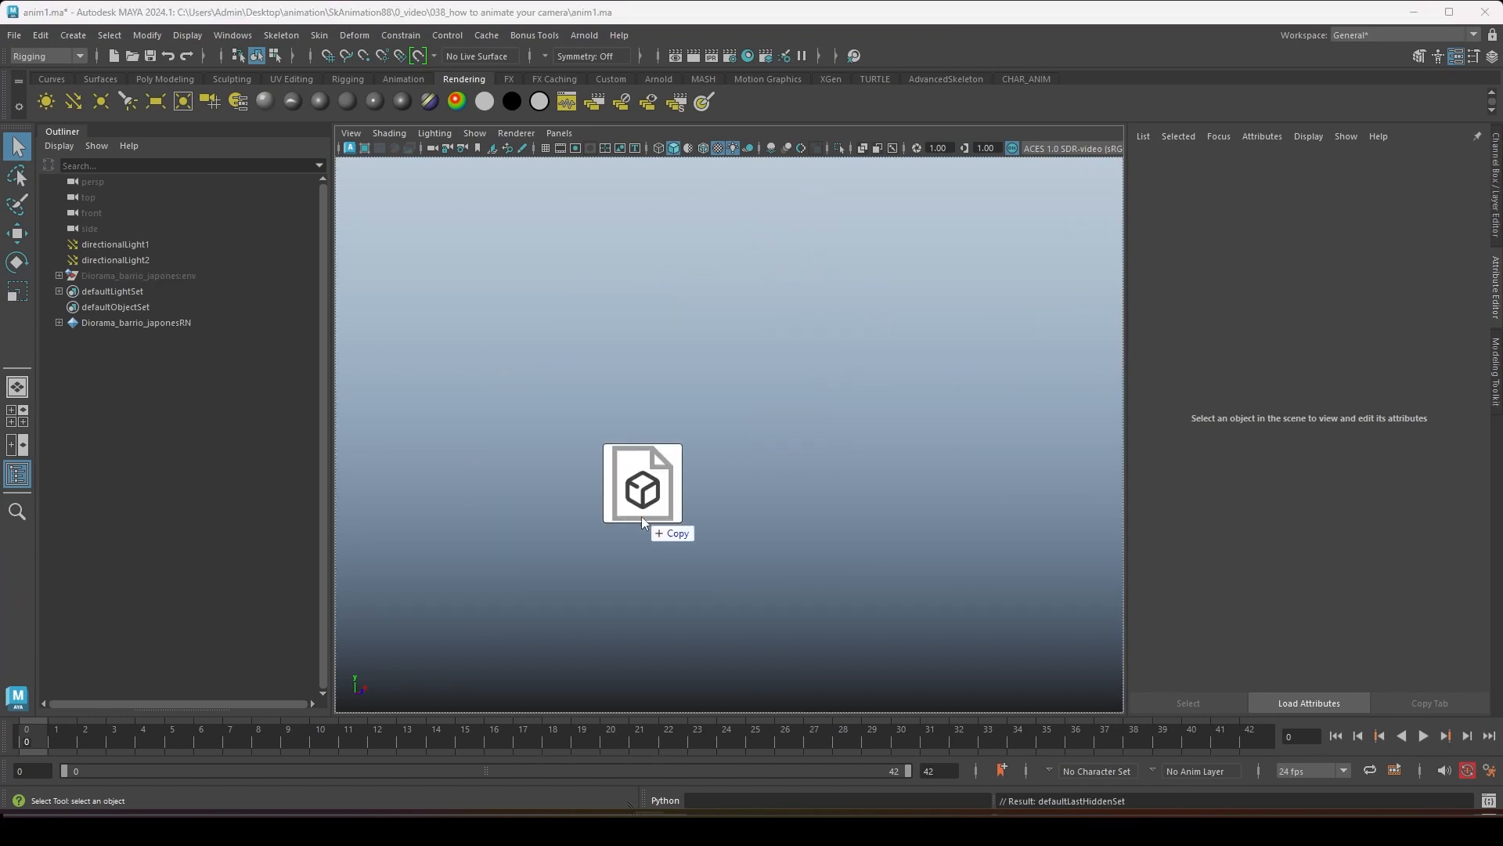
- Import the rigged character into the scene and link the Ch46_1001_Diffuse.png image to its body texture
left_click_drag(637, 486, 671, 520)
scroll(640, 570, "up", 2)
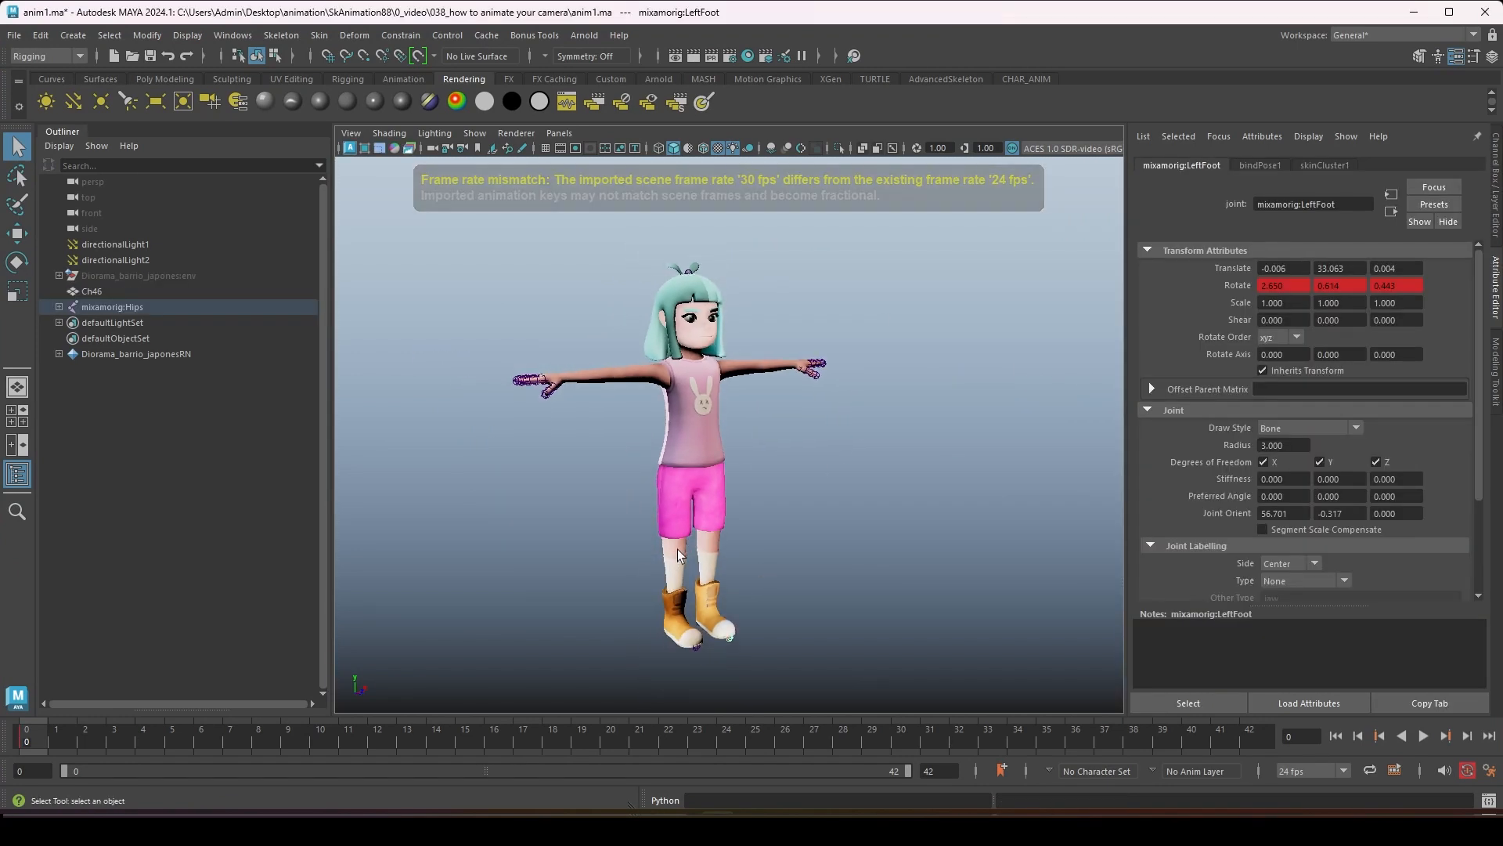
left_click(719, 149)
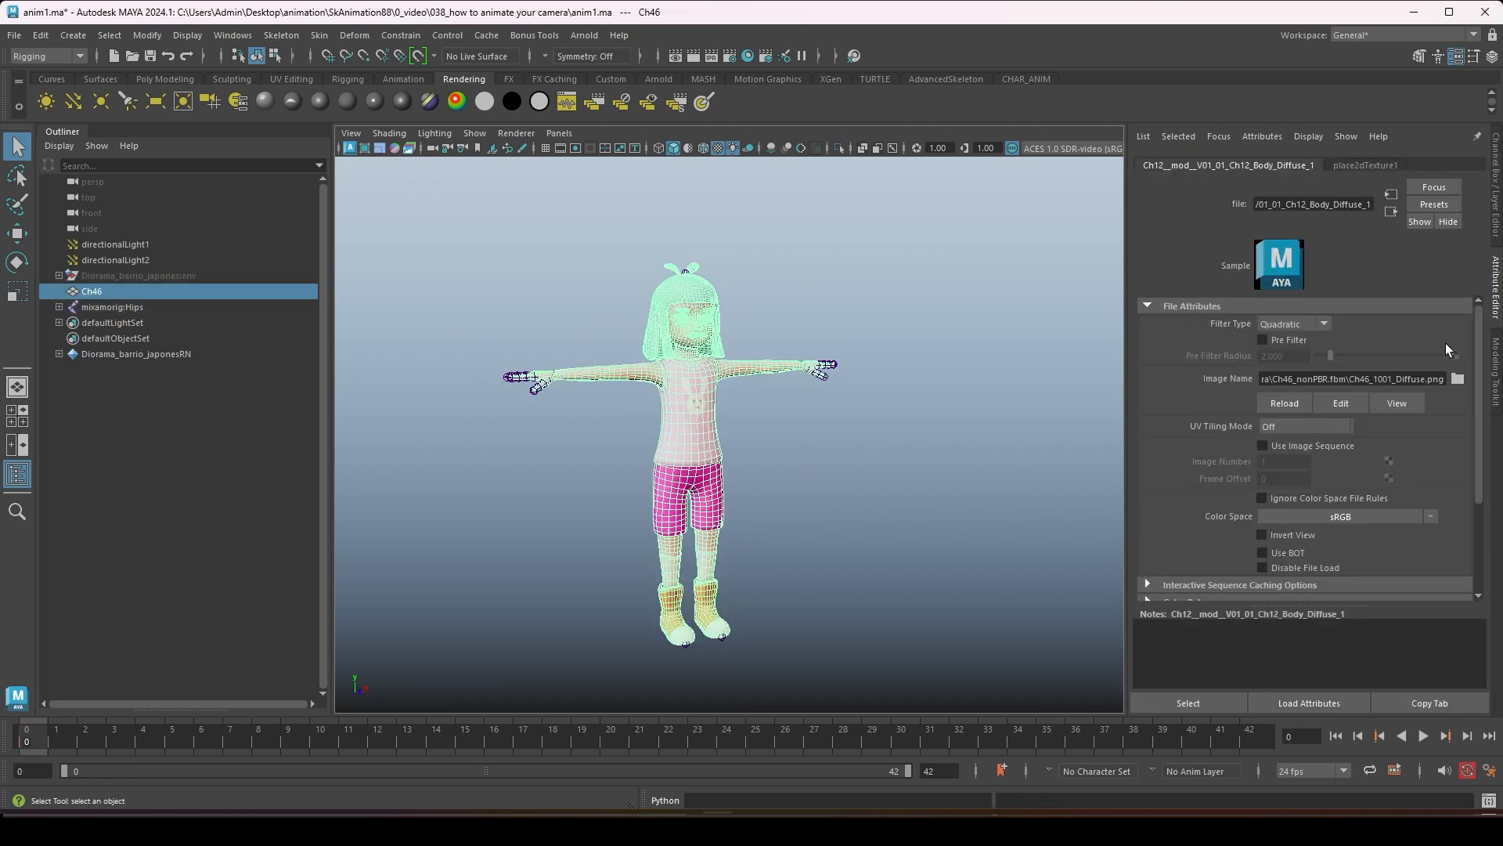
left_click(1343, 384)
left_click(1314, 408)
left_click(1343, 385)
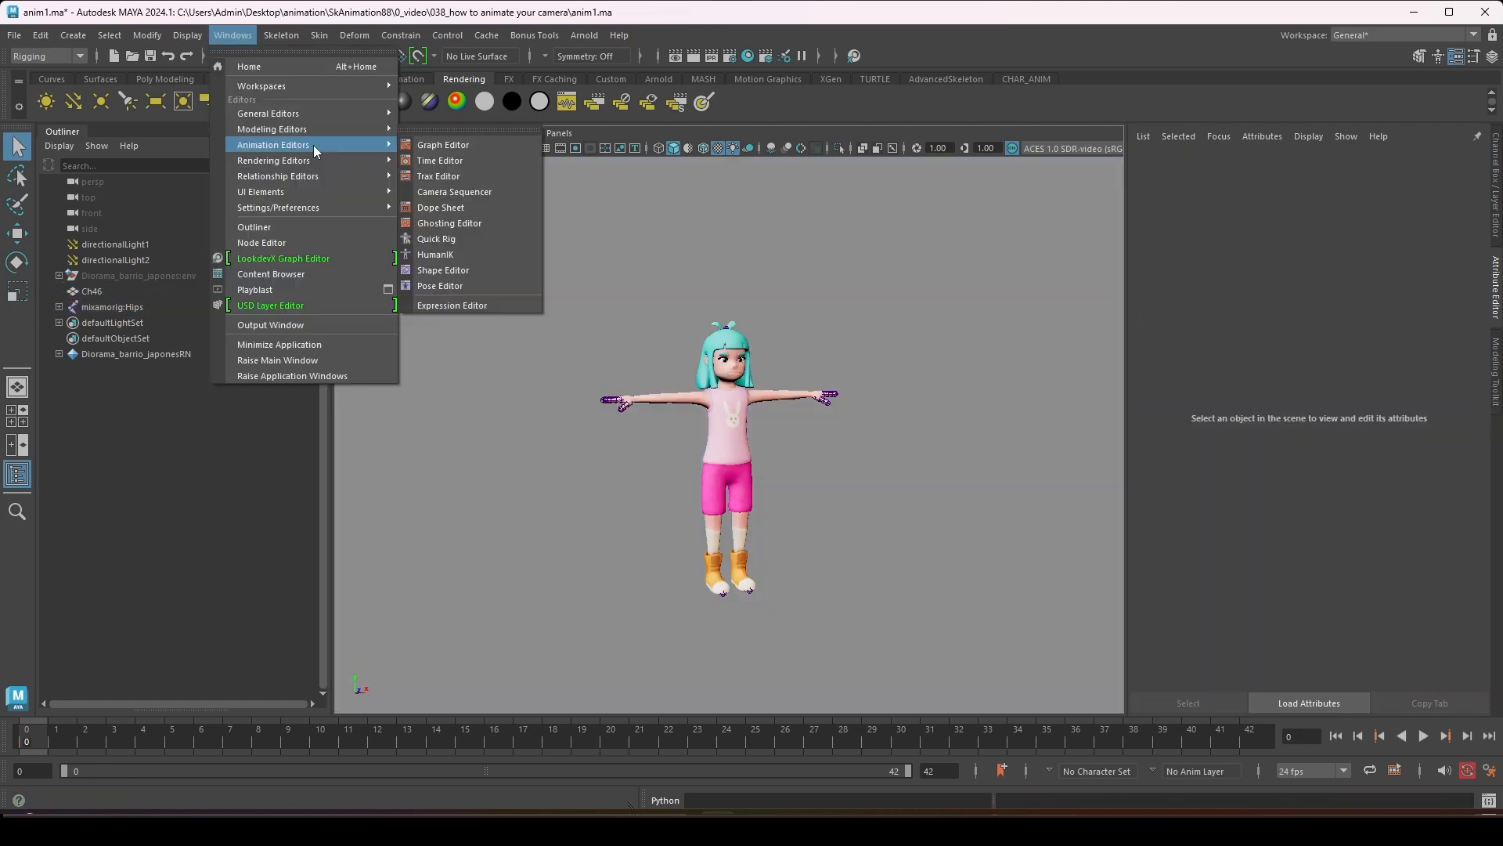
- Open the Time Editor with the Big_Jump clip on track1 and play the jump back
left_click(467, 163)
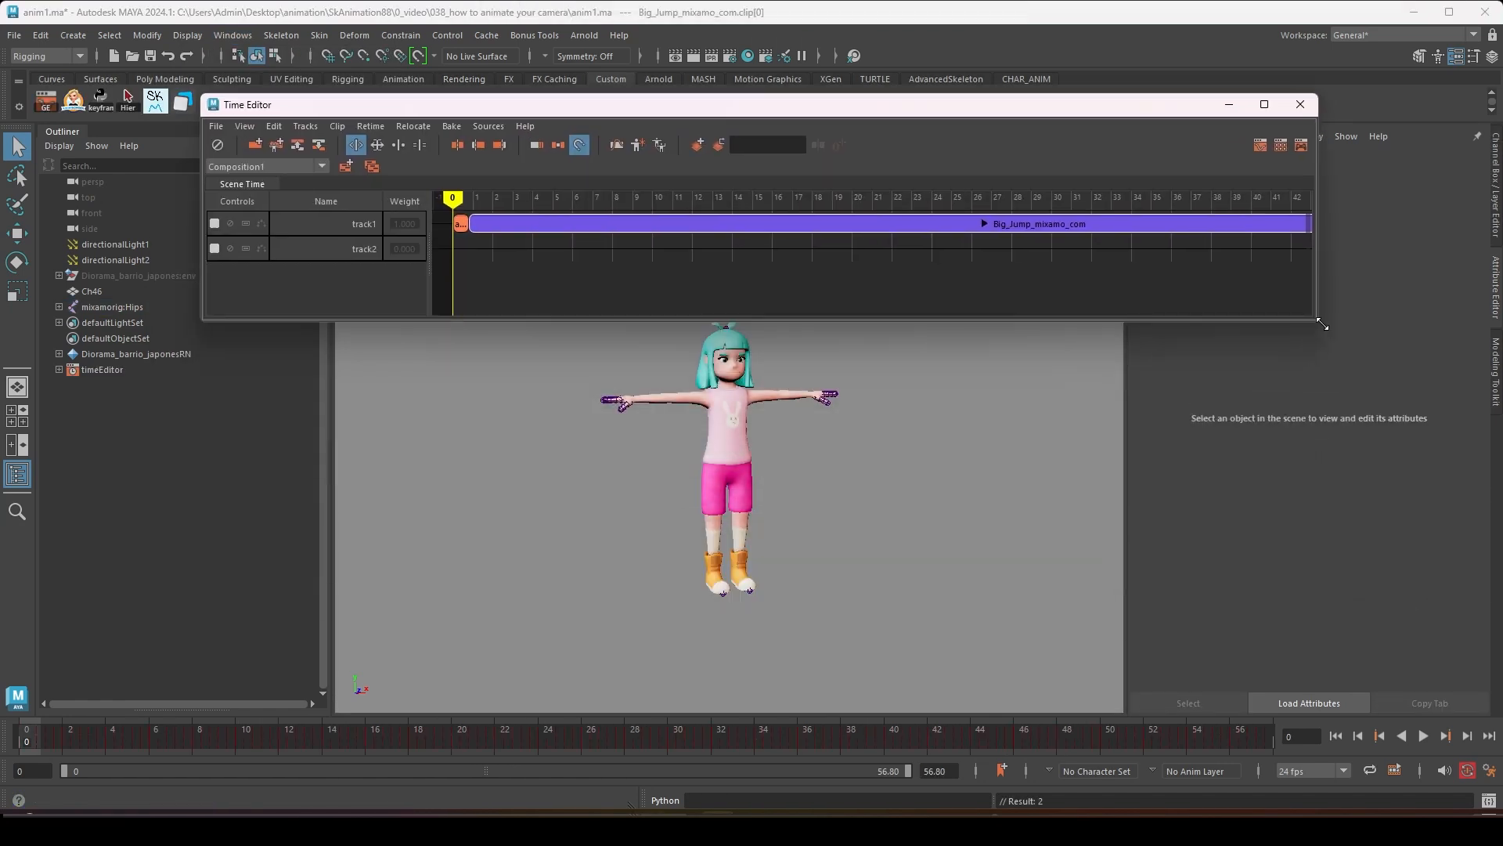
key("alt+v")
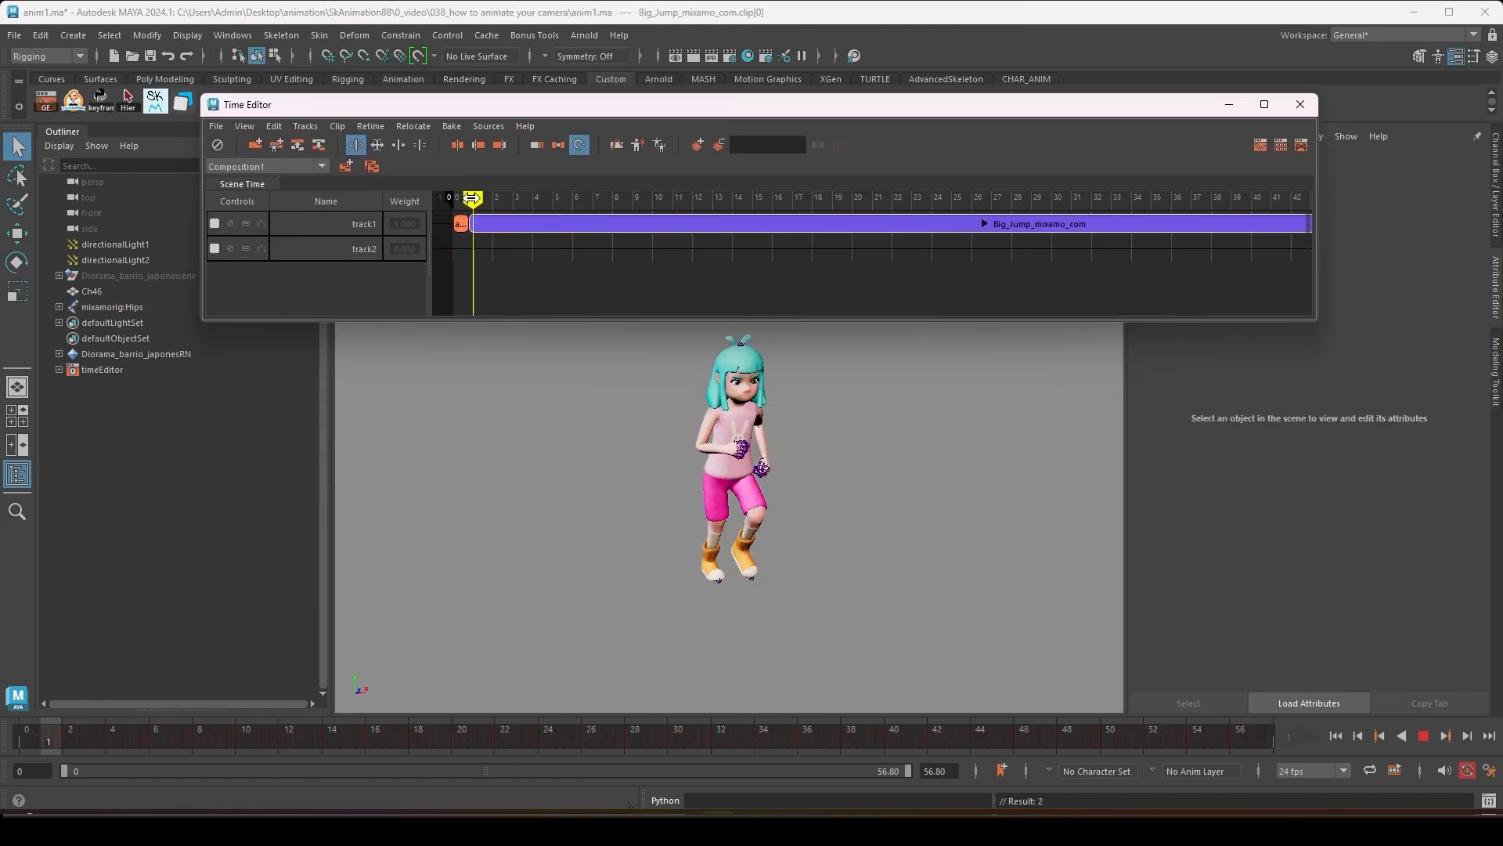
key("alt+v")
scroll(877, 238, "down", 7)
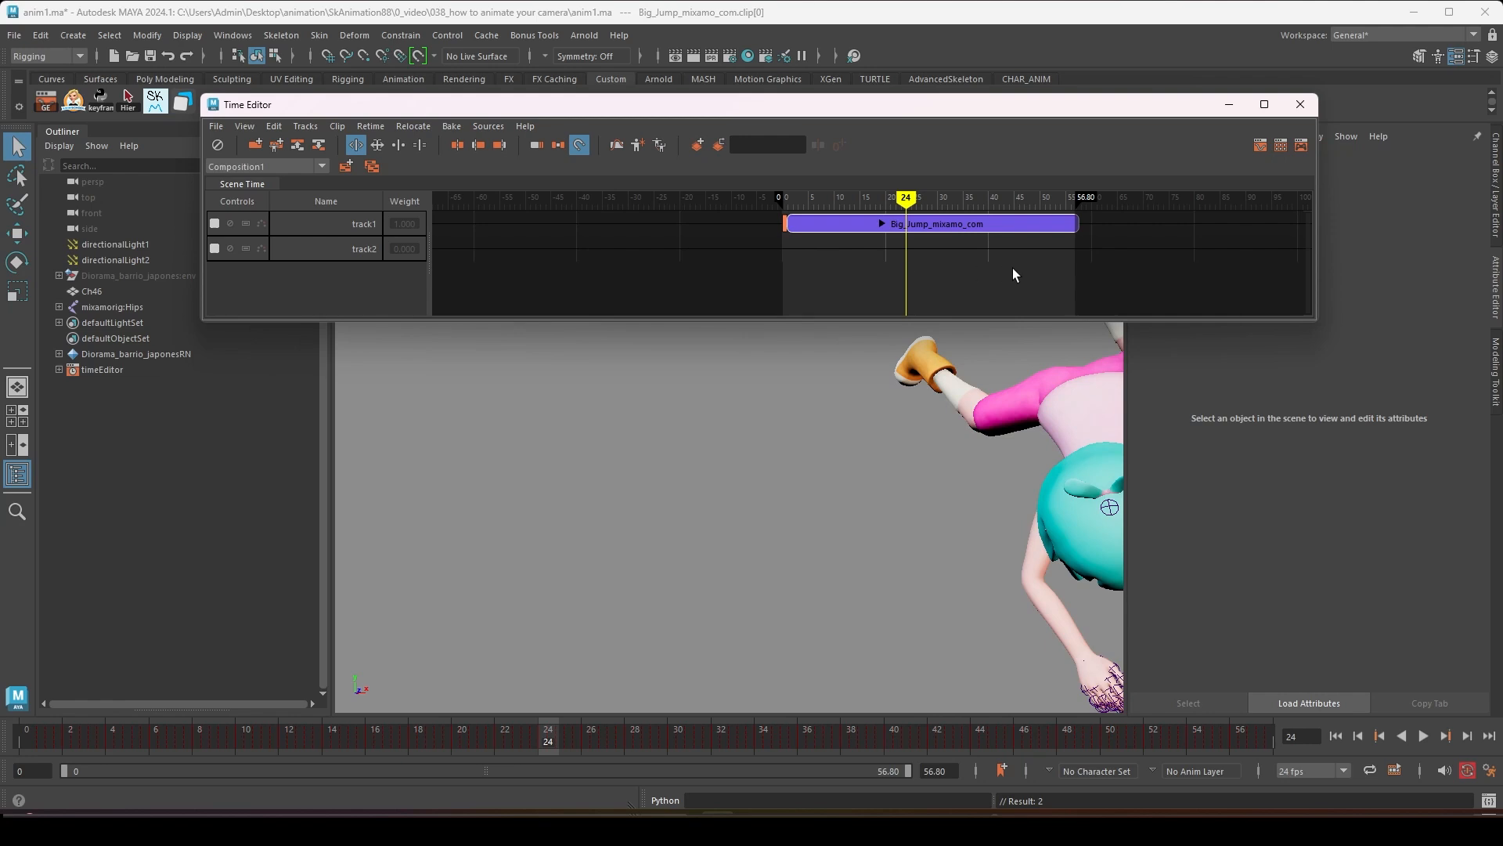
- Extend the playback range to frame 173, add the Flip_Kick clip after Big_Jump on track1, and play the sequence
left_click_drag(1082, 198, 1292, 210)
scroll(896, 235, "down", 4)
left_click_drag(877, 266, 876, 250)
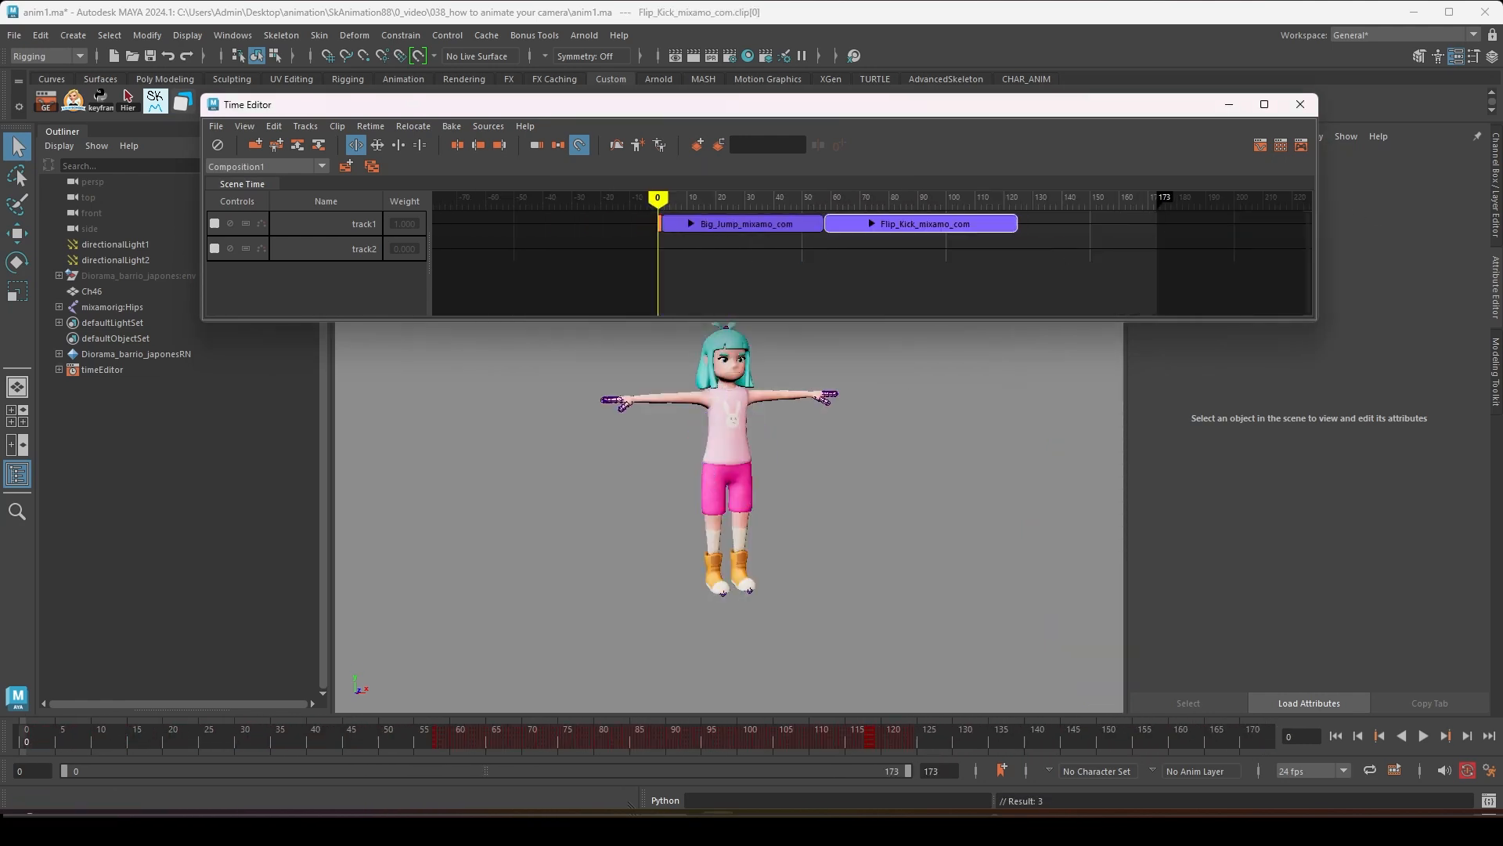
key("alt+v")
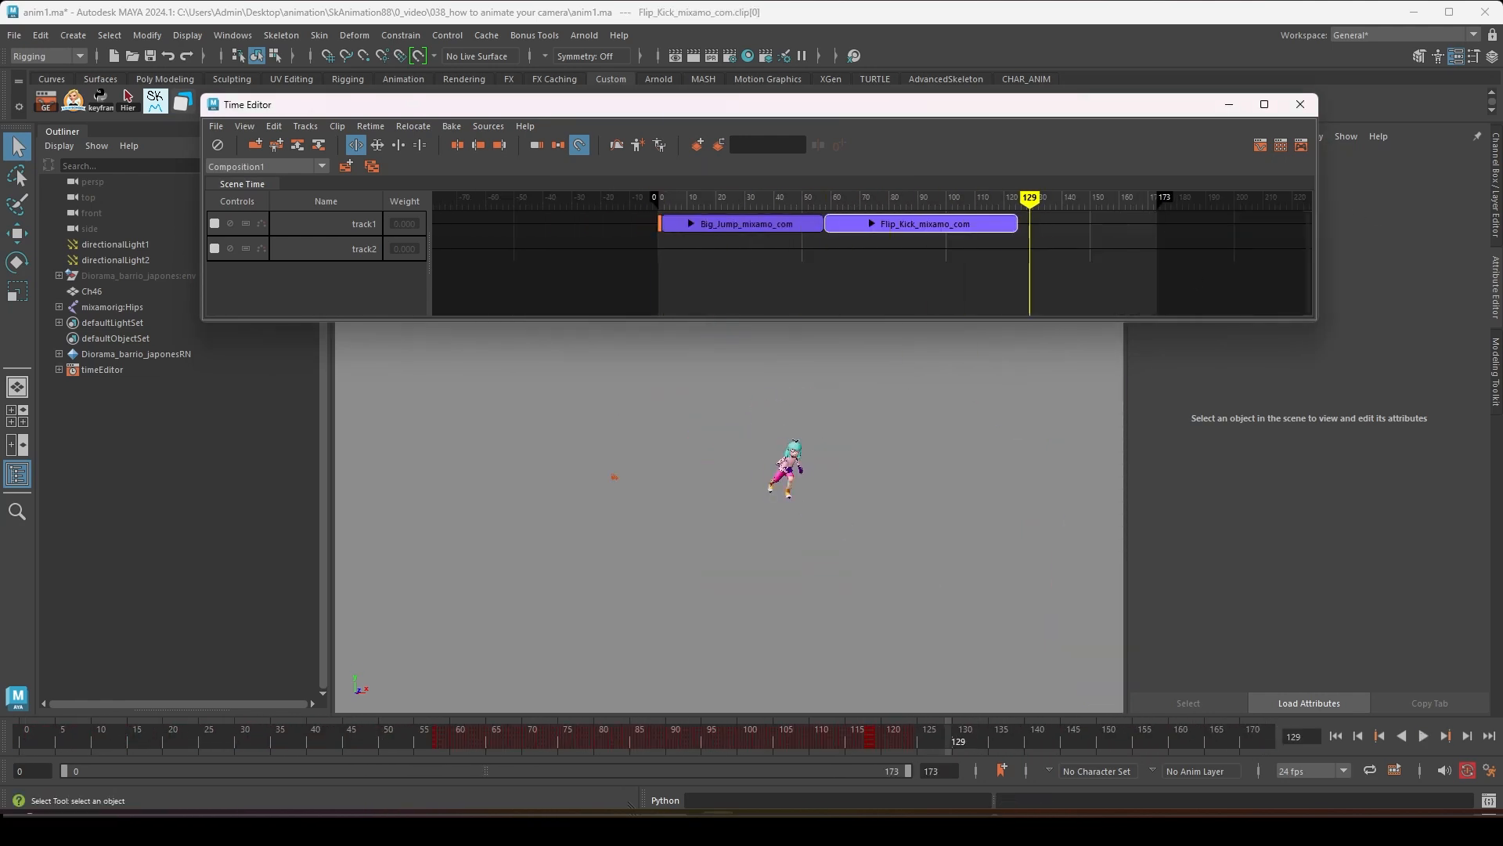
- Add the Front_Flip and Idle clips and line them up after Flip_Kick on track1
left_click_drag(856, 269, 855, 254)
left_click_drag(728, 270, 720, 273)
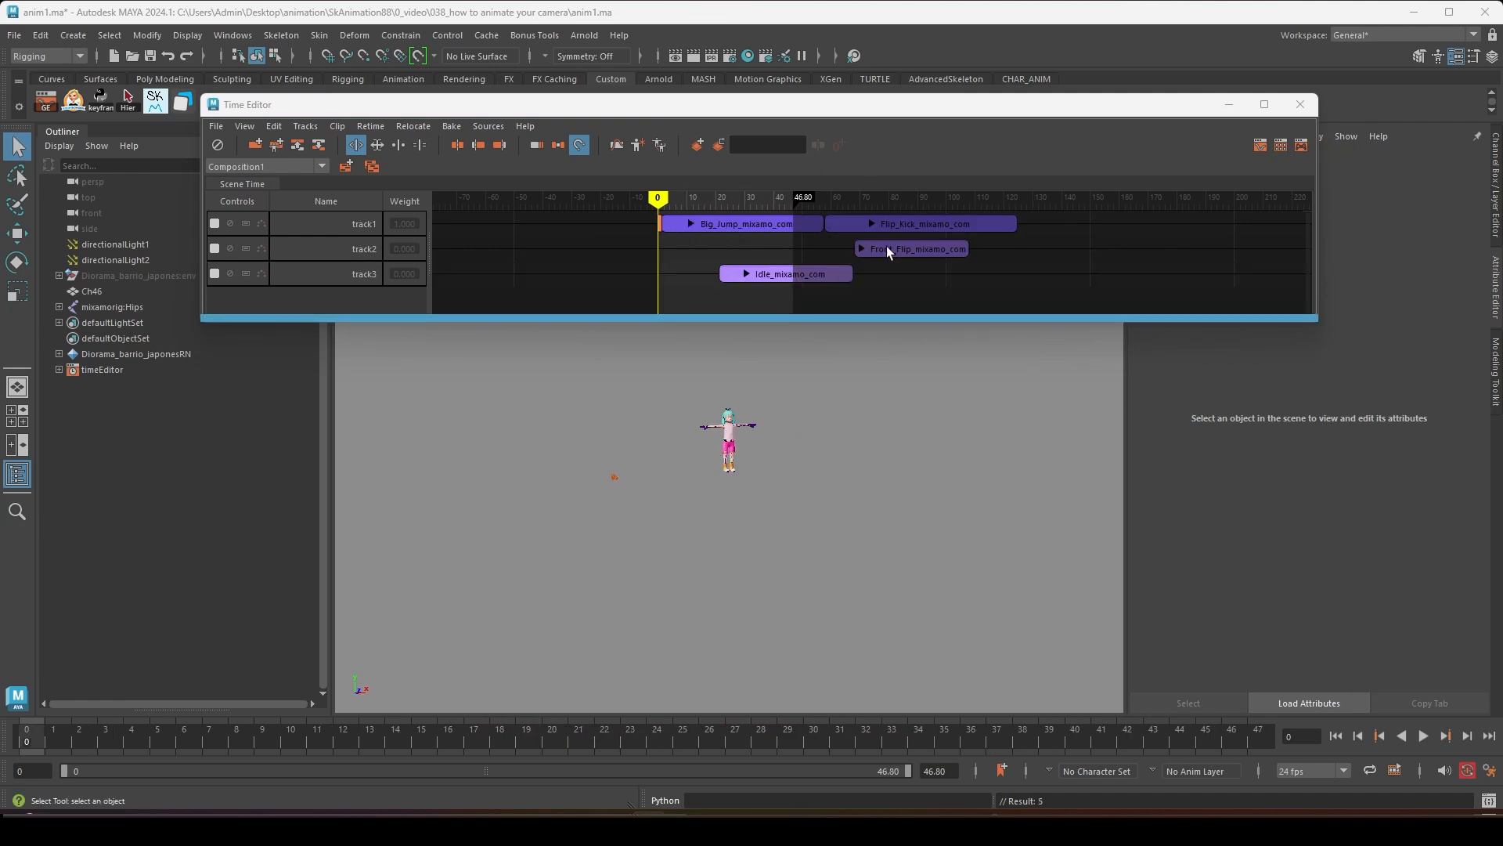
left_click_drag(887, 252, 1050, 227)
left_click_drag(792, 278, 1210, 227)
left_click_drag(791, 313, 787, 293)
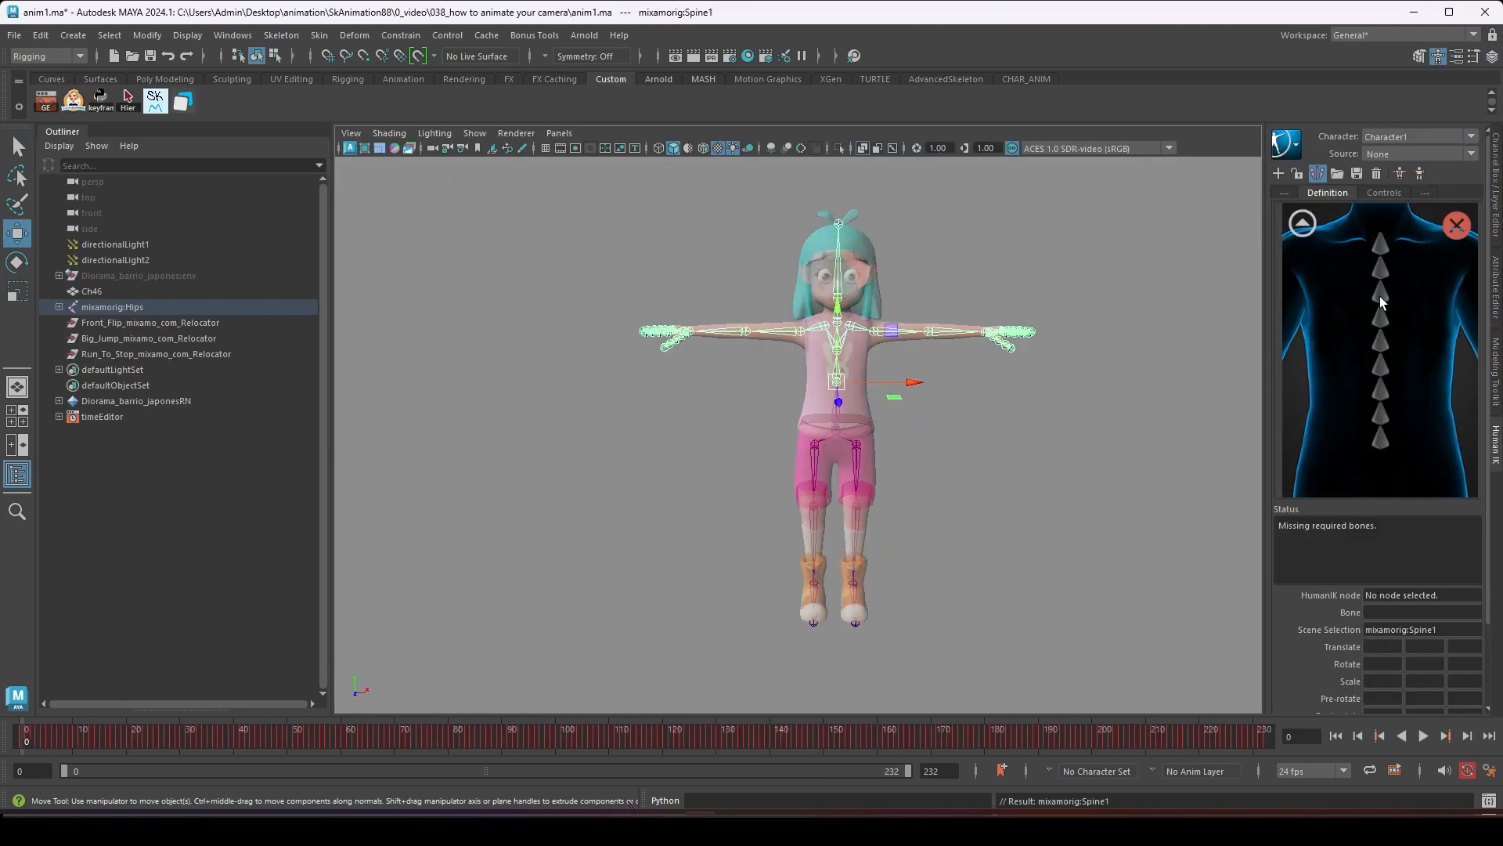
- Assign the character's spine joints to the matching spine slots in the HumanIK definition
right_click(1380, 462)
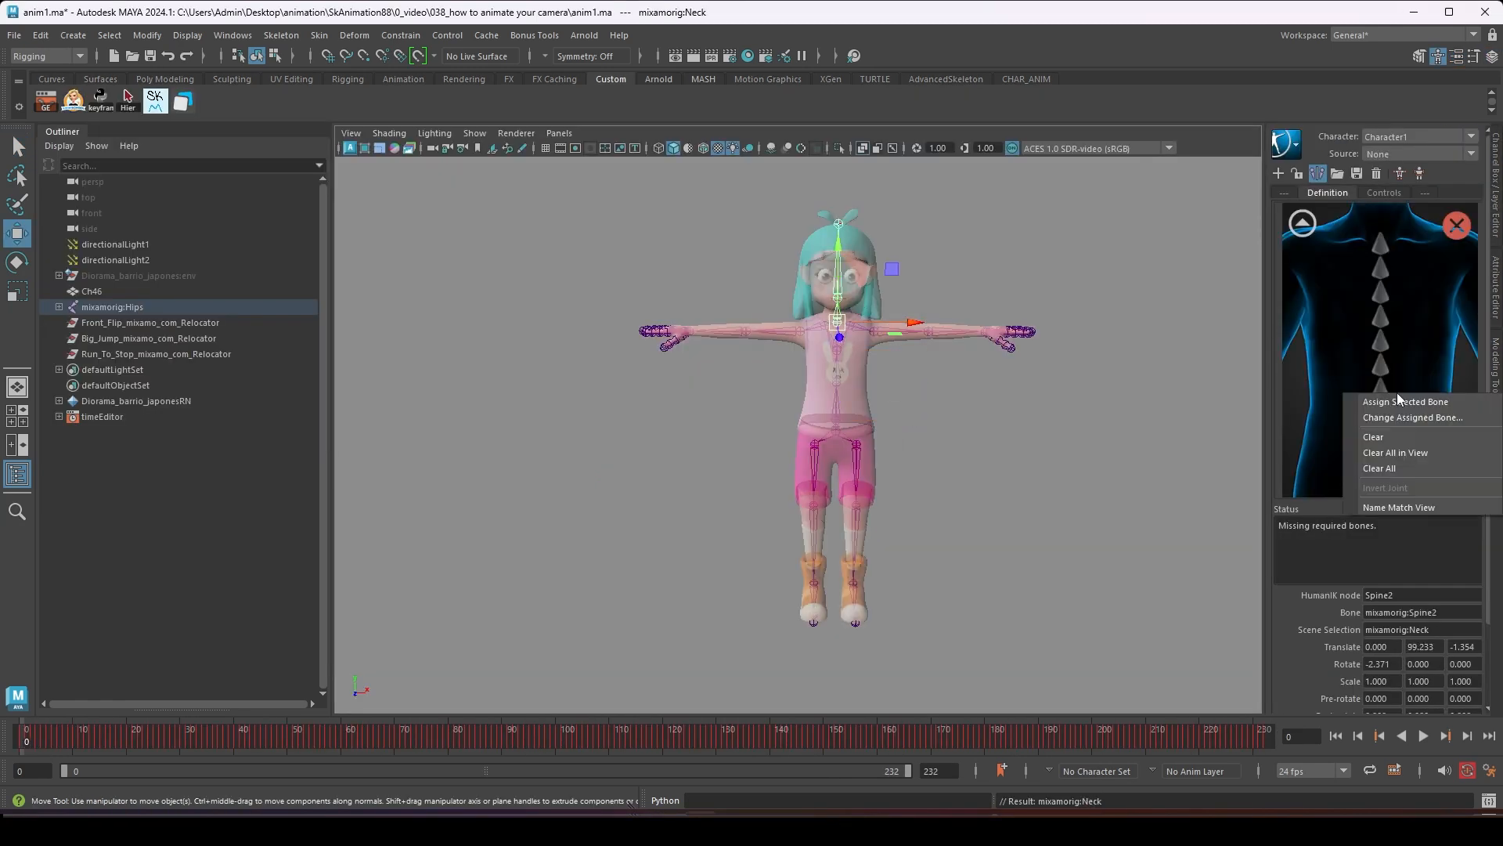
left_click(1413, 472)
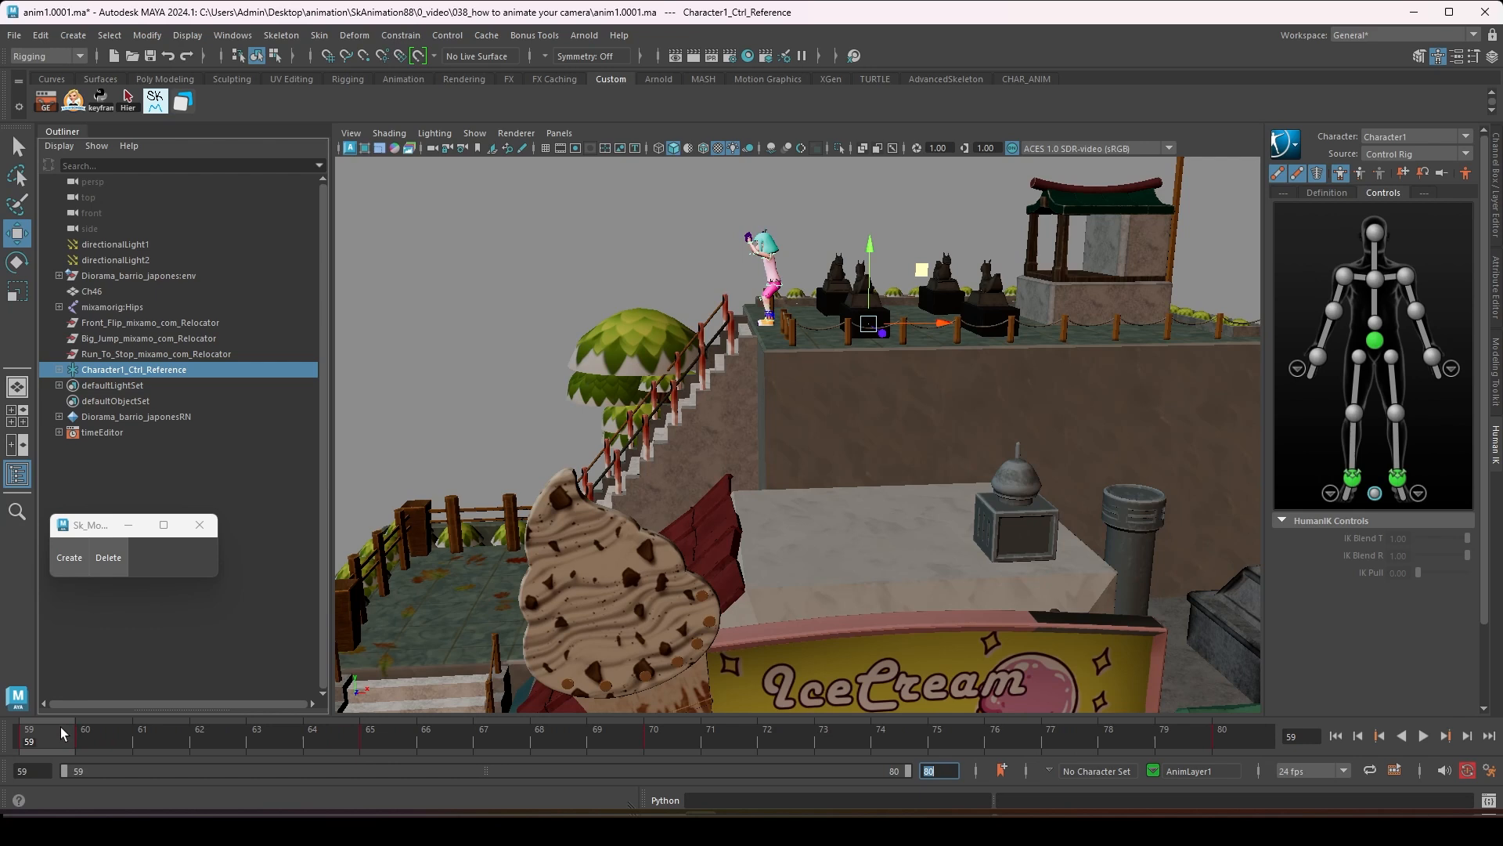
- Run the Sk_Mo tool's Create command for the character and scrub its motion between frames 59 and 80
left_click(112, 306)
left_click_drag(64, 734, 672, 736)
left_click(68, 558)
left_click(133, 369)
left_click_drag(672, 736, 249, 736, "shift")
right_click(368, 729)
key("Escape")
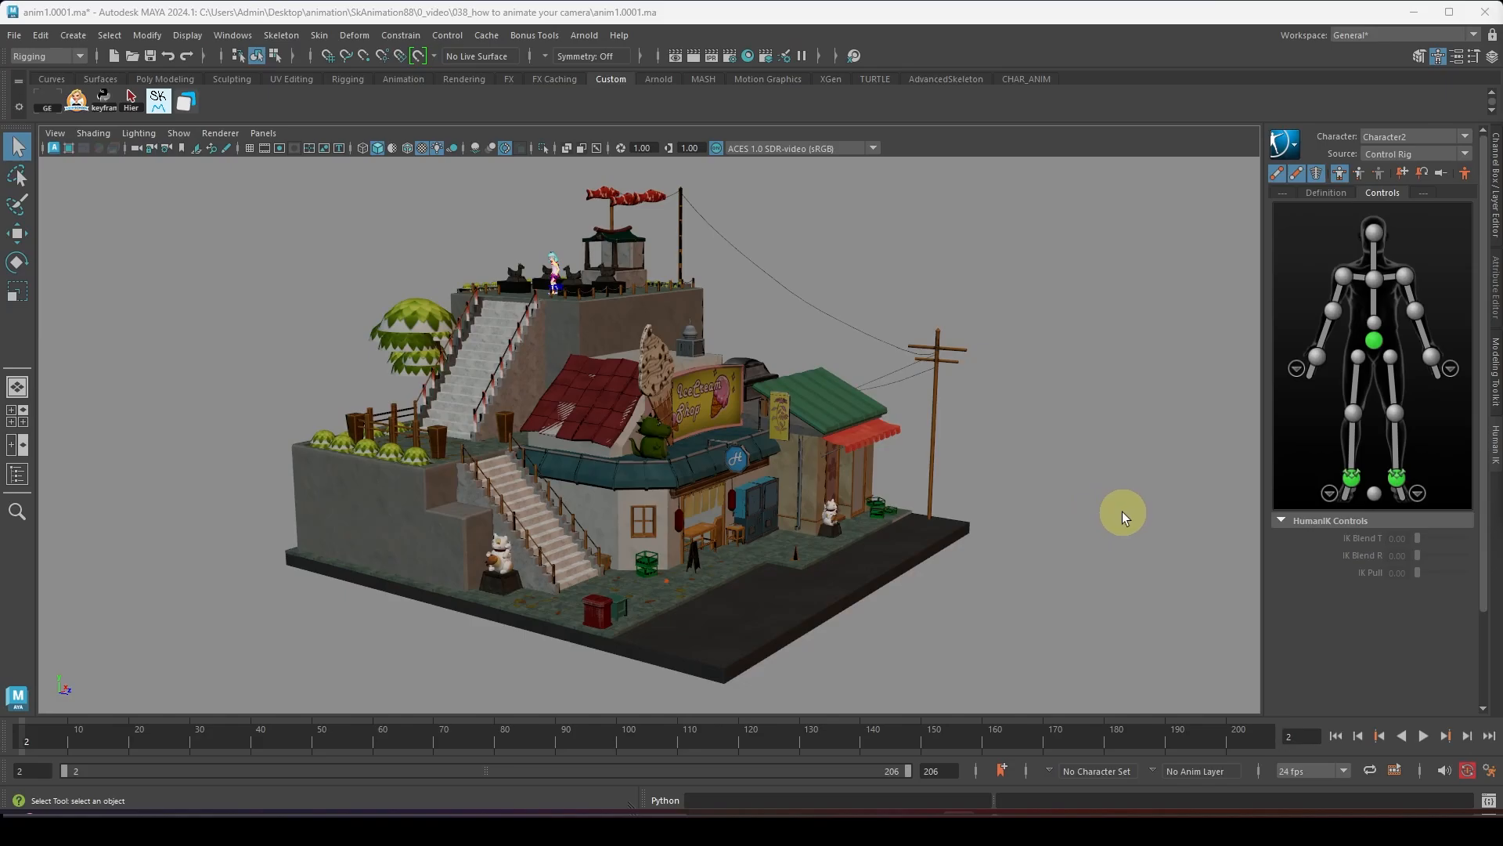
- Create a new perspective camera and rename it main_cam
left_click(266, 133)
mouse_move(298, 151)
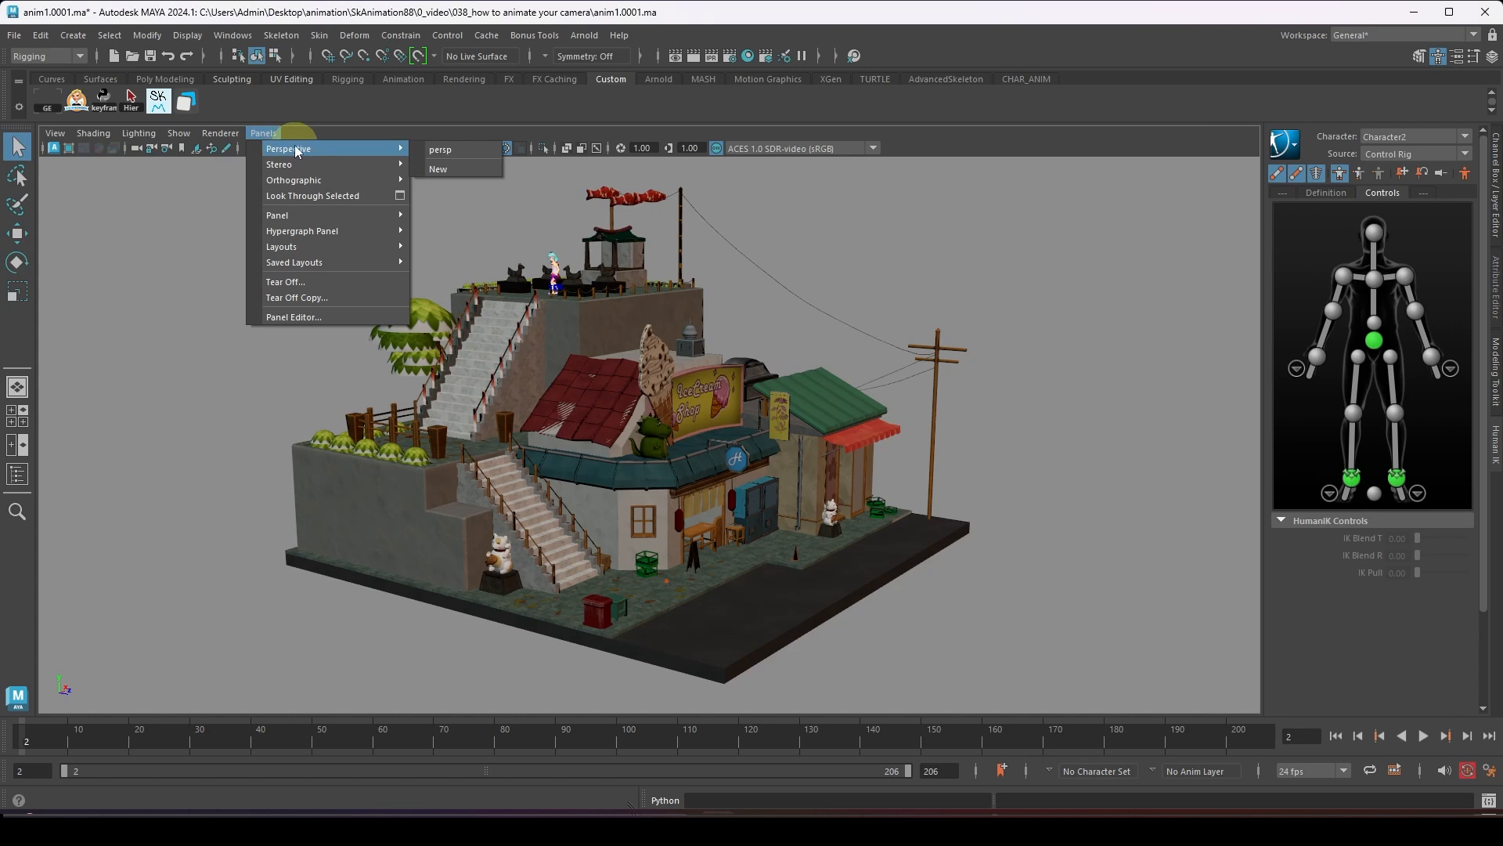
left_click(456, 171)
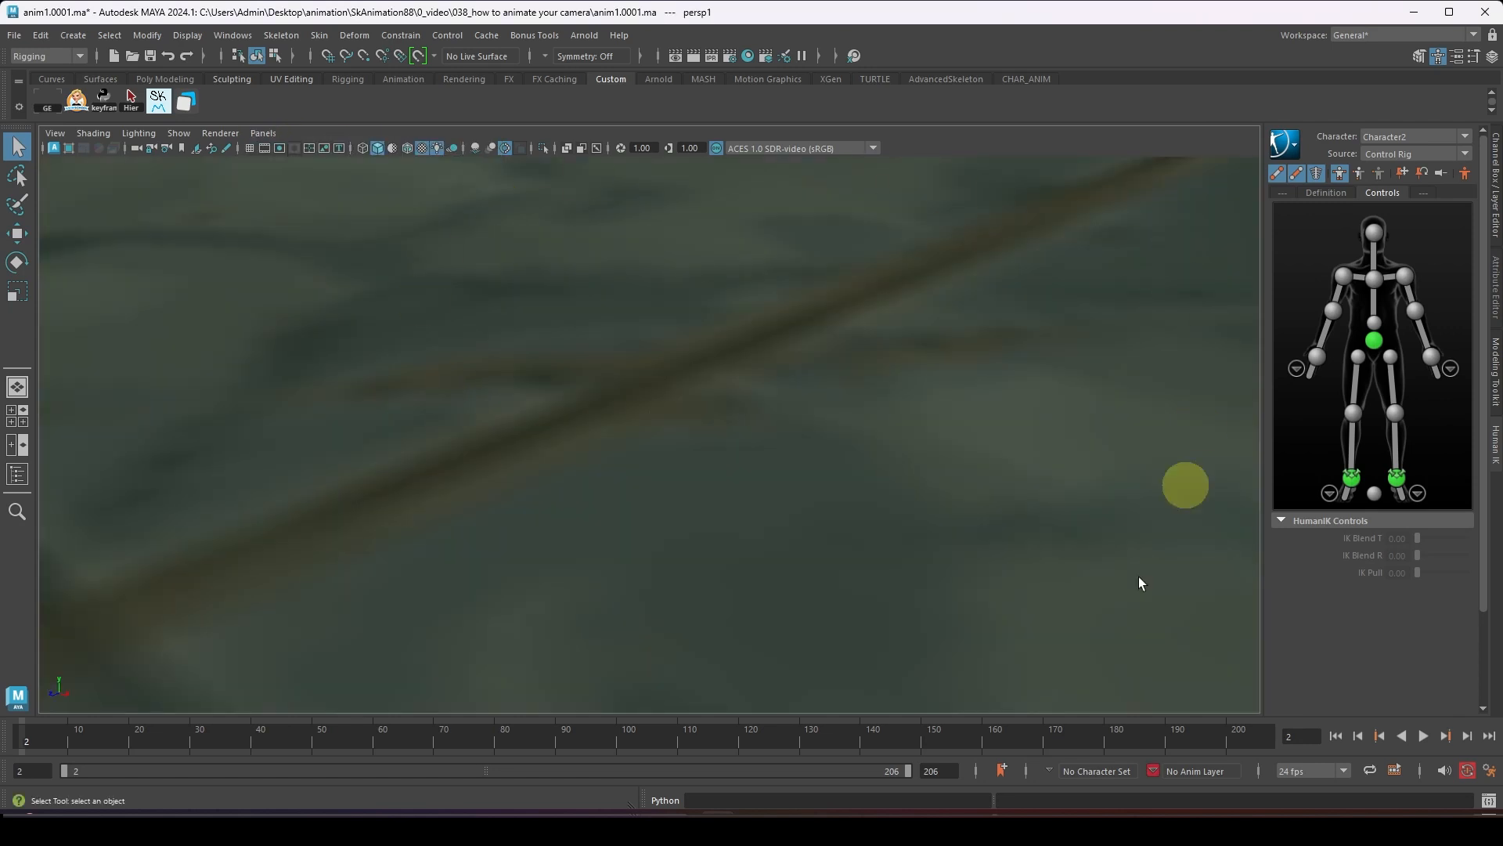
left_click_drag(684, 442, 684, 420, "alt")
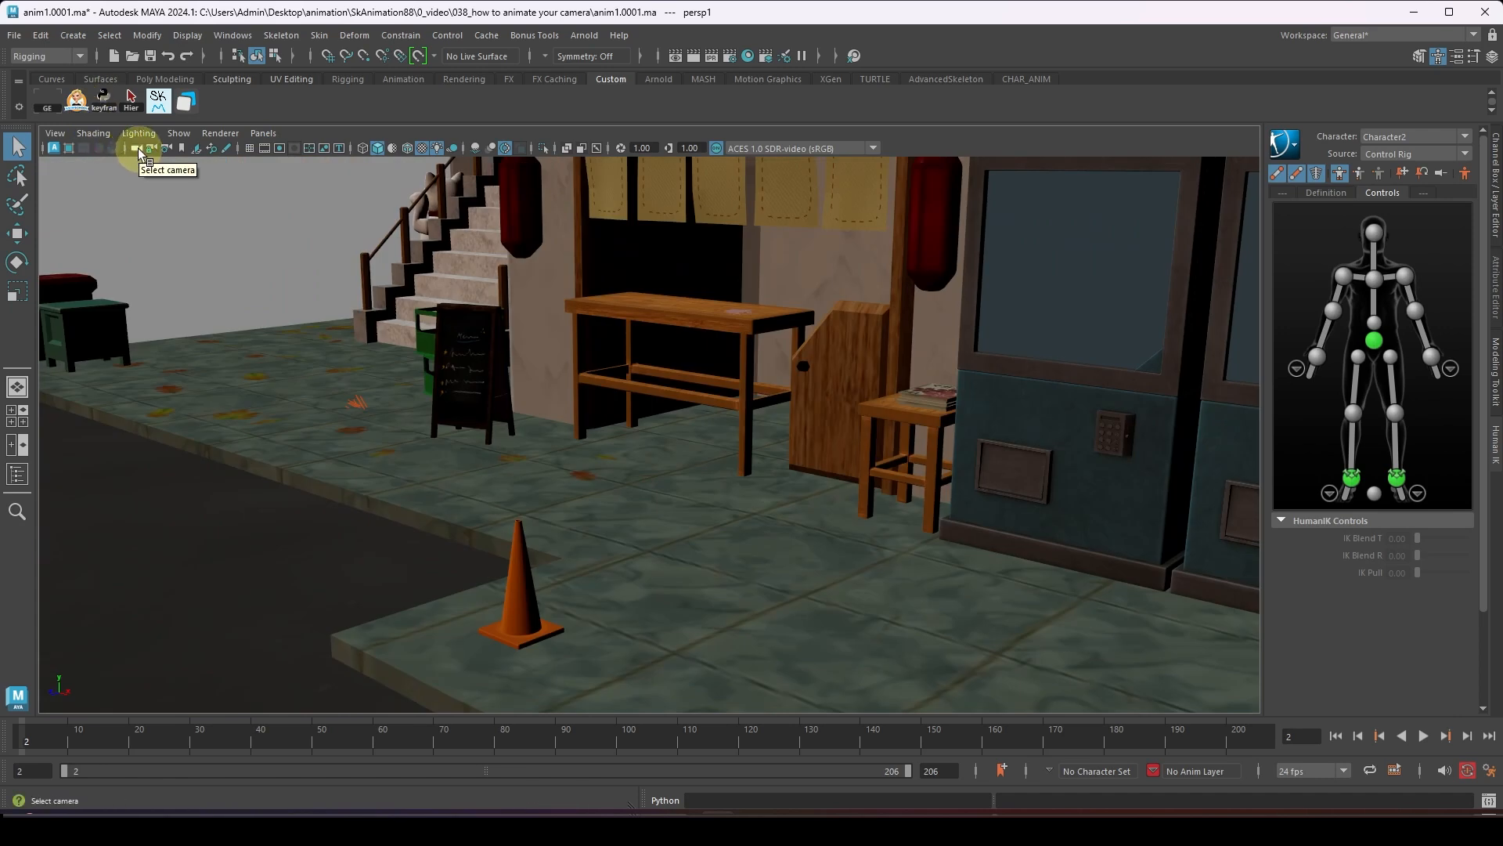
left_click(1496, 181)
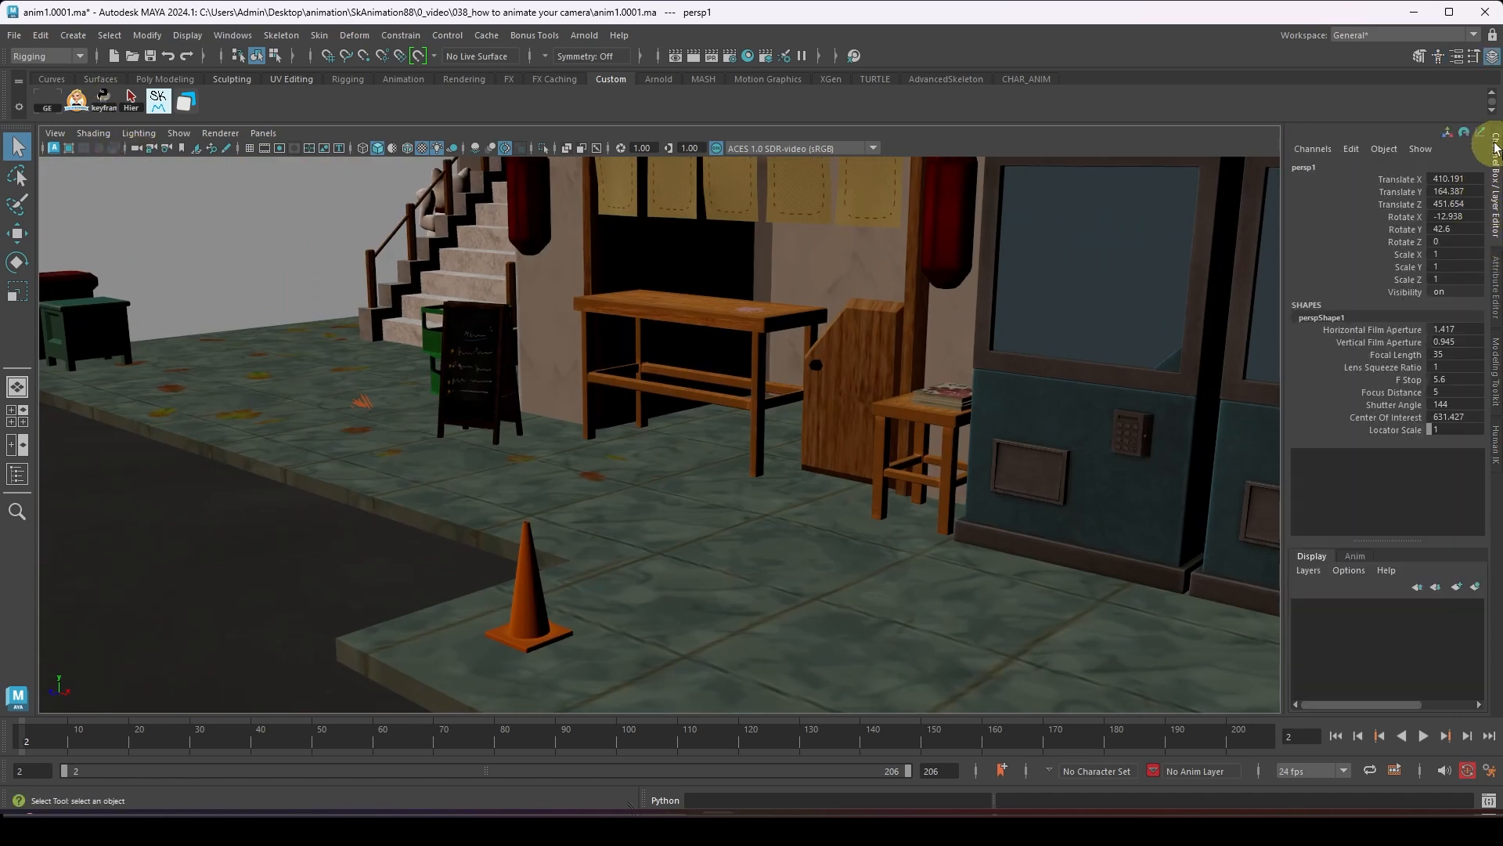
left_click(1312, 167)
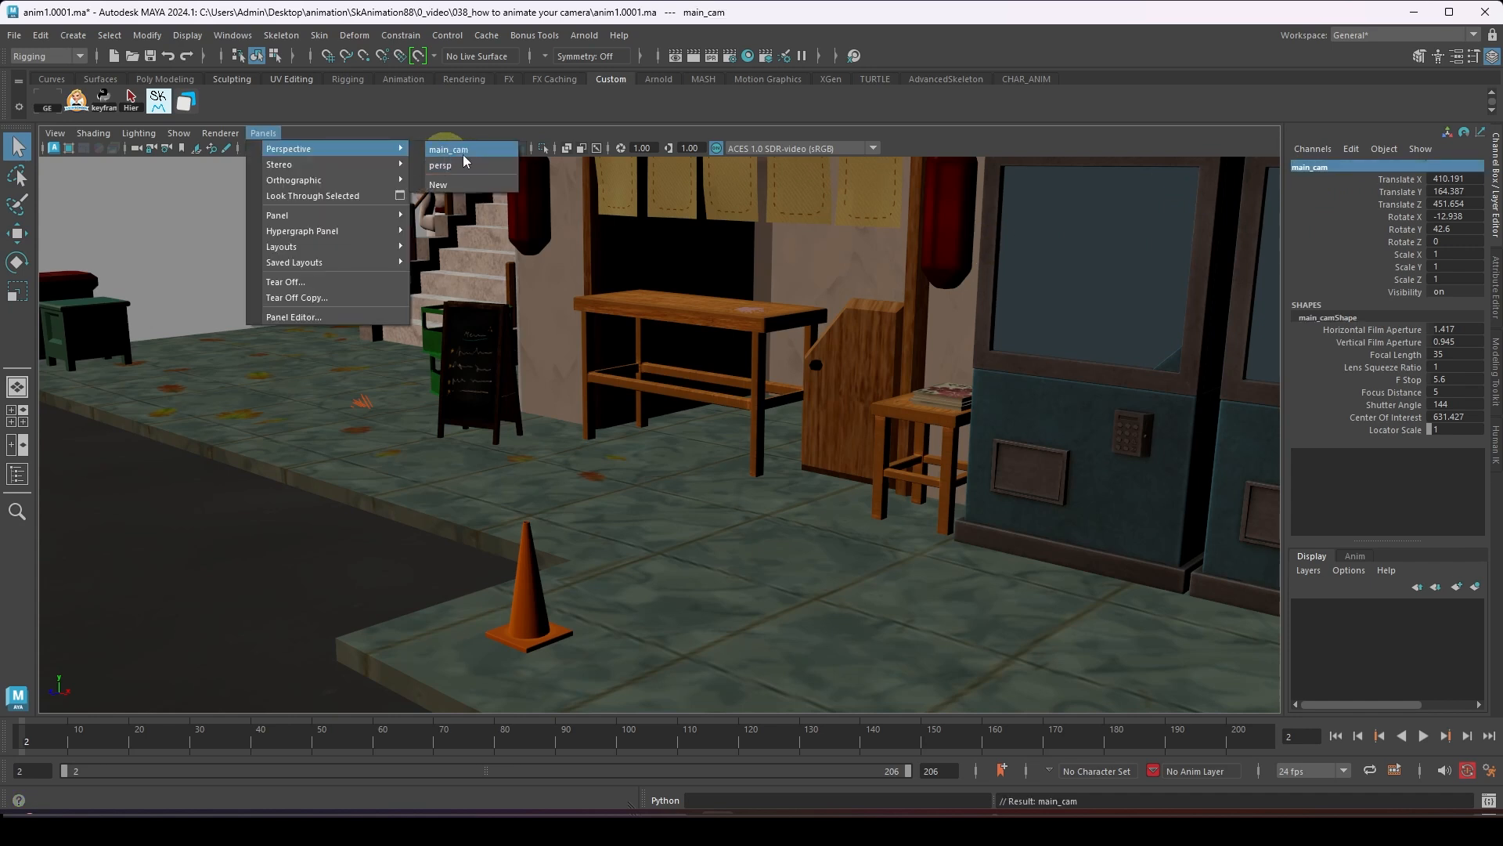
- Look through main_cam and turn on its resolution gate and gate mask
left_click(461, 151)
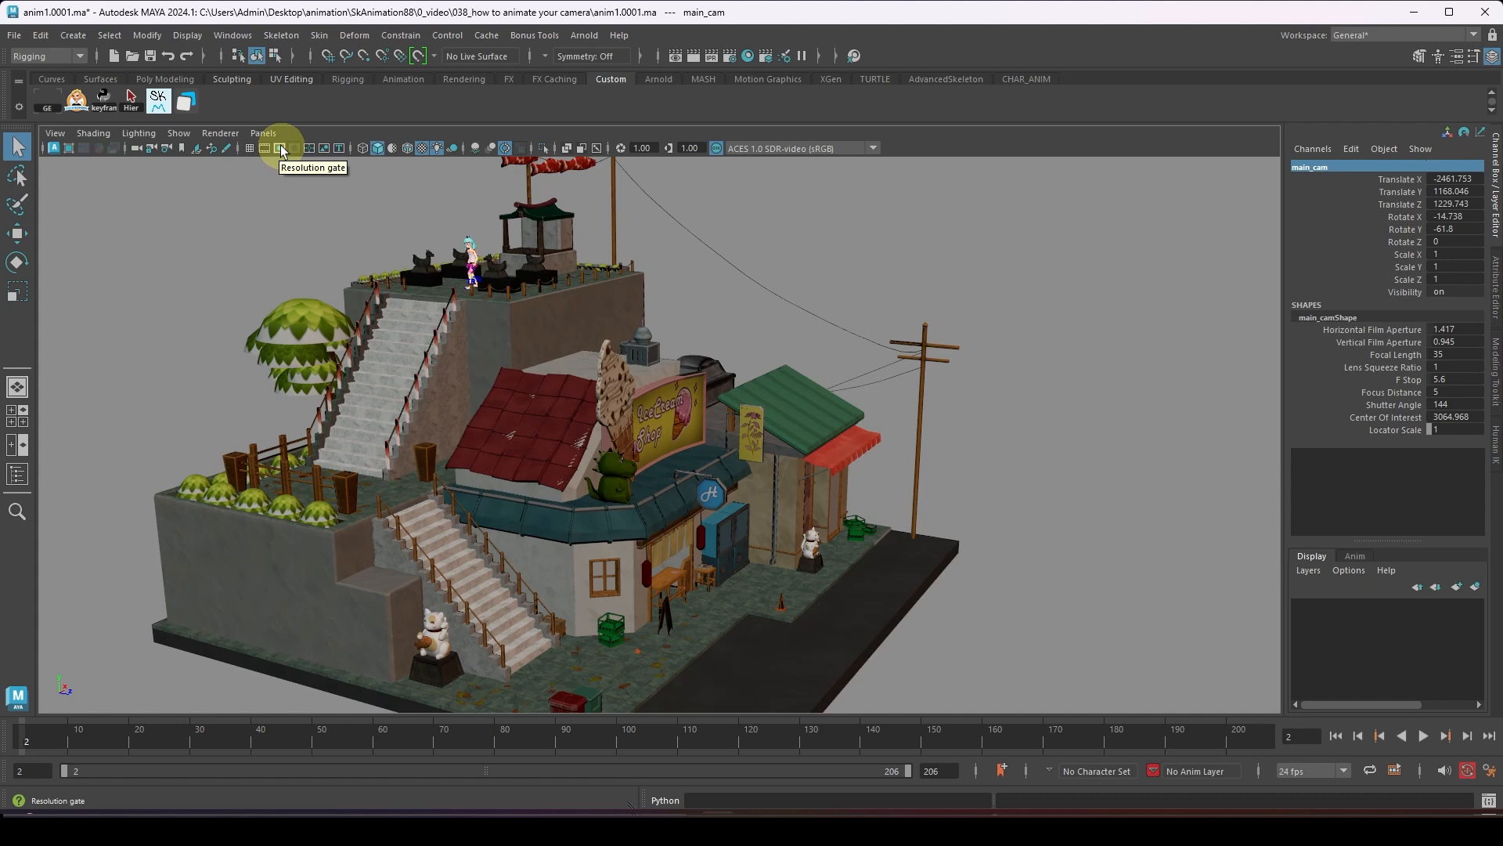
left_click(281, 148)
left_click(297, 151)
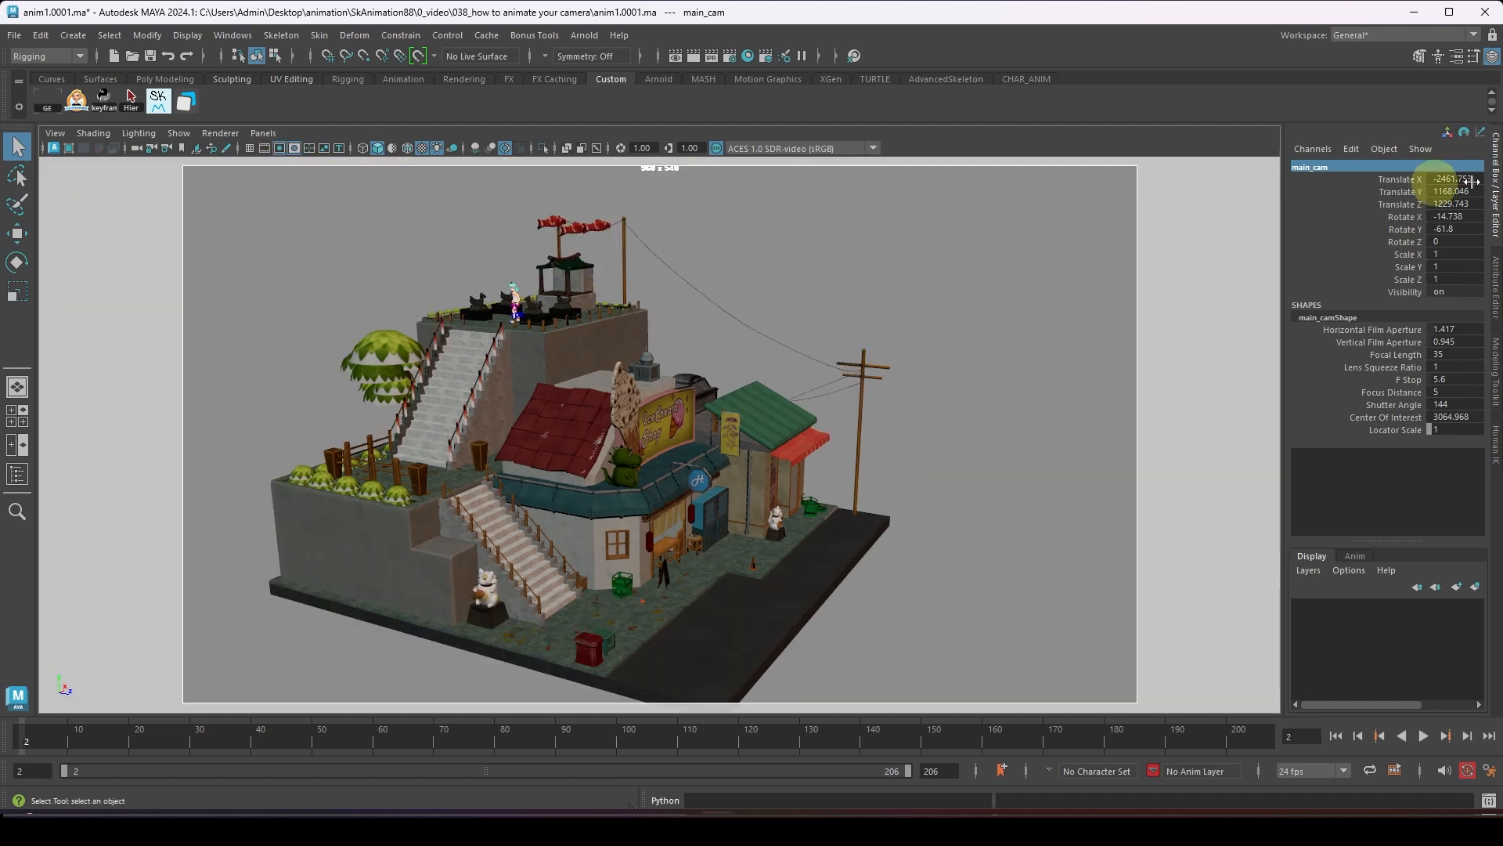
- Reframe main_cam closer to the ice cream shop and the stairs of the diorama
middle_click_drag(611, 501, 433, 519, "alt")
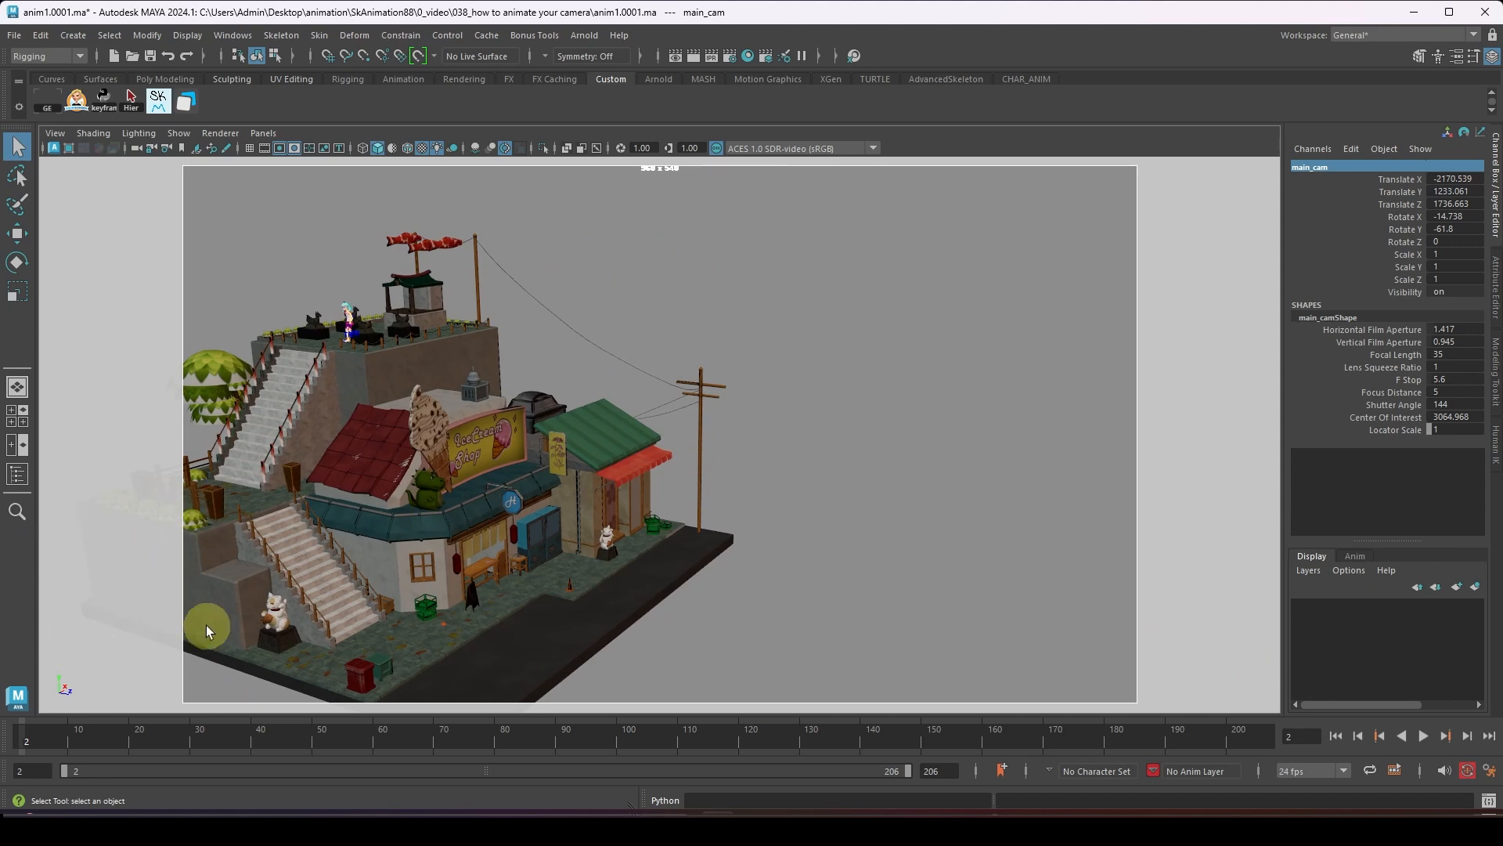
right_click_drag(125, 529, 340, 505, "alt")
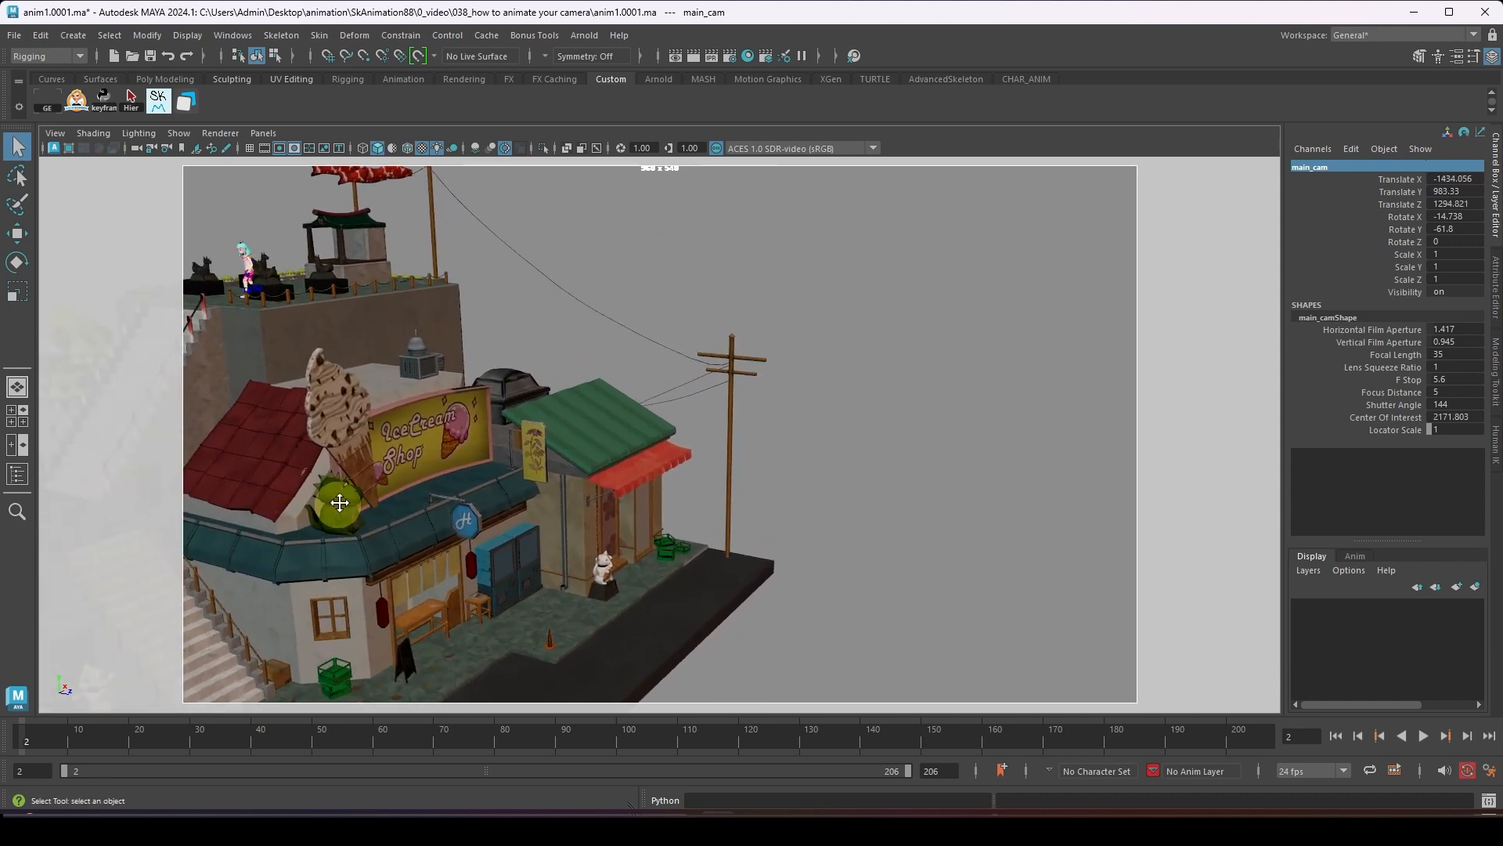
middle_click_drag(339, 505, 630, 439, "alt")
right_click_drag(501, 459, 392, 462, "alt")
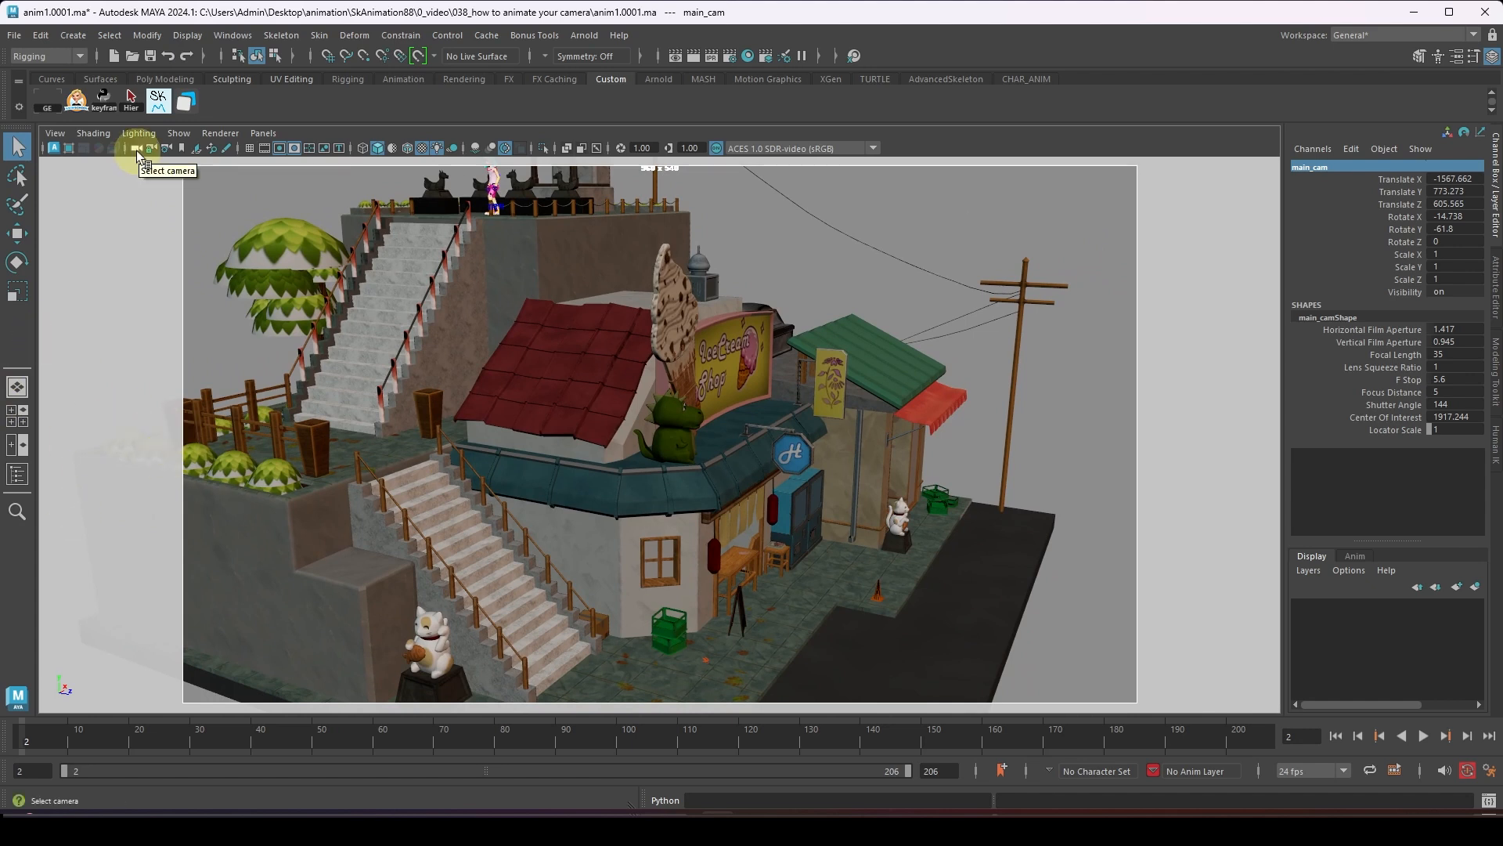
- Set main_cam's gate mask opacity to 1.000 and its gate mask color to black
left_click(136, 151)
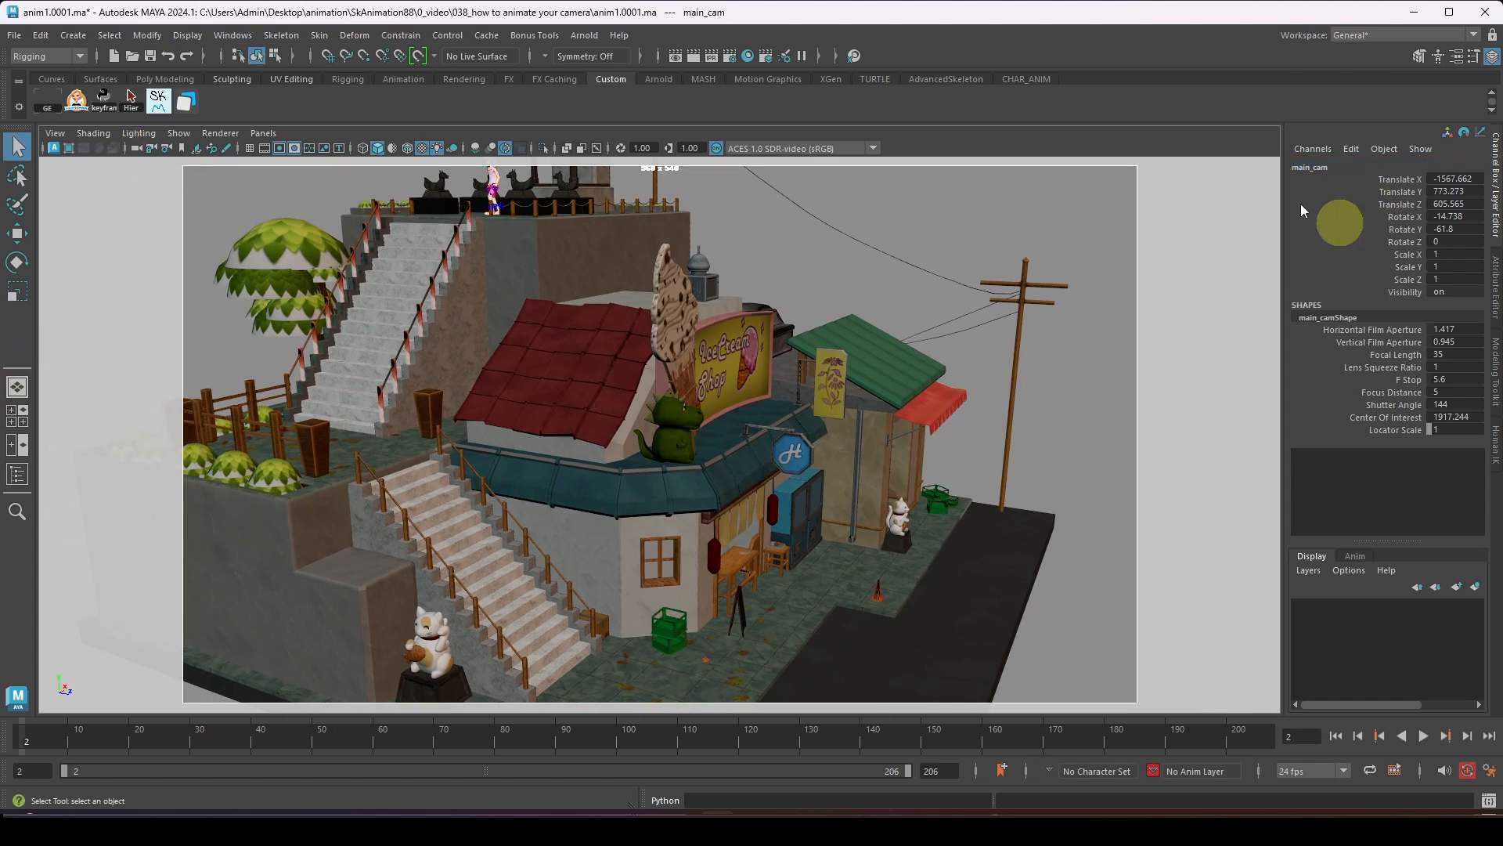
left_click(1496, 281)
left_click(1207, 463)
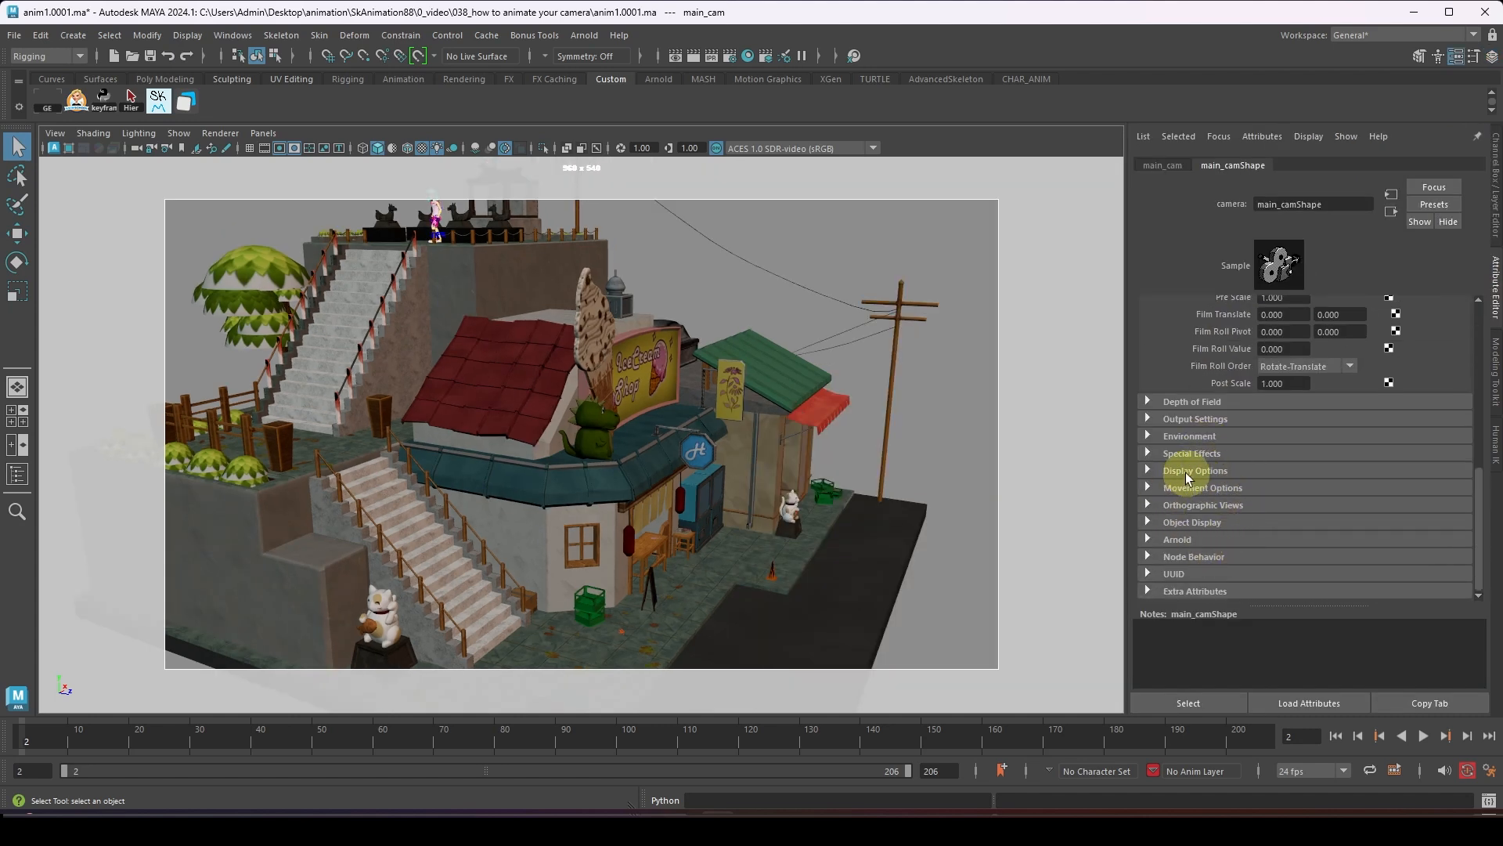
left_click(1186, 472)
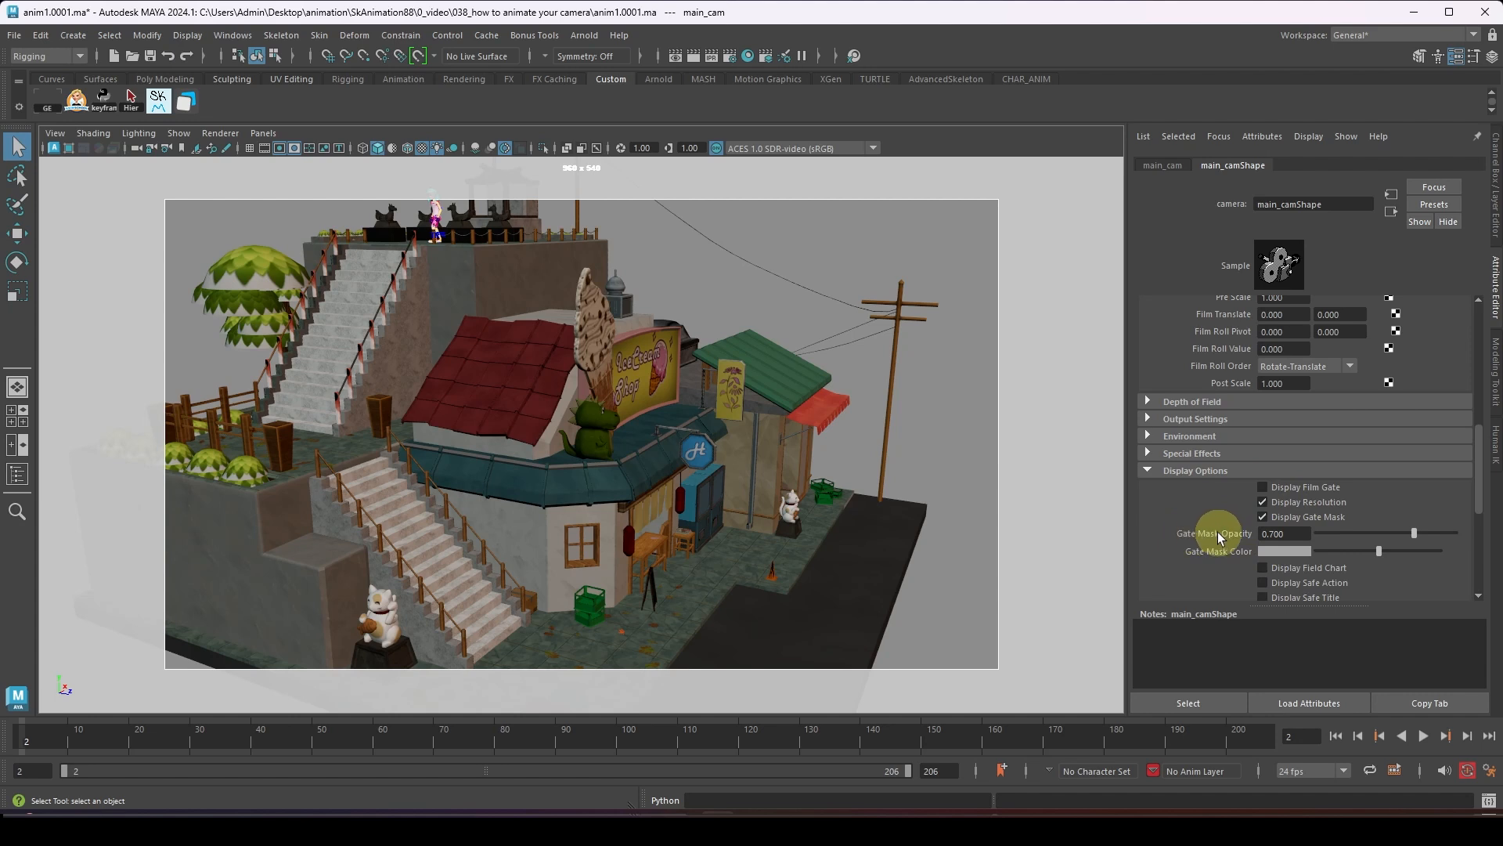
left_click_drag(1414, 533, 1466, 531)
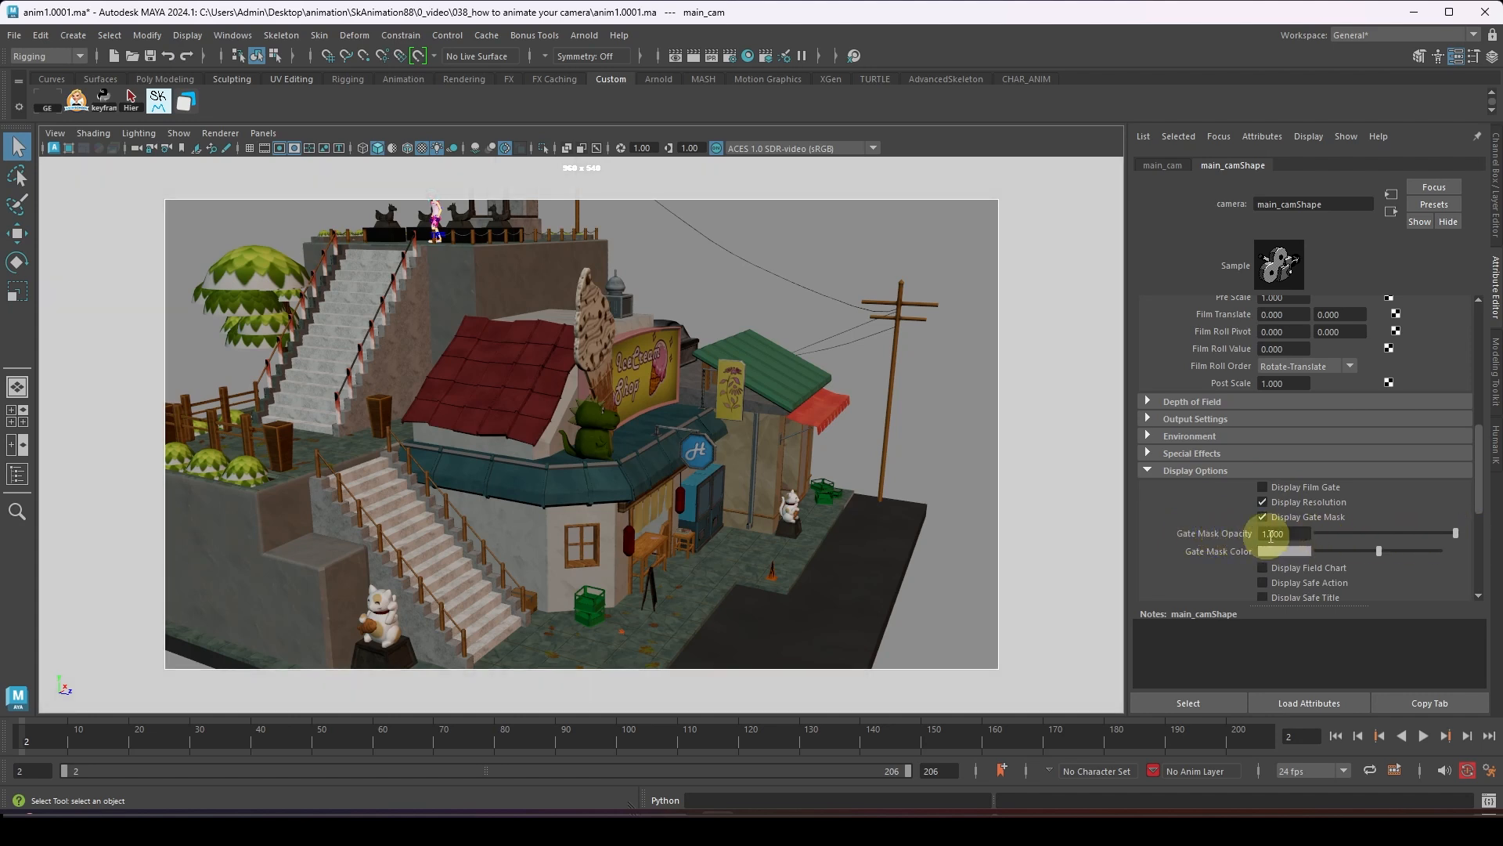
left_click_drag(1379, 551, 1318, 552)
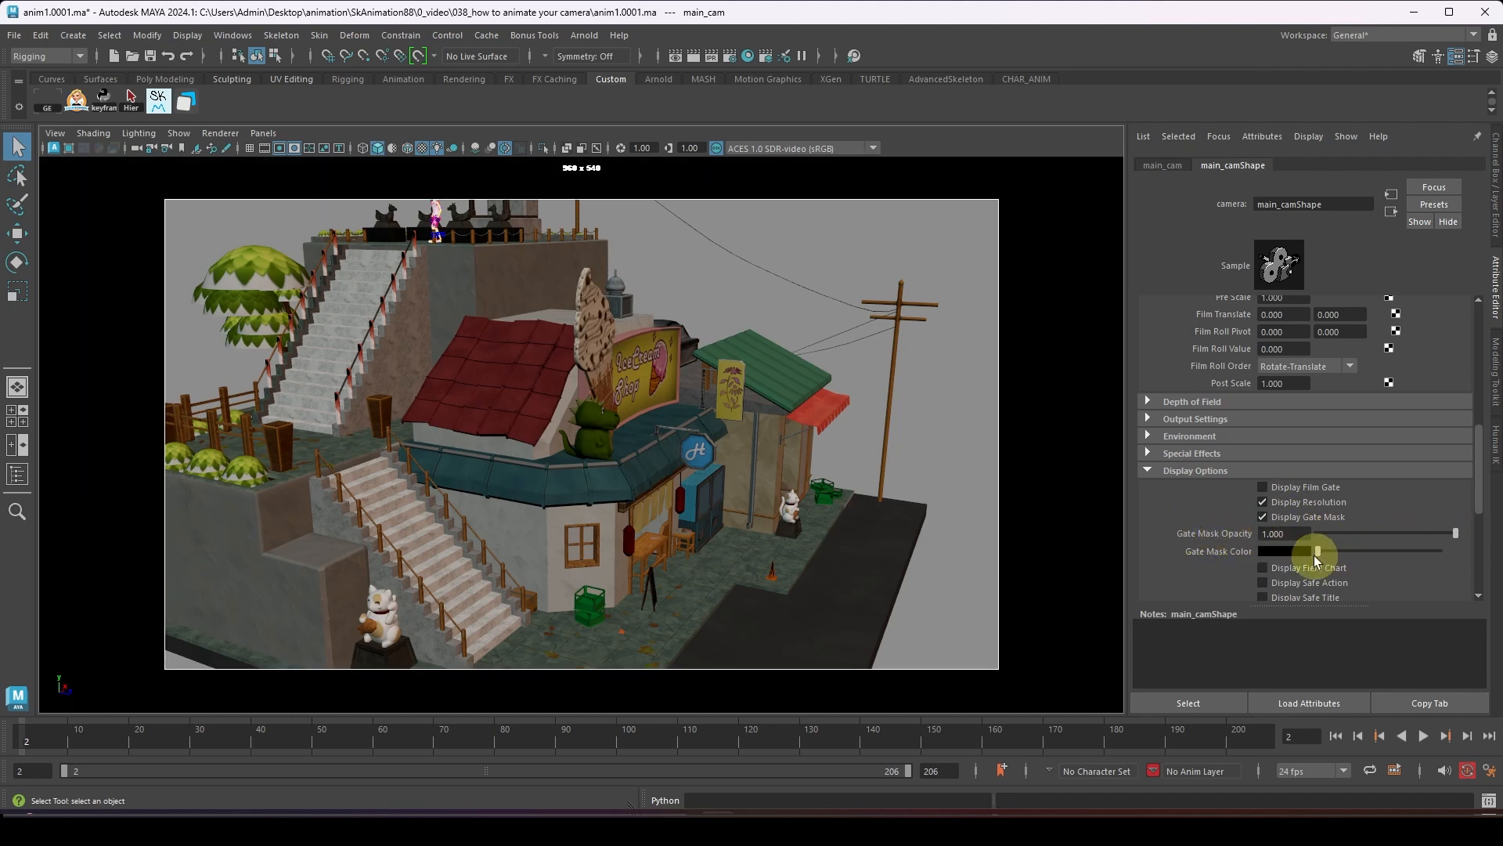
middle_click_drag(329, 486, 256, 348, "alt")
key("bracketleft")
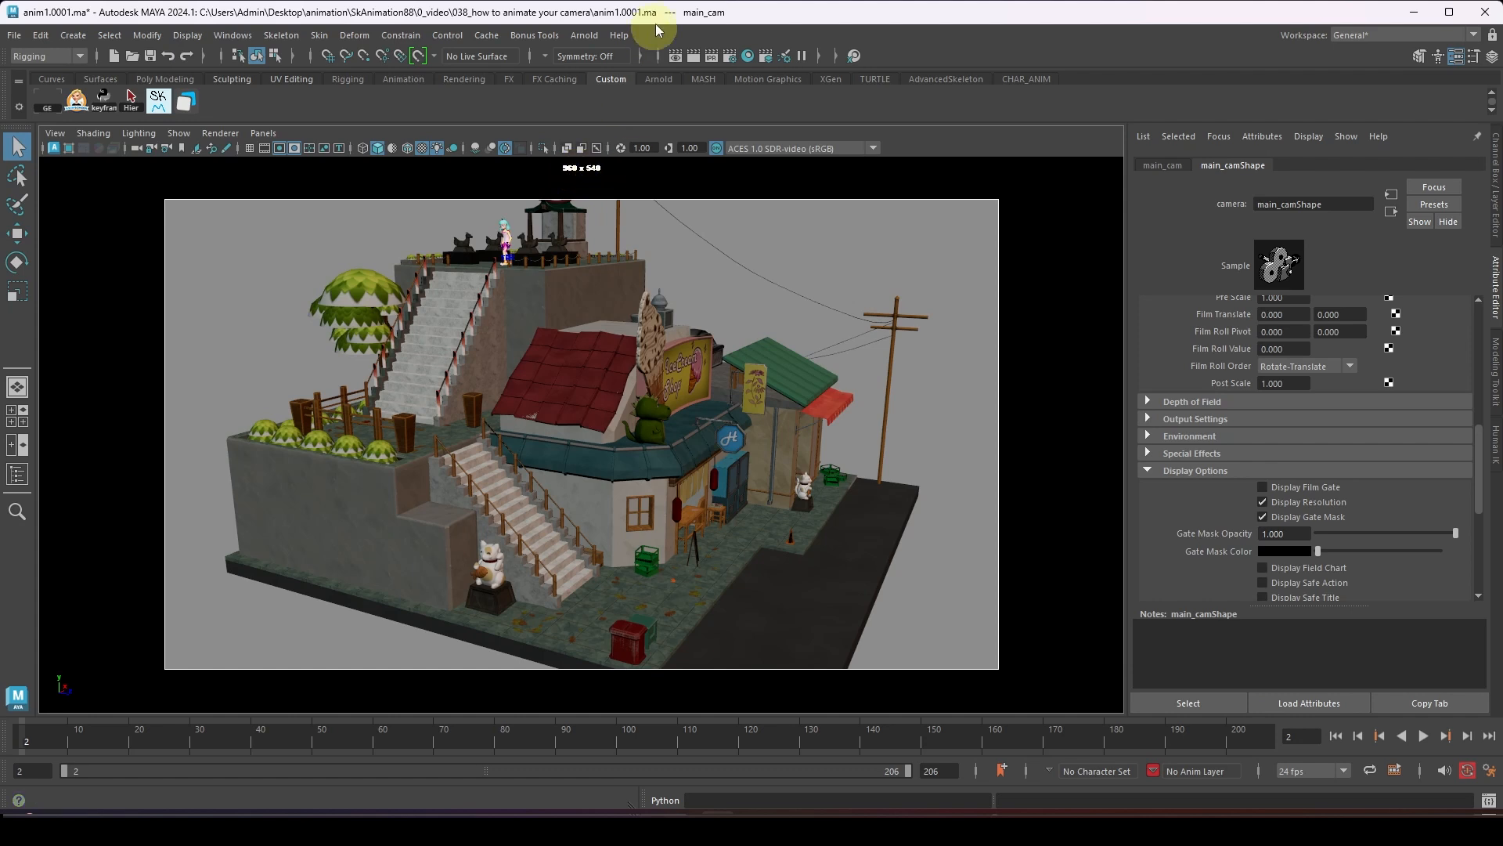
- Set the render image size to the HD_1080 preset and close the render settings
left_click(731, 57)
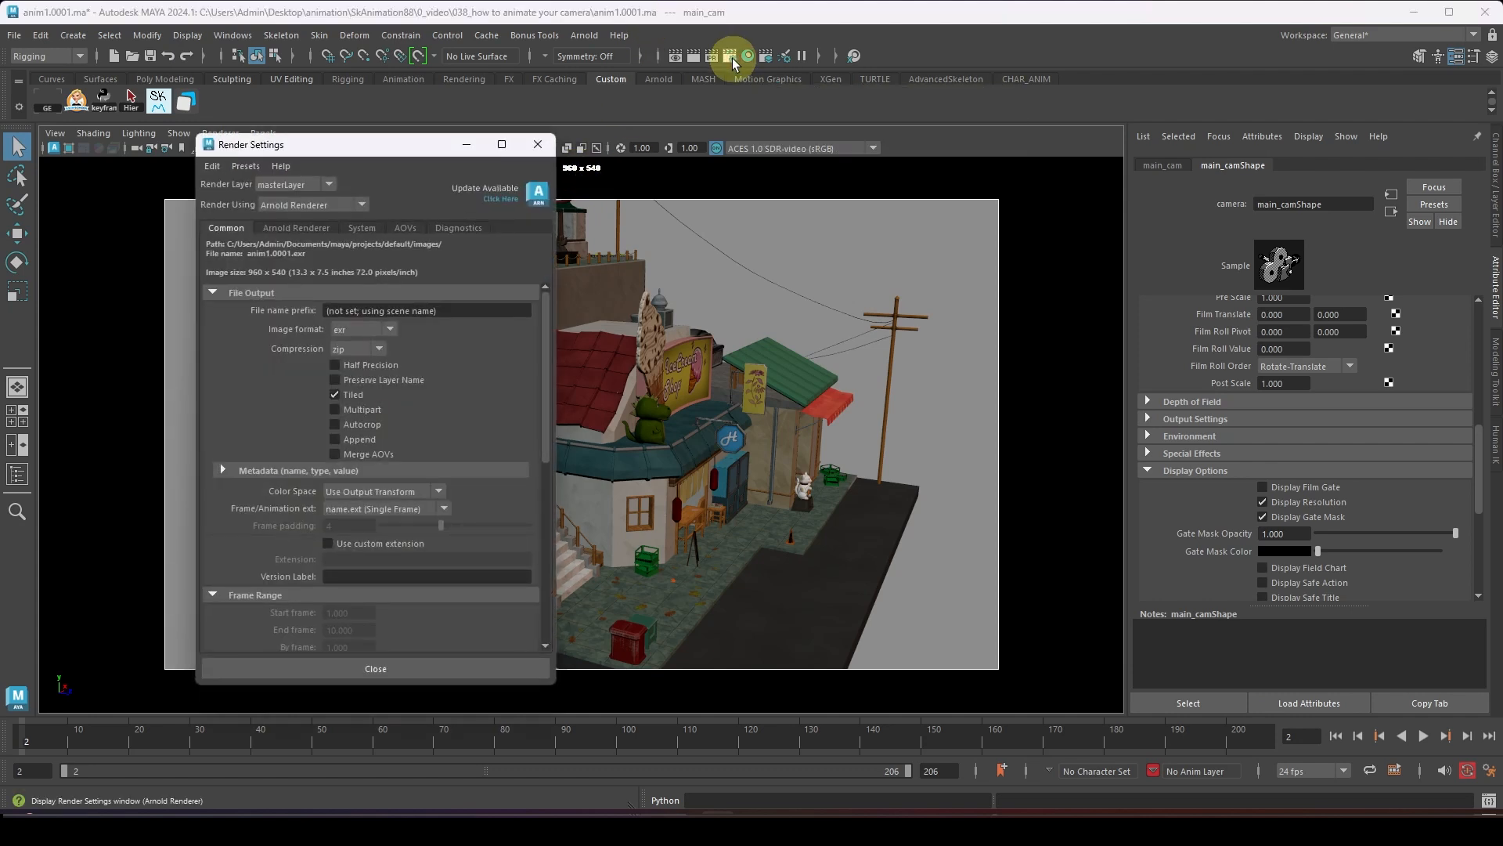
left_click(403, 438)
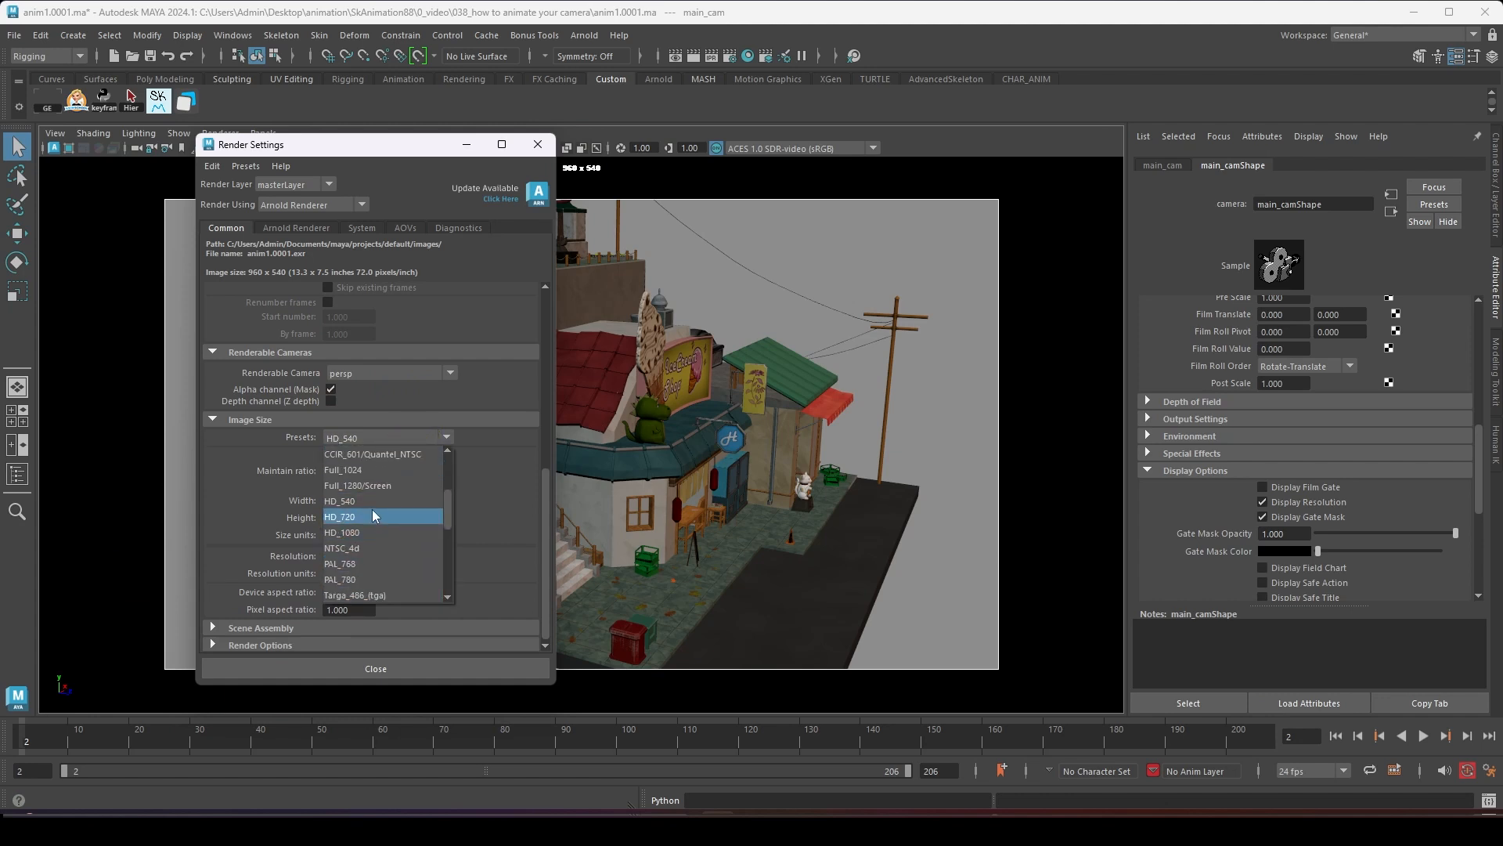
left_click(369, 531)
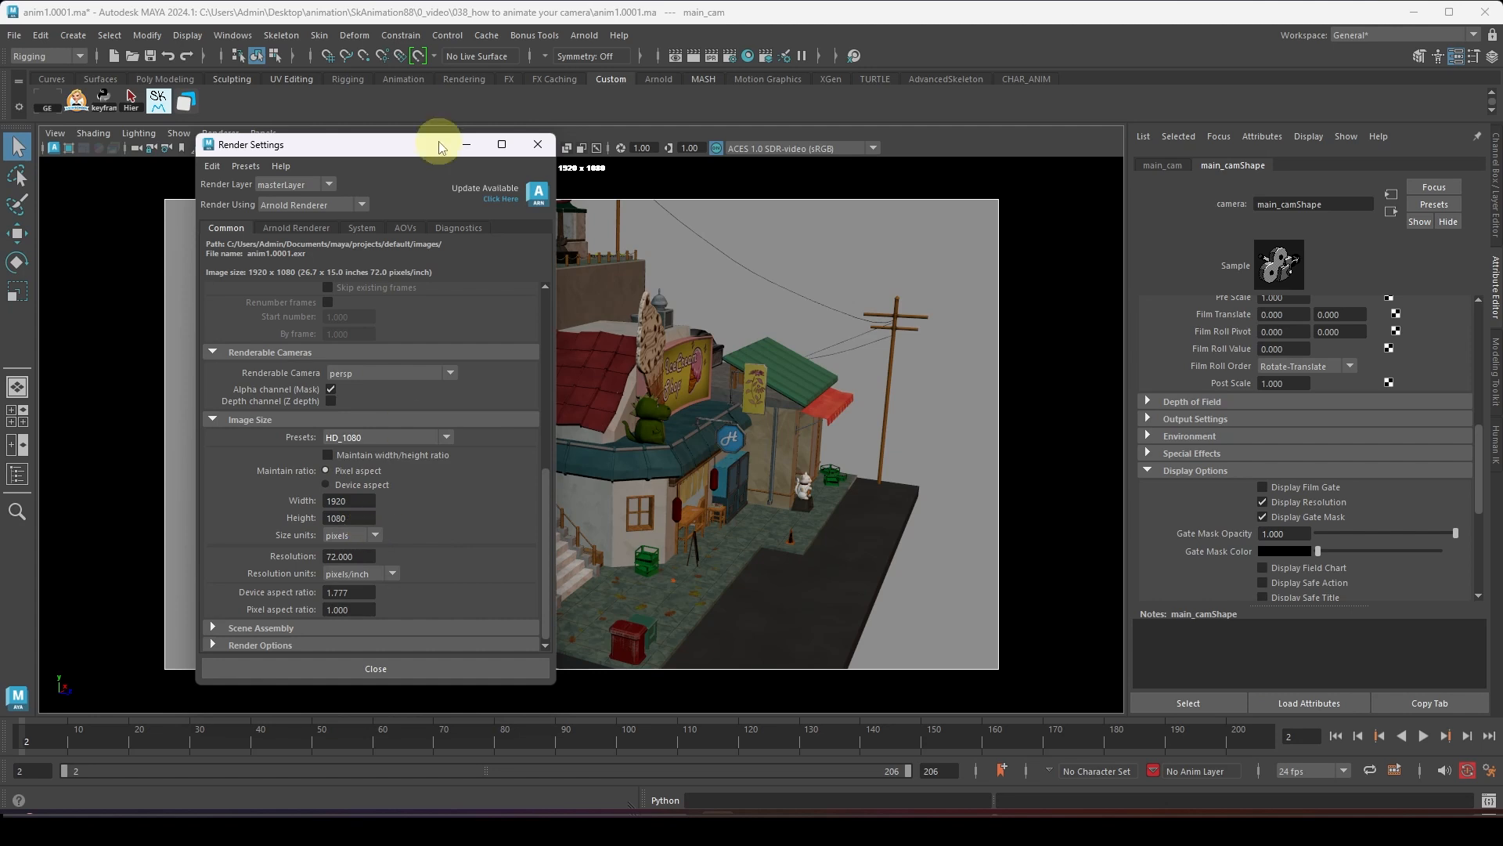
left_click(360, 670)
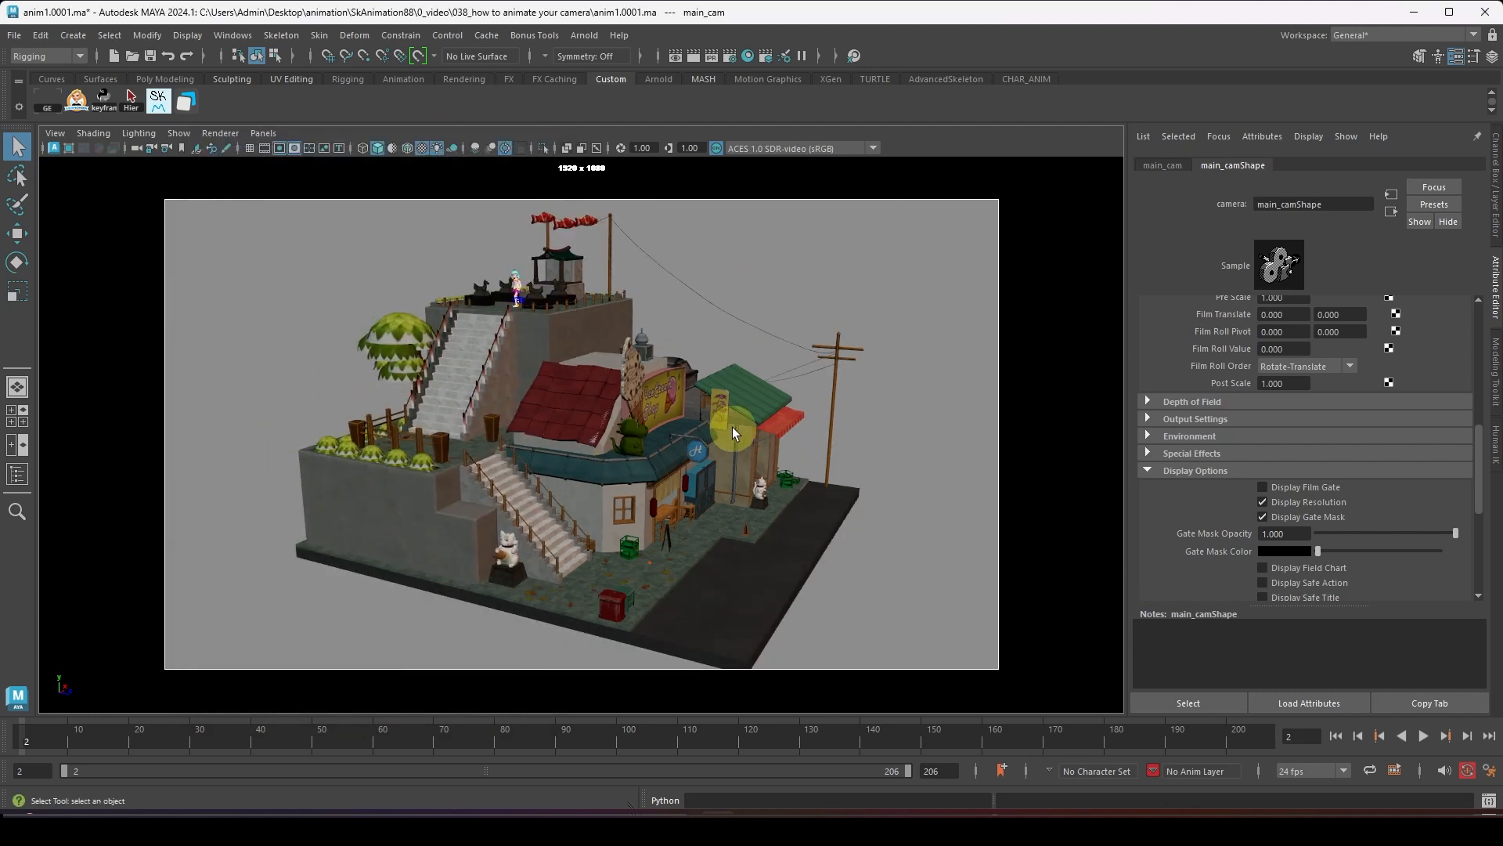
- Switch the viewport from main_cam to the persp camera to view the whole diorama
left_click(263, 133)
mouse_move(342, 156)
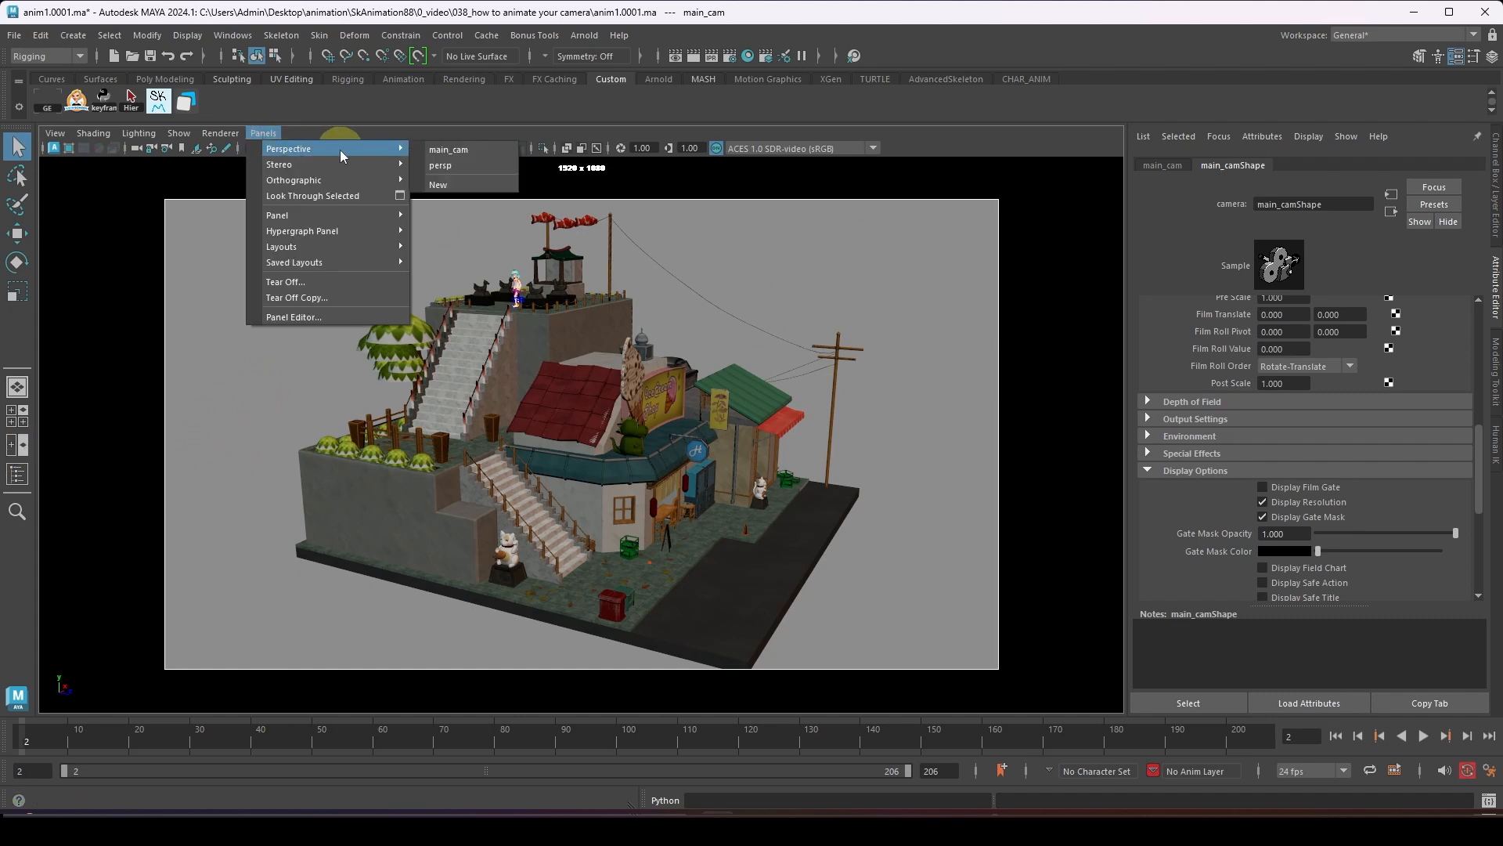
left_click(448, 148)
left_click_drag(446, 157, 388, 506, "alt")
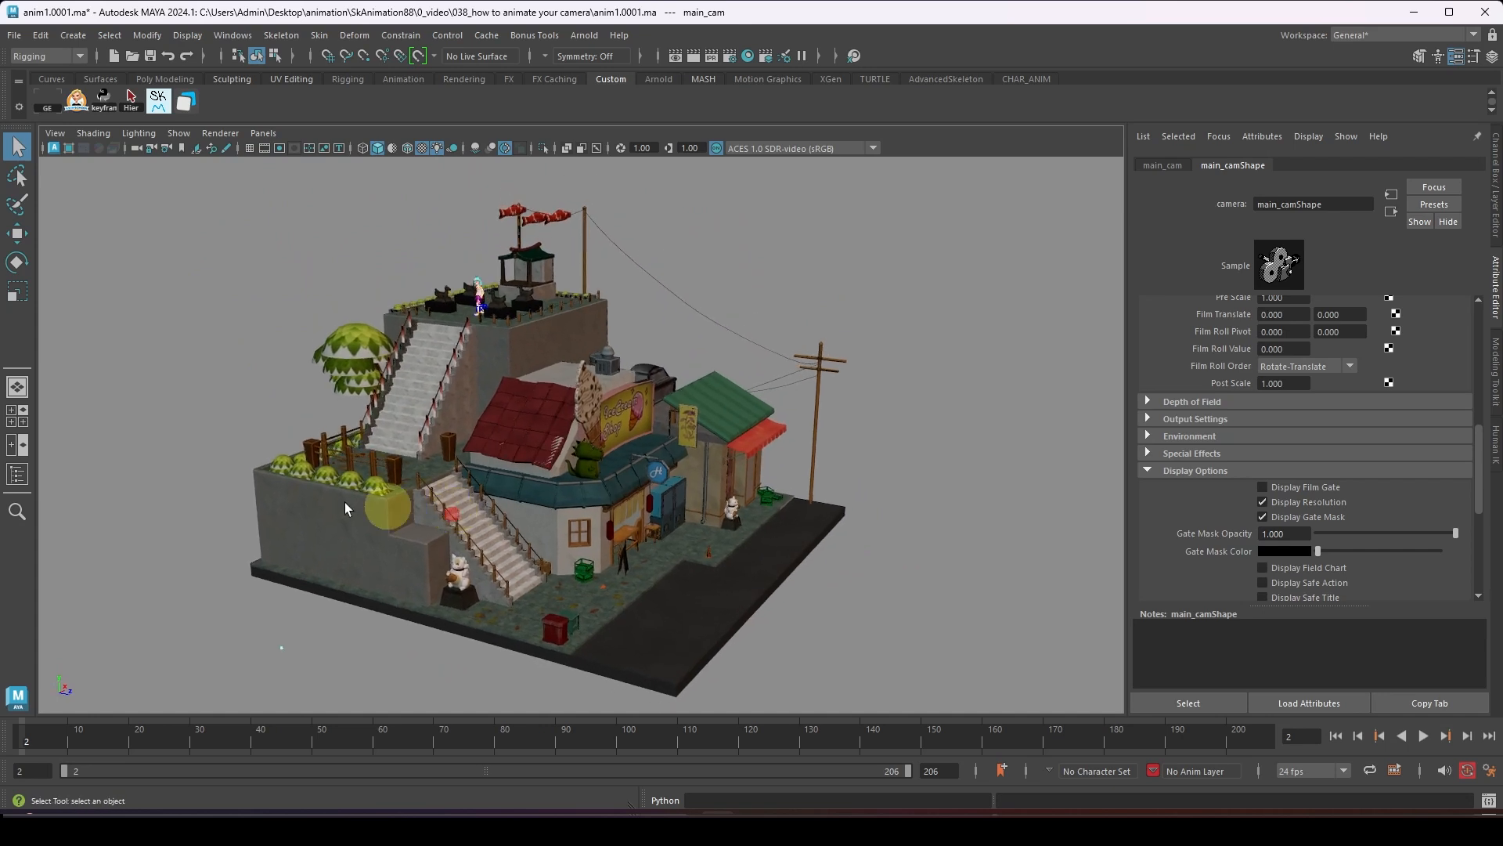
- Split the workspace into two side-by-side views, showing main_cam in one and the persp camera in the other
left_click(17, 447)
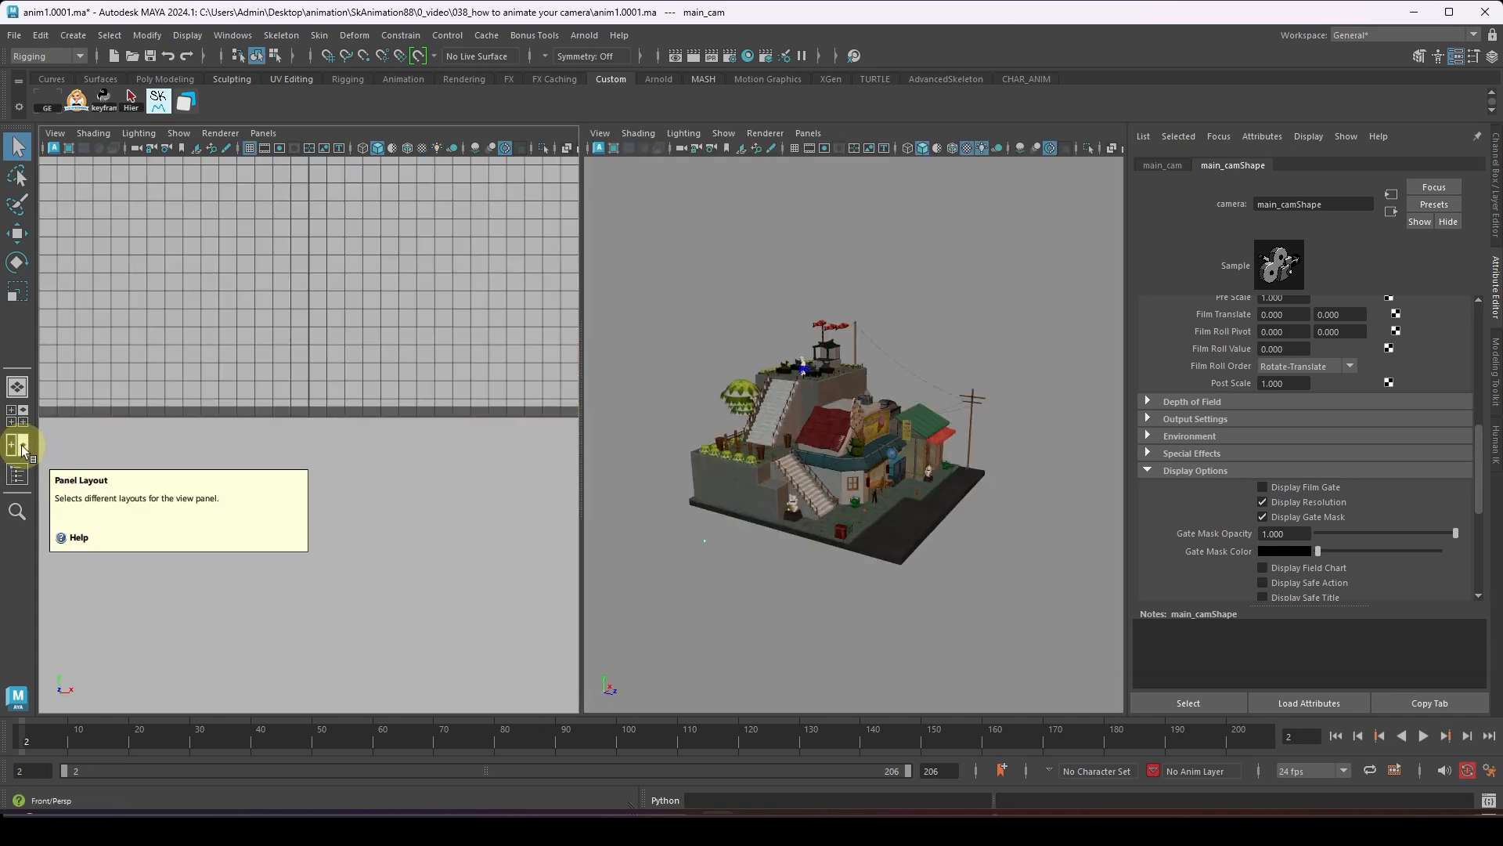
left_click(263, 133)
left_click(319, 149)
left_click(466, 152)
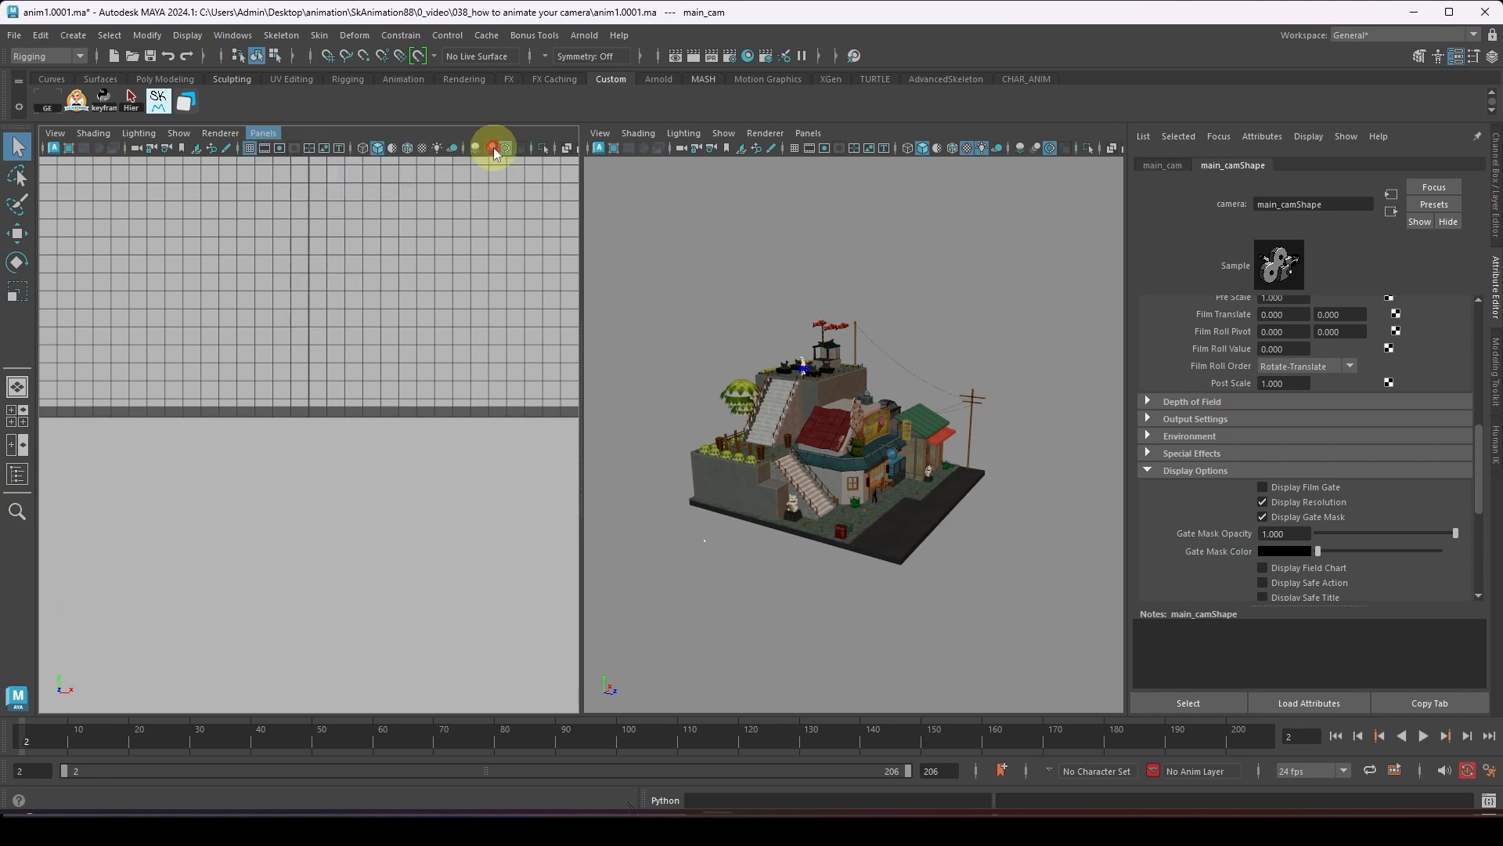
left_click(808, 133)
left_click(849, 148)
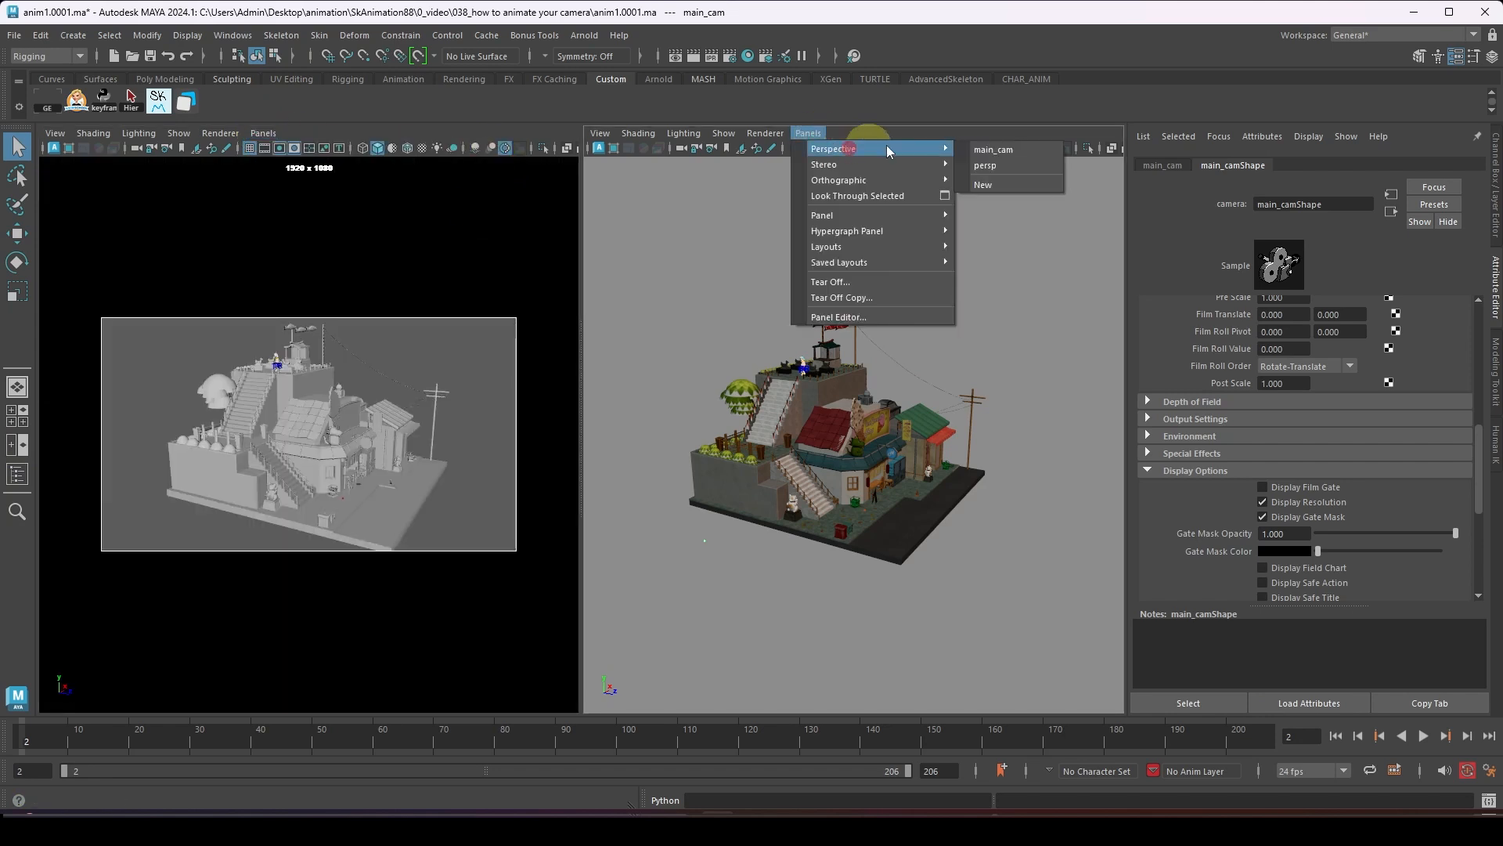
left_click(985, 166)
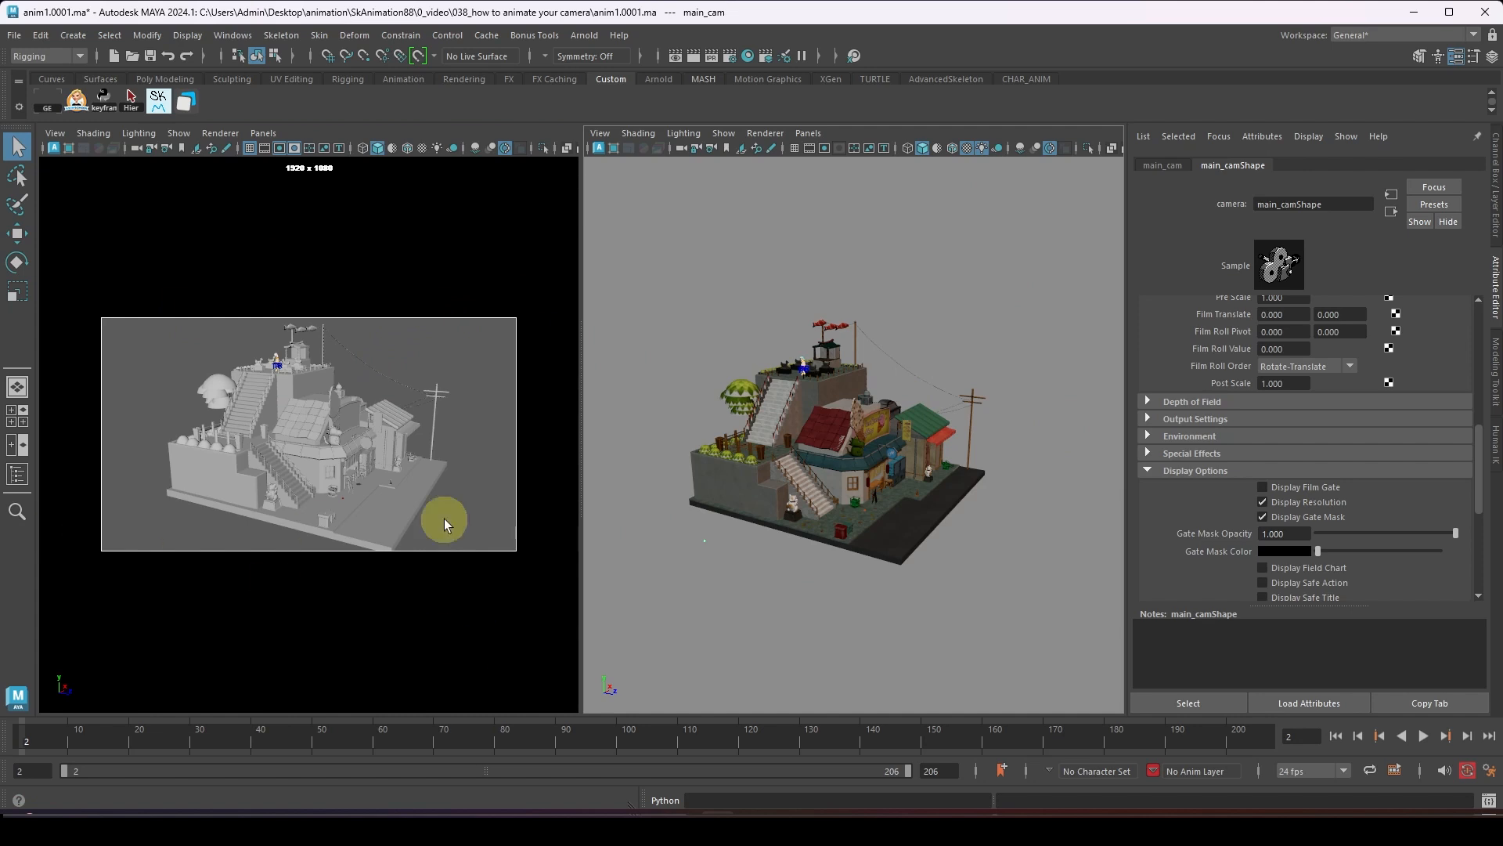
- Display textures in the main_cam view and limit its visible object types to polygons
left_click(421, 152)
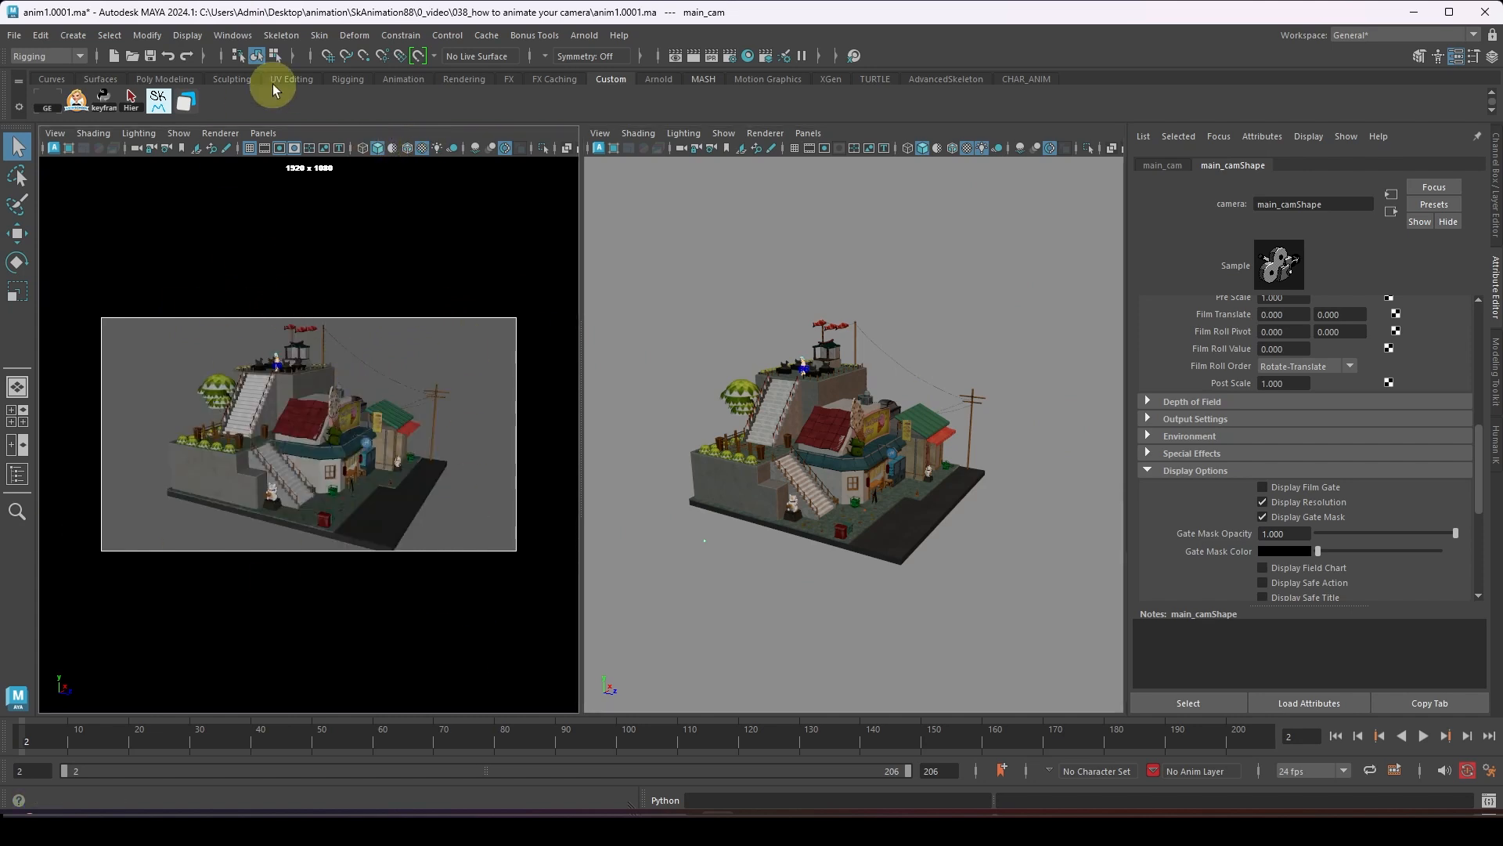
left_click(178, 133)
left_click(202, 243)
left_click(179, 133)
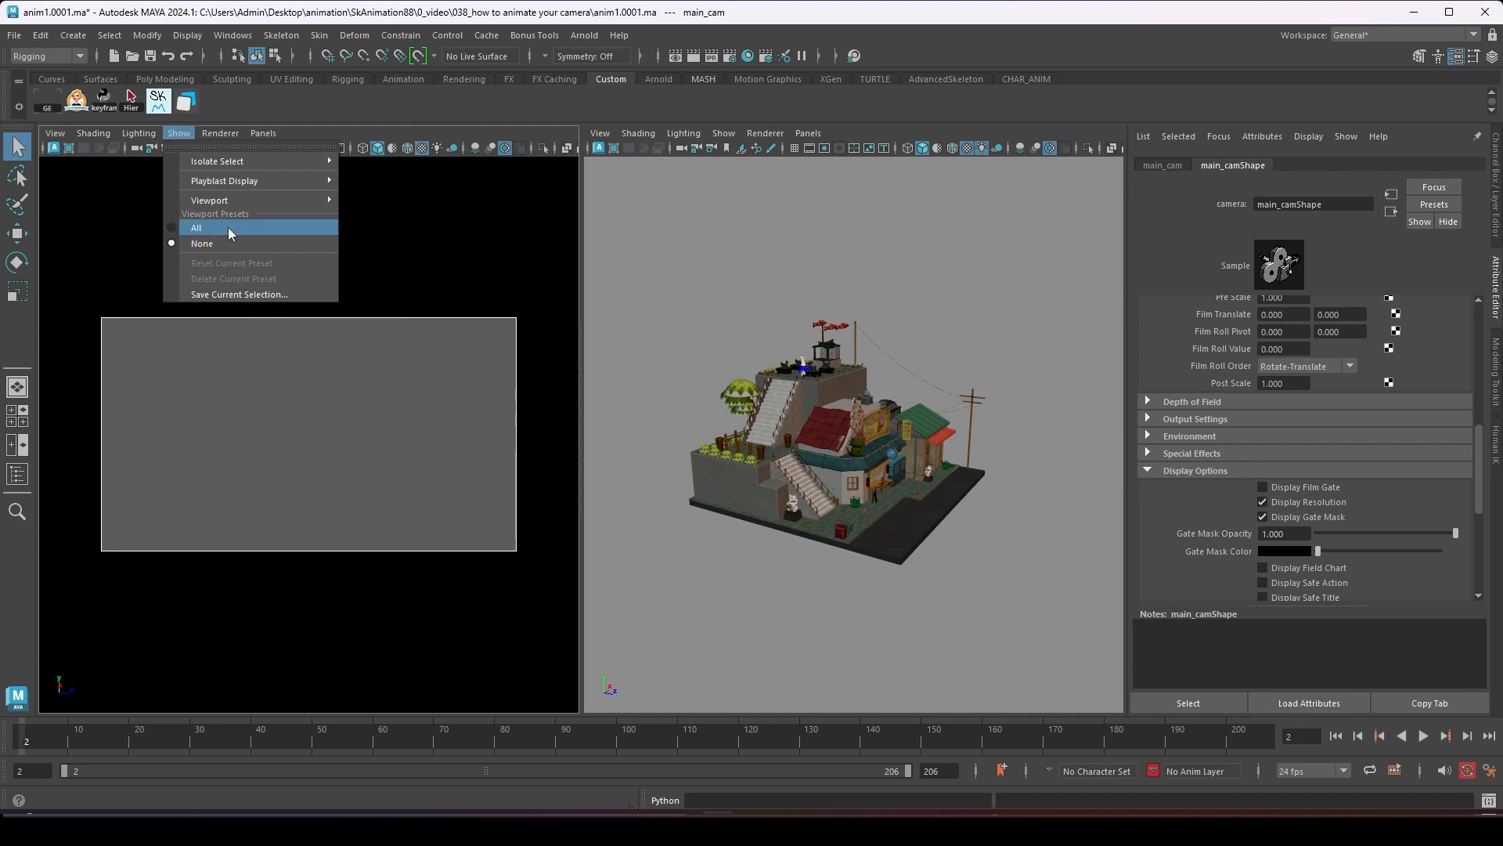
mouse_move(237, 202)
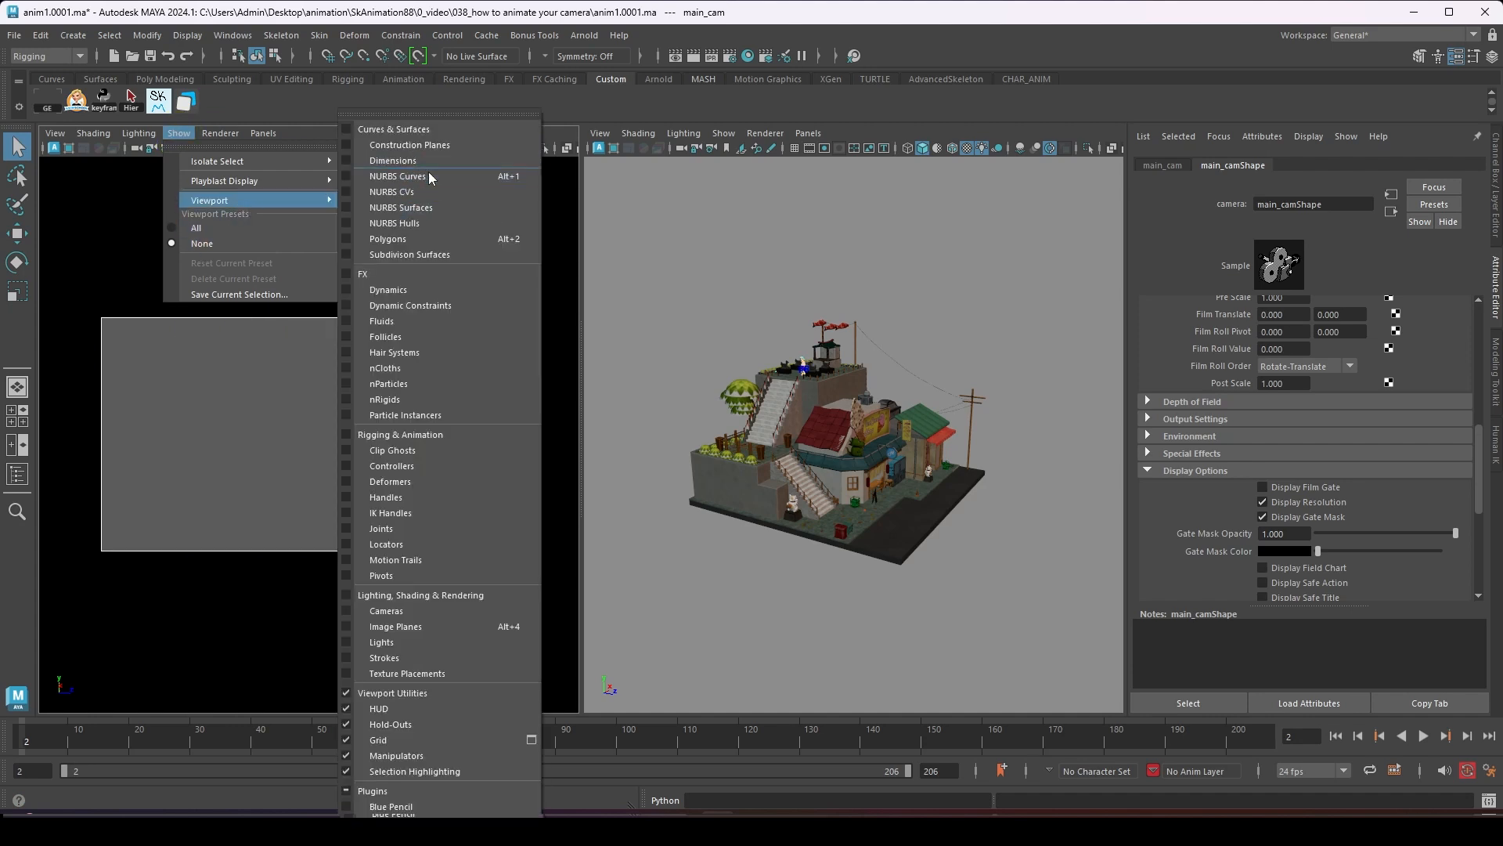
left_click(498, 240)
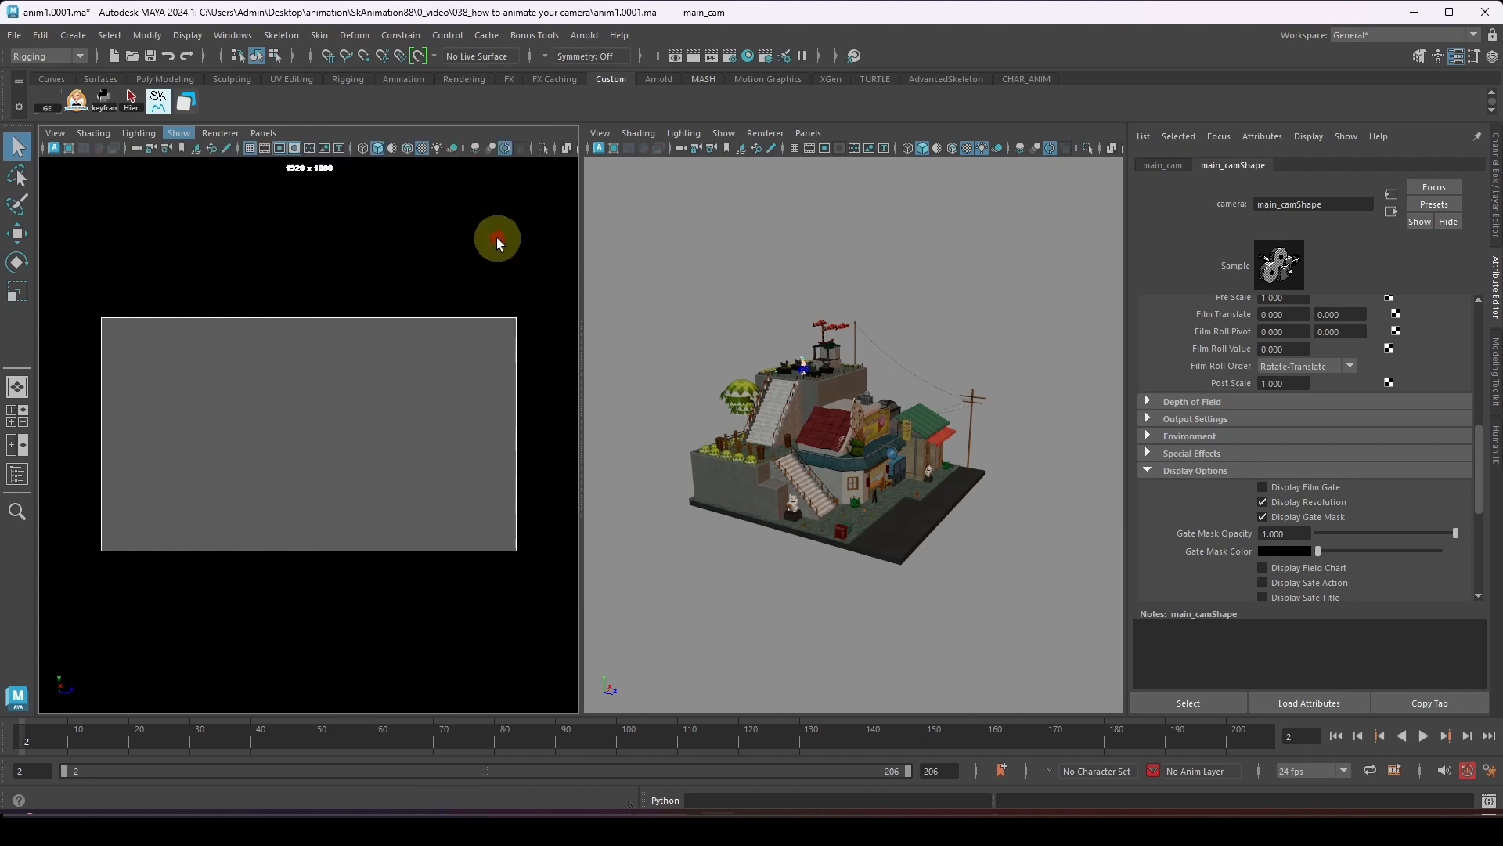
left_click(506, 148)
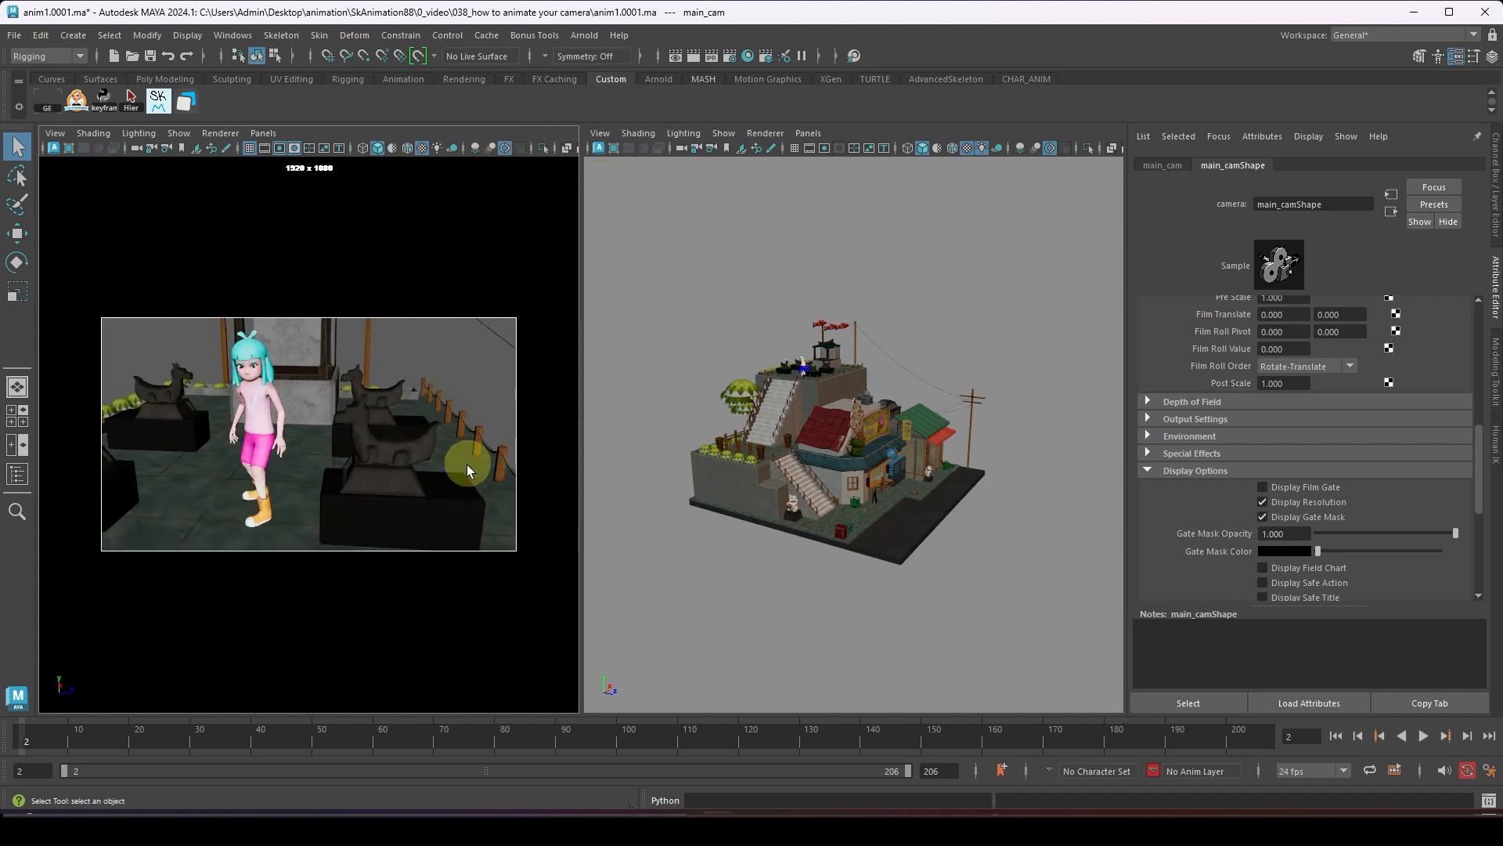
- Reframe main_cam around the character standing among the statues on the upper terrace
scroll(259, 343, "down", 5)
left_click_drag(274, 435, 480, 349, "alt")
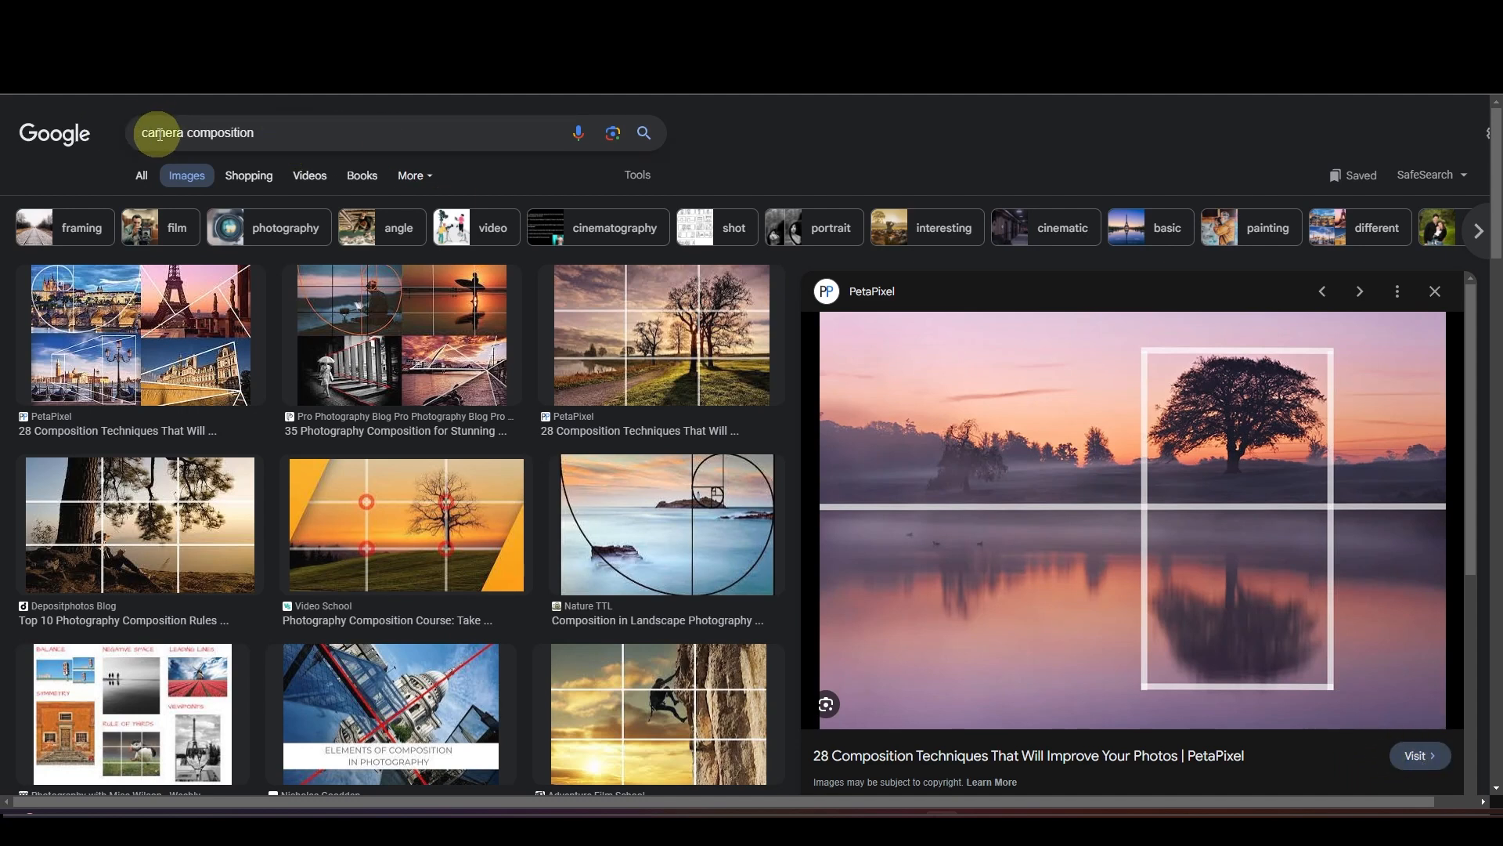
- Consult PetaPixel's 28 composition techniques article and the YouTube guide to camera movement for reference, and switch back to Maya
left_click(1416, 758)
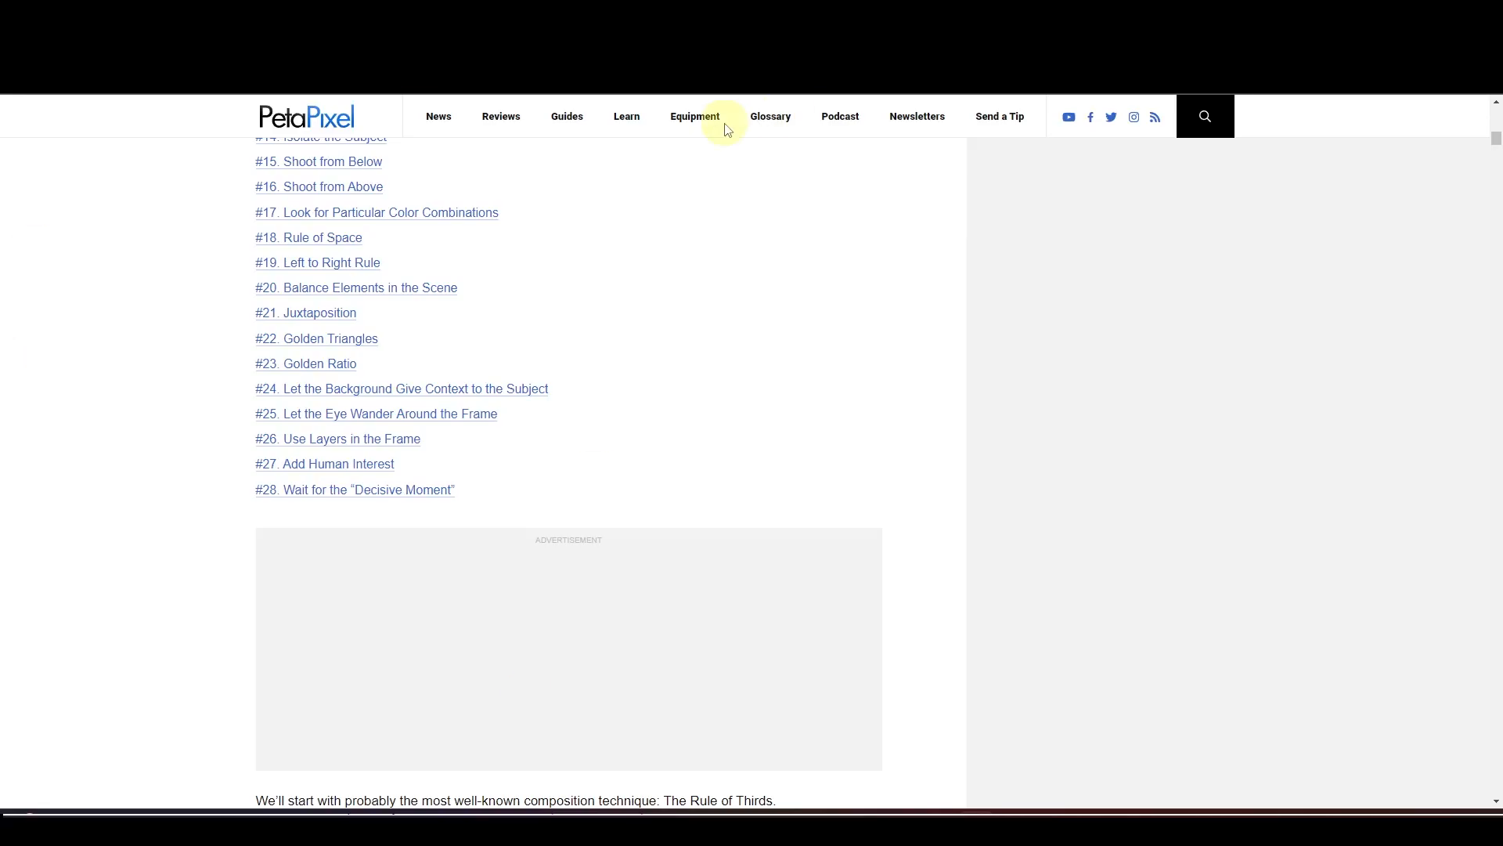
scroll(359, 403, "up", 2)
scroll(403, 352, "up", 3)
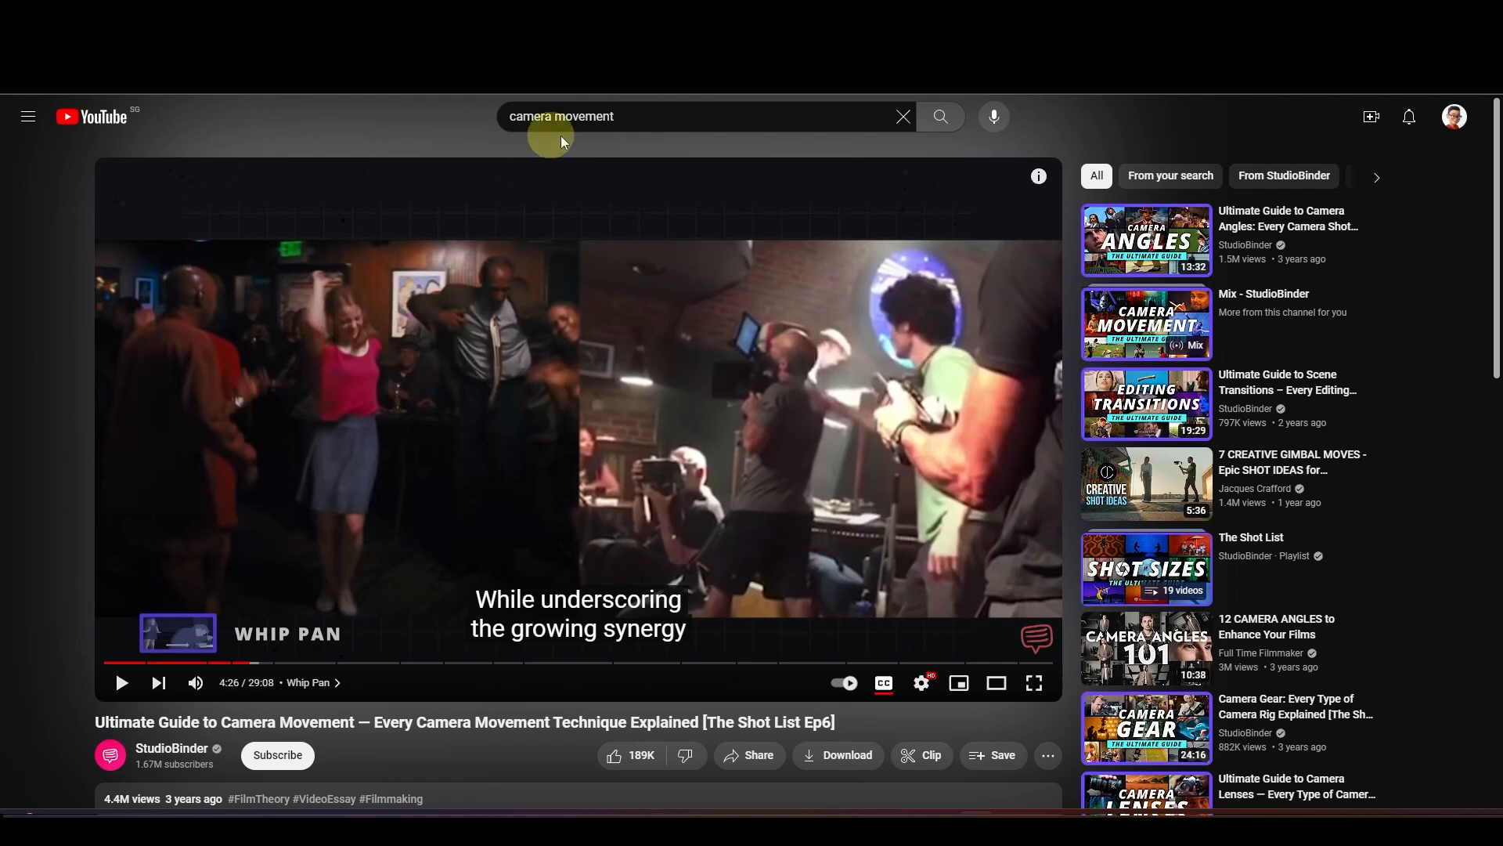
left_click(635, 117)
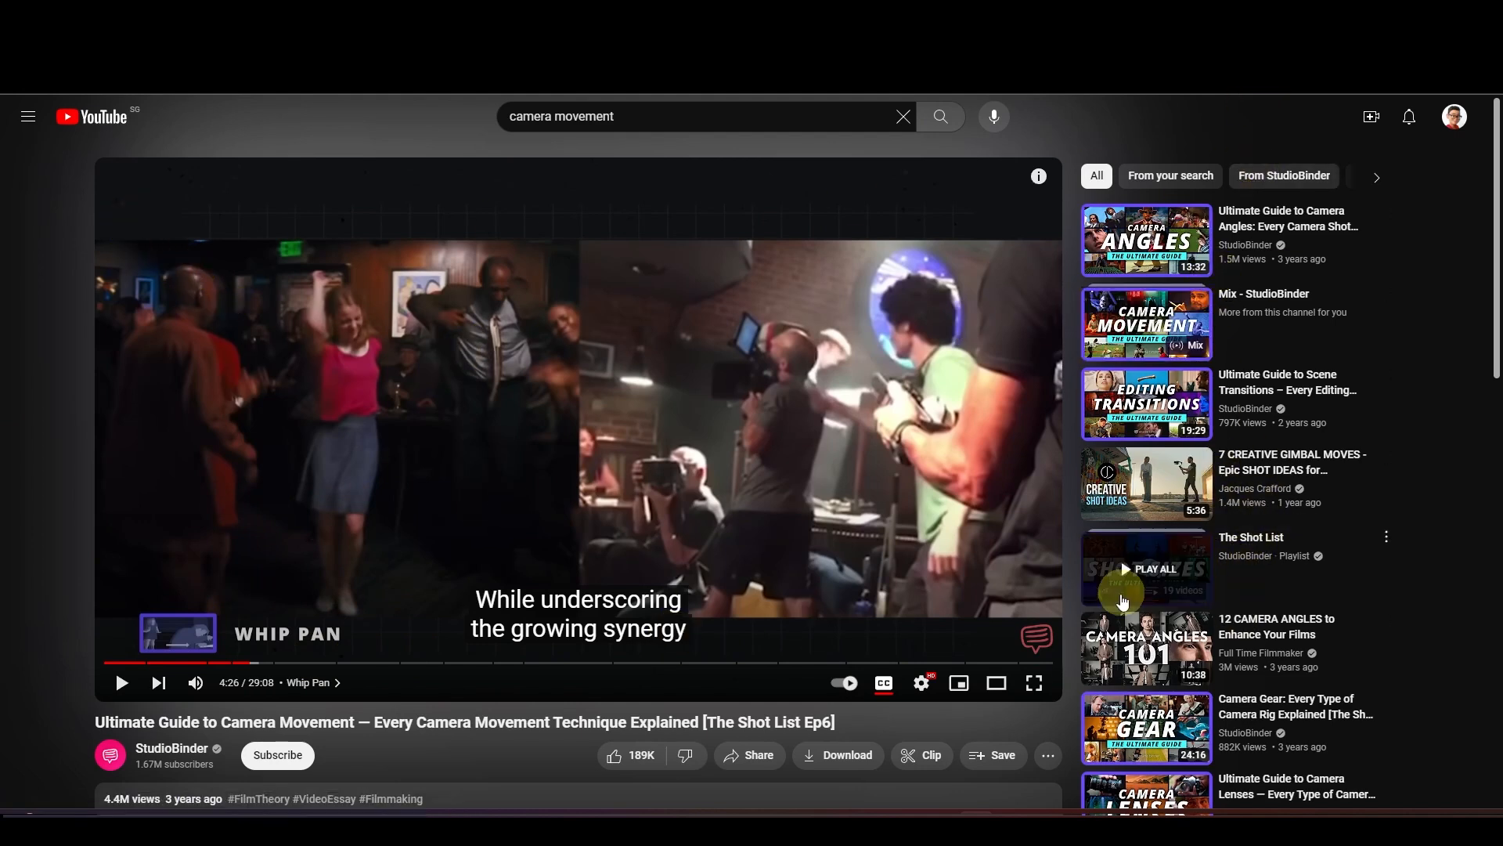
key("alt+Tab")
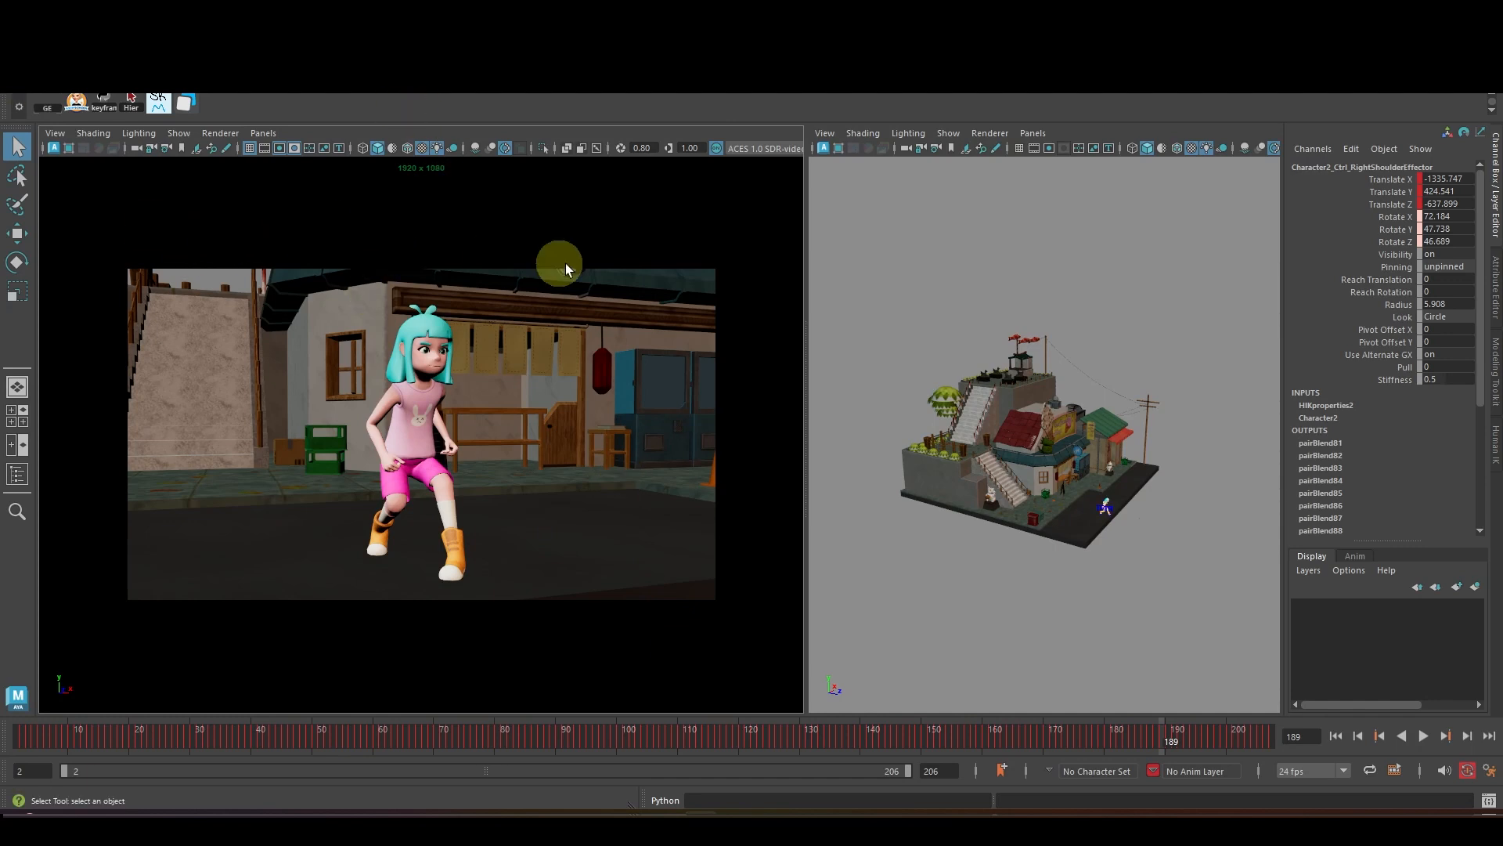
- Select main_cam and move it into a close-up of the character's head and shoulders
left_click(134, 151)
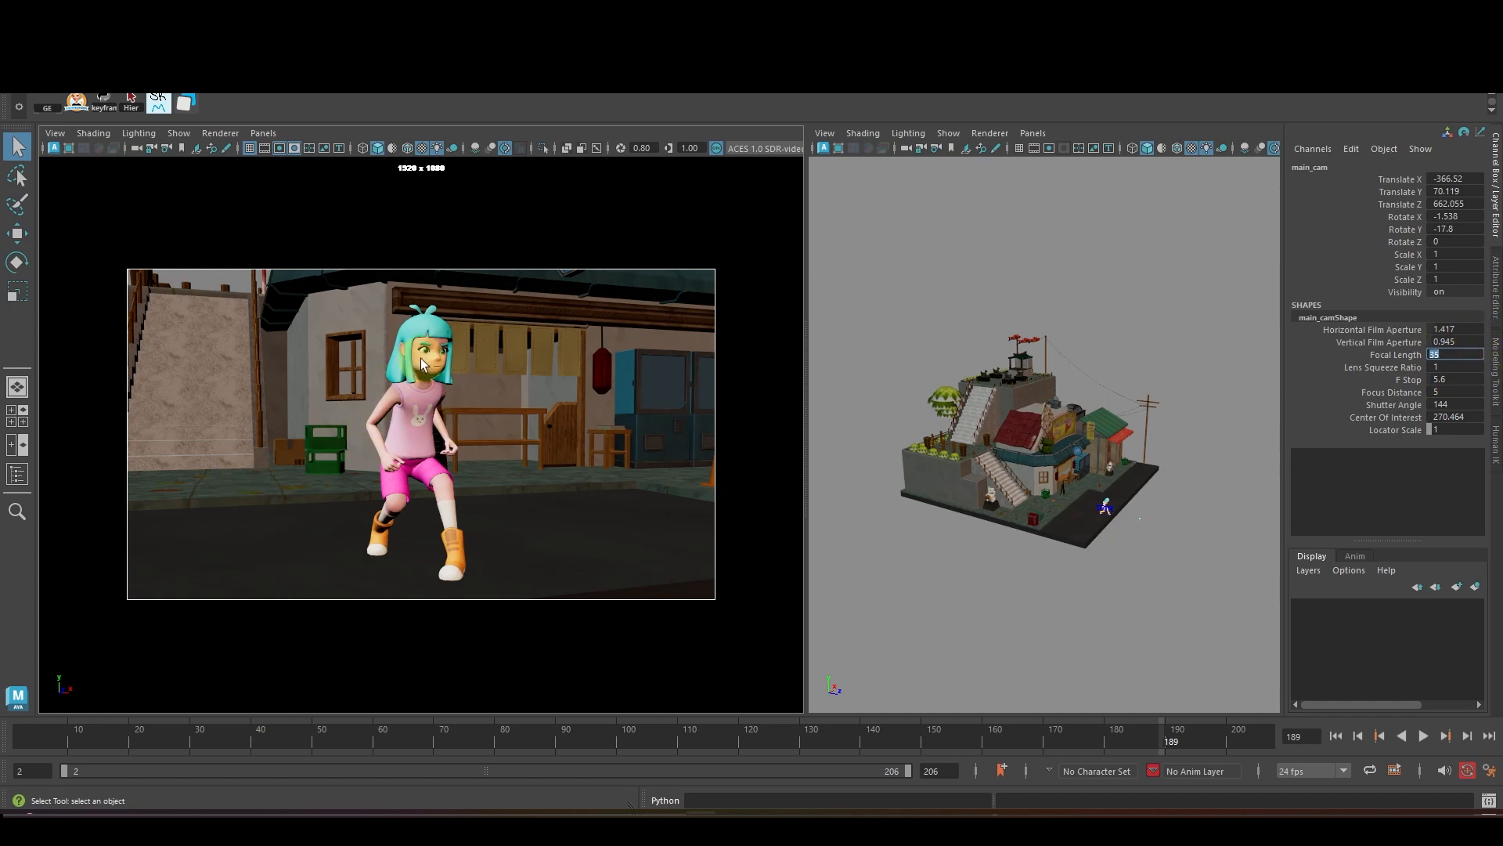
right_click_drag(398, 386, 530, 384, "alt")
middle_click_drag(530, 384, 446, 523, "alt")
left_click_drag(447, 523, 393, 504, "alt")
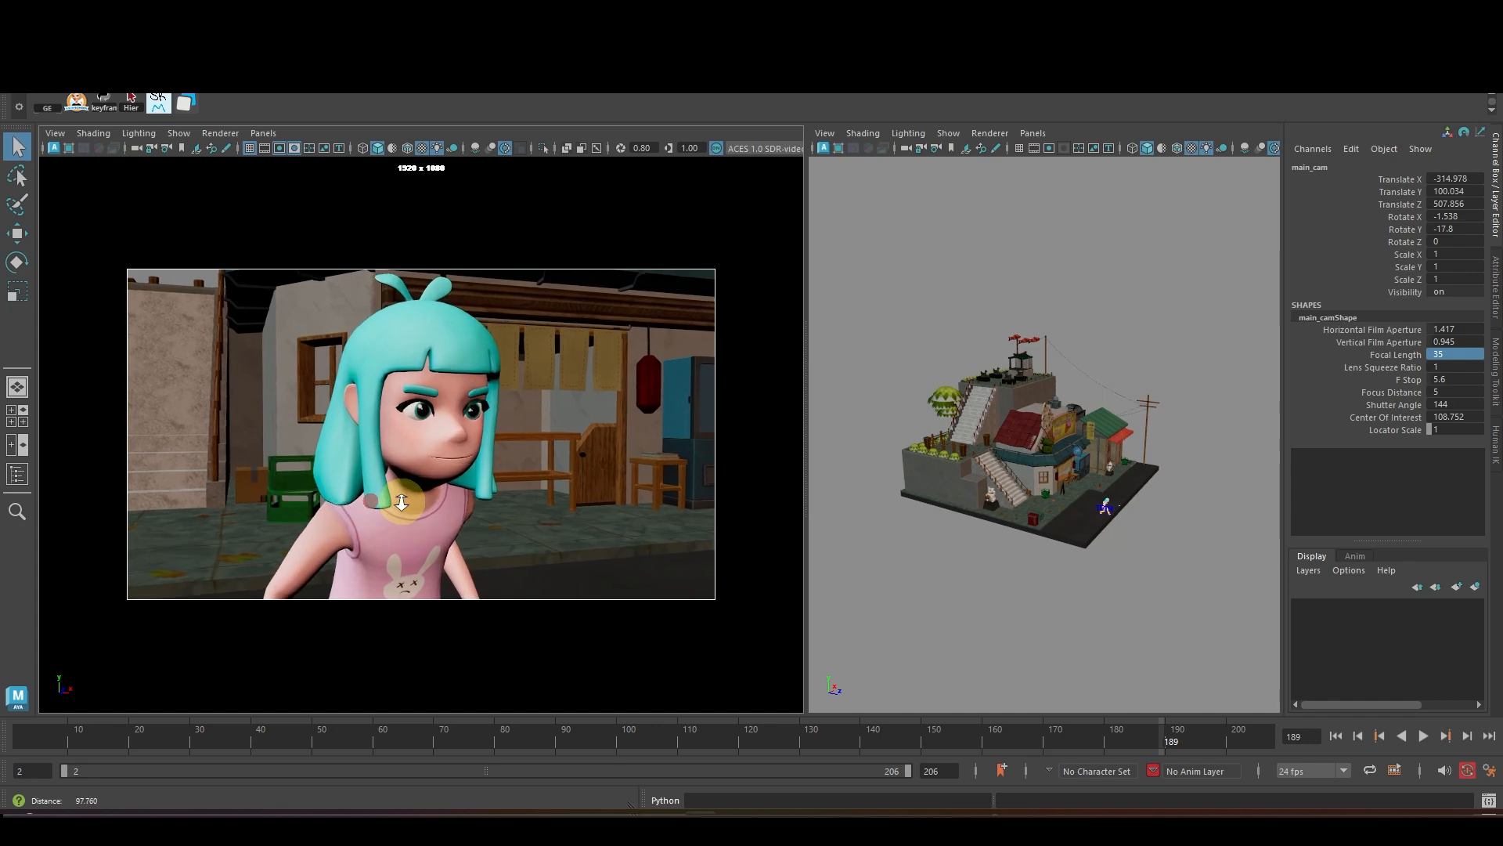
right_click_drag(393, 503, 456, 512, "alt")
middle_click_drag(457, 511, 497, 493, "alt")
right_click_drag(497, 493, 484, 495, "alt")
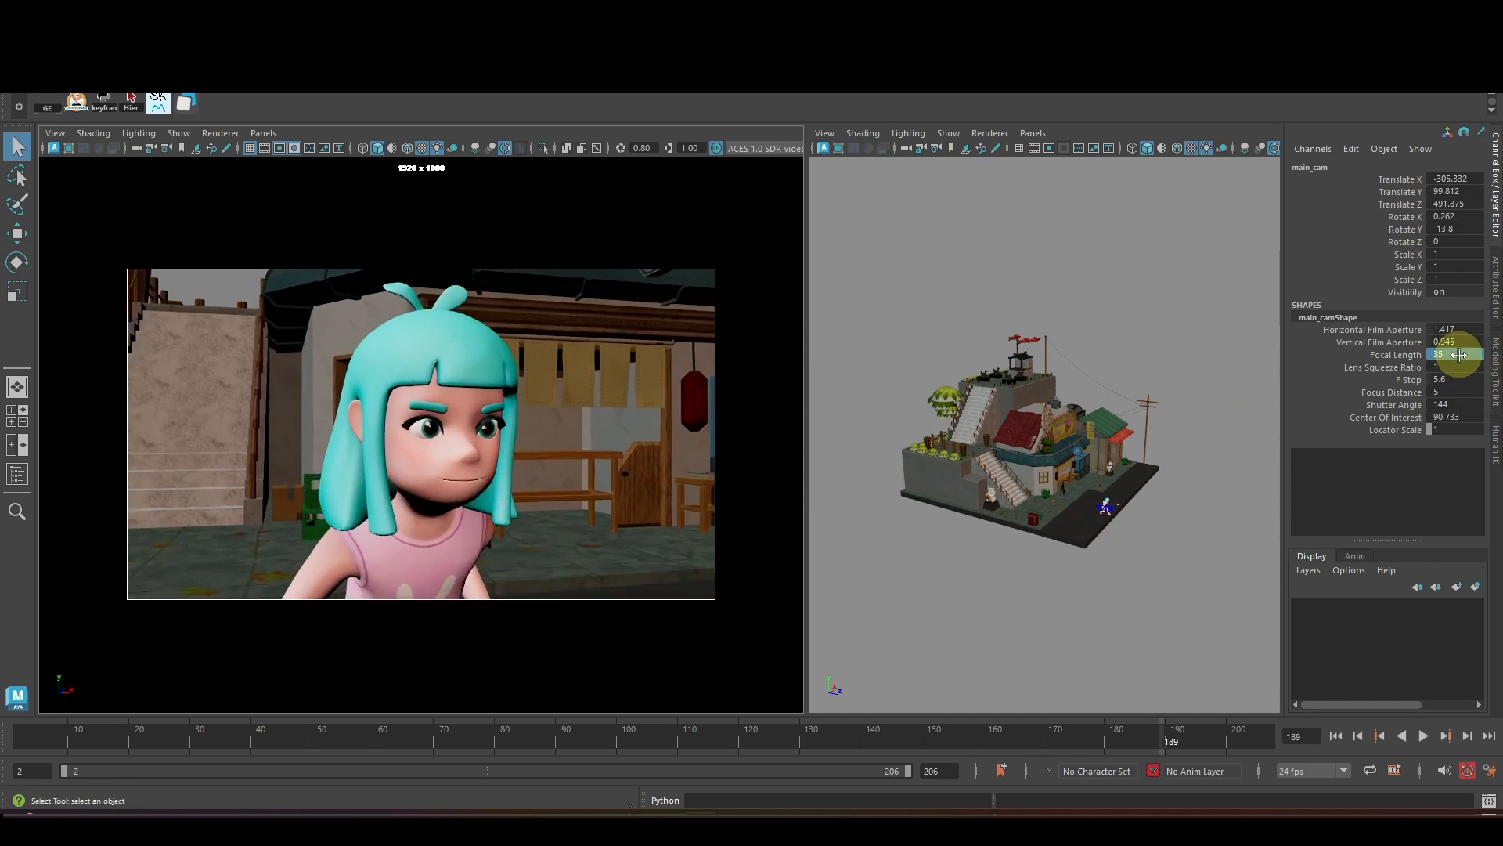
- Set main_cam's focal length to 150 and pull the camera back to reframe the character's close-up
type("150")
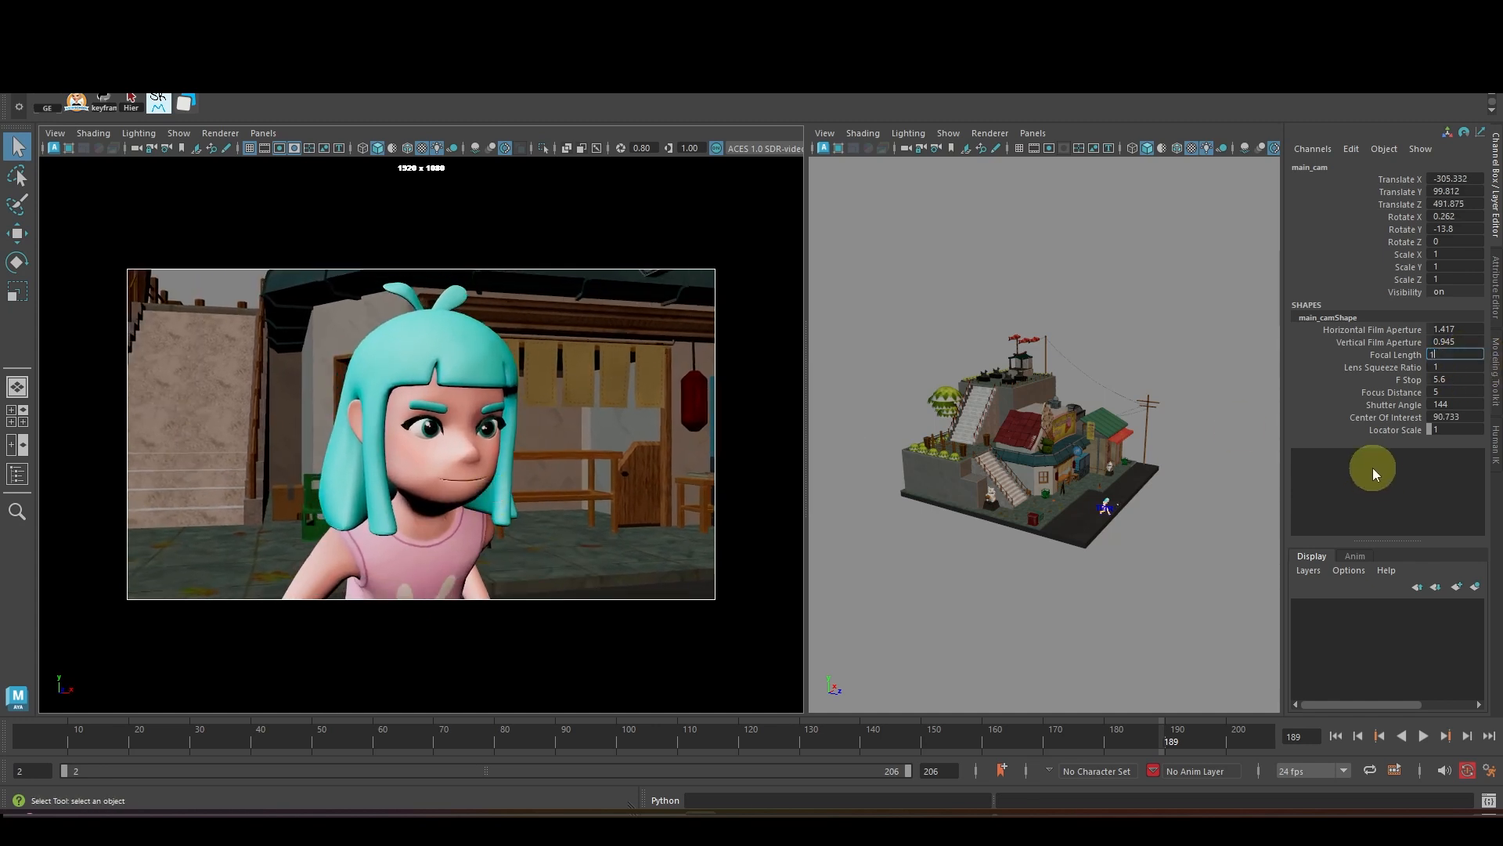
key("Return")
right_click_drag(391, 477, 363, 477, "alt")
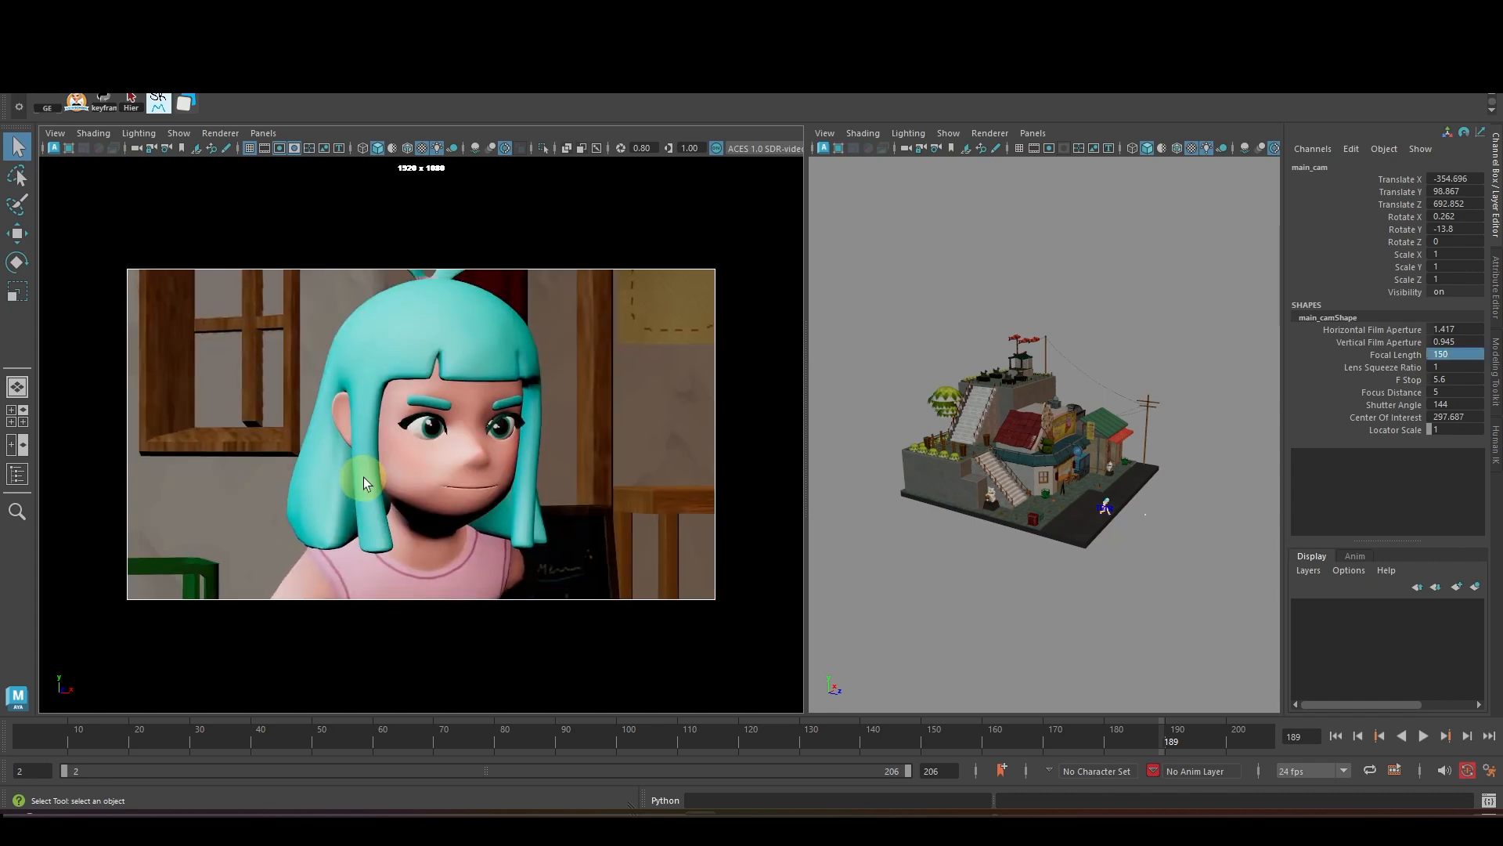
middle_click_drag(402, 468, 403, 486, "alt")
left_click_drag(436, 496, 436, 470, "alt")
right_click_drag(436, 470, 463, 502, "alt")
middle_click_drag(479, 499, 475, 496, "alt")
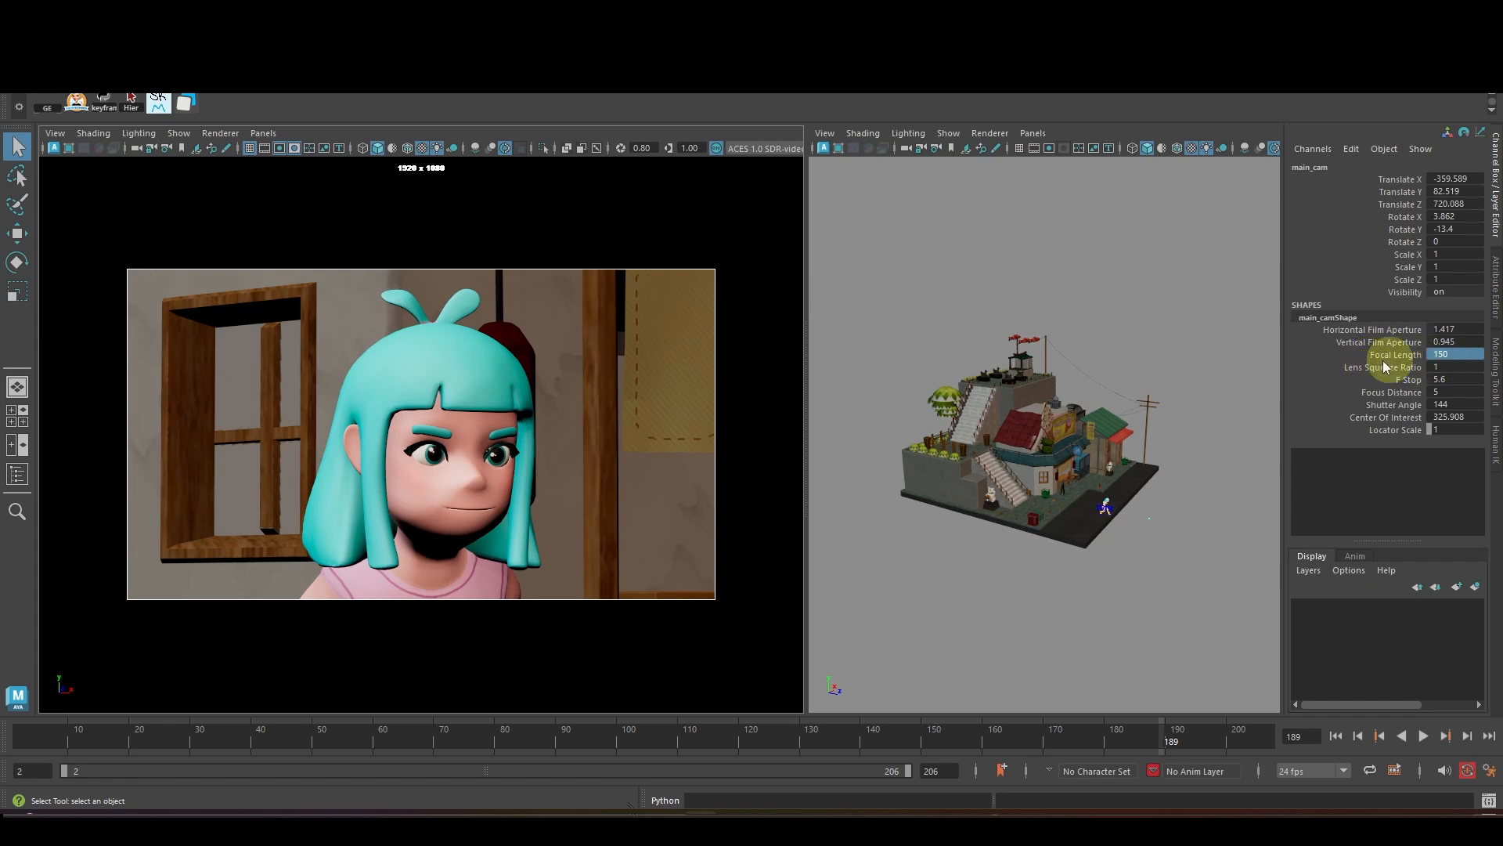
- Set main_cam's focal length to 100 and reframe it as a medium shot of the character from slightly below
right_click_drag(405, 549, 466, 489, "alt")
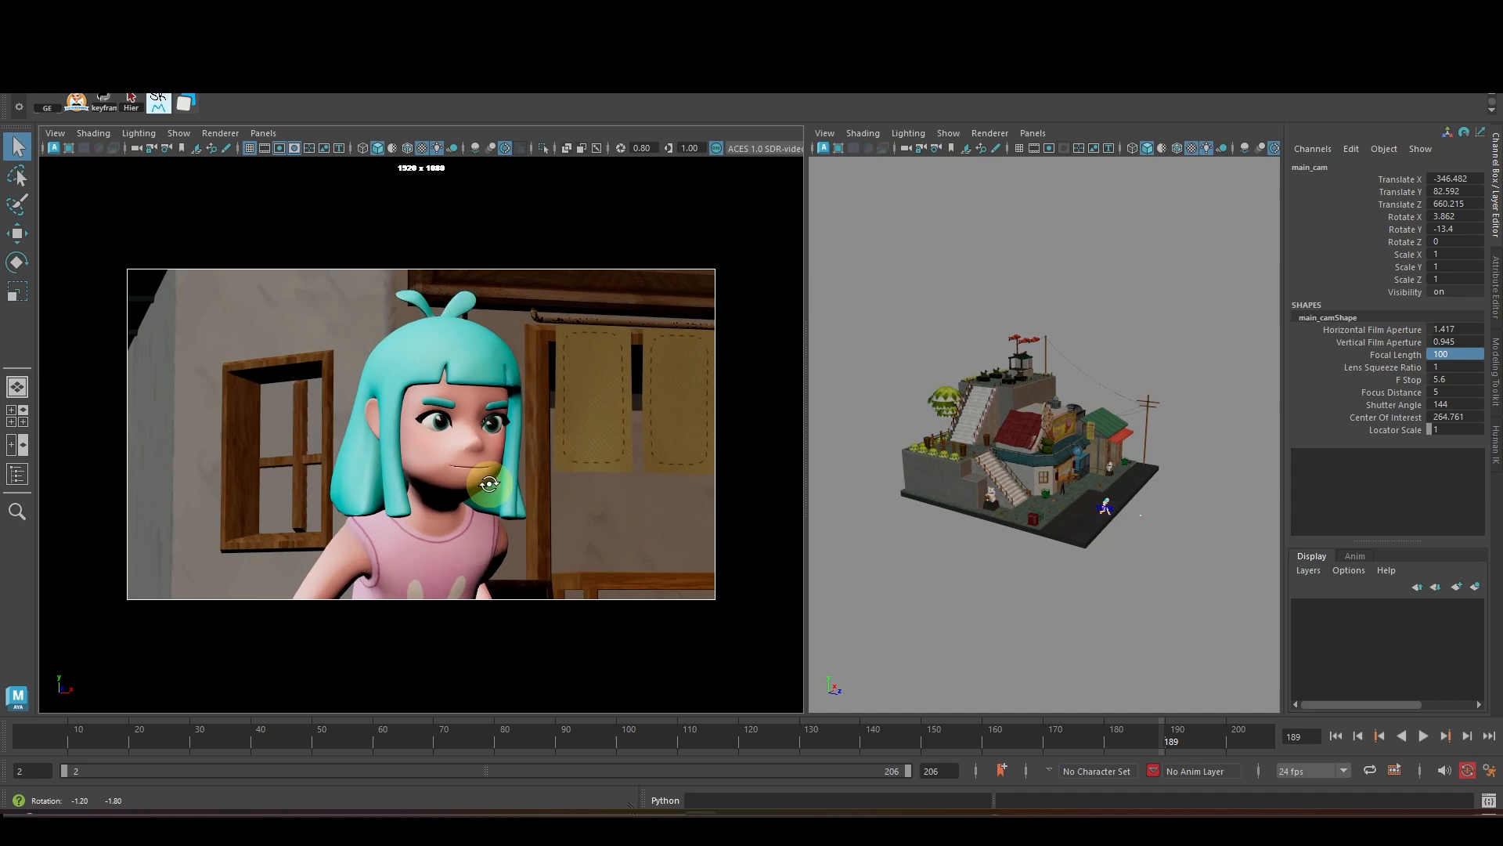
left_click_drag(481, 486, 487, 484, "alt")
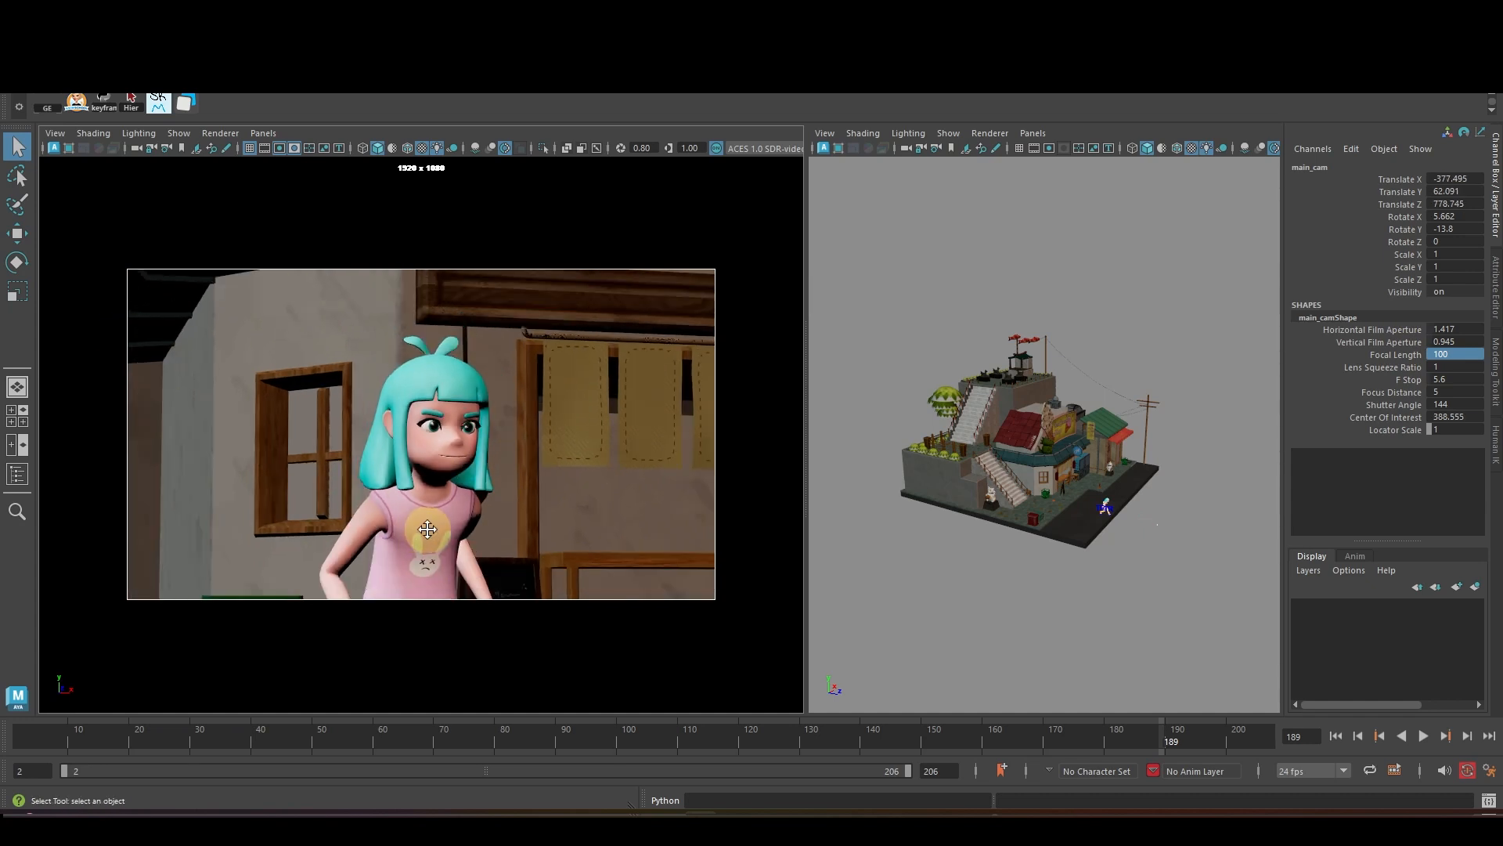
middle_click_drag(427, 529, 426, 521, "alt")
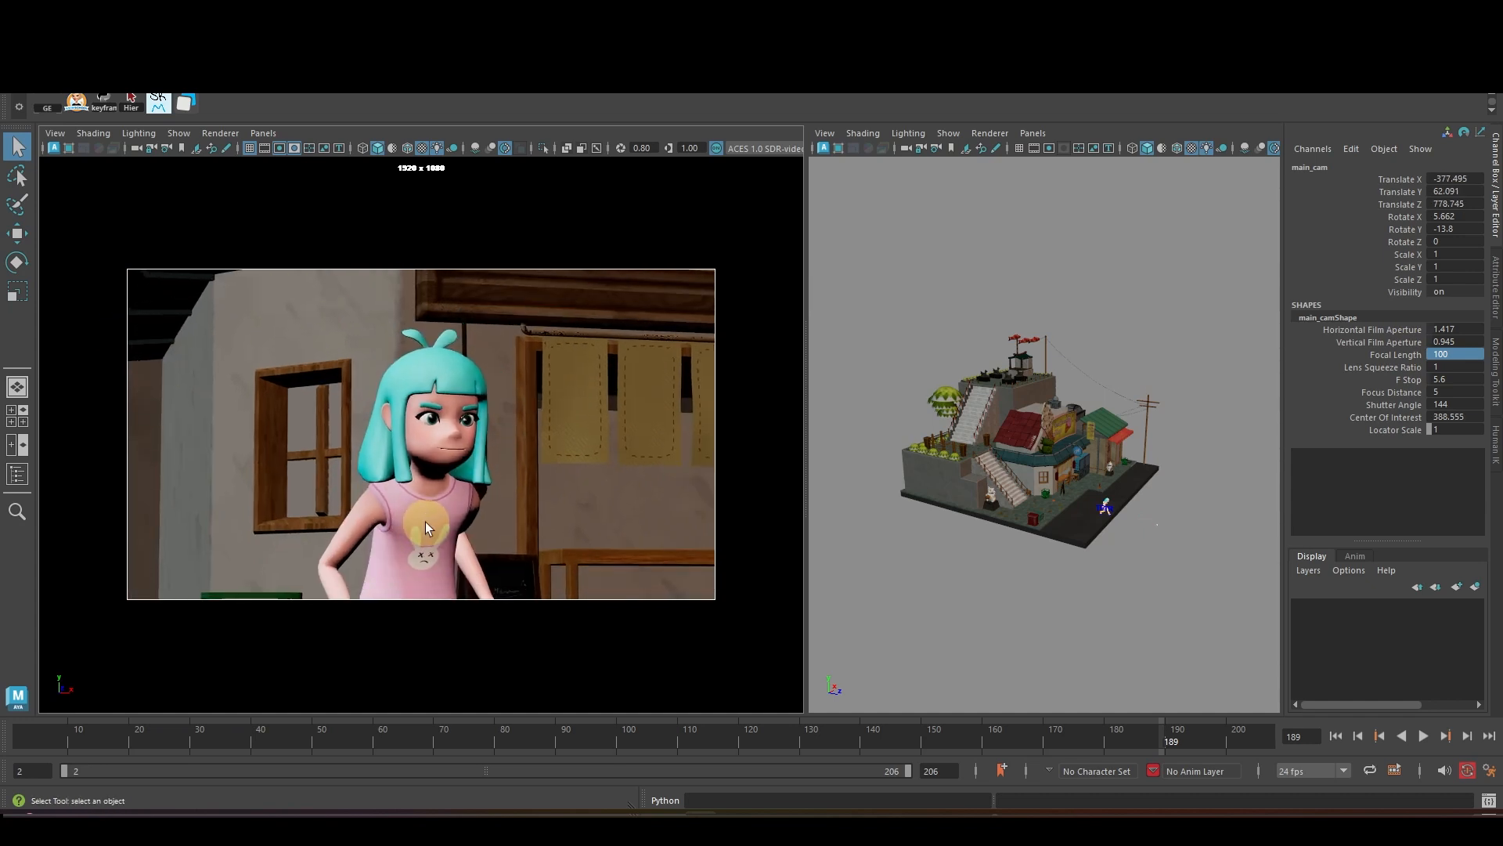
- Set main_cam's focal length to 60 and reframe it to show the character's full body on the street
left_click(1458, 355)
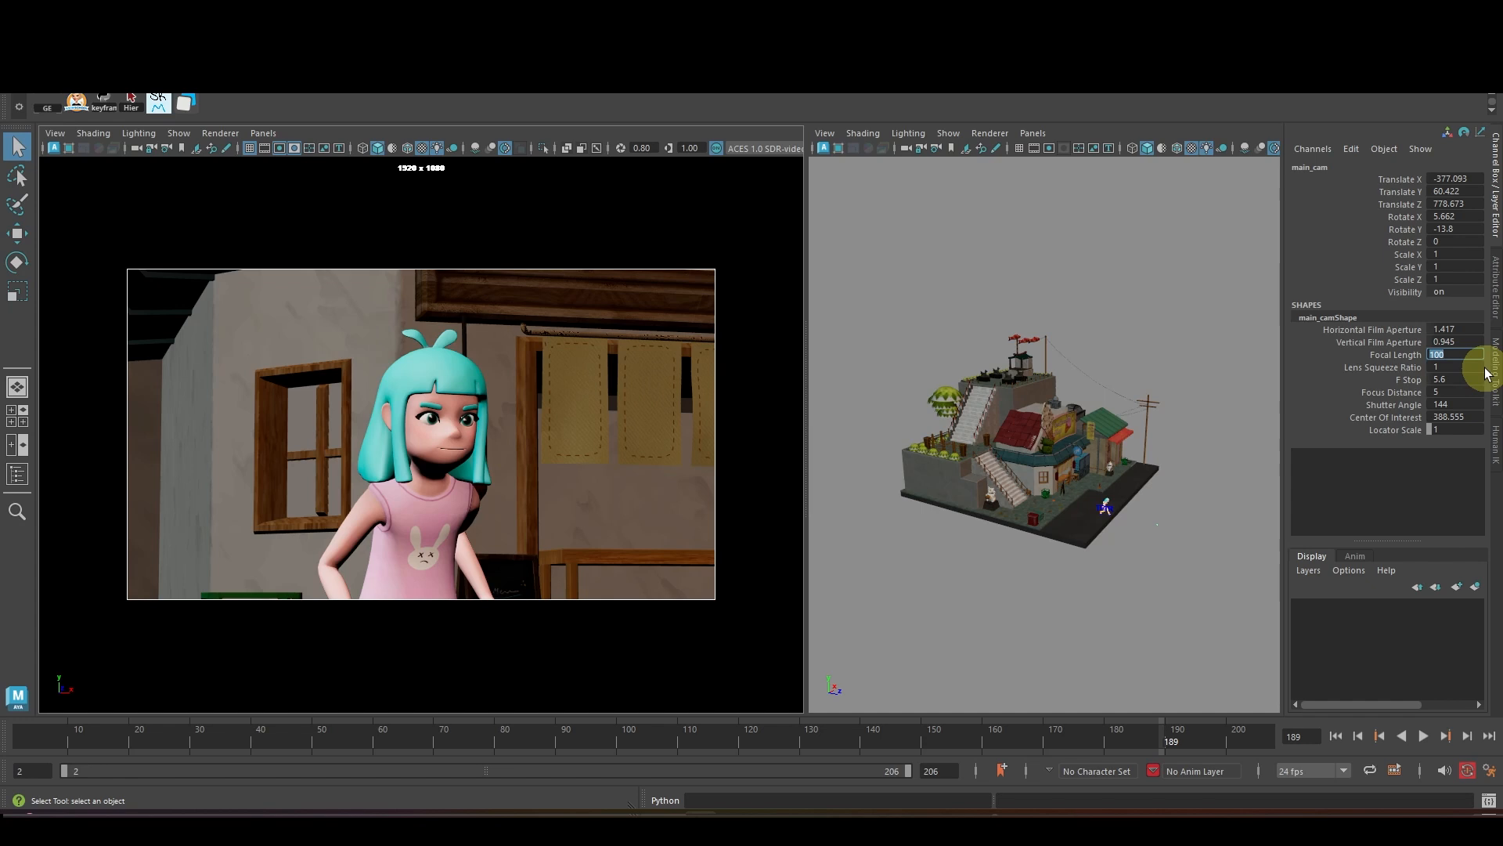
type("60")
key("Return")
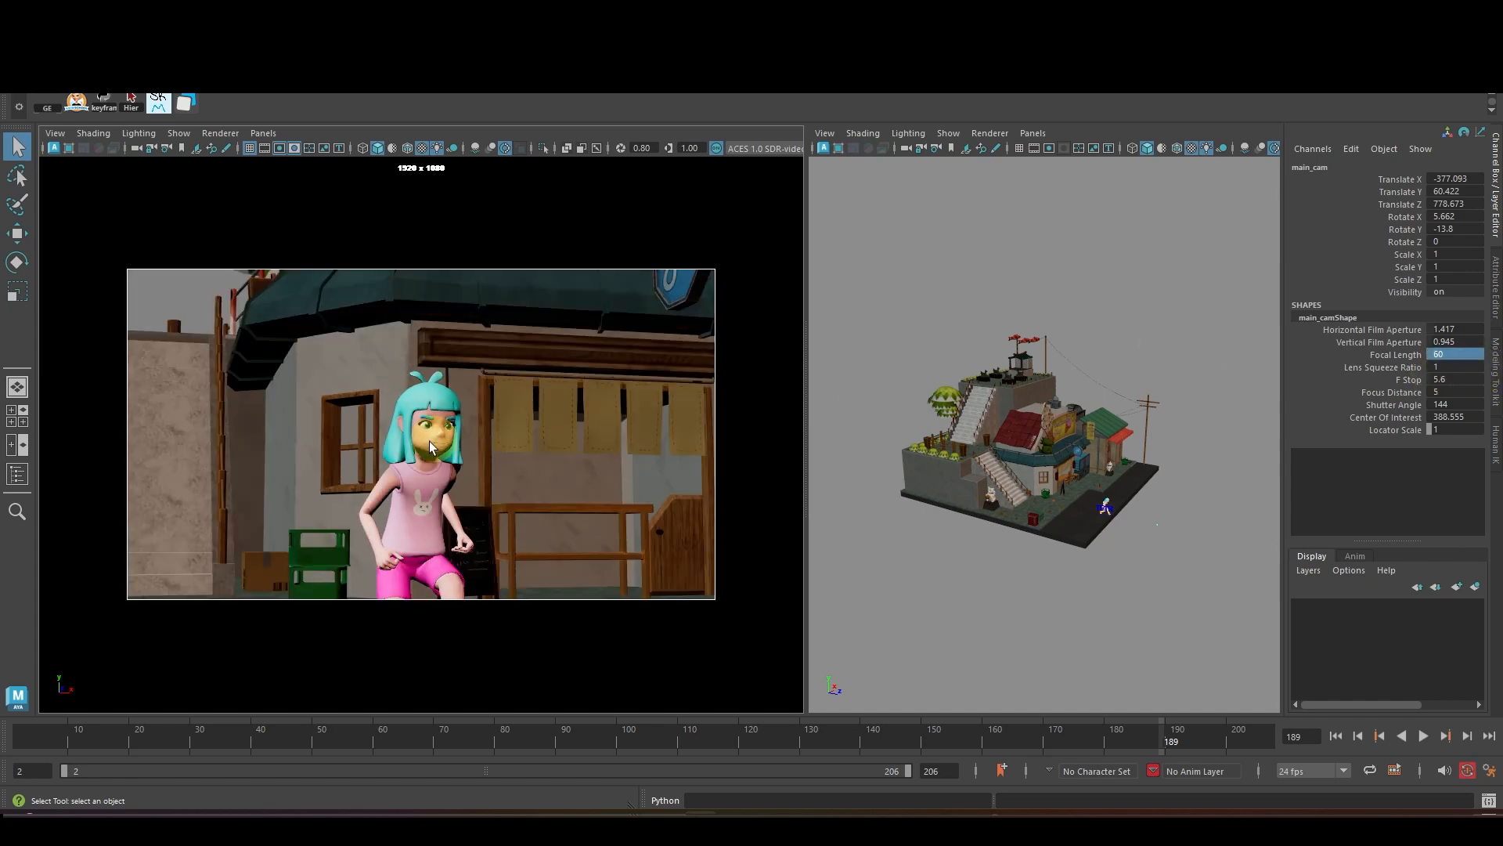
mouse_move(435, 439)
right_mouse_down("alt")
mouse_move(562, 434)
mouse_move(432, 454)
right_mouse_up("alt")
left_click_drag(433, 453, 480, 443, "alt")
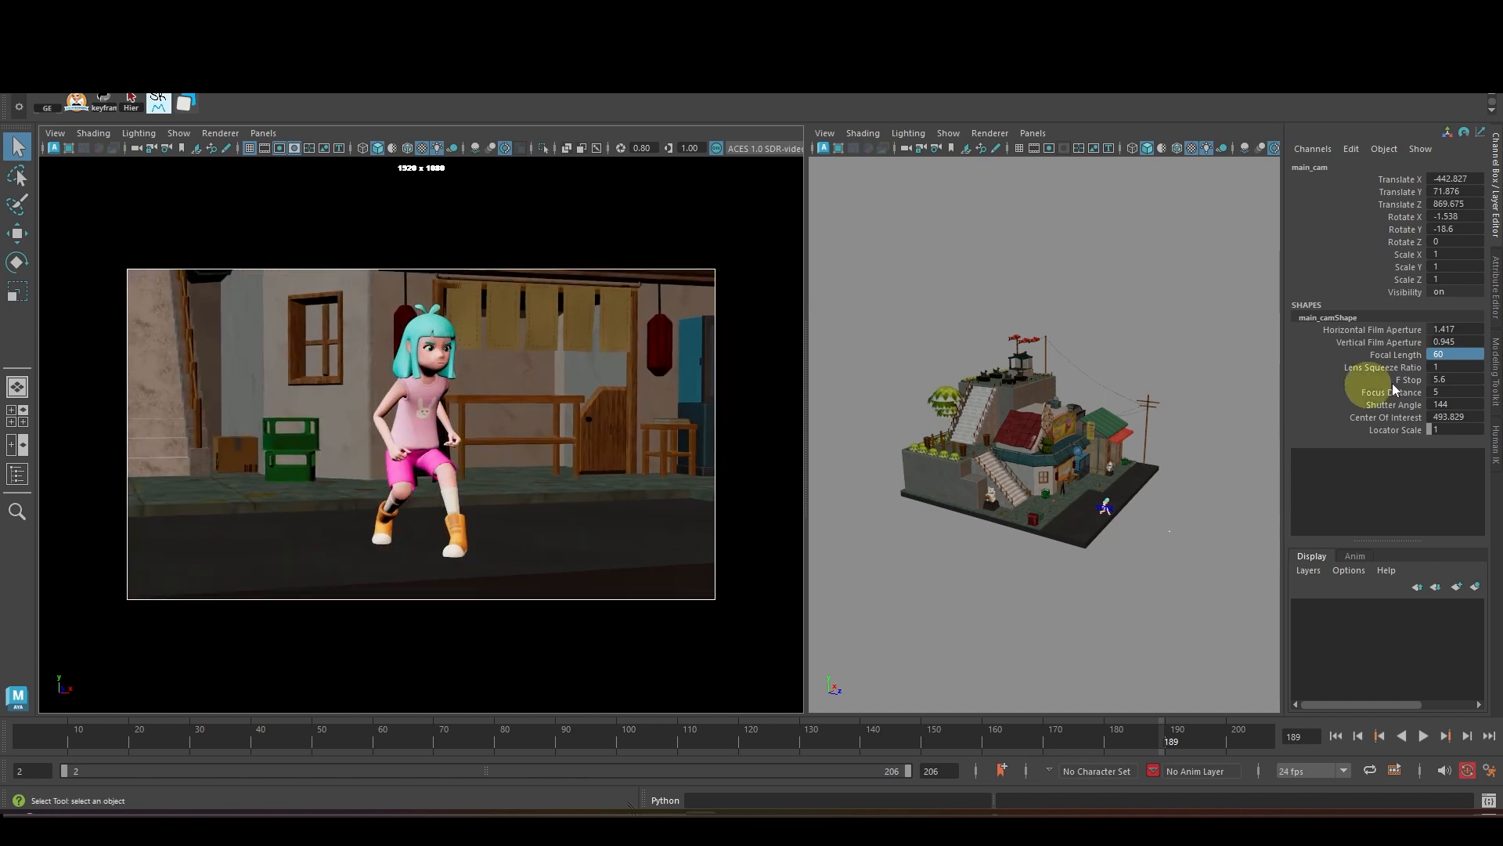
- Set main_cam's focal length to 35 and reframe it wider to include the shop front and stairs behind the character
type("35")
key("Return")
left_click_drag(400, 473, 336, 479, "alt")
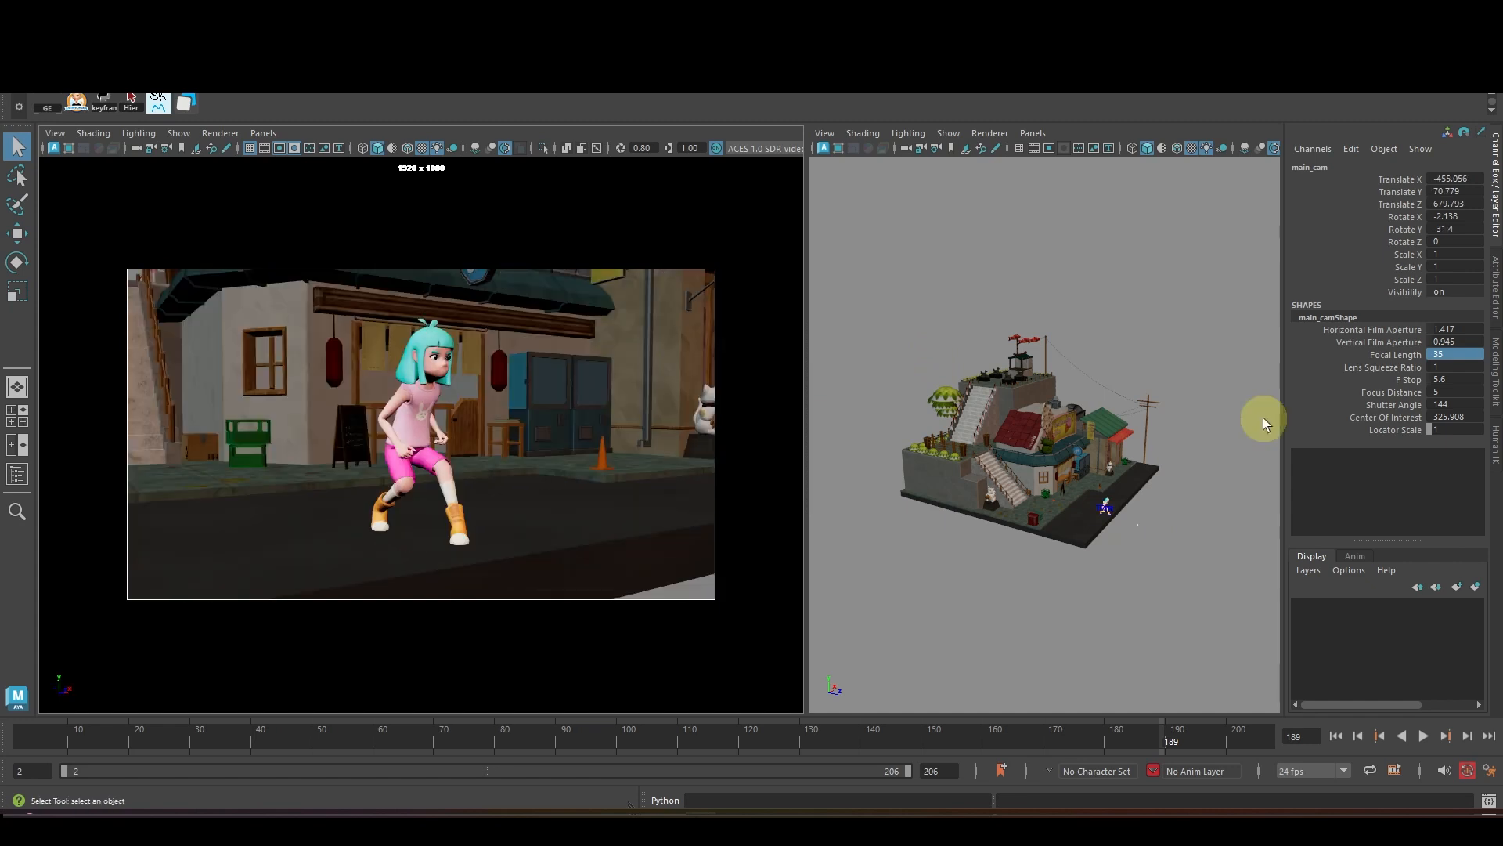
right_click_drag(538, 413, 429, 448, "alt")
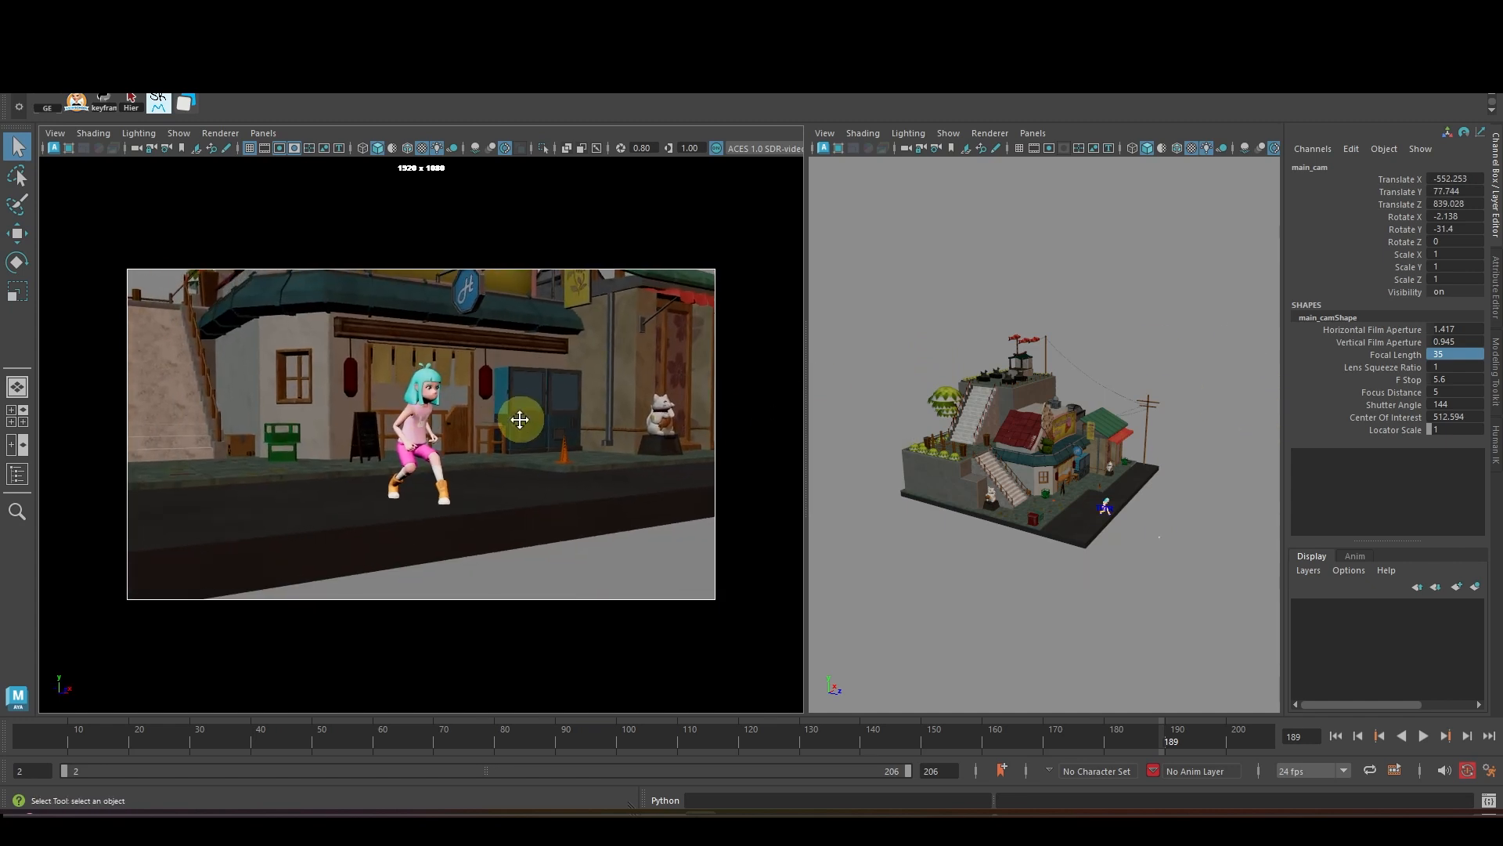
middle_click_drag(520, 419, 530, 473, "alt")
right_click_drag(514, 453, 480, 453, "alt")
mouse_move(480, 453)
left_mouse_down("alt")
mouse_move(439, 450)
mouse_move(503, 451)
mouse_move(470, 455)
left_mouse_up("alt")
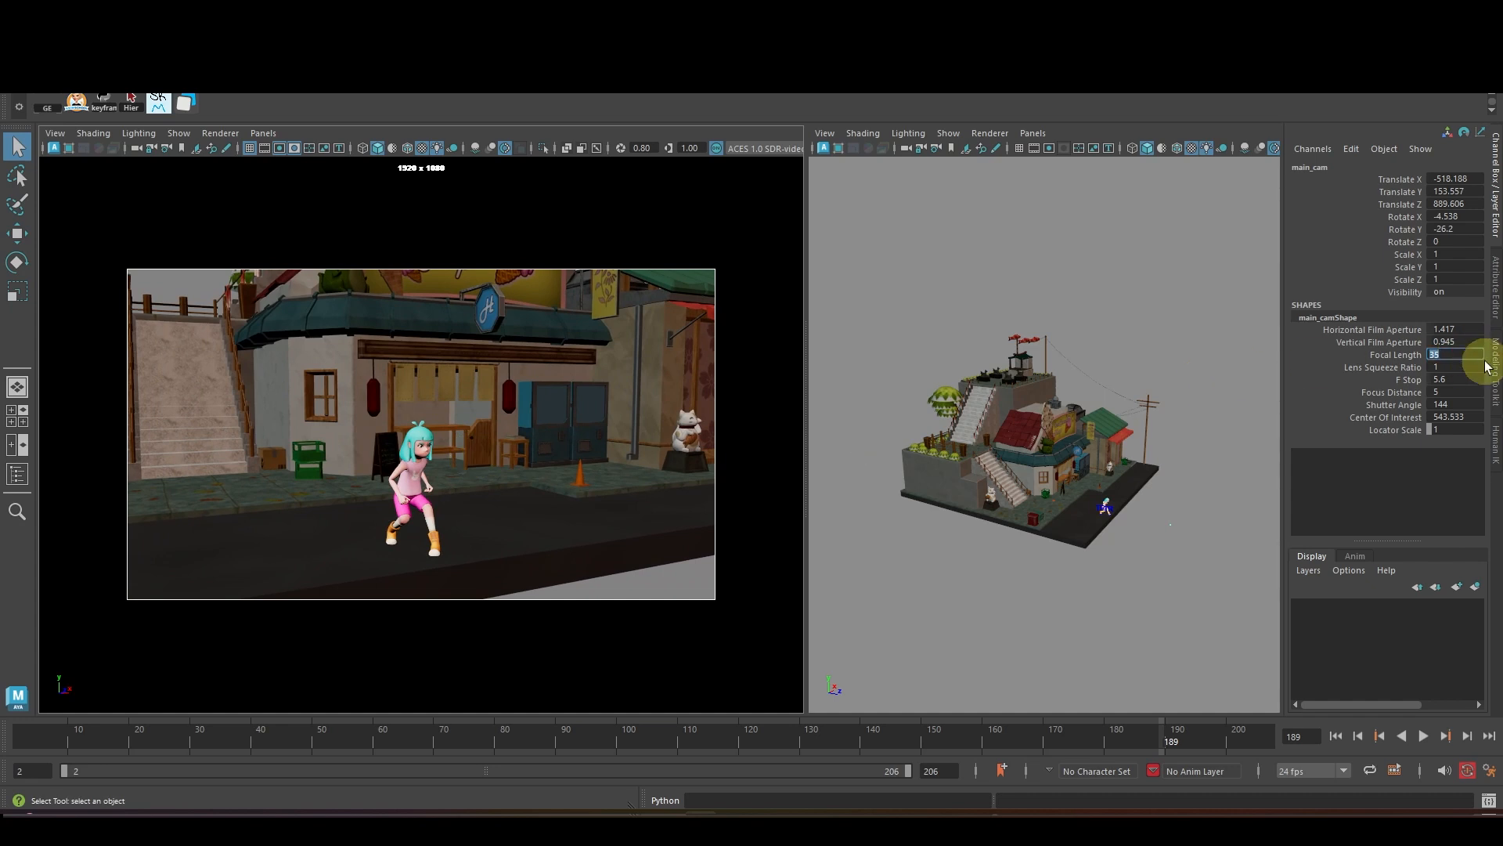
- Set main_cam's focal length to 25 and reframe it as a wide shot of the whole street diorama
key("Return")
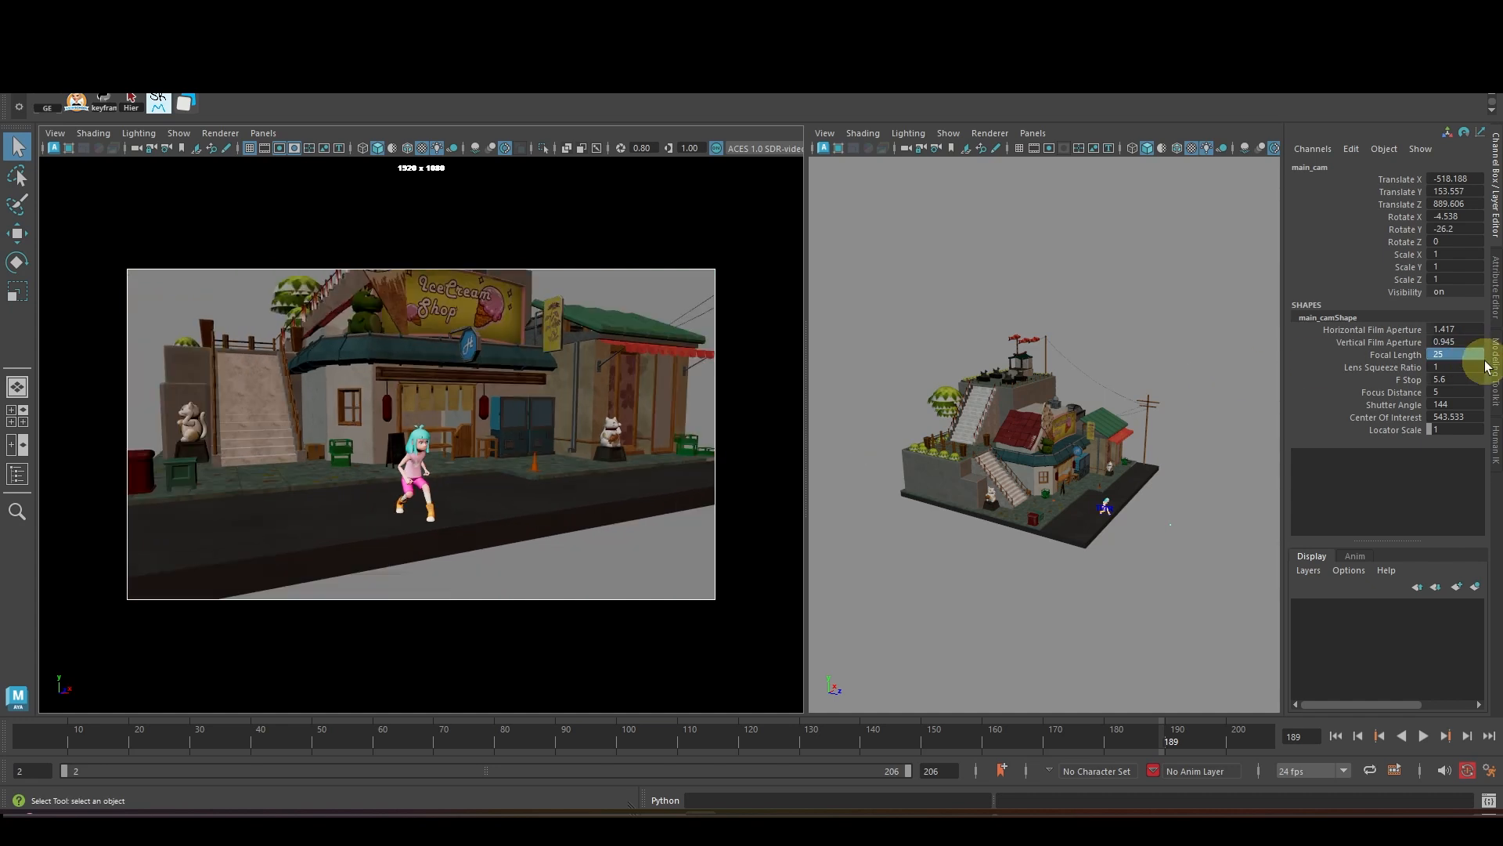
left_click_drag(451, 473, 492, 470, "alt")
right_click_drag(492, 476, 363, 379, "alt")
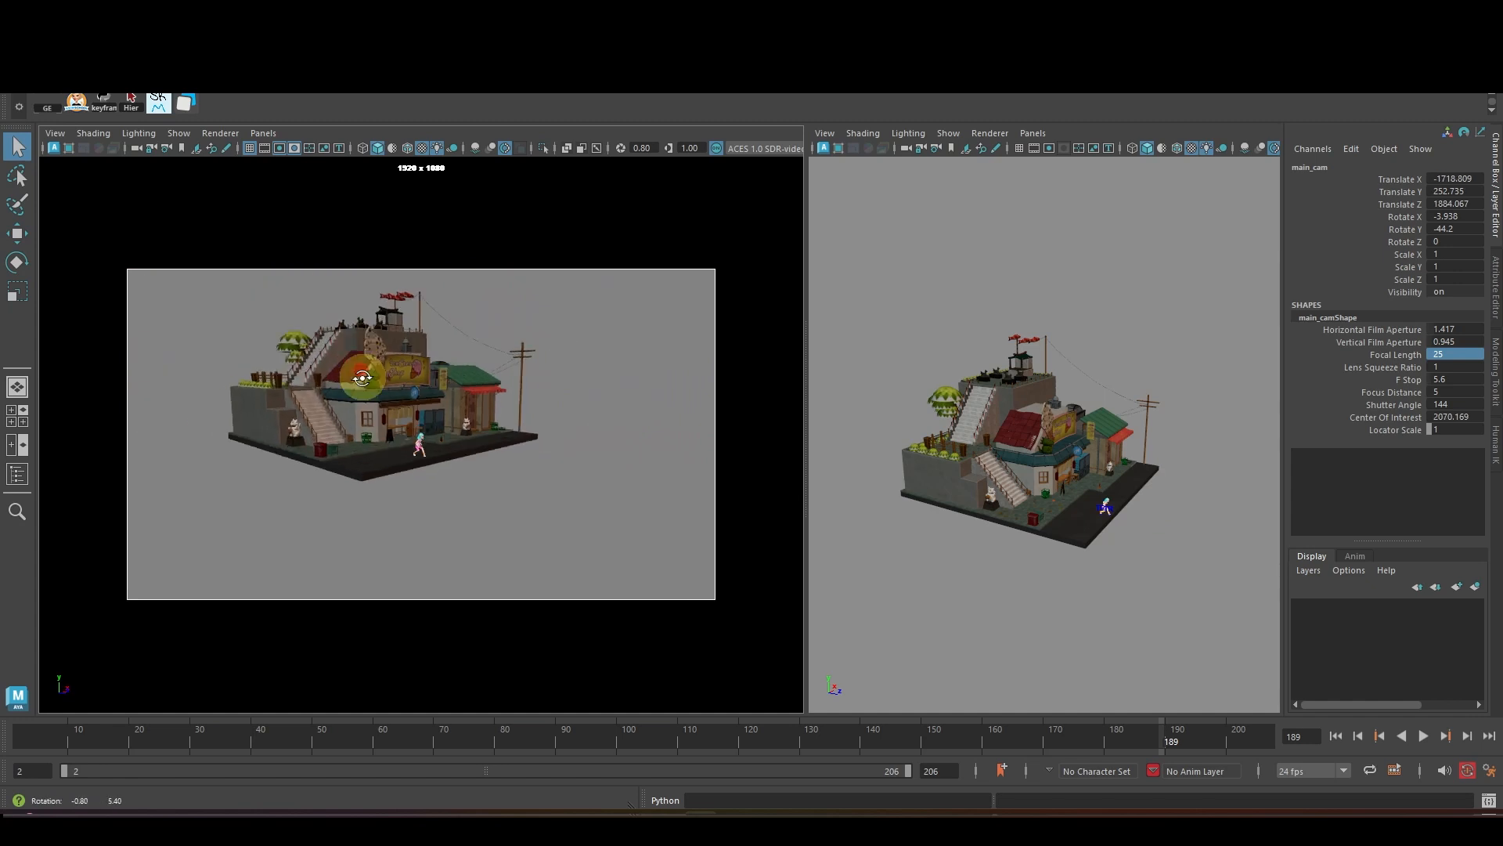
left_click_drag(362, 379, 318, 407, "alt")
right_click_drag(319, 407, 435, 439, "alt")
left_click_drag(436, 432, 415, 416, "alt")
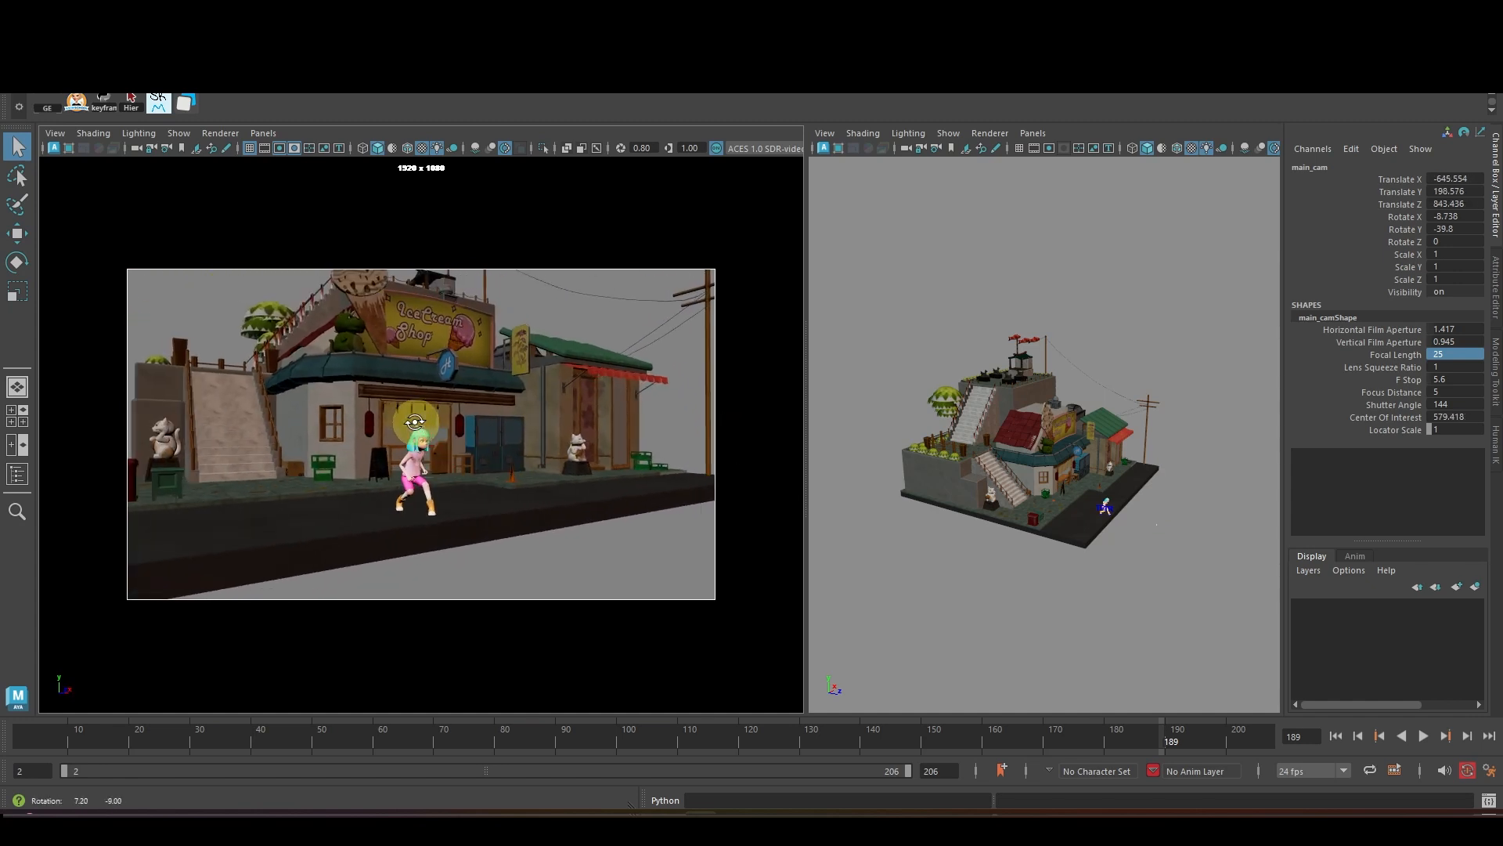
right_click_drag(415, 417, 384, 427, "alt")
middle_click_drag(454, 418, 432, 441, "alt")
right_click_drag(384, 467, 681, 453, "alt")
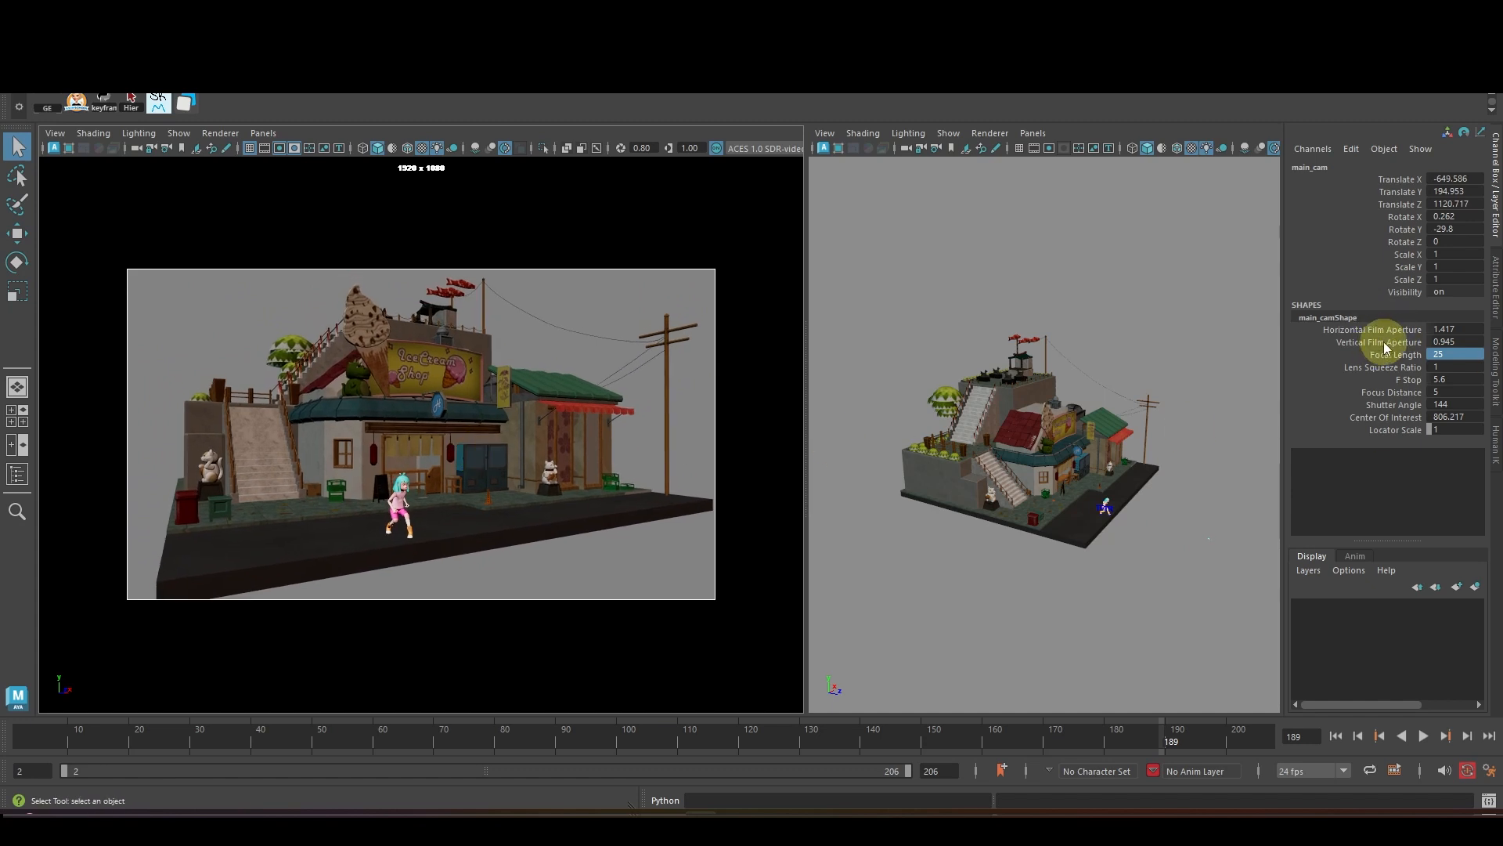
- Reframe the main_cam view on the upper terrace, placing the character off-center in front of the shrine beside the fence
left_click_drag(428, 401, 502, 431, "alt")
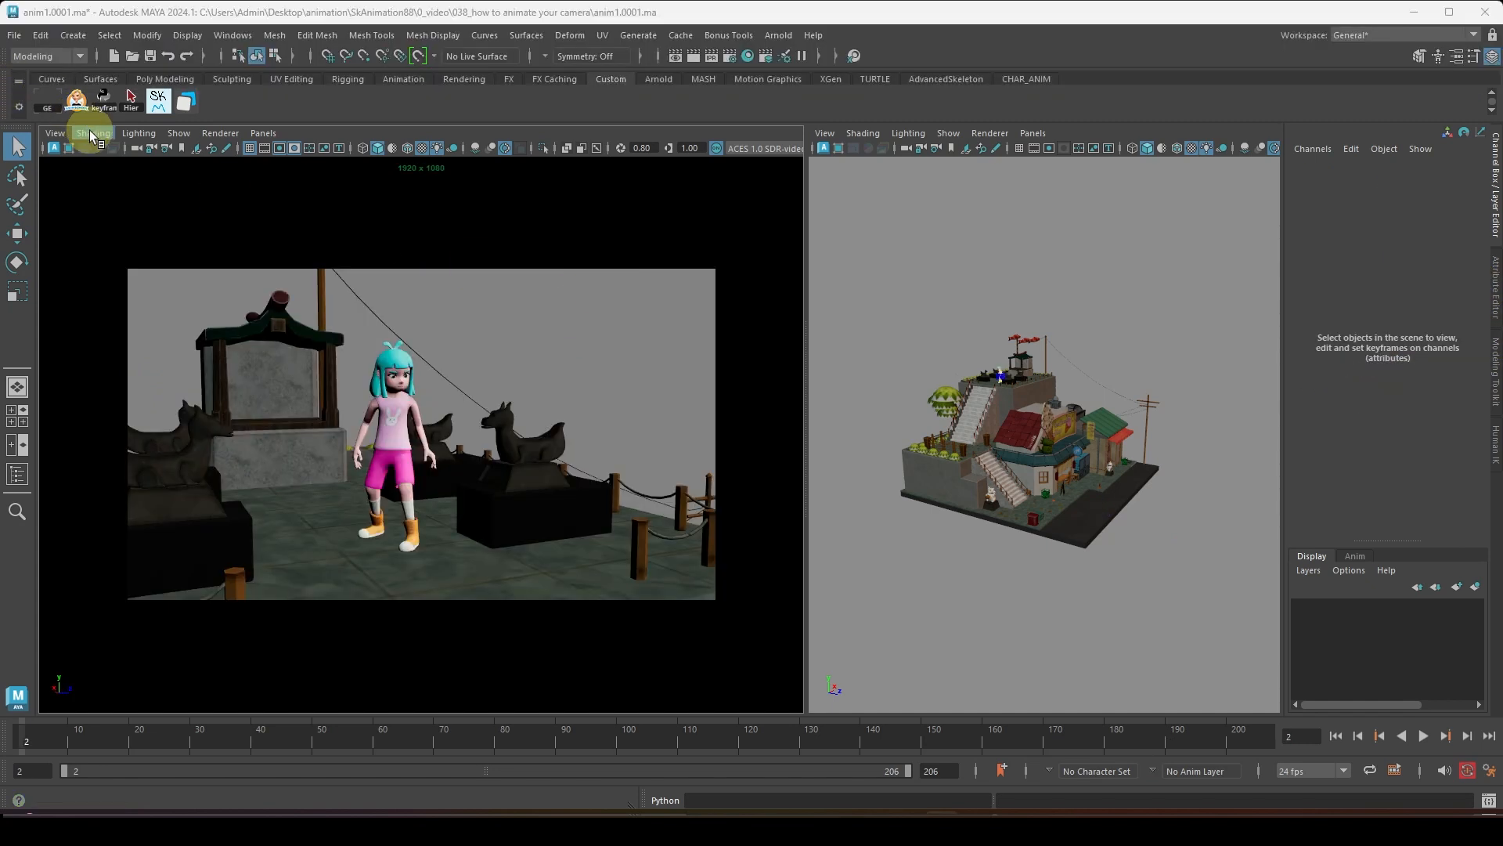
left_click_drag(502, 423, 444, 429, "alt")
middle_click_drag(399, 430, 301, 406, "alt")
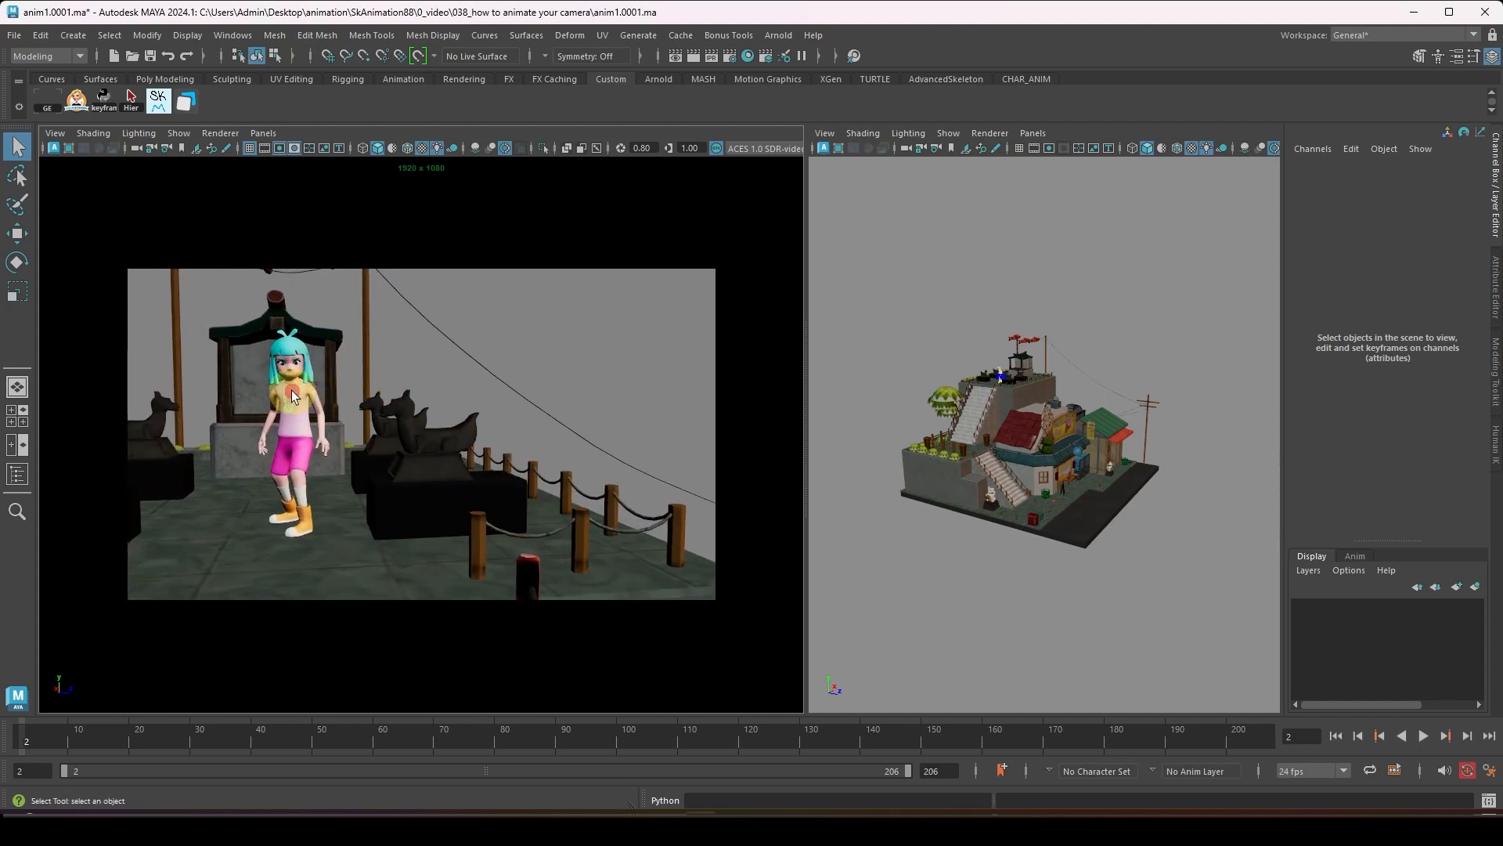
- Center main_cam on the character and reframe it as a closer full-body shot with the shrine and statues behind
left_click(292, 395)
left_click_drag(448, 426, 285, 368, "alt")
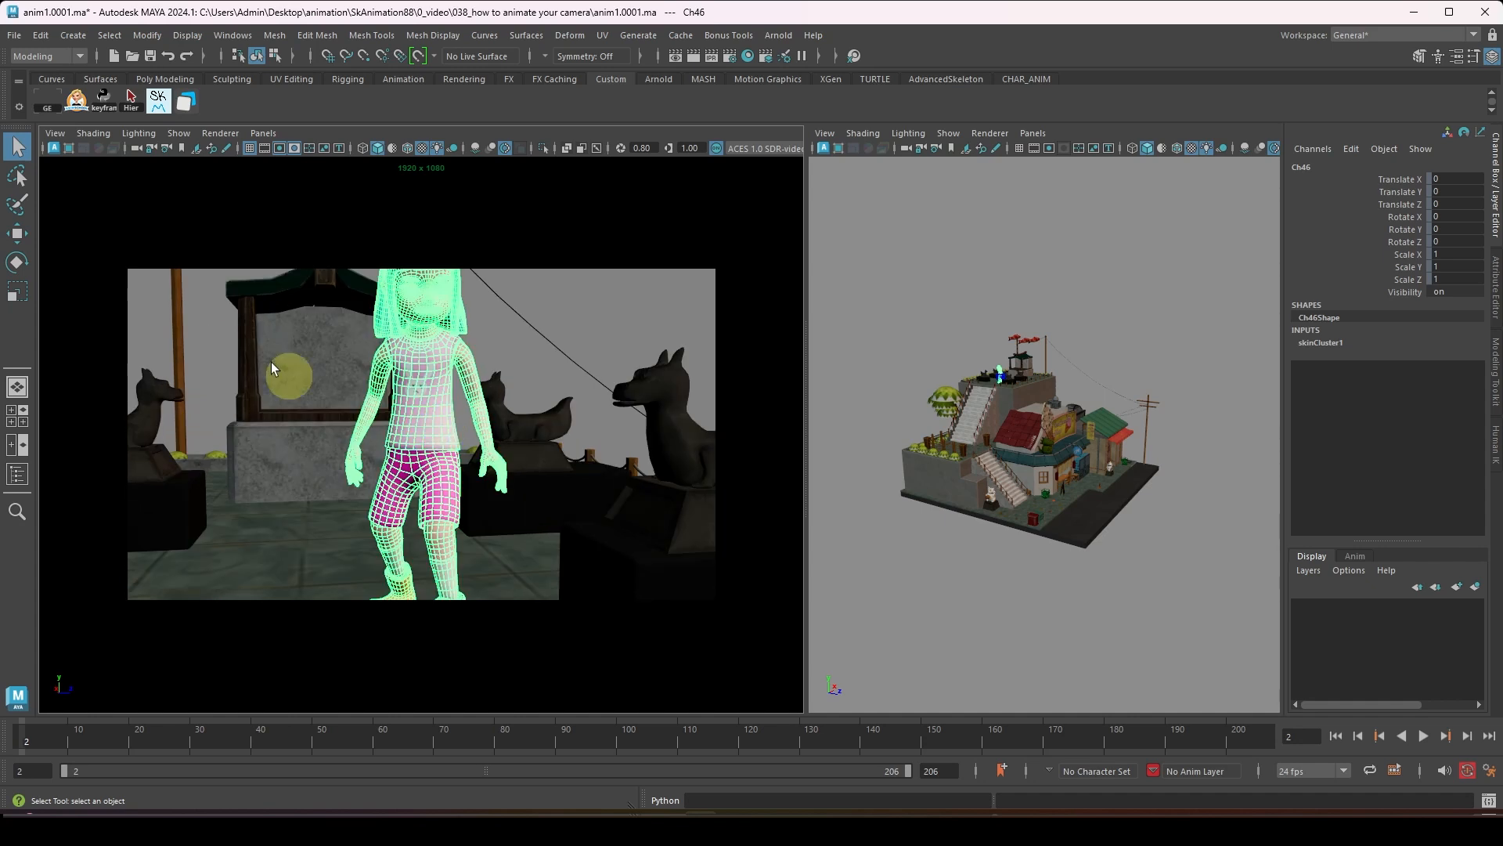
mouse_move(460, 423)
left_mouse_down("alt")
mouse_move(591, 498)
mouse_move(470, 438)
mouse_move(504, 436)
mouse_move(438, 434)
mouse_move(454, 435)
left_mouse_up("alt")
right_click_drag(368, 438, 400, 437, "alt")
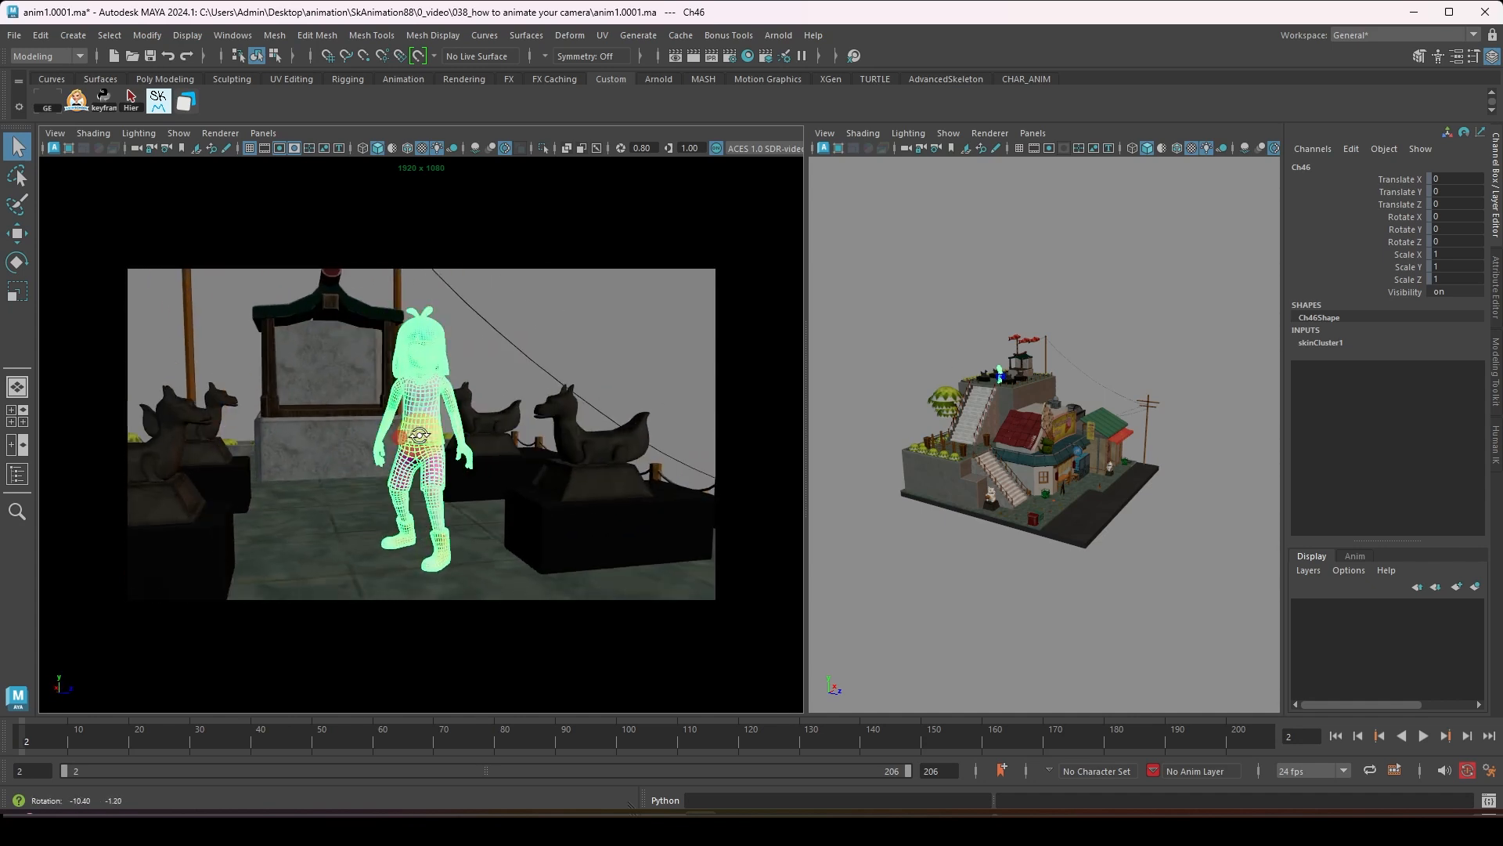
mouse_move(400, 437)
left_mouse_down("alt")
mouse_move(437, 446)
mouse_move(406, 429)
left_mouse_up("alt")
right_click_drag(415, 430, 413, 431, "alt")
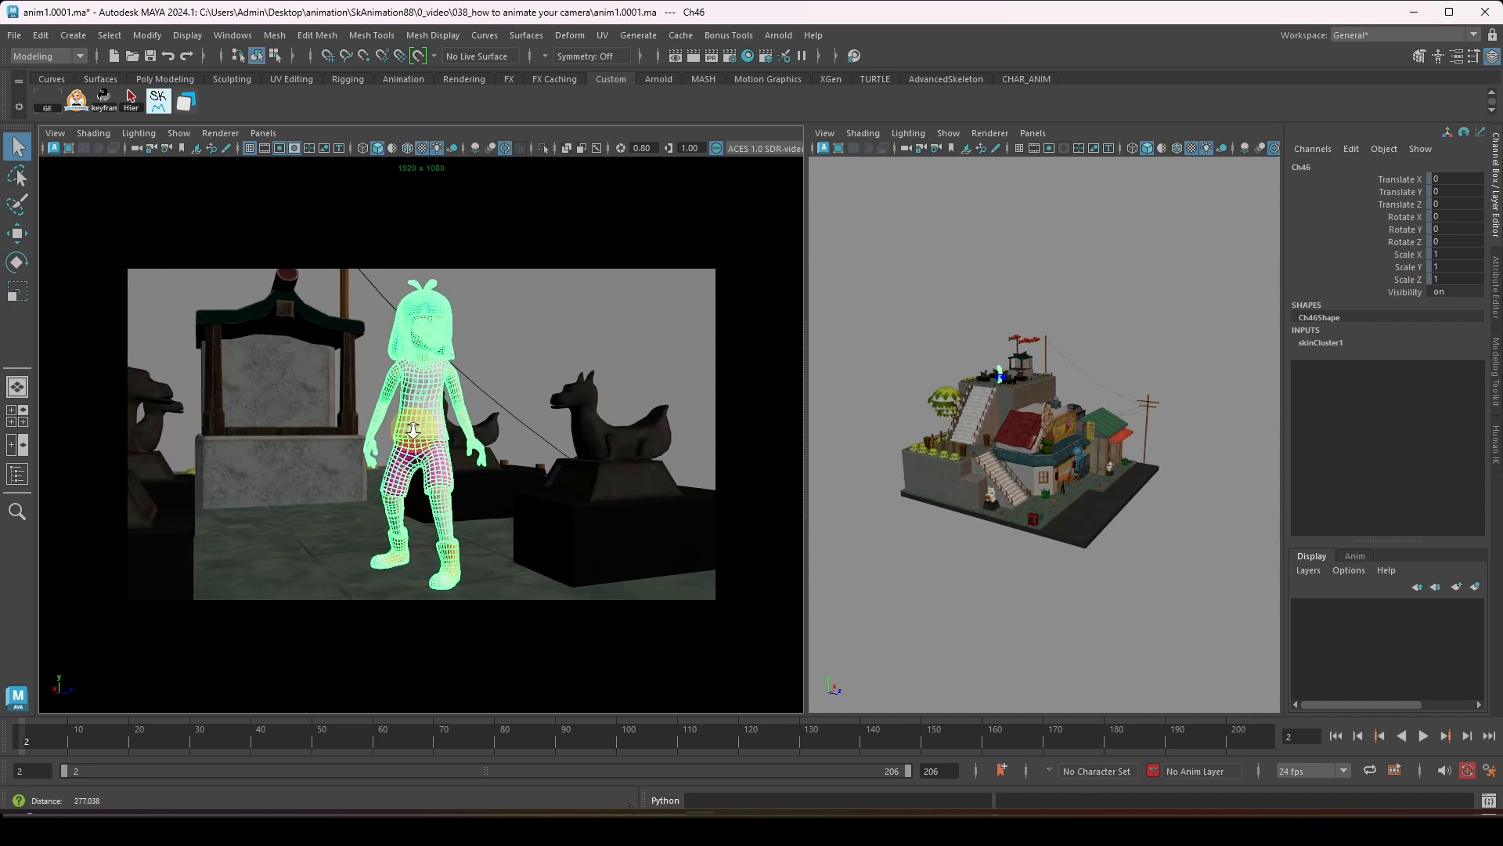
middle_click_drag(412, 432, 415, 436, "alt")
left_click(536, 345)
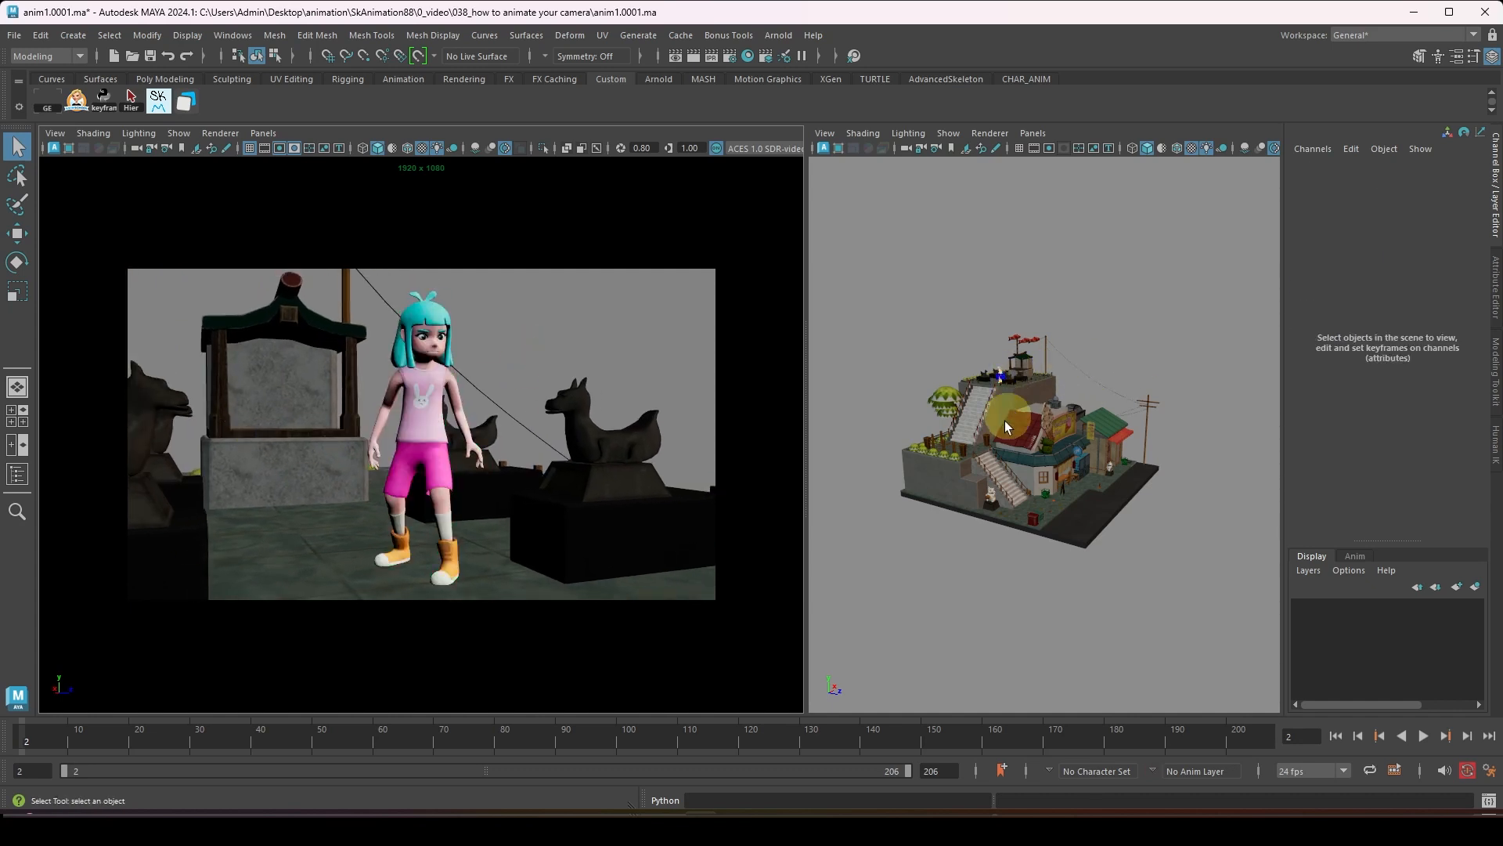
- Review the animation, then at frame 2 lower main_cam's angle on the character and key all its transform channels
left_click_drag(87, 748, 847, 742)
left_click_drag(453, 744, 26, 742)
left_click_drag(355, 454, 437, 407, "alt")
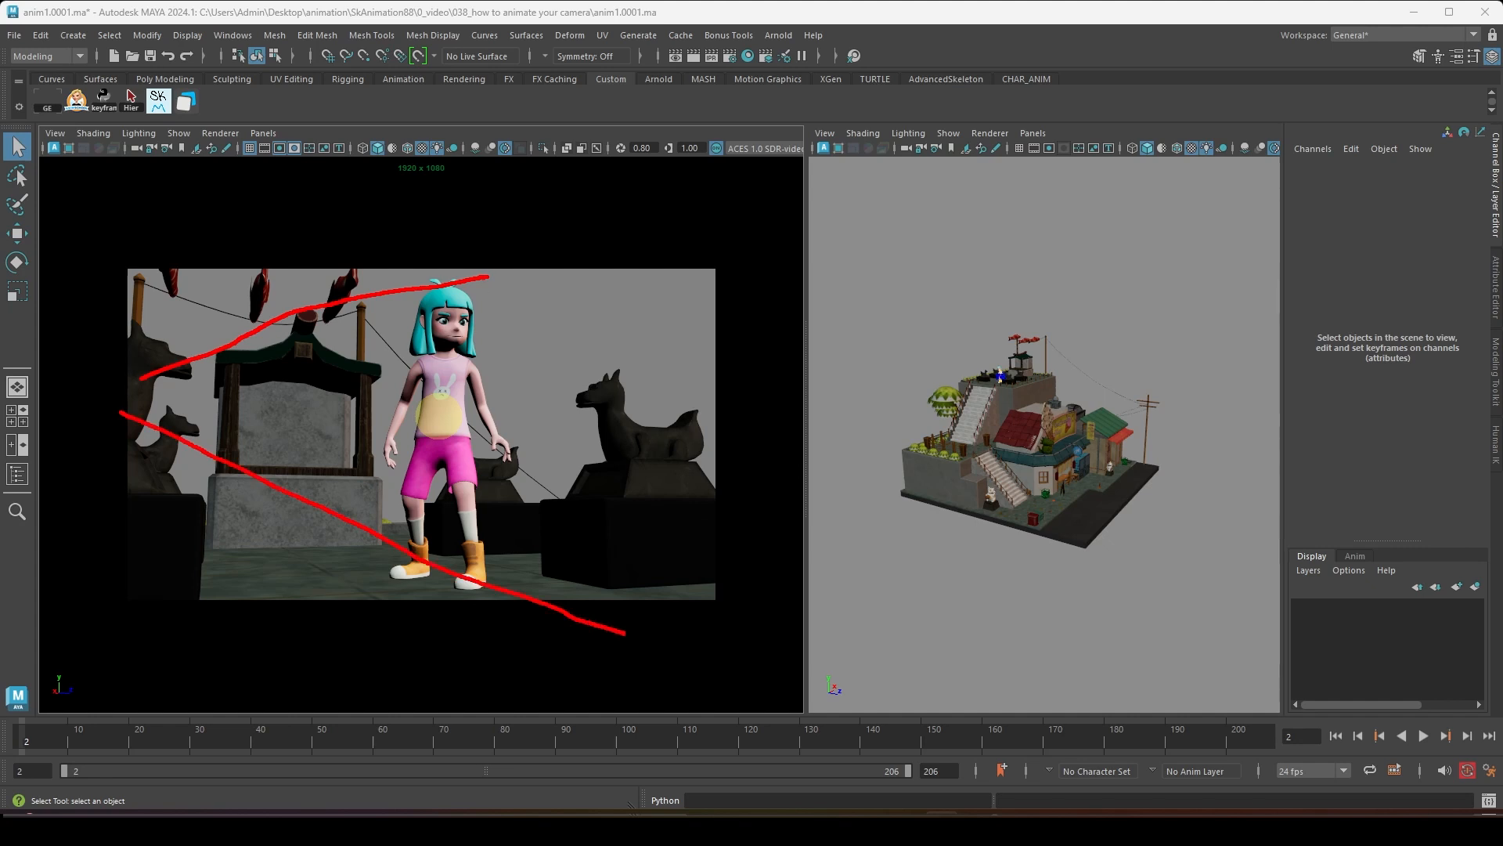
key("Escape")
left_click(139, 147)
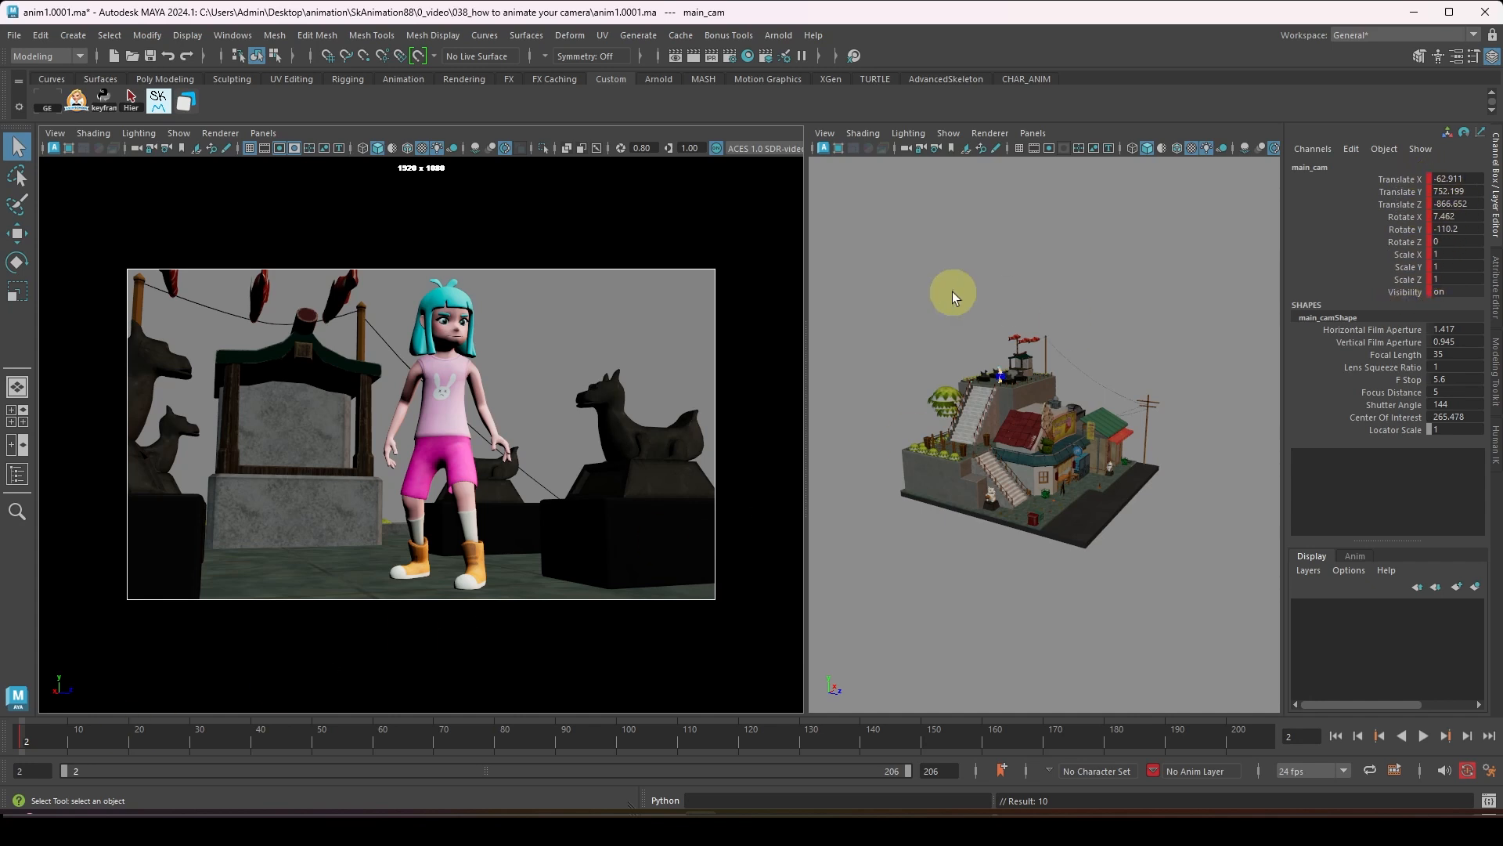
- Go to frame 59 and reframe main_cam on the character's full body at the edge of the upper terrace
left_click_drag(1060, 422, 973, 436, "alt")
right_click_drag(973, 436, 1224, 454, "alt")
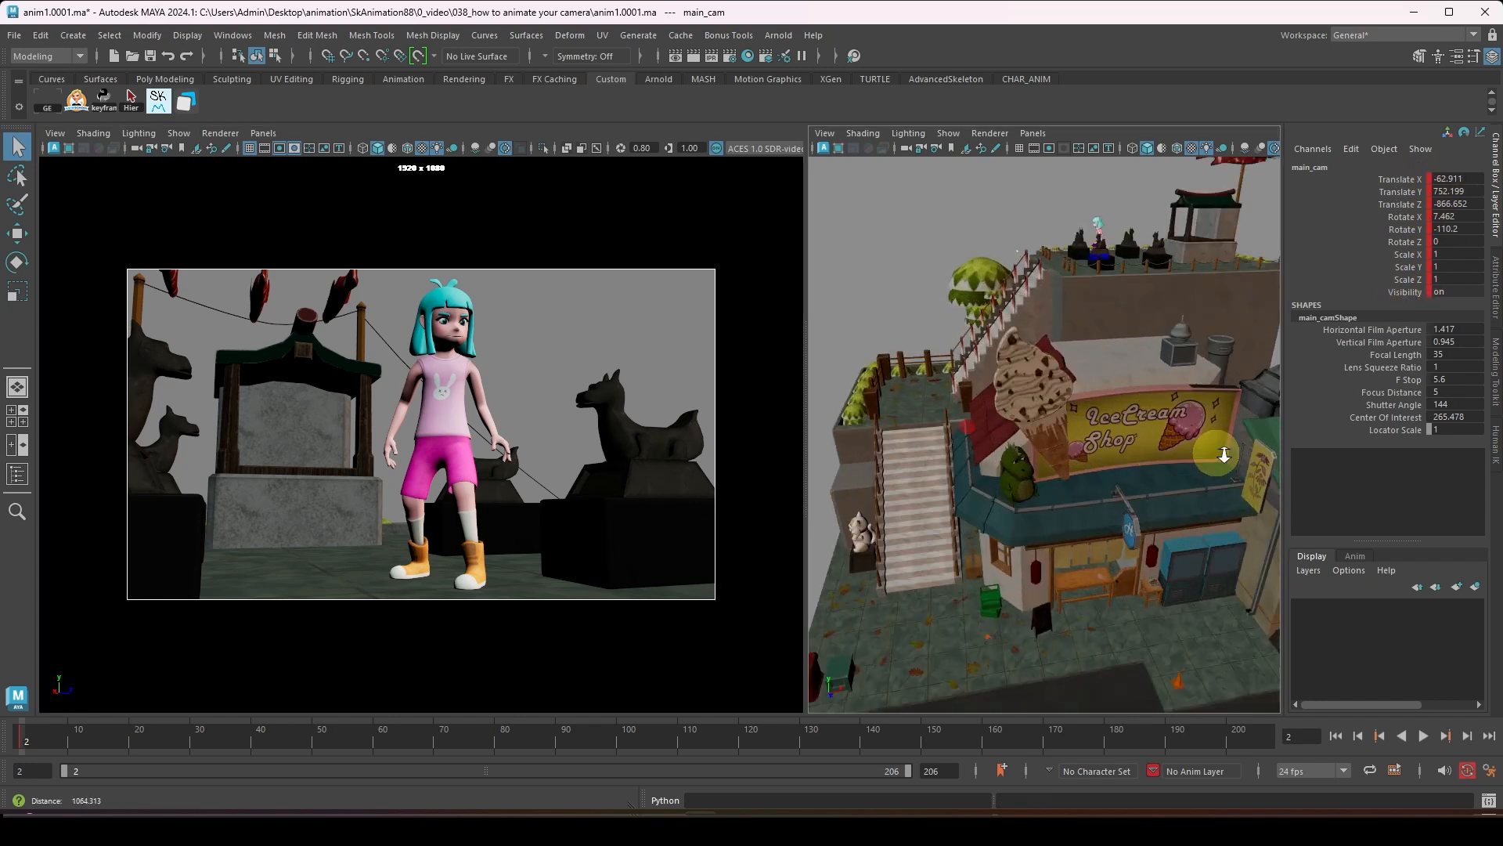
mouse_move(1085, 461)
left_mouse_down("alt")
mouse_move(1067, 473)
mouse_move(1080, 458)
left_mouse_up("alt")
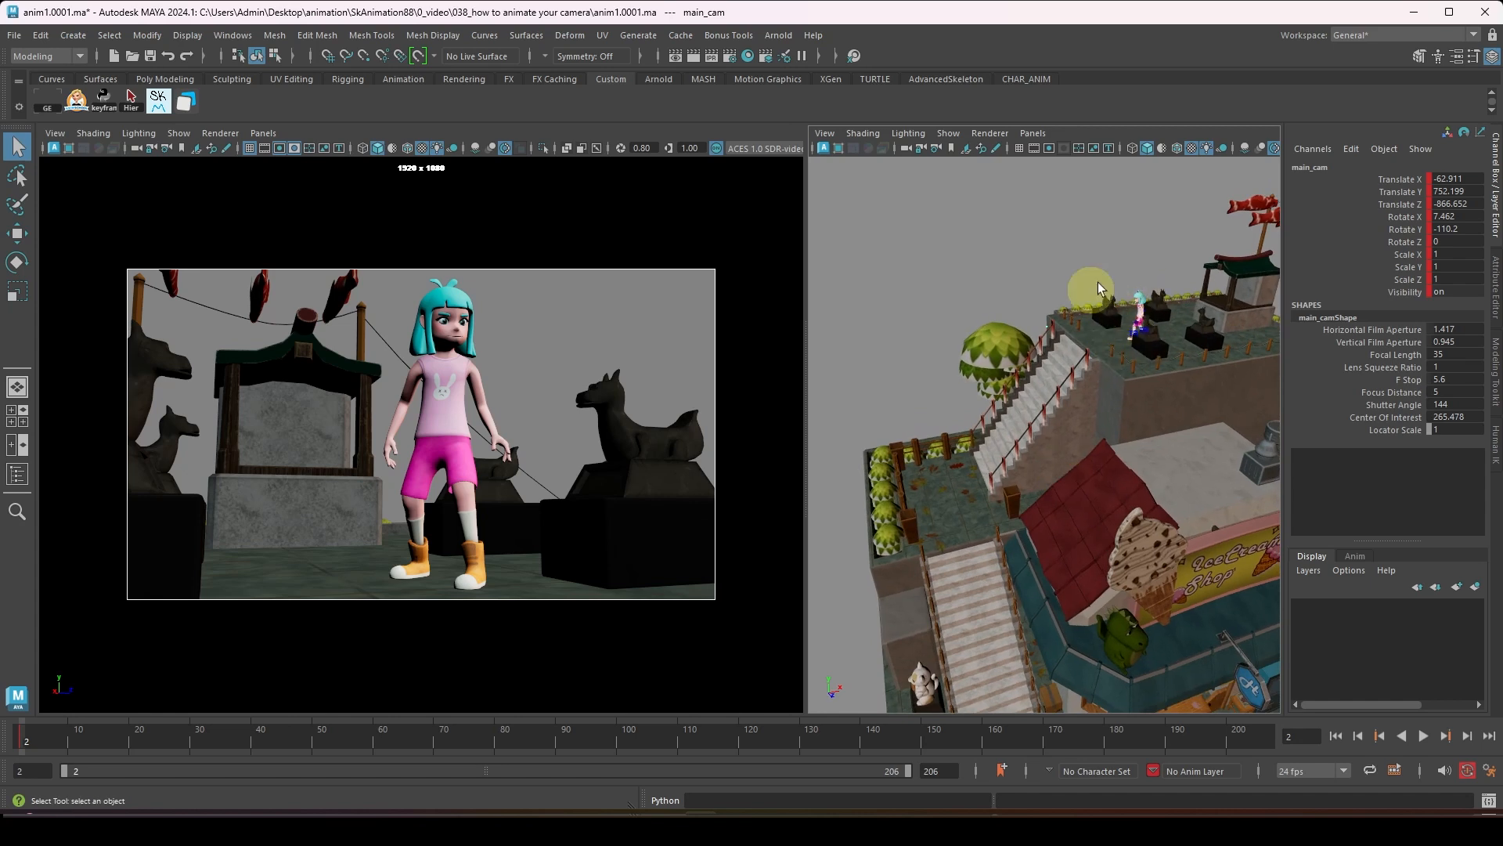
left_click_drag(40, 738, 369, 764)
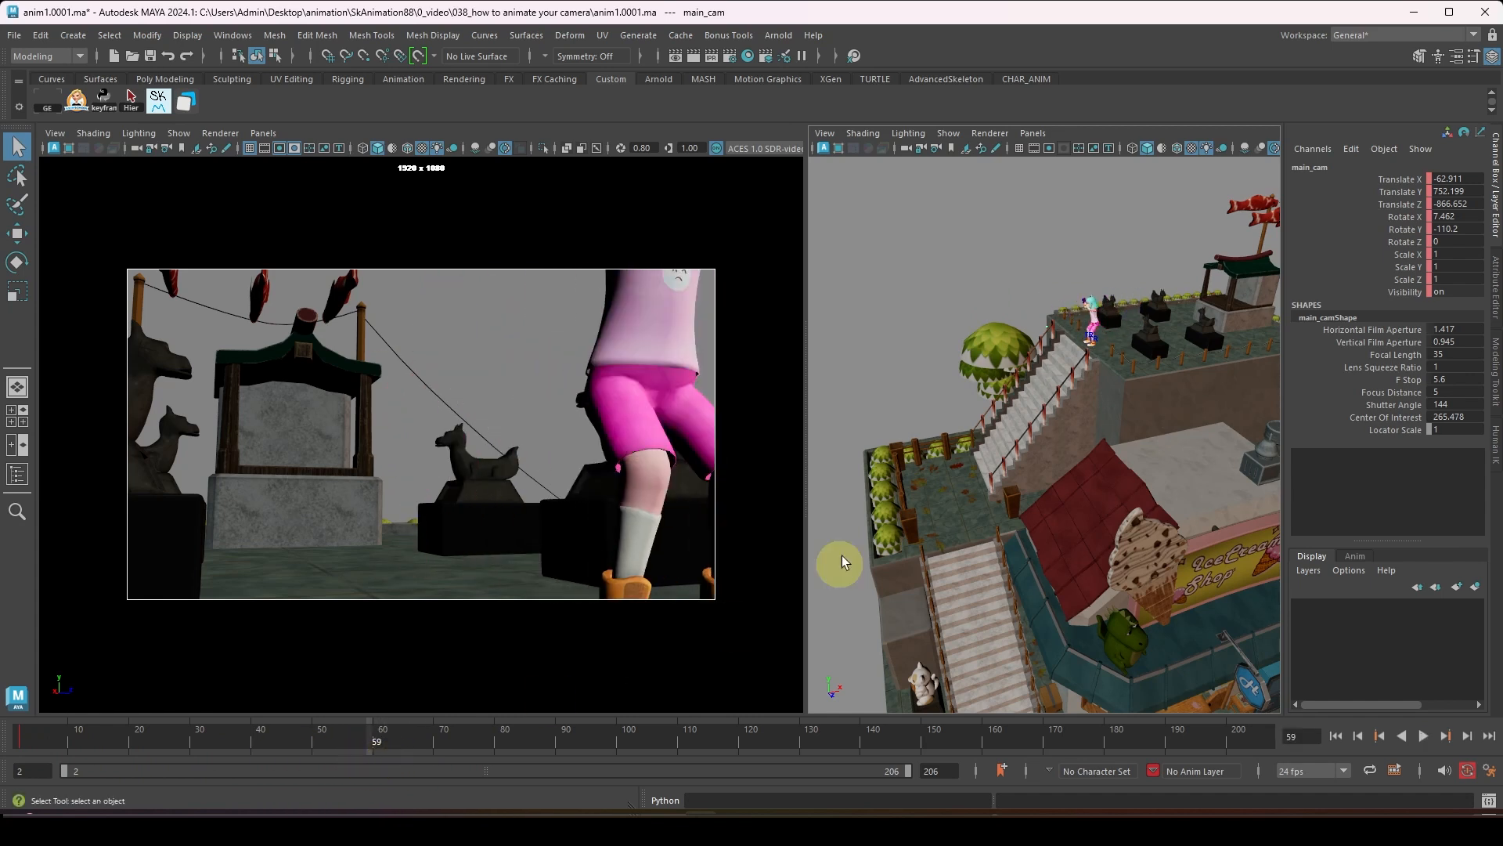
right_click_drag(548, 437, 359, 437, "alt")
left_click_drag(384, 427, 447, 435, "alt")
left_click(467, 396)
middle_click_drag(446, 436, 436, 420, "alt")
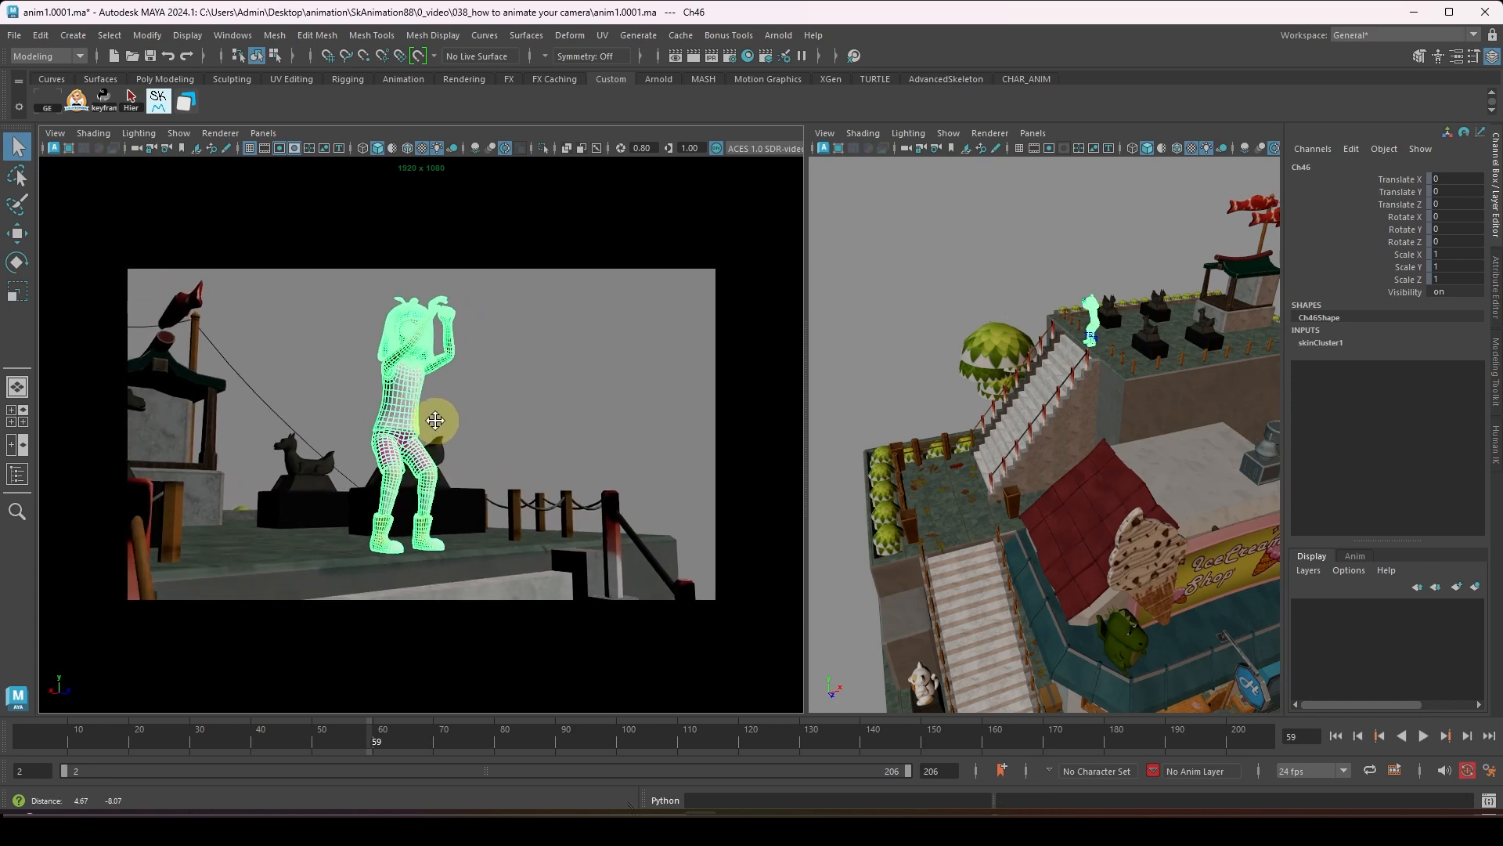
- Select main_cam and refine its frame 59 shot to a slightly low angle with the shrine beside the character, checking composition with the field chart
key("bracketleft")
key("bracketleft")
key("bracketleft")
key("bracketleft")
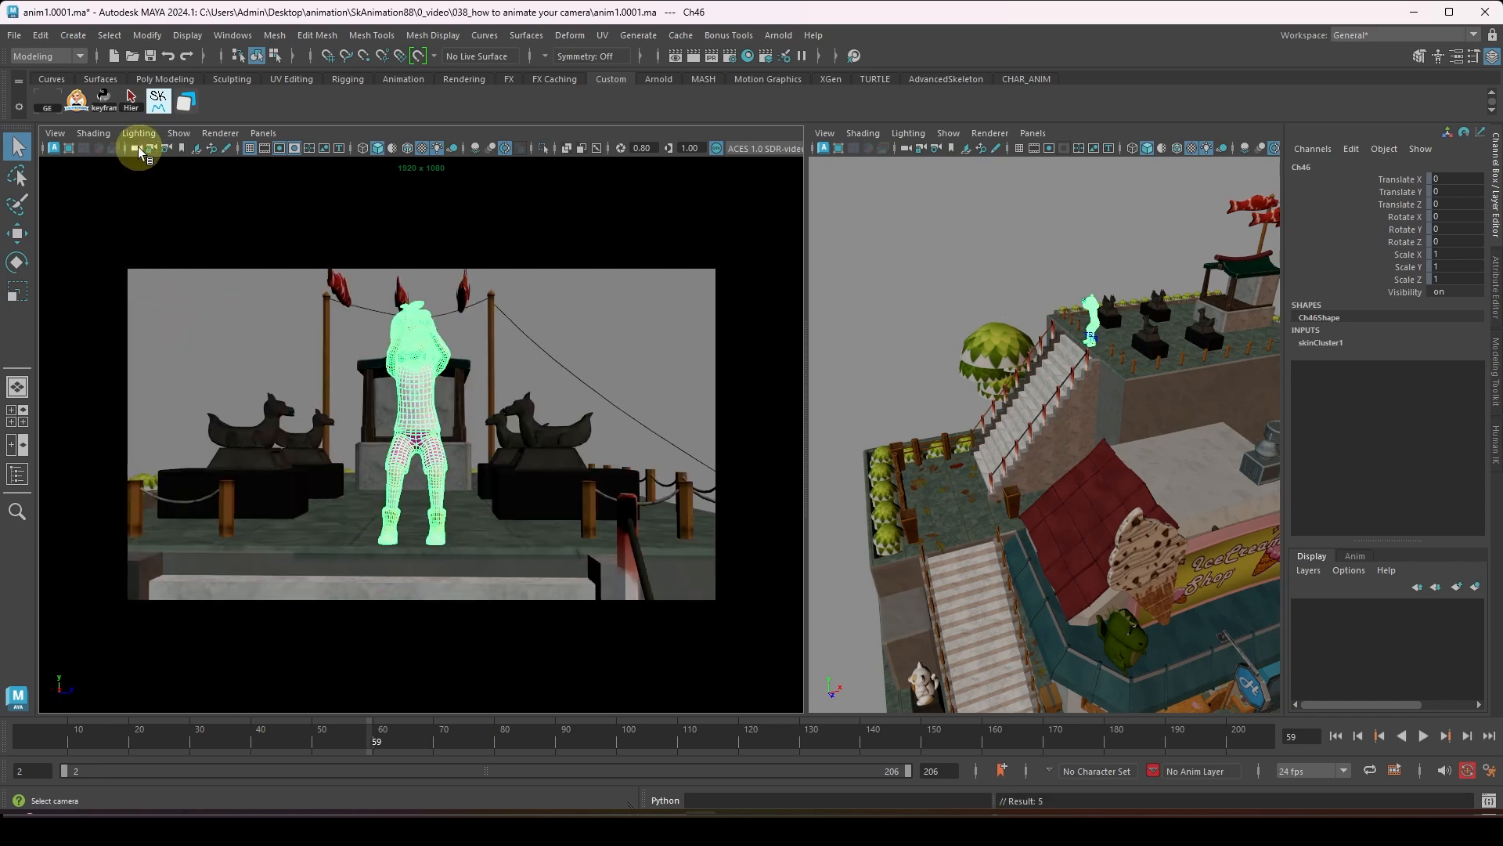
left_click(137, 148)
key("bracketright")
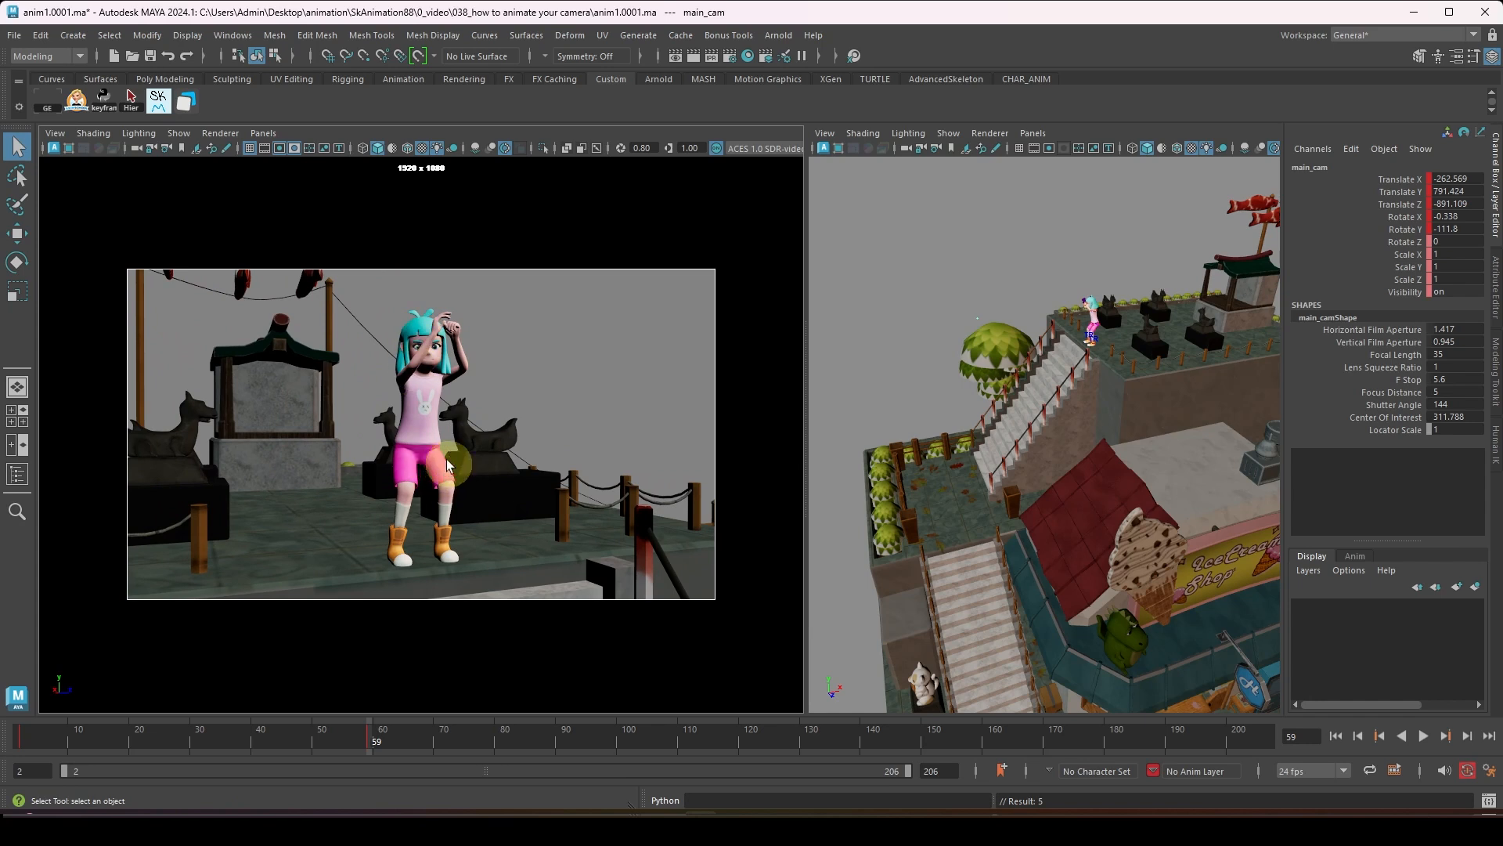
left_click_drag(446, 465, 423, 438, "alt")
left_click(370, 738)
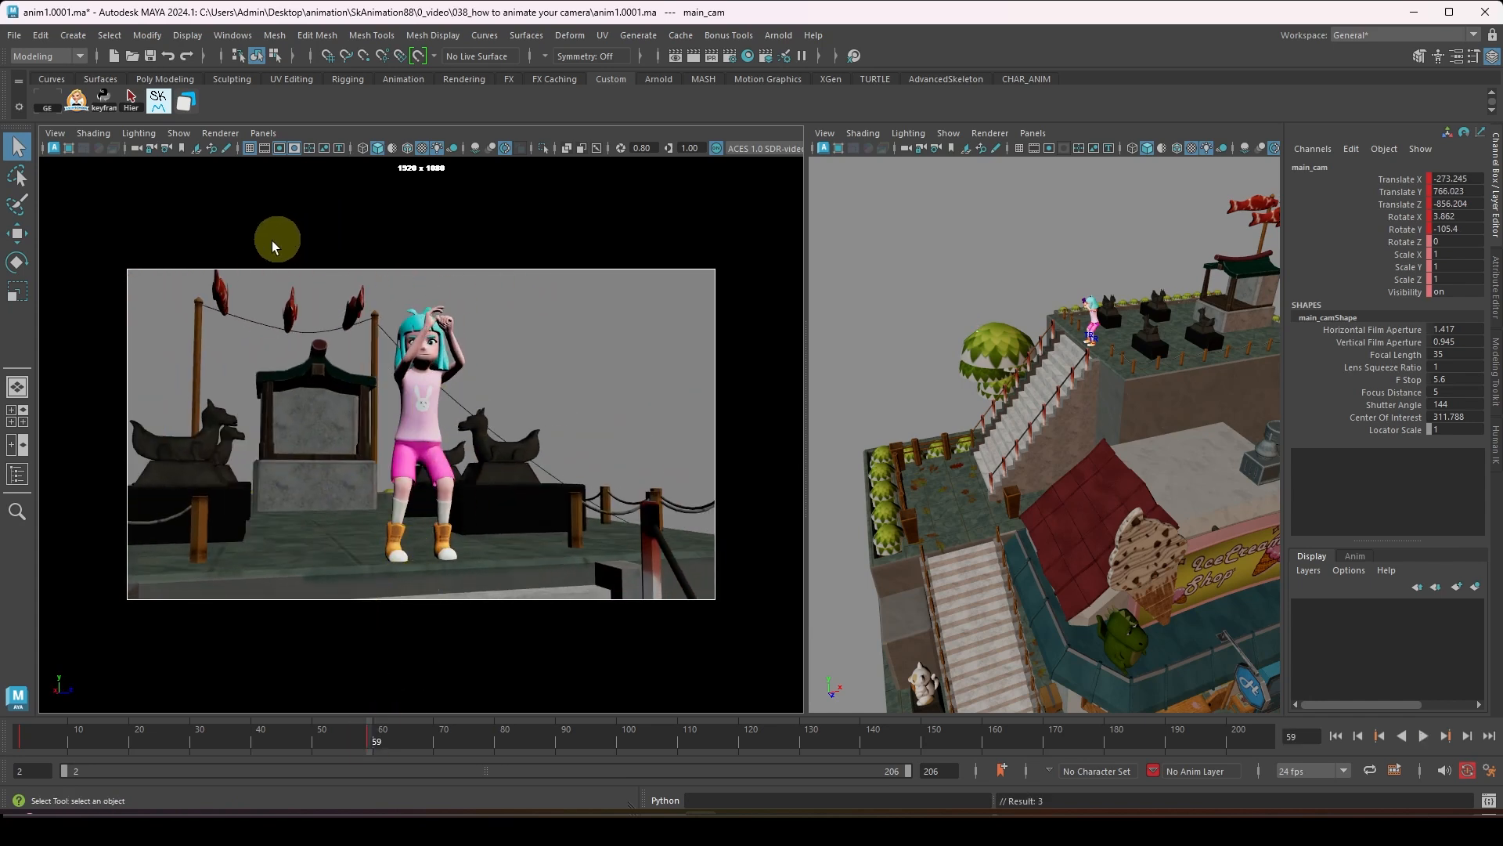
left_click(309, 148)
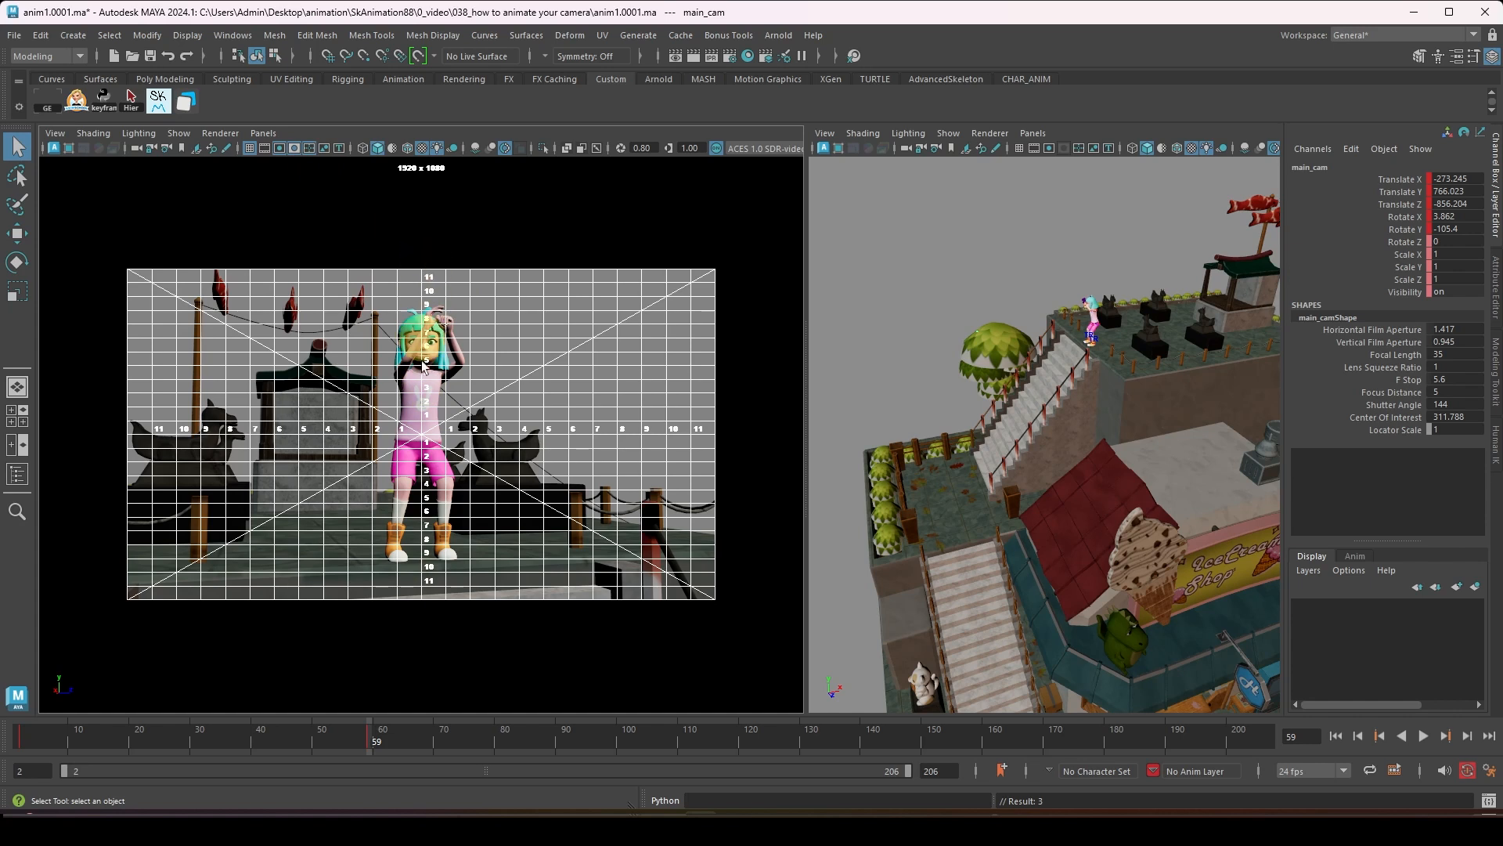
key("ctrl+z")
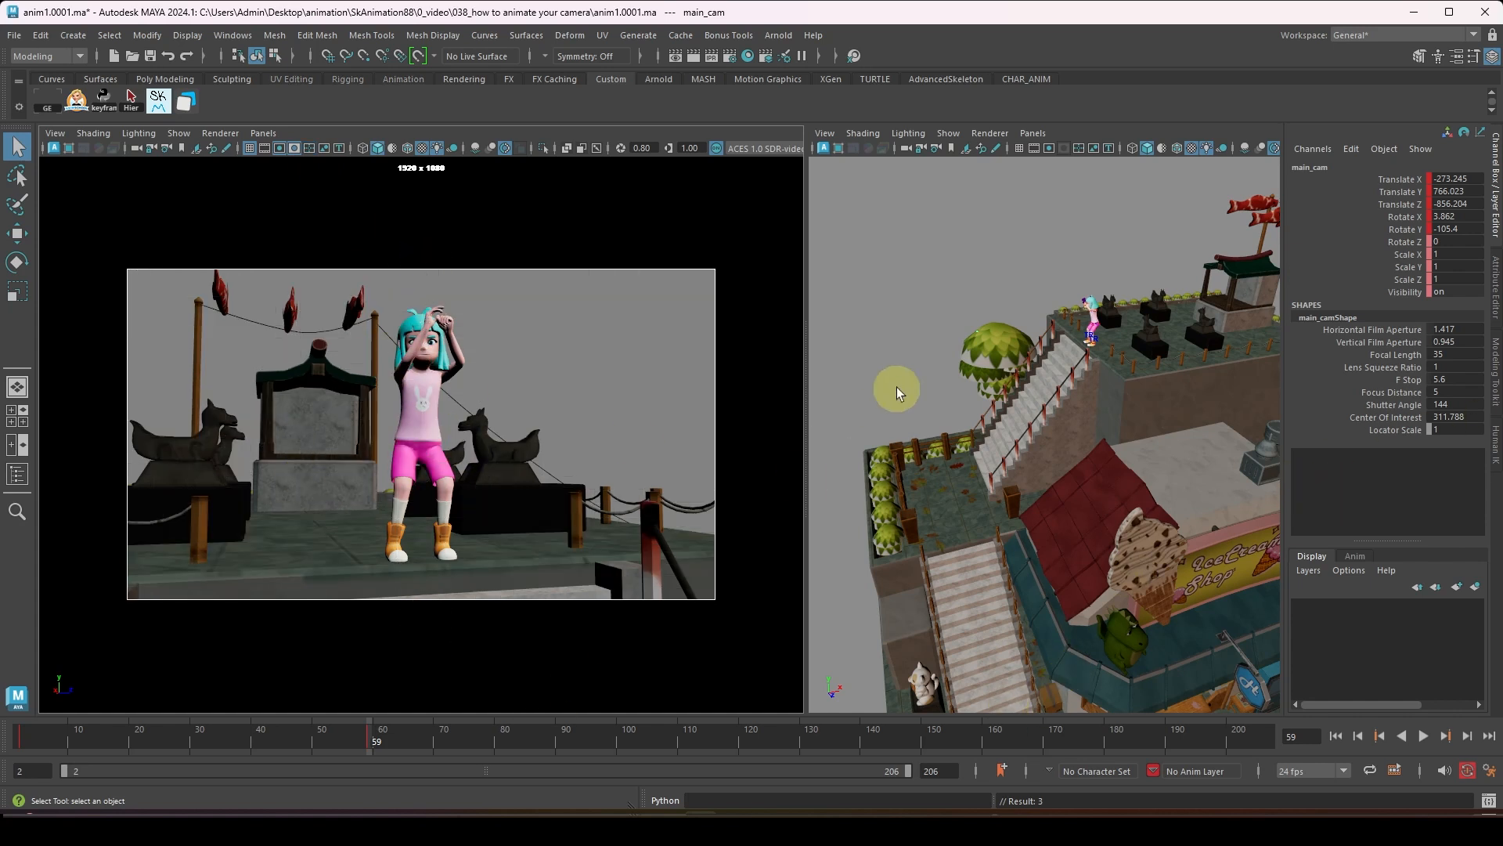
- Go to frame 83 and center main_cam on the character's chest control as she lands on the middle landing
left_click_drag(376, 738, 474, 754)
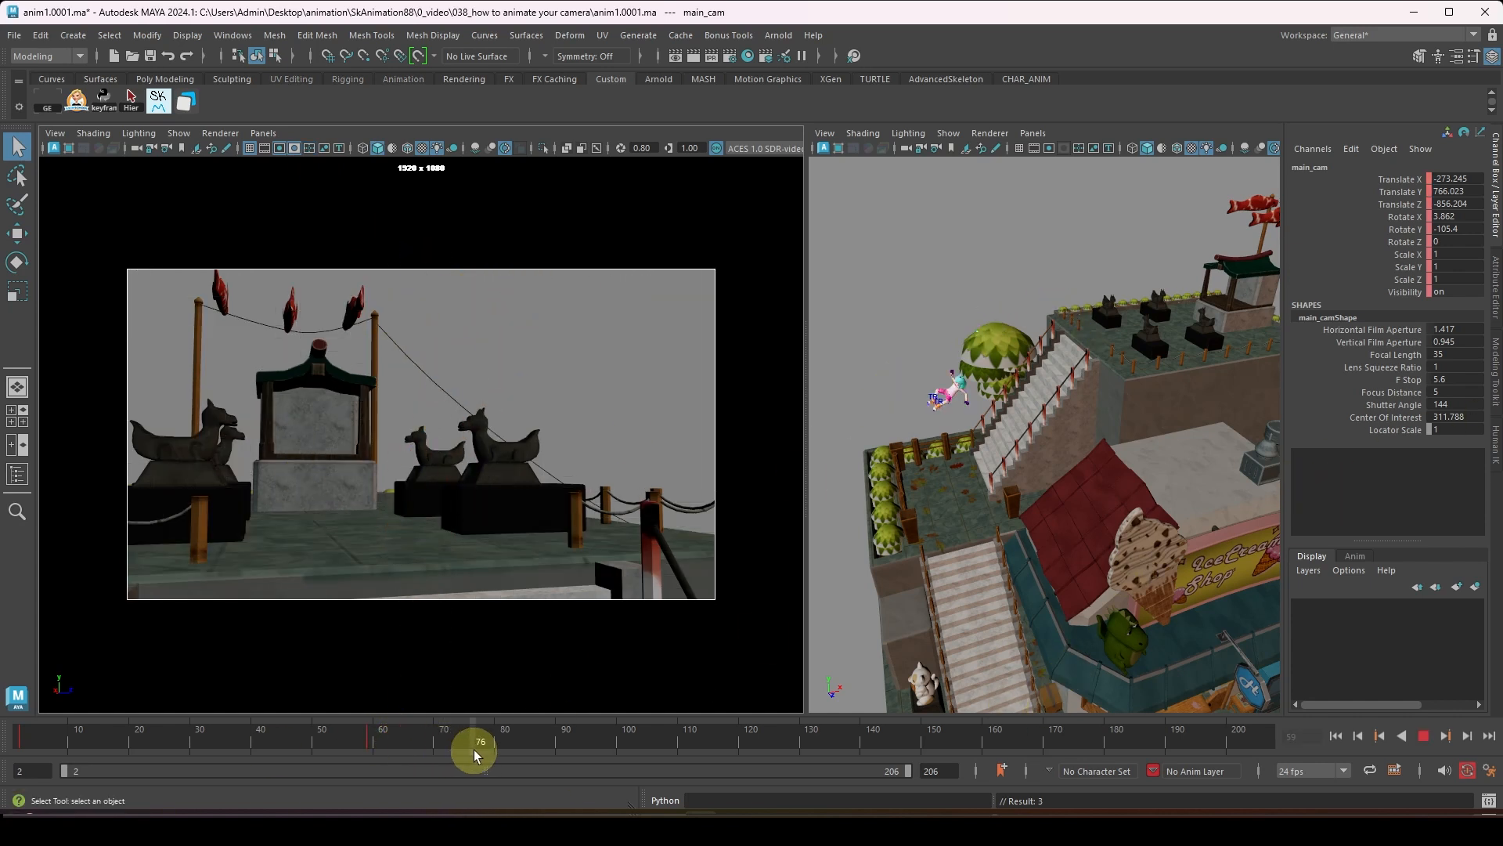
scroll(877, 490, "up", 5)
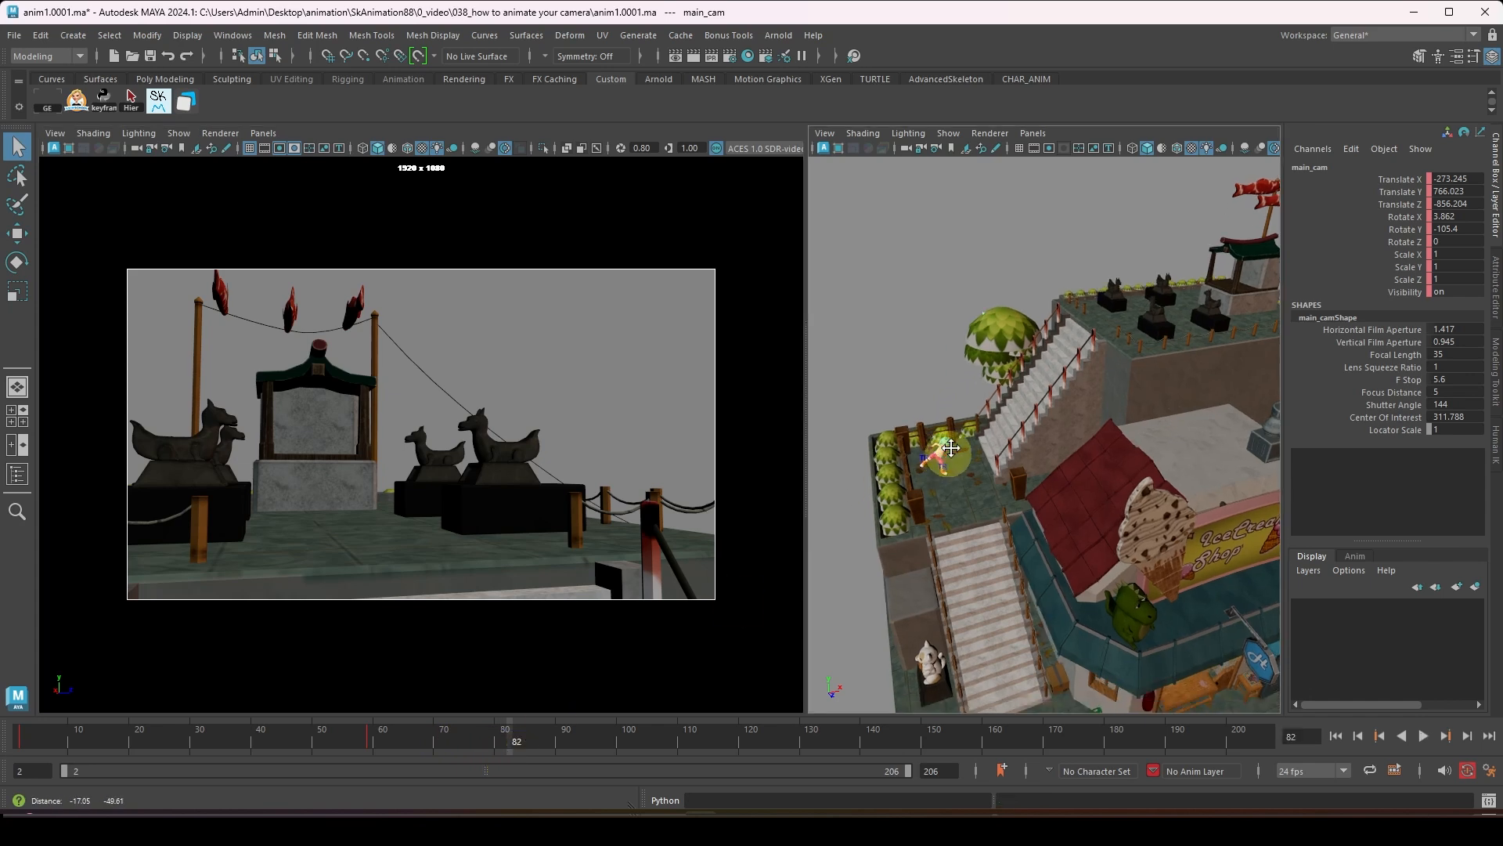
mouse_move(501, 743)
left_mouse_down()
mouse_move(487, 745)
mouse_move(516, 753)
left_mouse_up()
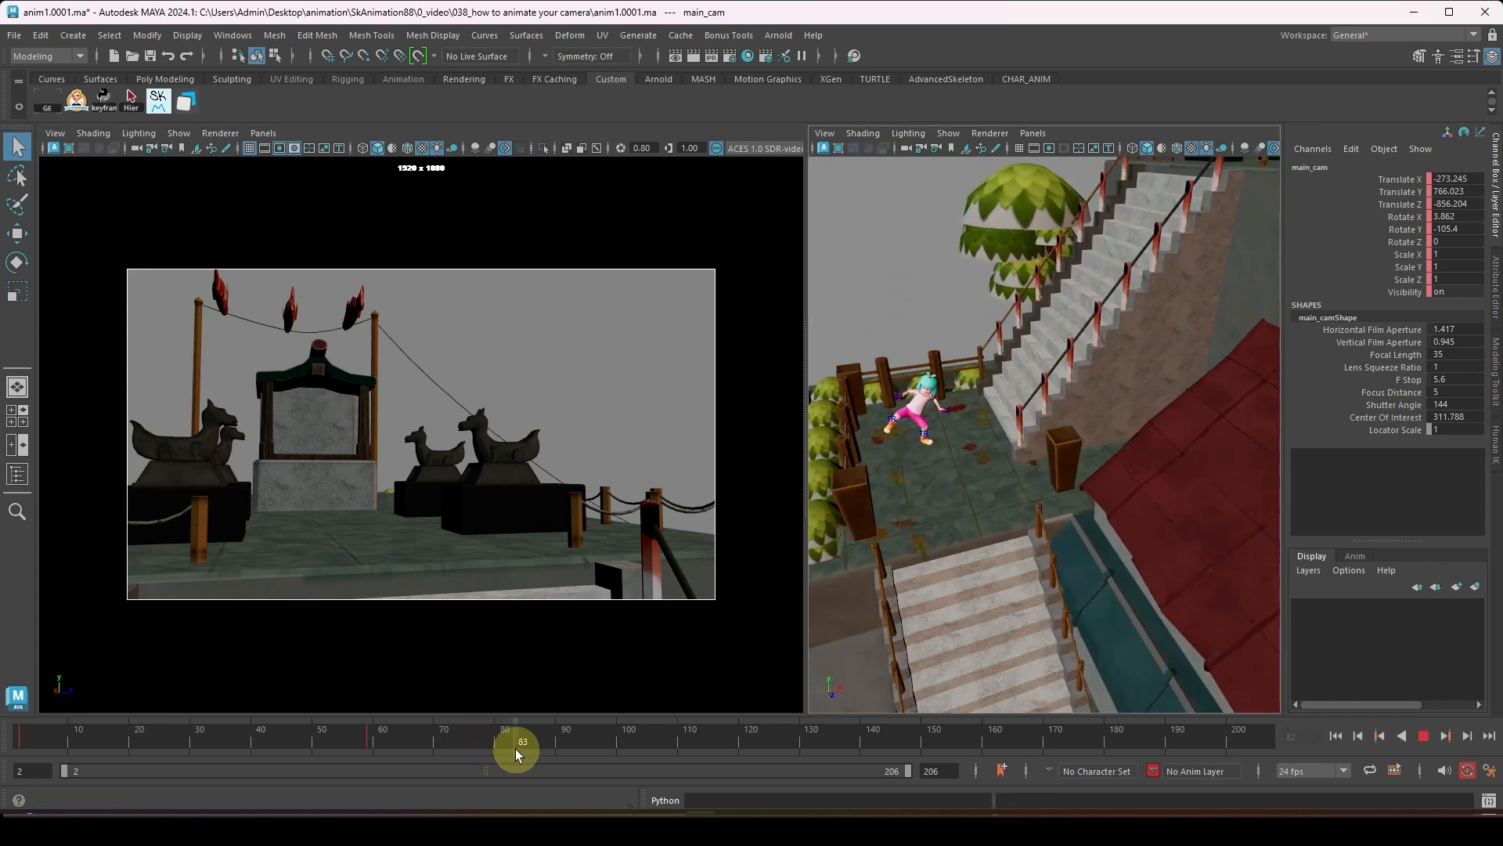
left_click(912, 409)
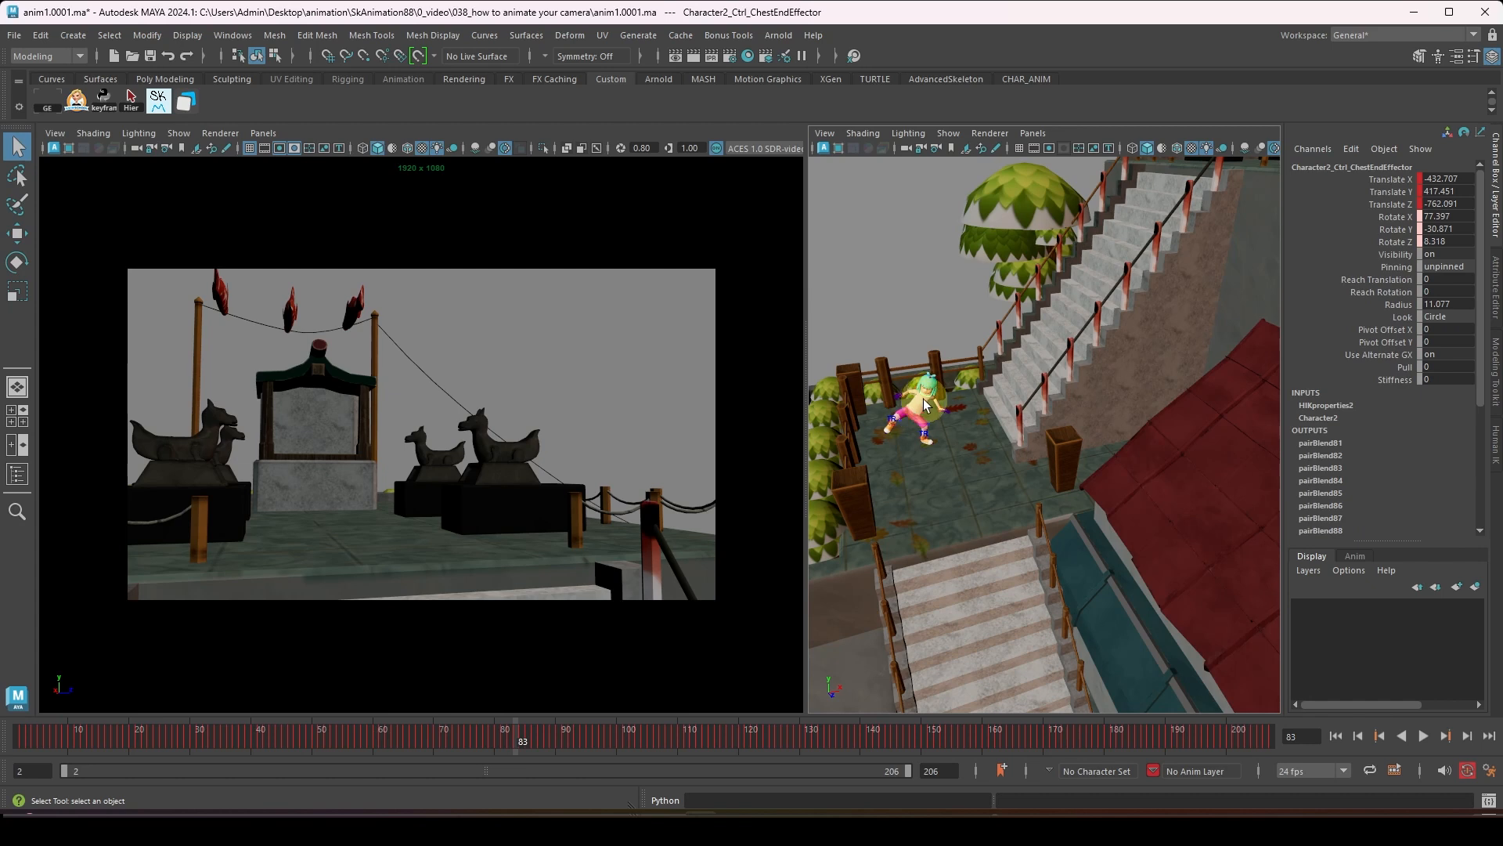
key("f")
right_click_drag(533, 463, 495, 481, "alt")
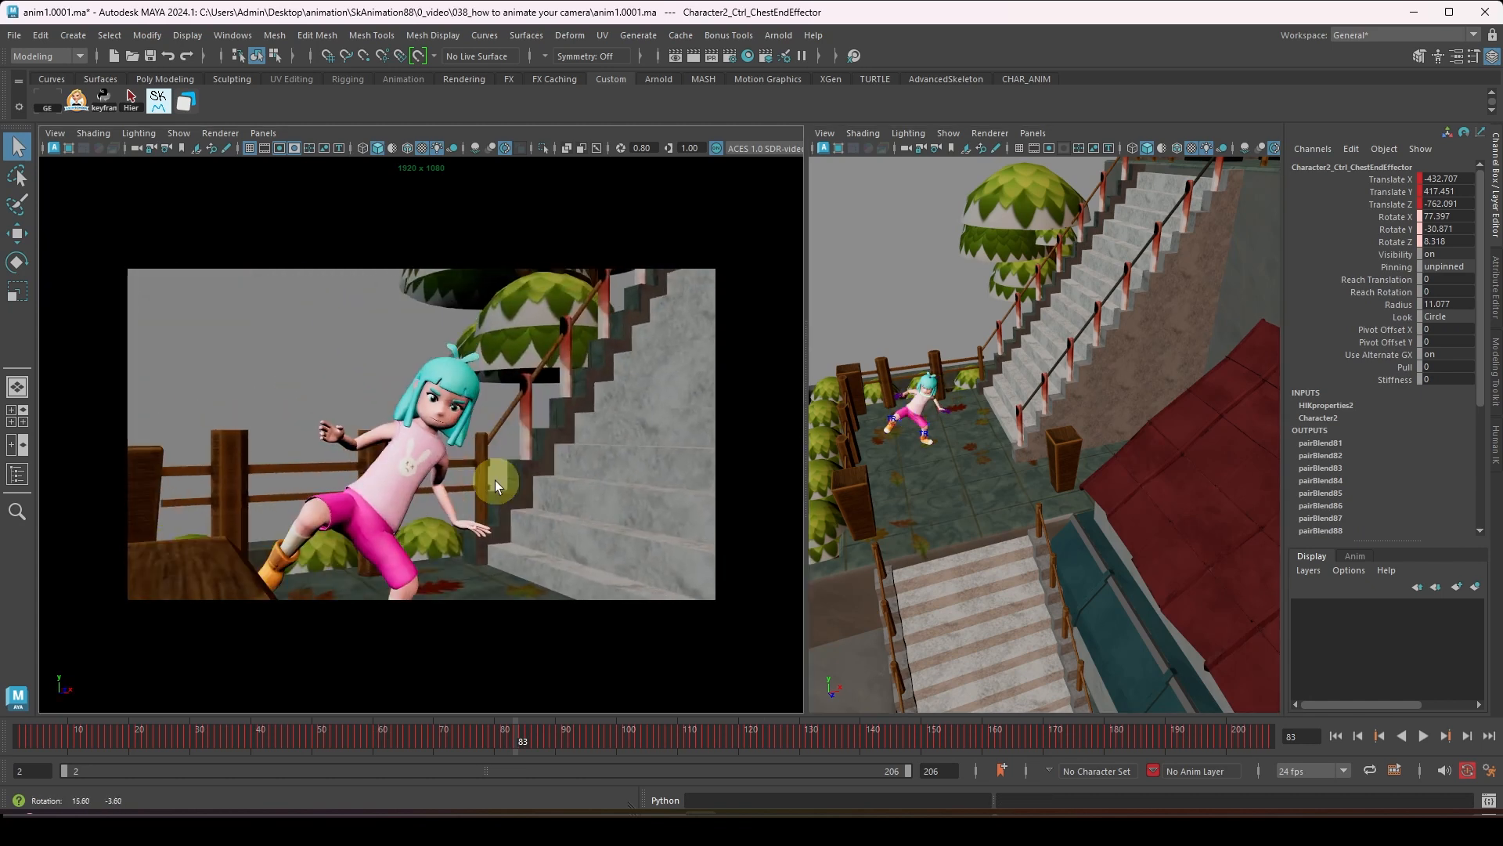
- Orbit and shift main_cam at frame 83 to show the character's full body against the landing's wooden fence
left_click_drag(495, 480, 439, 415, "alt")
left_click(711, 283)
left_click_drag(699, 290, 428, 466, "alt")
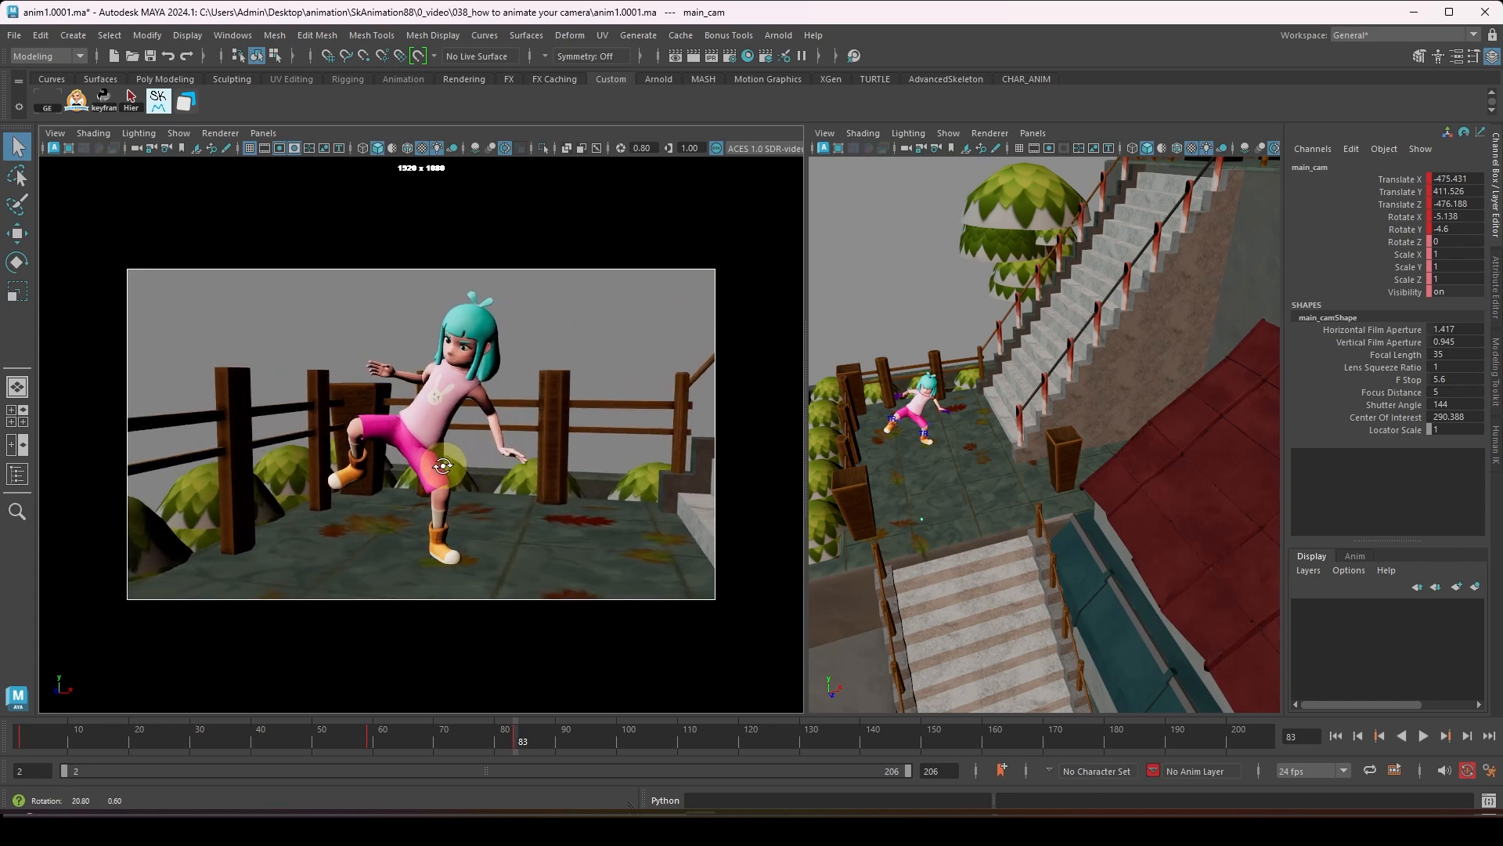
middle_click_drag(429, 466, 453, 465, "alt")
- Key all of main_cam's transform channels at frames 59 and 83
left_click(369, 748)
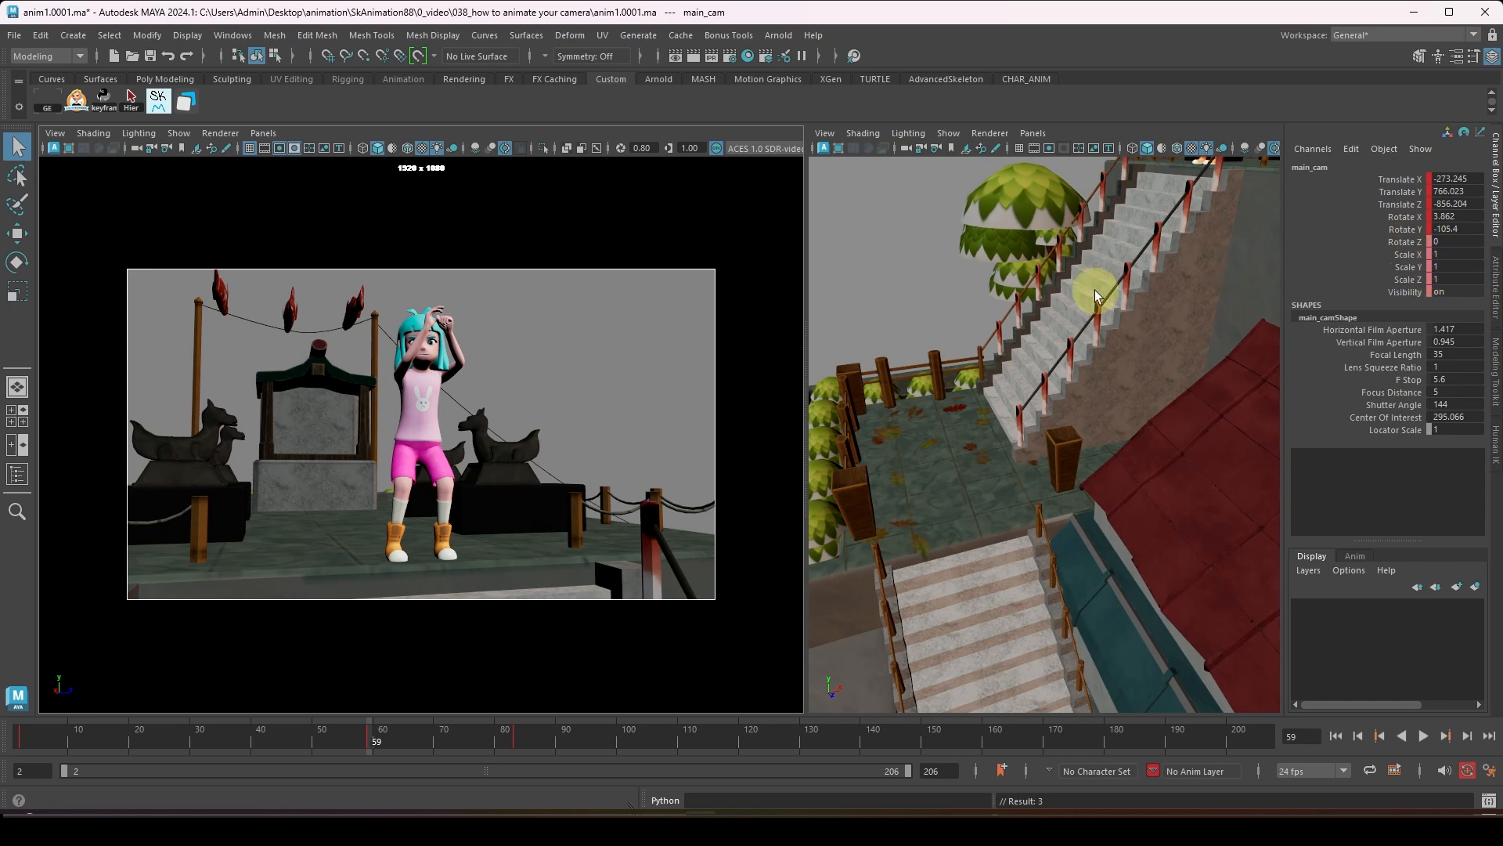
key("s")
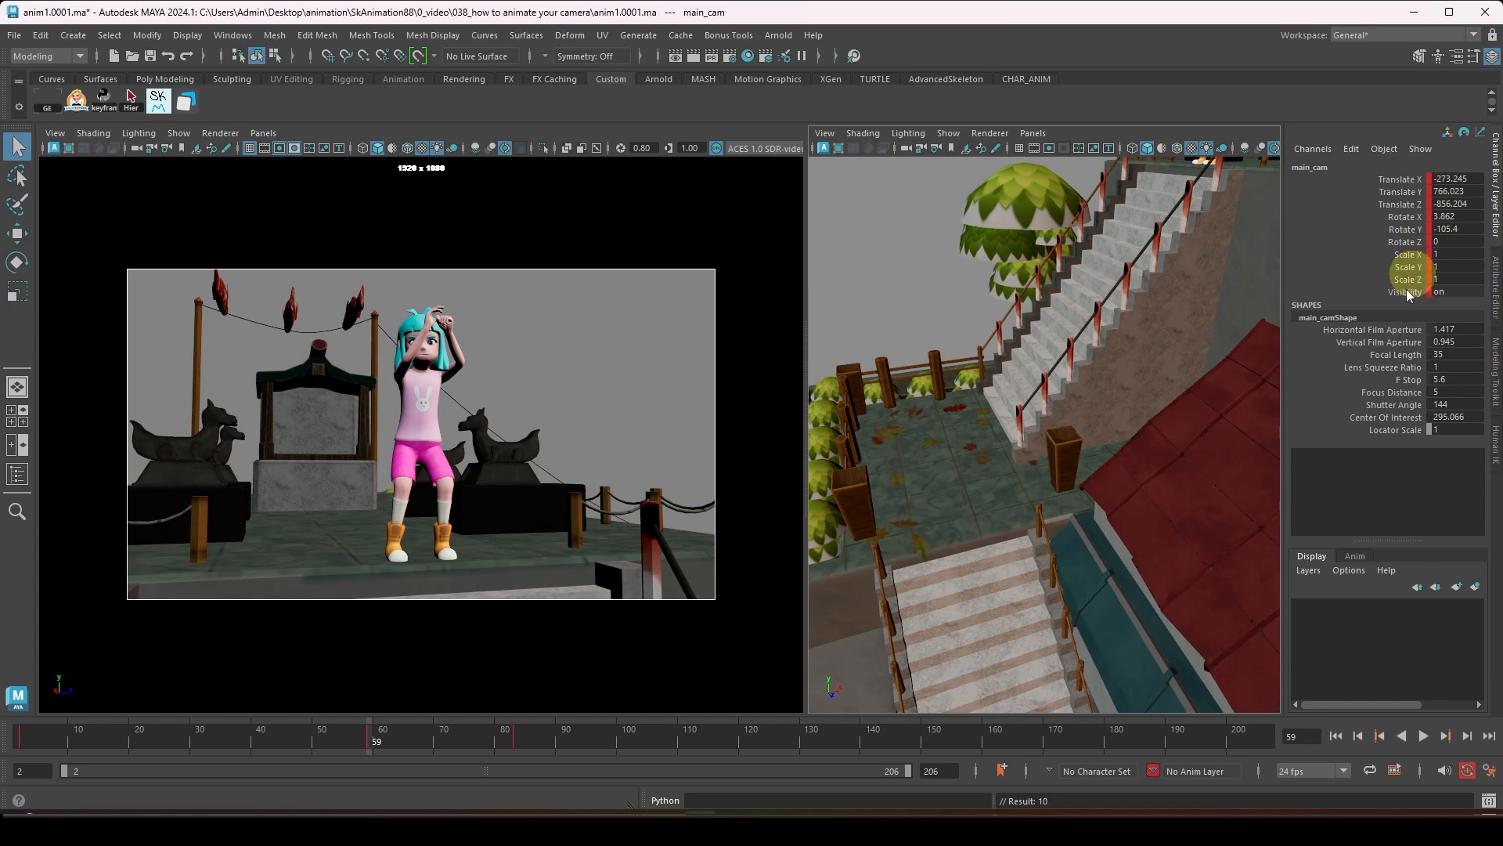
left_click(520, 744)
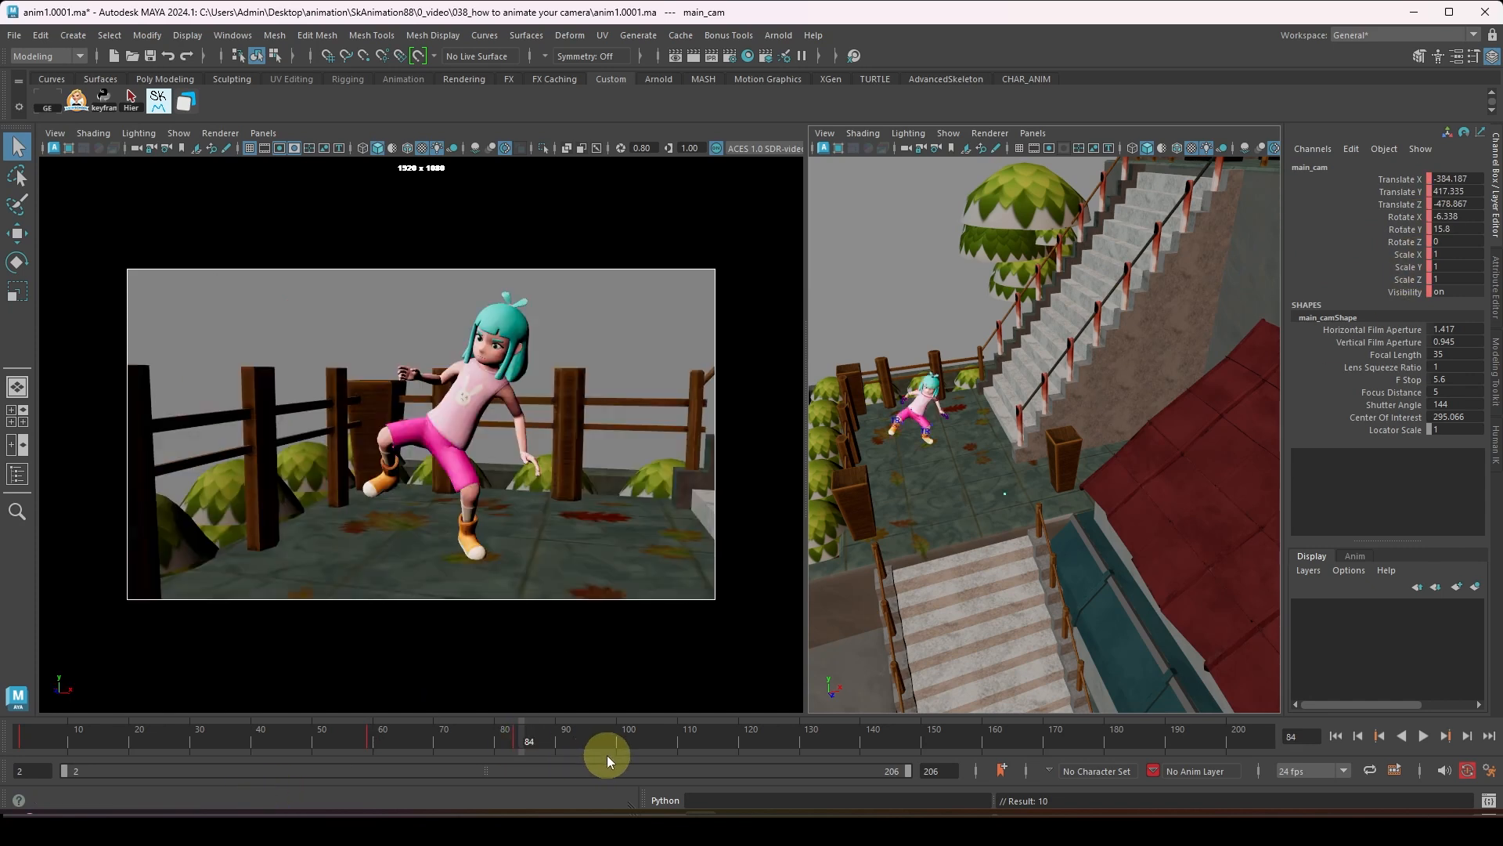
key("comma")
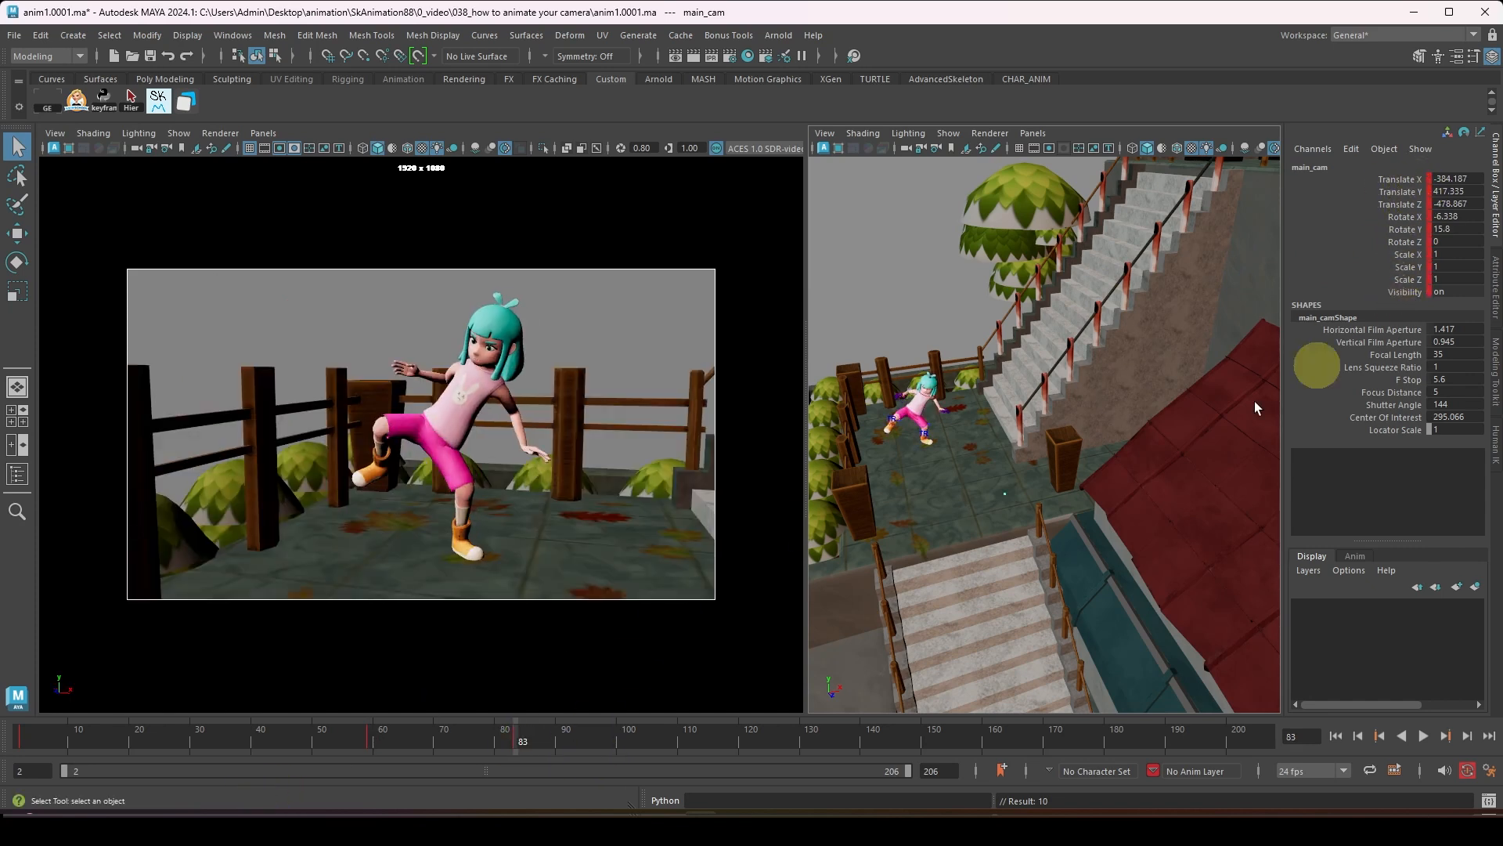
- Advance to frame 99, with the character at the top of the lower stairs in close perspective view
left_click_drag(529, 737, 629, 736)
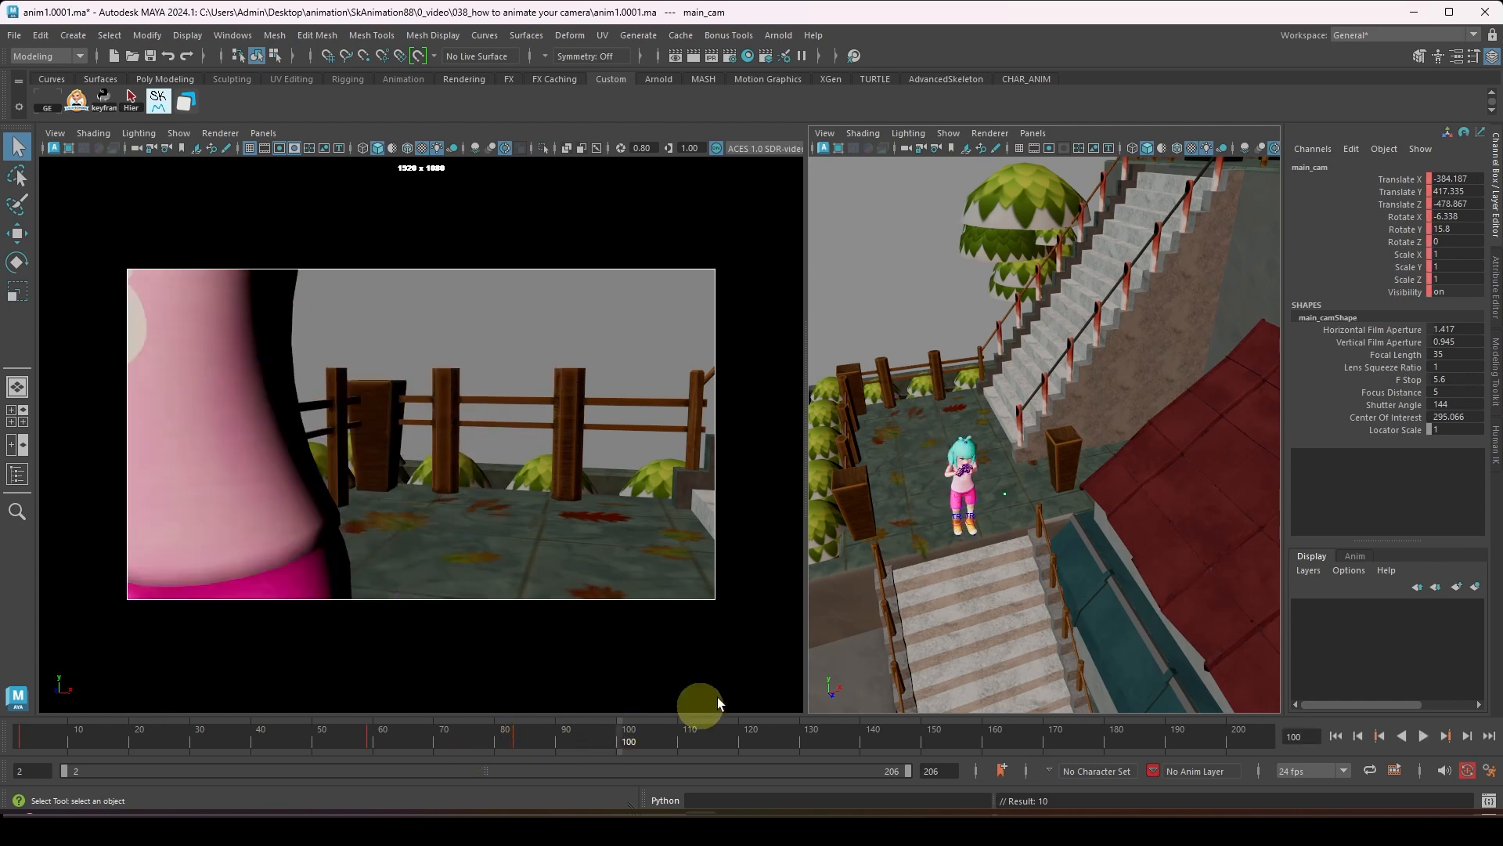
left_click_drag(973, 570, 930, 571, "alt")
right_click_drag(929, 571, 1188, 603, "alt")
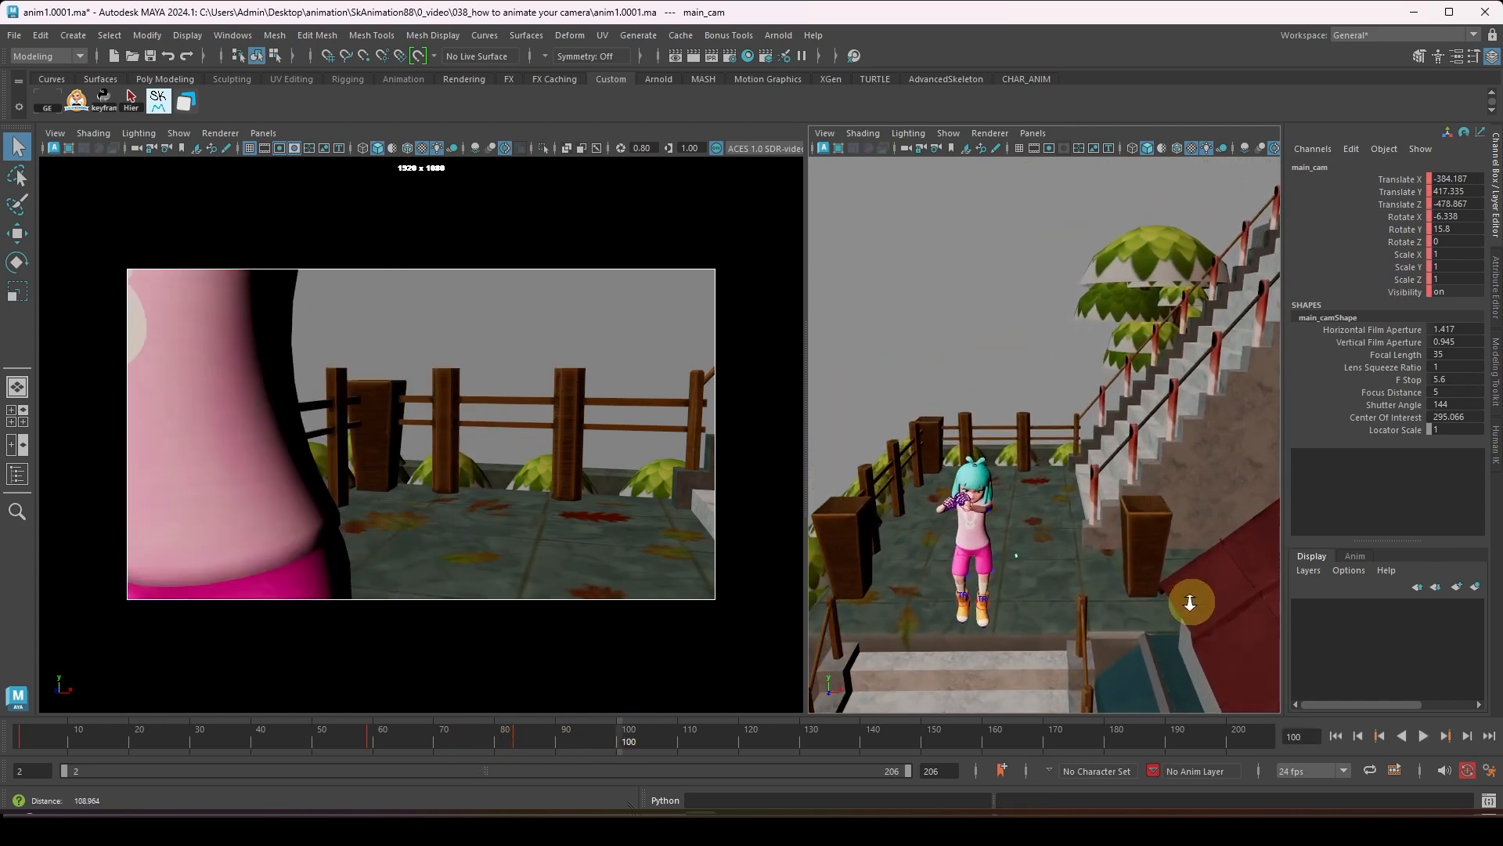
middle_click_drag(1005, 595, 1003, 557, "alt")
left_click(996, 516)
key("alt+v")
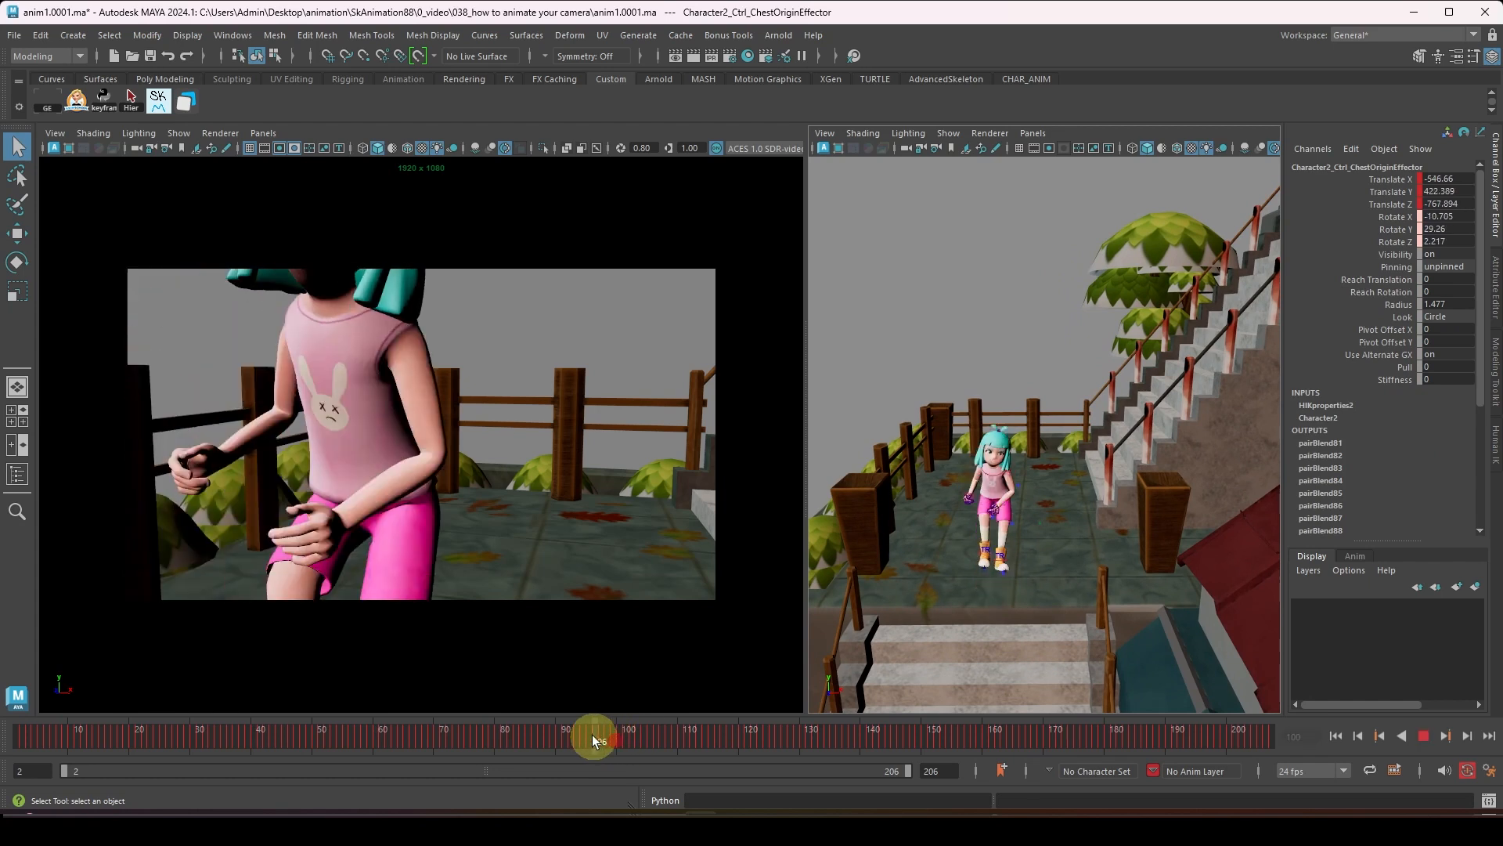
left_click_drag(561, 735, 614, 733)
- Center main_cam on the character at frame 99 and pull back to a full-body view
left_click(284, 433)
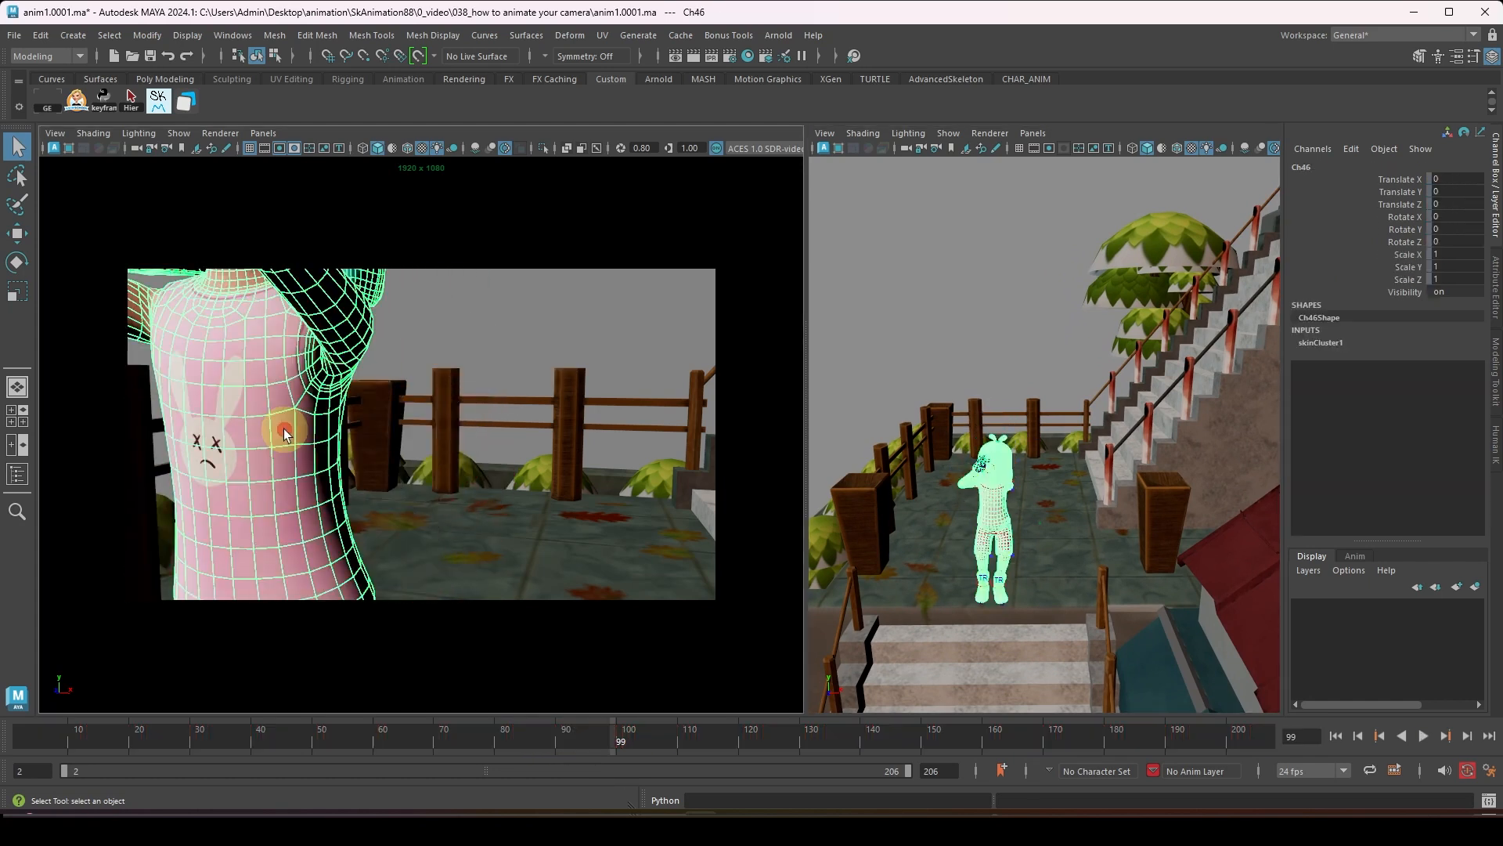
key("f")
left_click_drag(479, 462, 373, 487, "alt")
key("3")
right_click_drag(373, 486, 427, 483, "alt")
left_click_drag(427, 483, 464, 483, "alt")
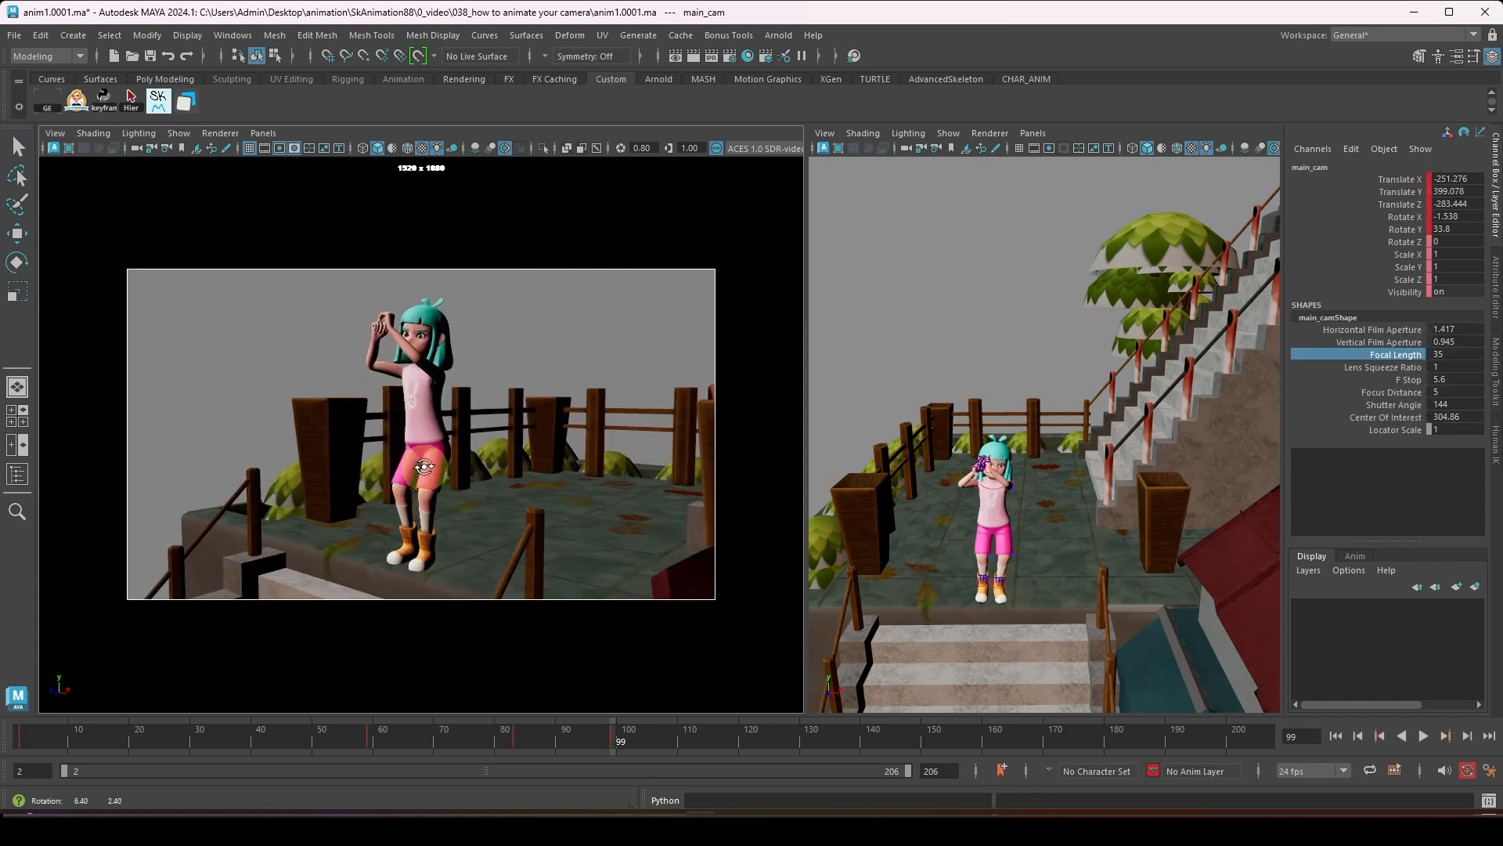
- Refine main_cam at frame 99 to look slightly down on the character, with the fenced landing behind and the stairs in the foreground
left_click_drag(434, 472, 389, 467, "alt")
middle_click_drag(414, 460, 413, 453, "alt")
right_click_drag(413, 453, 430, 451, "alt")
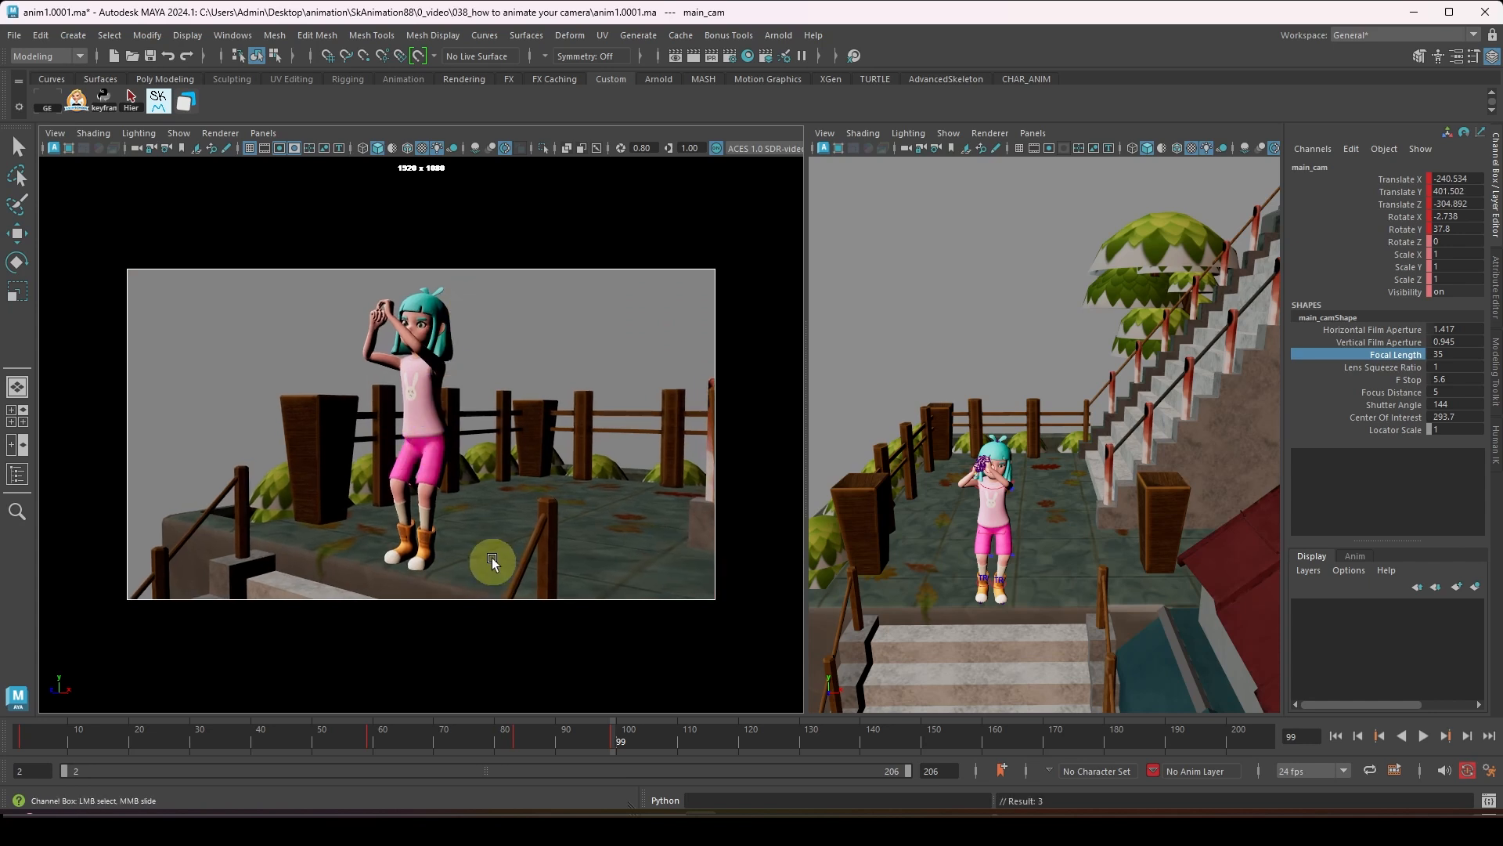
left_click_drag(466, 307, 407, 357, "alt")
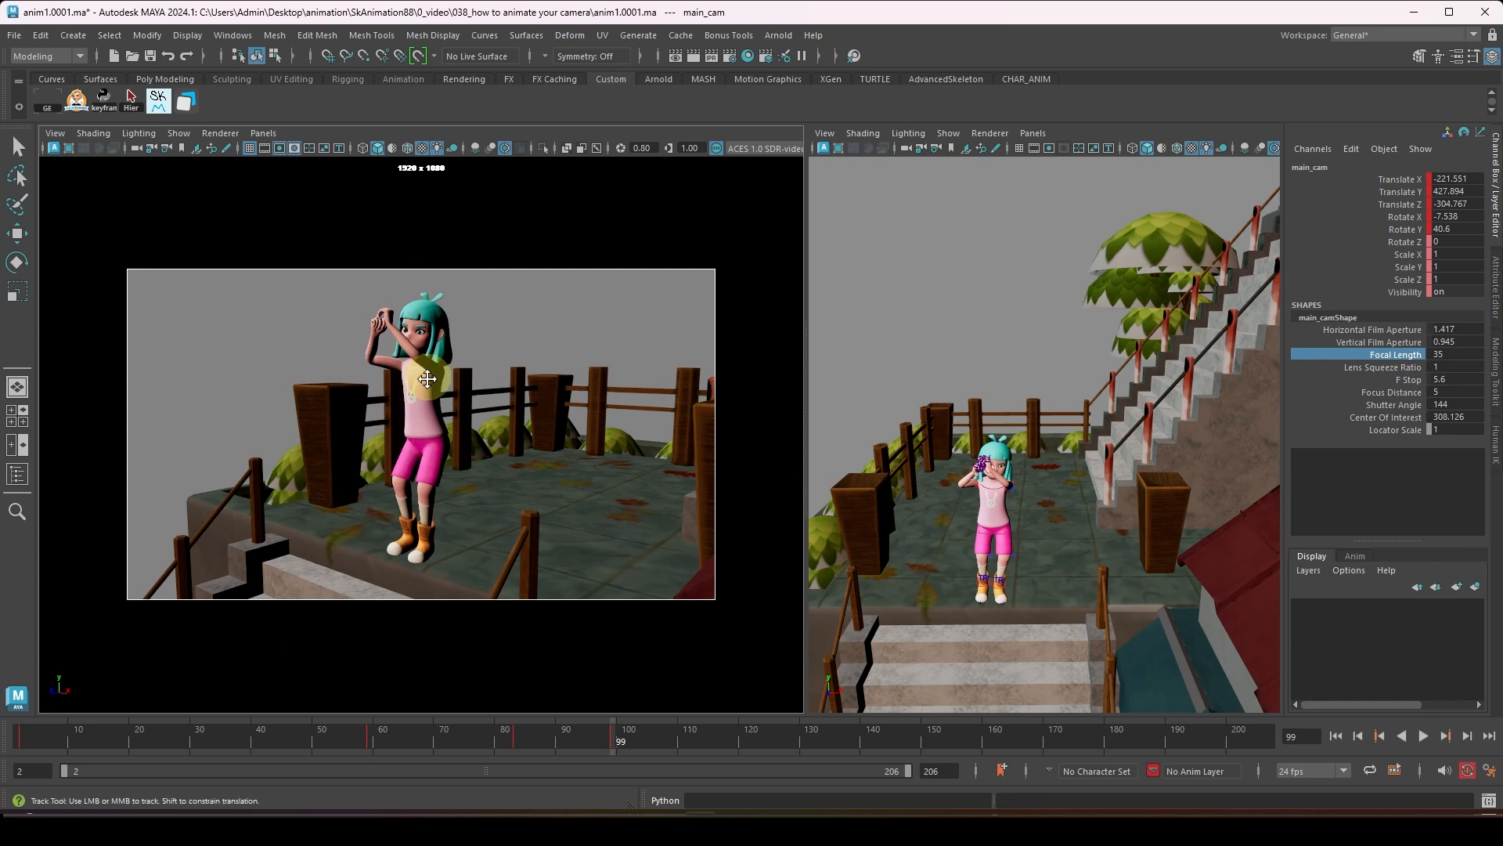
middle_click_drag(427, 368, 458, 396, "alt")
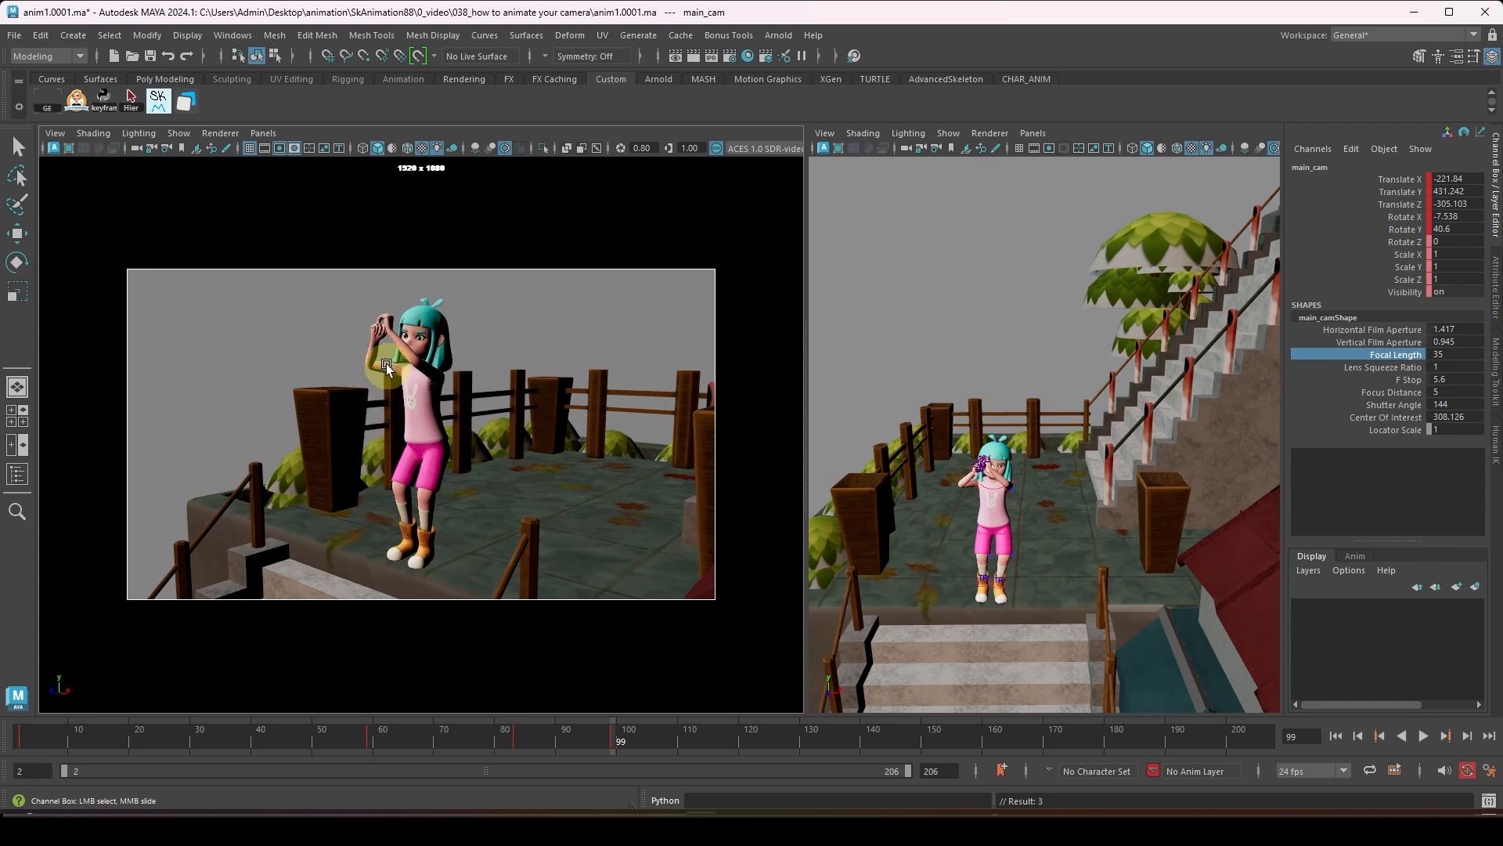
middle_click_drag(444, 462, 444, 463, "alt")
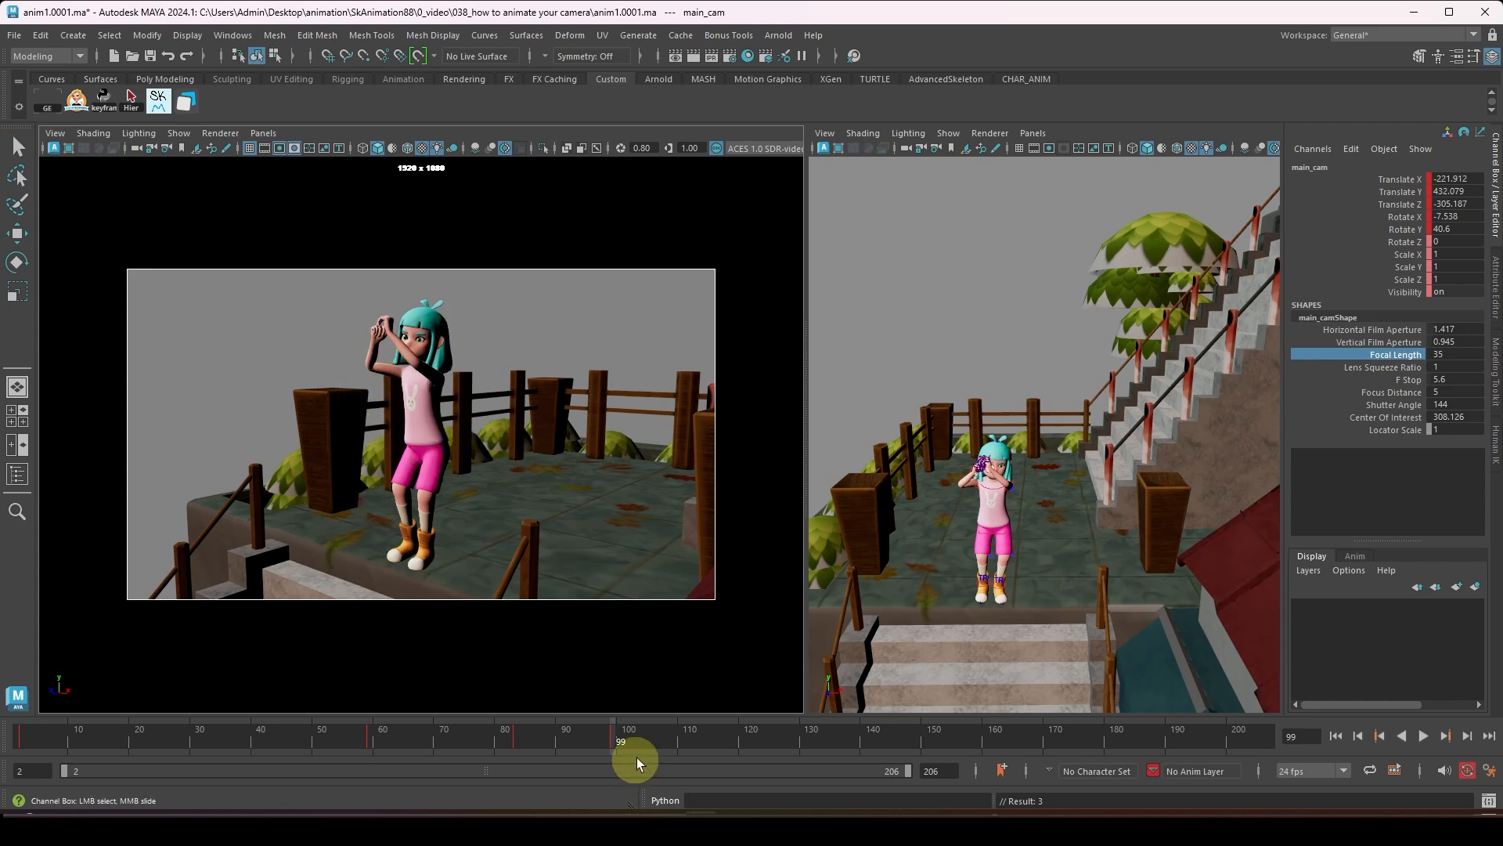
- Advance to frame 127, with the character at the foot of the lower stairs, and select her head control
right_click_drag(1107, 526, 873, 571, "alt")
middle_click_drag(1053, 543, 1047, 433, "alt")
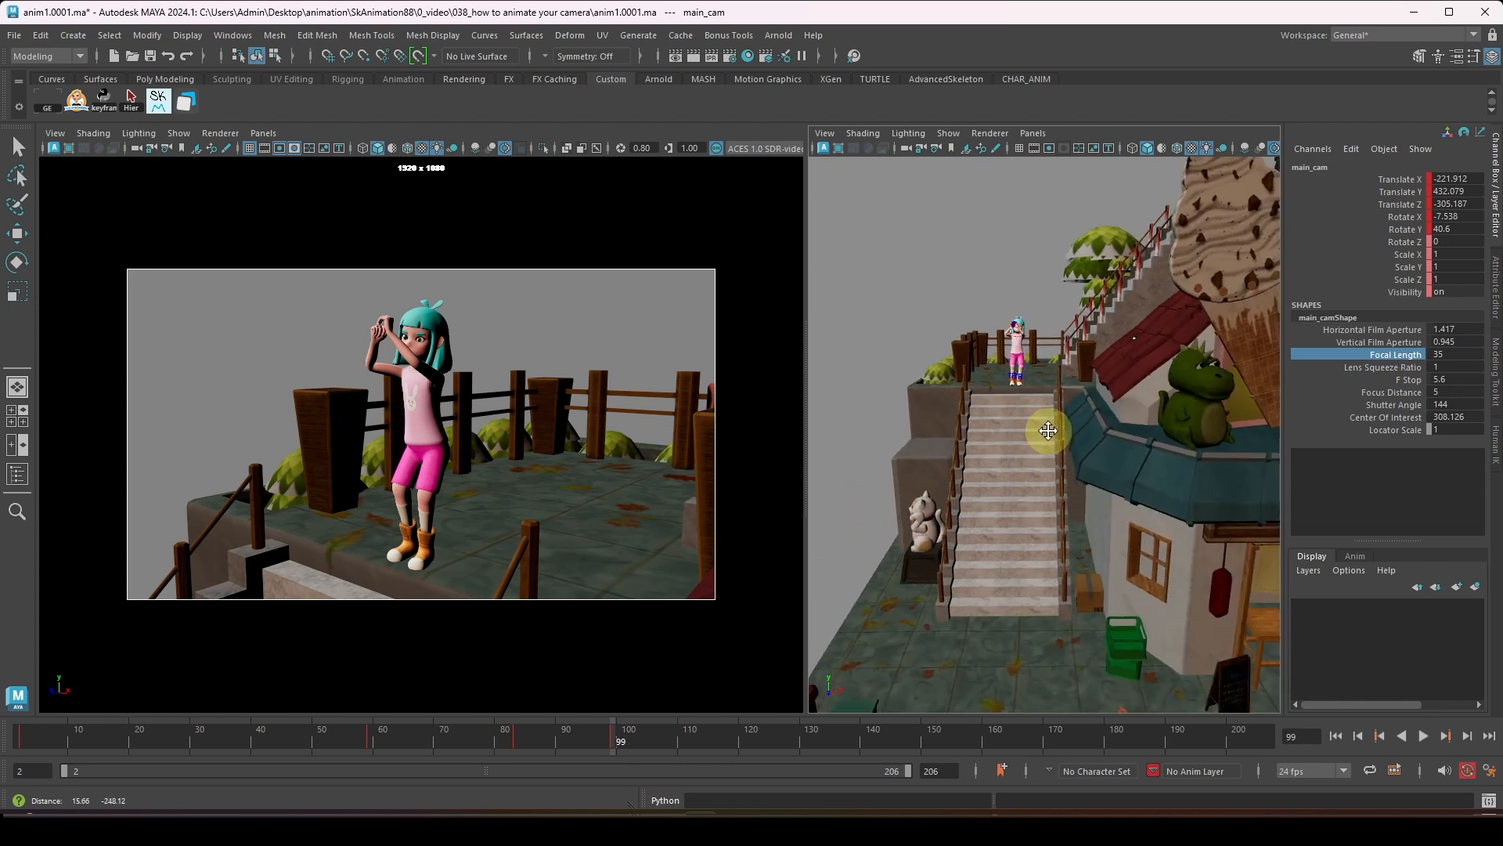
right_click_drag(1047, 433, 979, 541, "alt")
left_click_drag(878, 742, 793, 741)
left_click(1029, 555)
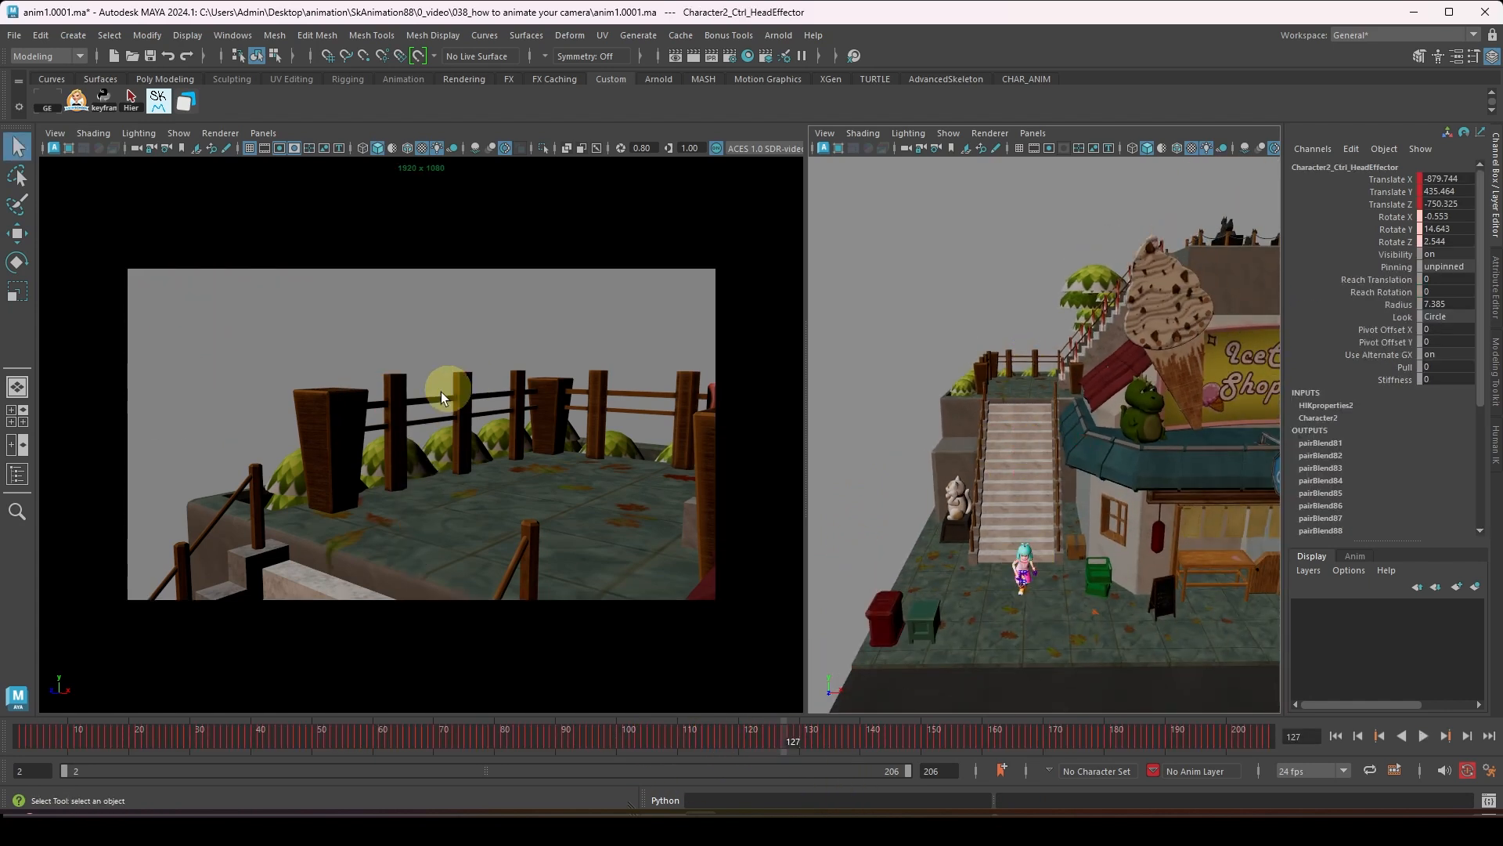
- Center main_cam on the character at frame 127 and pull back to a full-body view with the stairs behind her
key("f")
right_click_drag(437, 440, 221, 341, "alt")
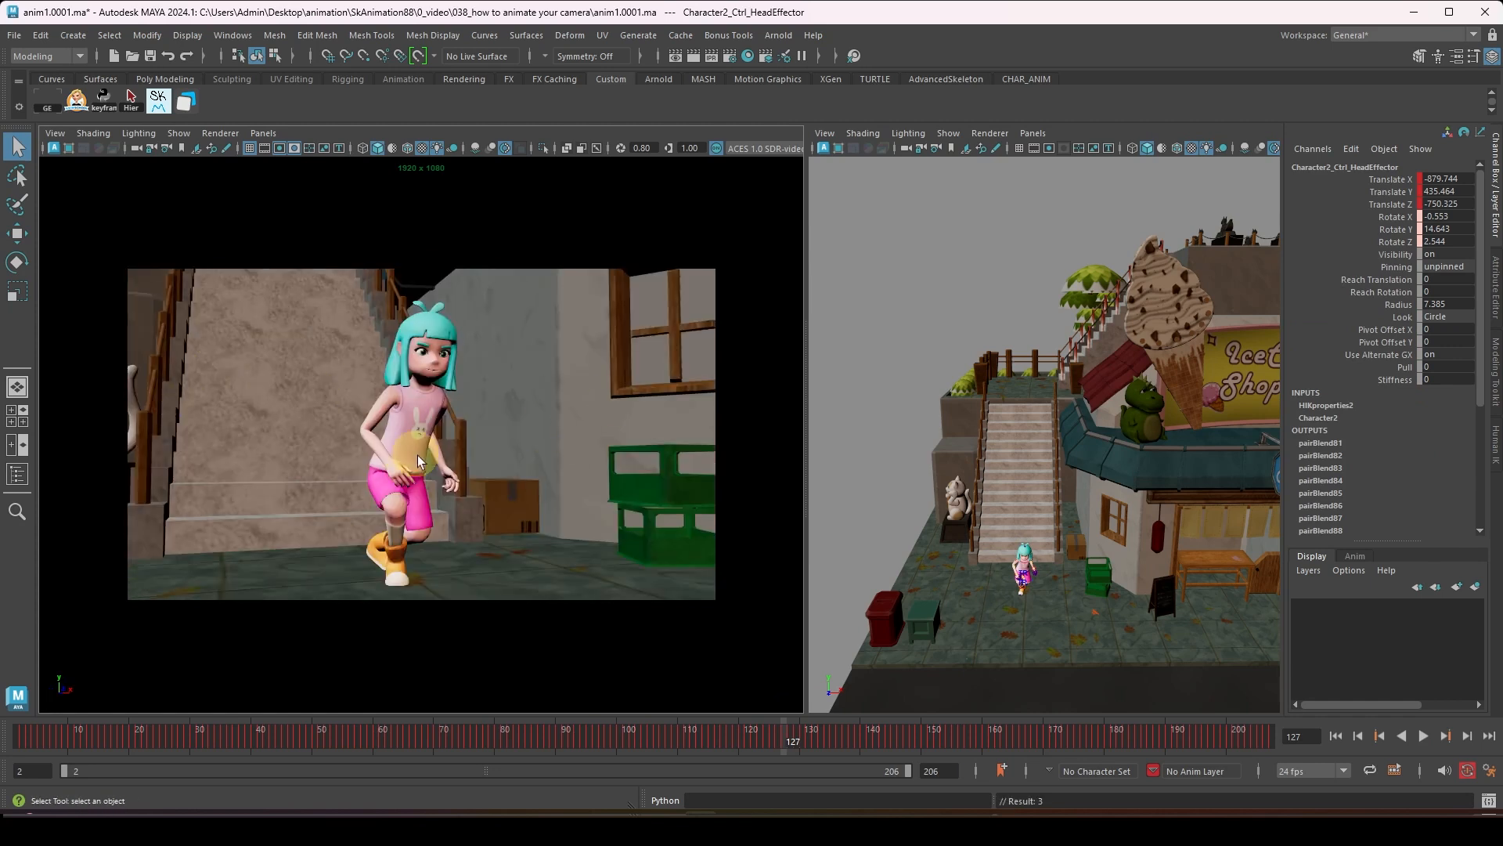
middle_click_drag(419, 456, 433, 458, "alt")
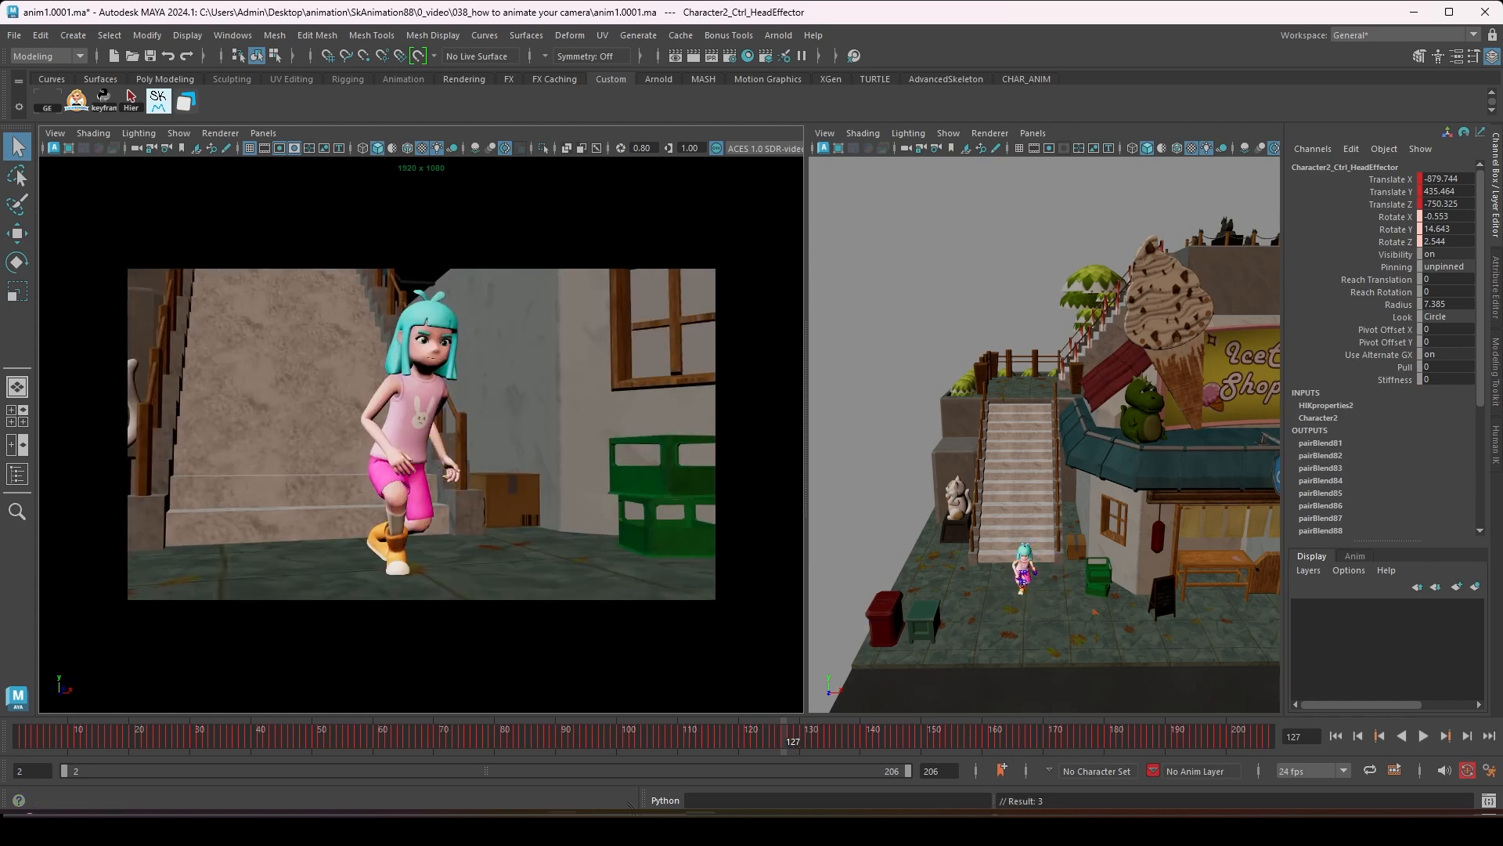
- Advance to frame 200 and frame main_cam on the full character standing on the road, with the shop behind her
left_click_drag(787, 748, 1045, 744)
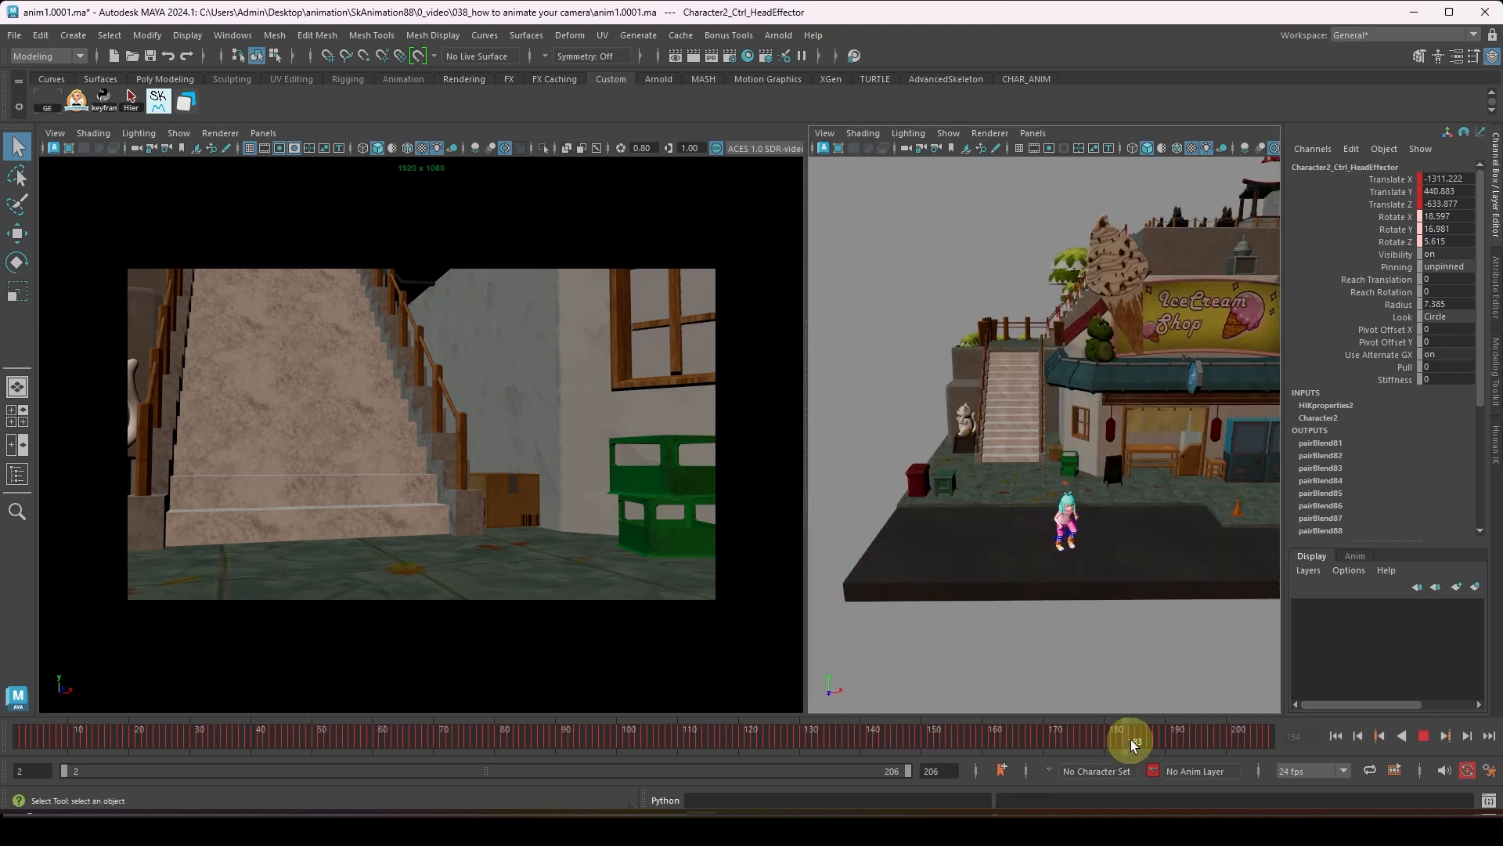
mouse_move(1203, 742)
left_mouse_down()
mouse_move(1153, 731)
mouse_move(1226, 738)
left_mouse_up()
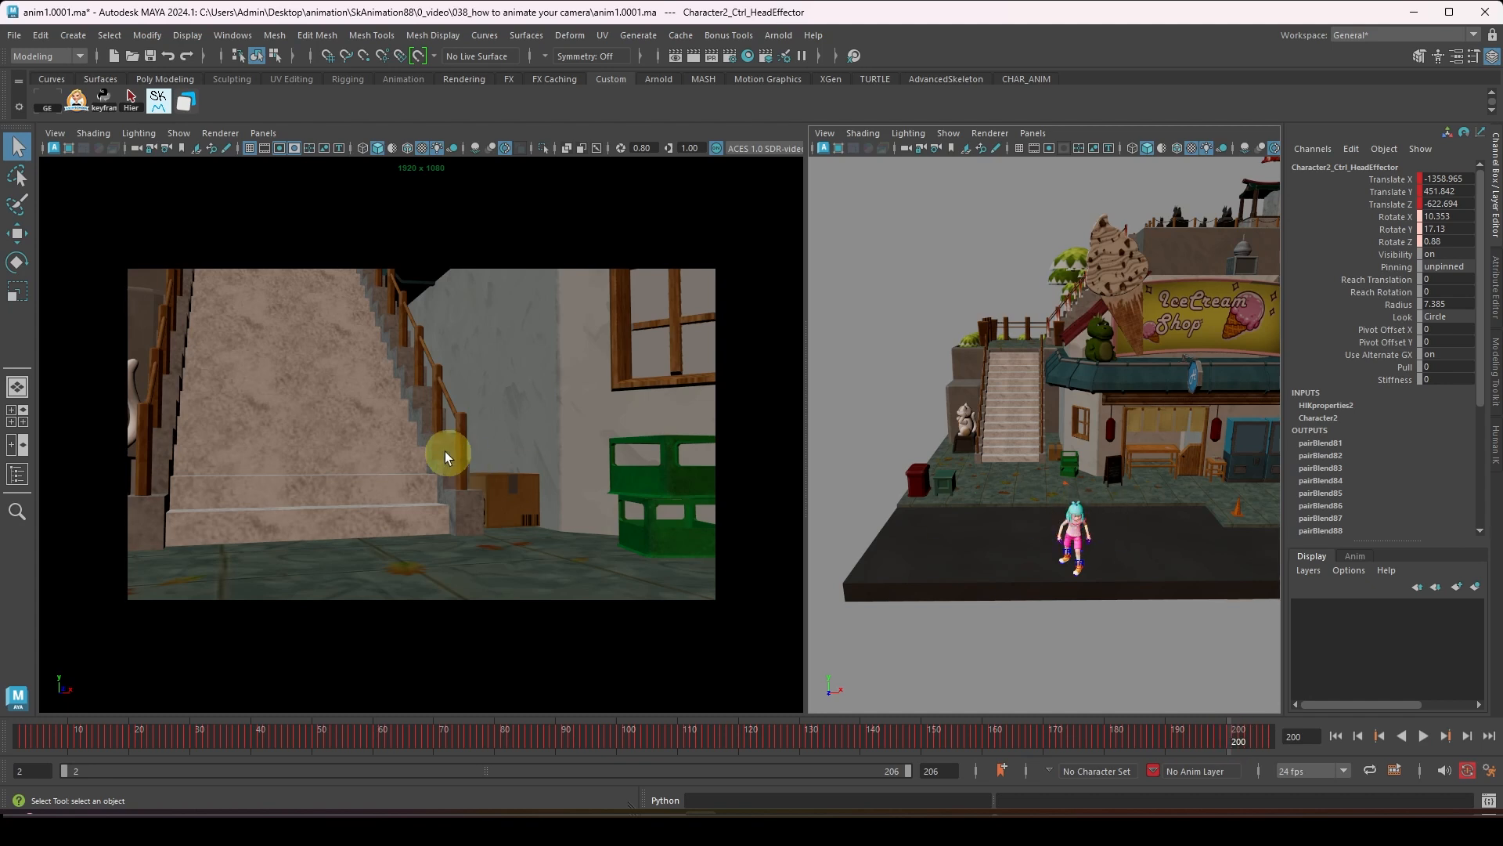
key("f")
right_click_drag(554, 443, 259, 454, "alt")
middle_click_drag(462, 474, 454, 458, "alt")
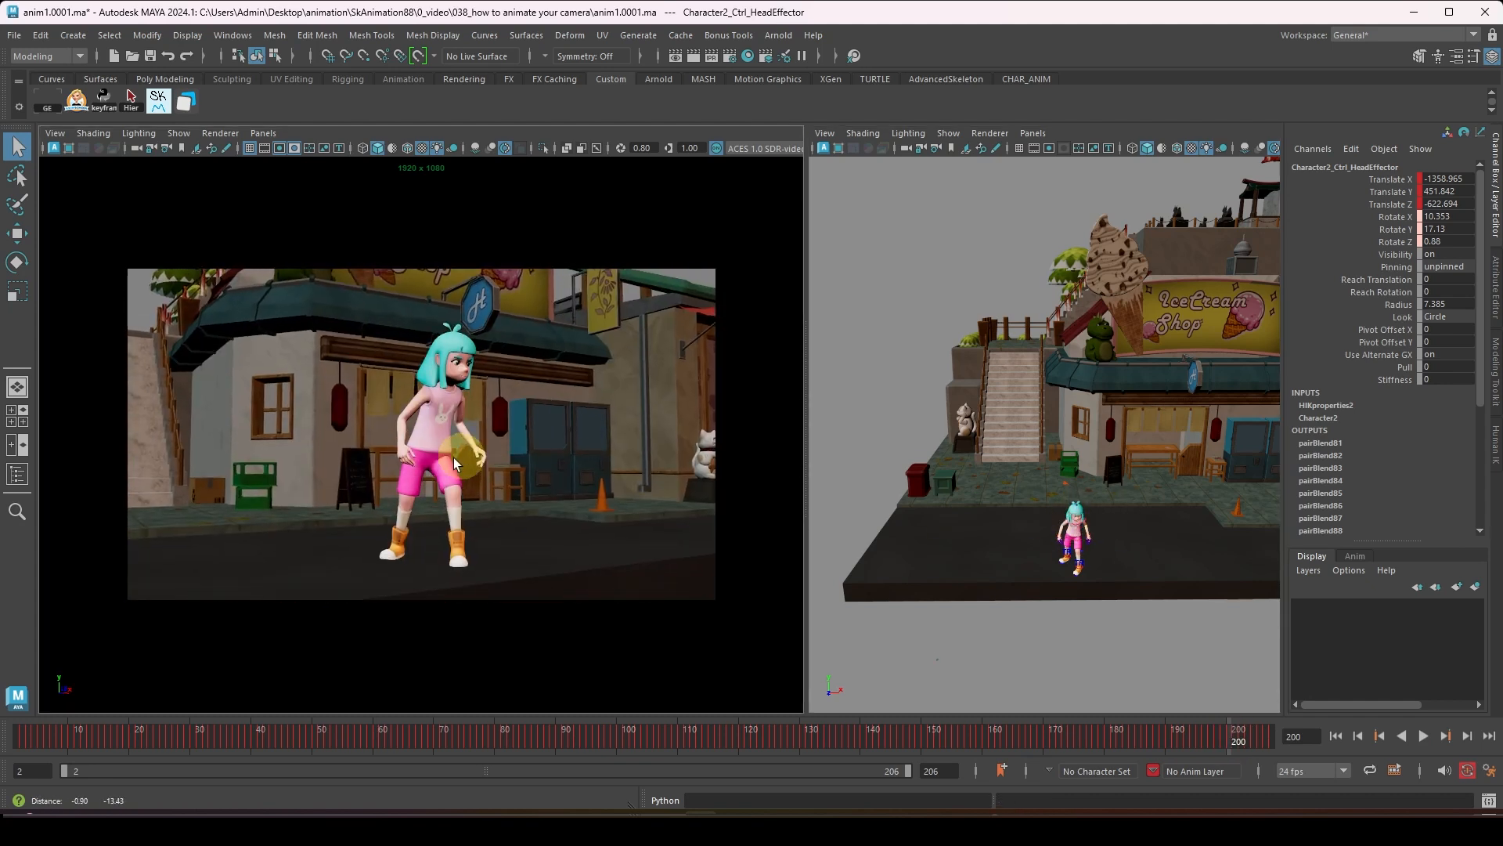
left_click_drag(441, 464, 514, 454, "alt")
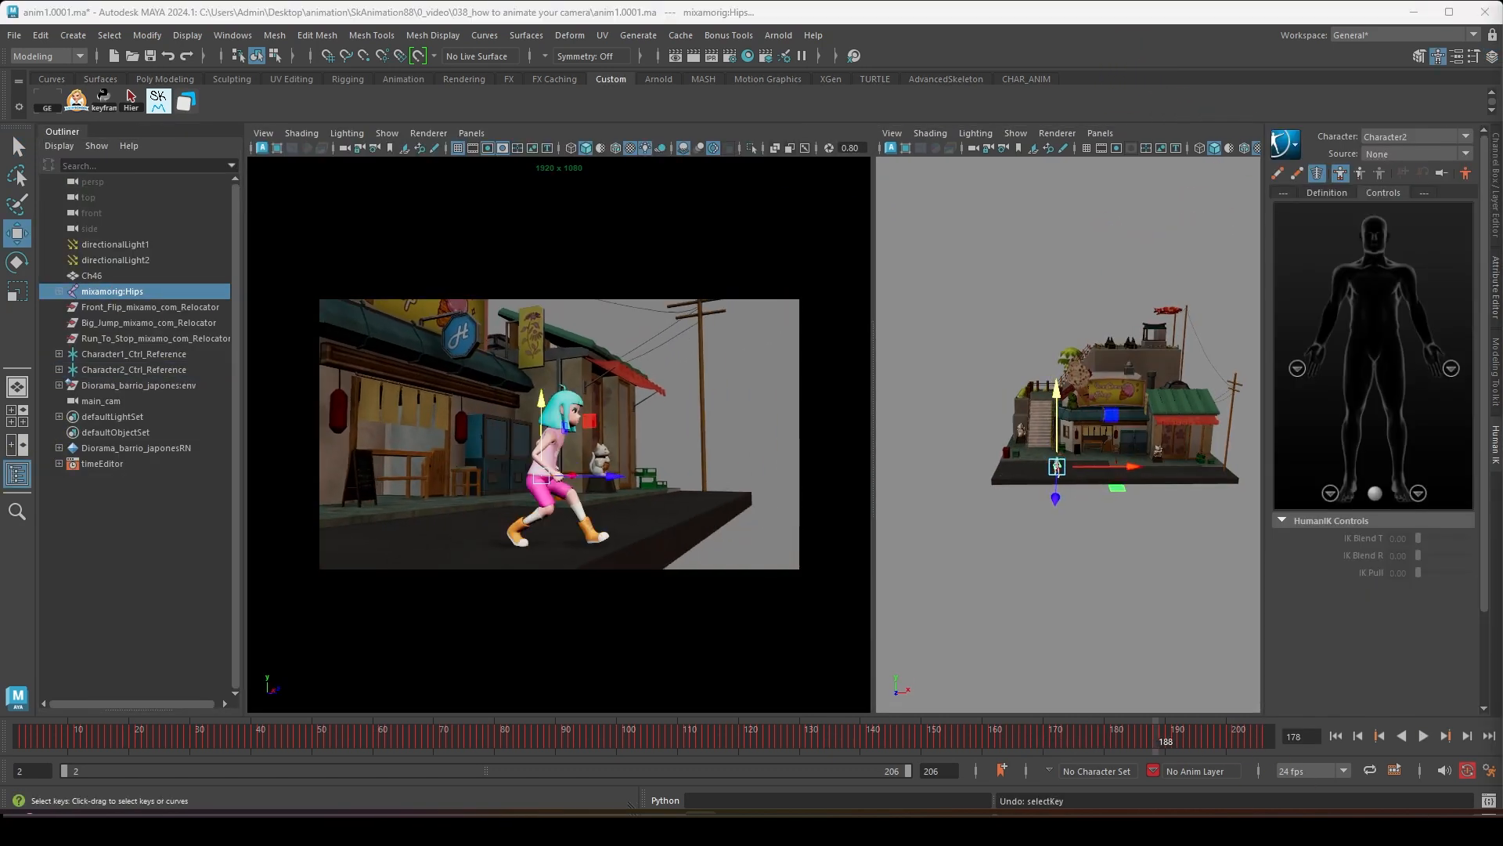
- Reframe main_cam on the character mesh at frame 200, pulling back to show her whole body and the shop front
left_click_drag(1057, 736, 1228, 740)
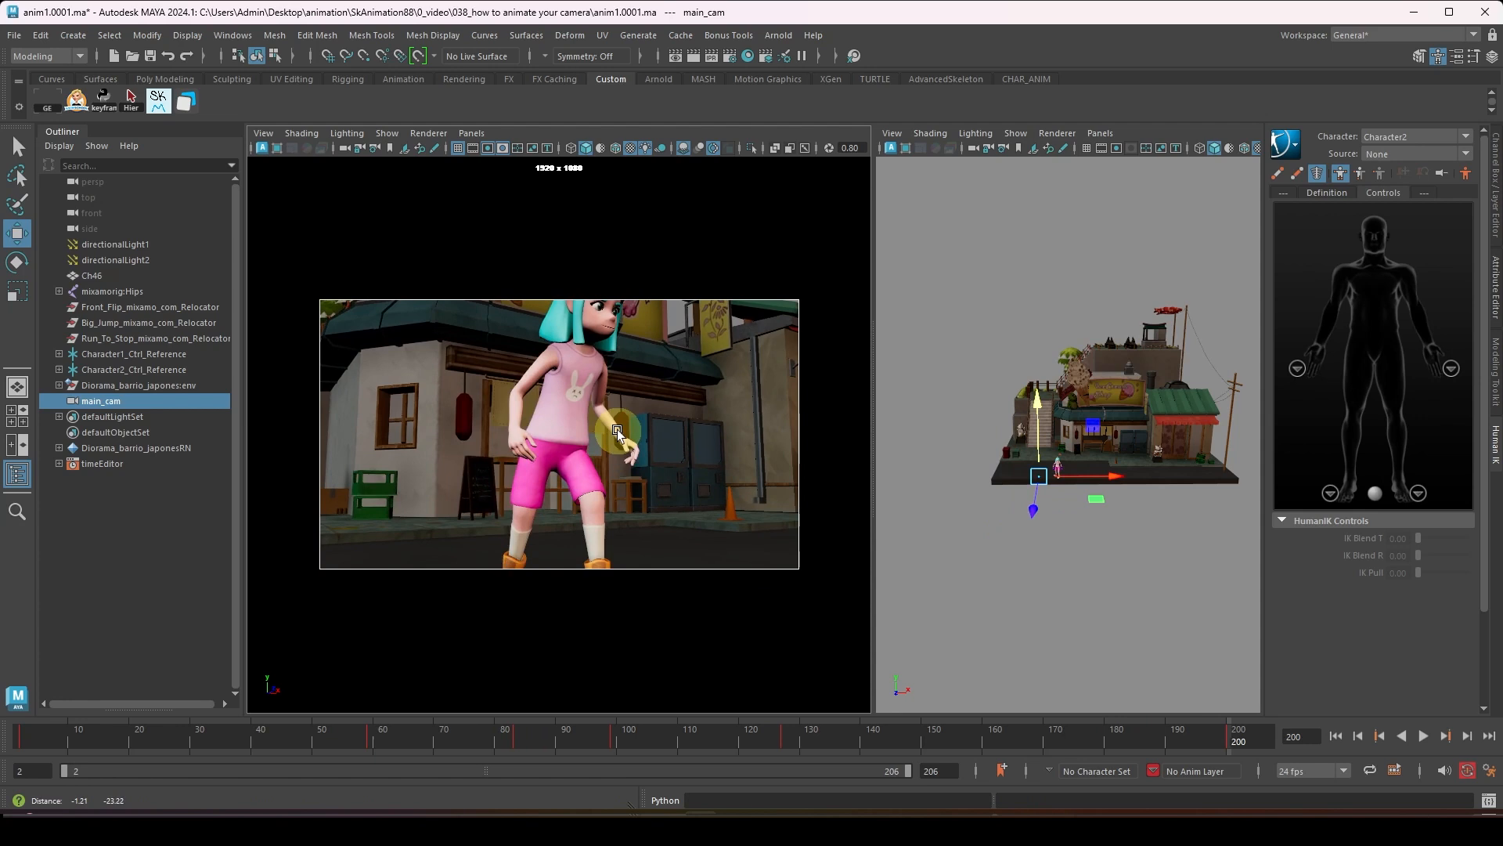
left_click(555, 437)
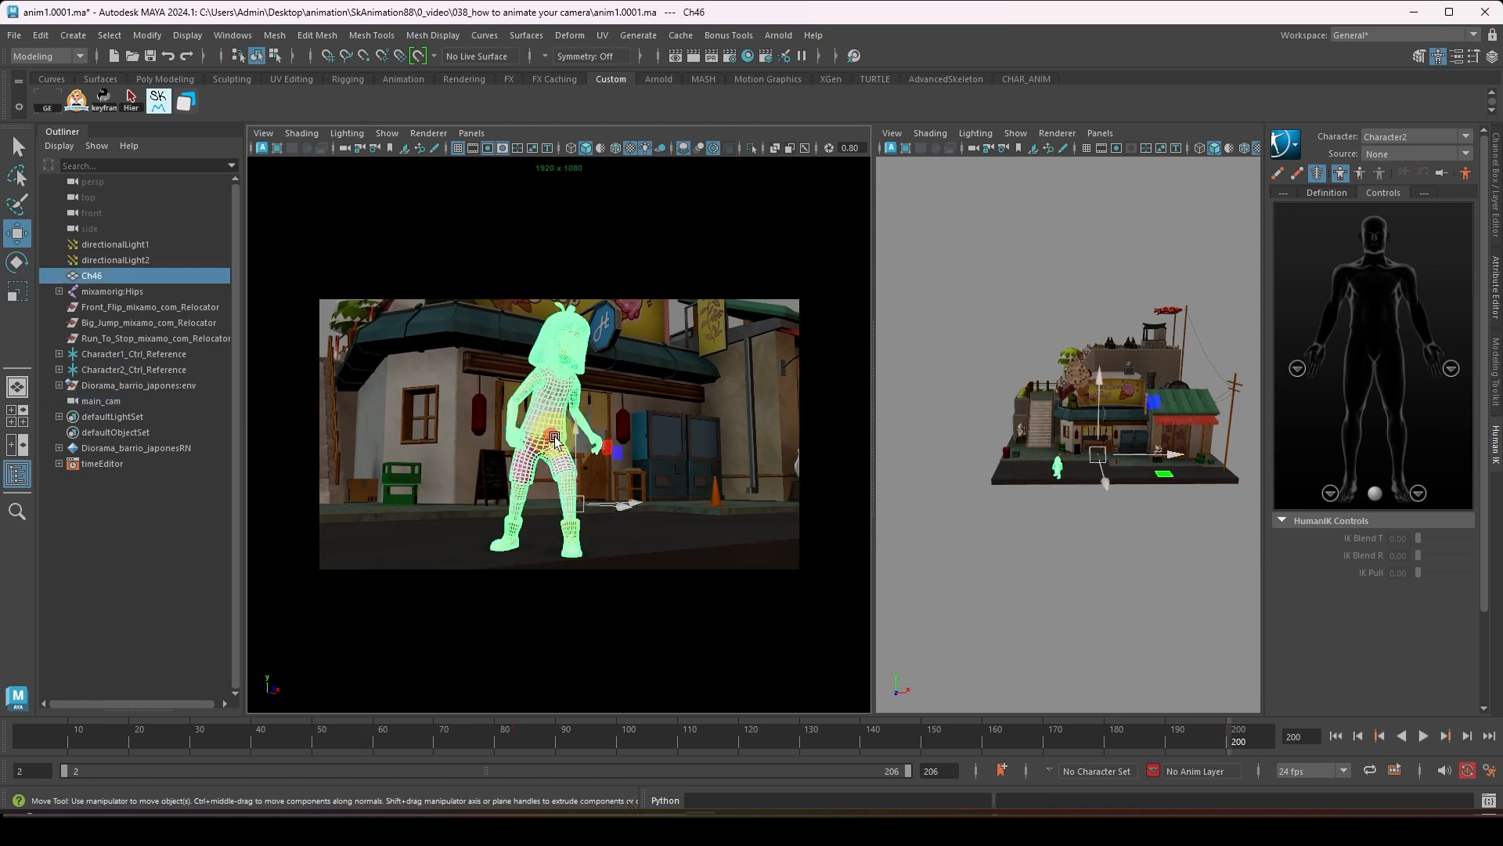
scroll(552, 468, "up", 2)
right_click_drag(644, 474, 631, 577, "alt")
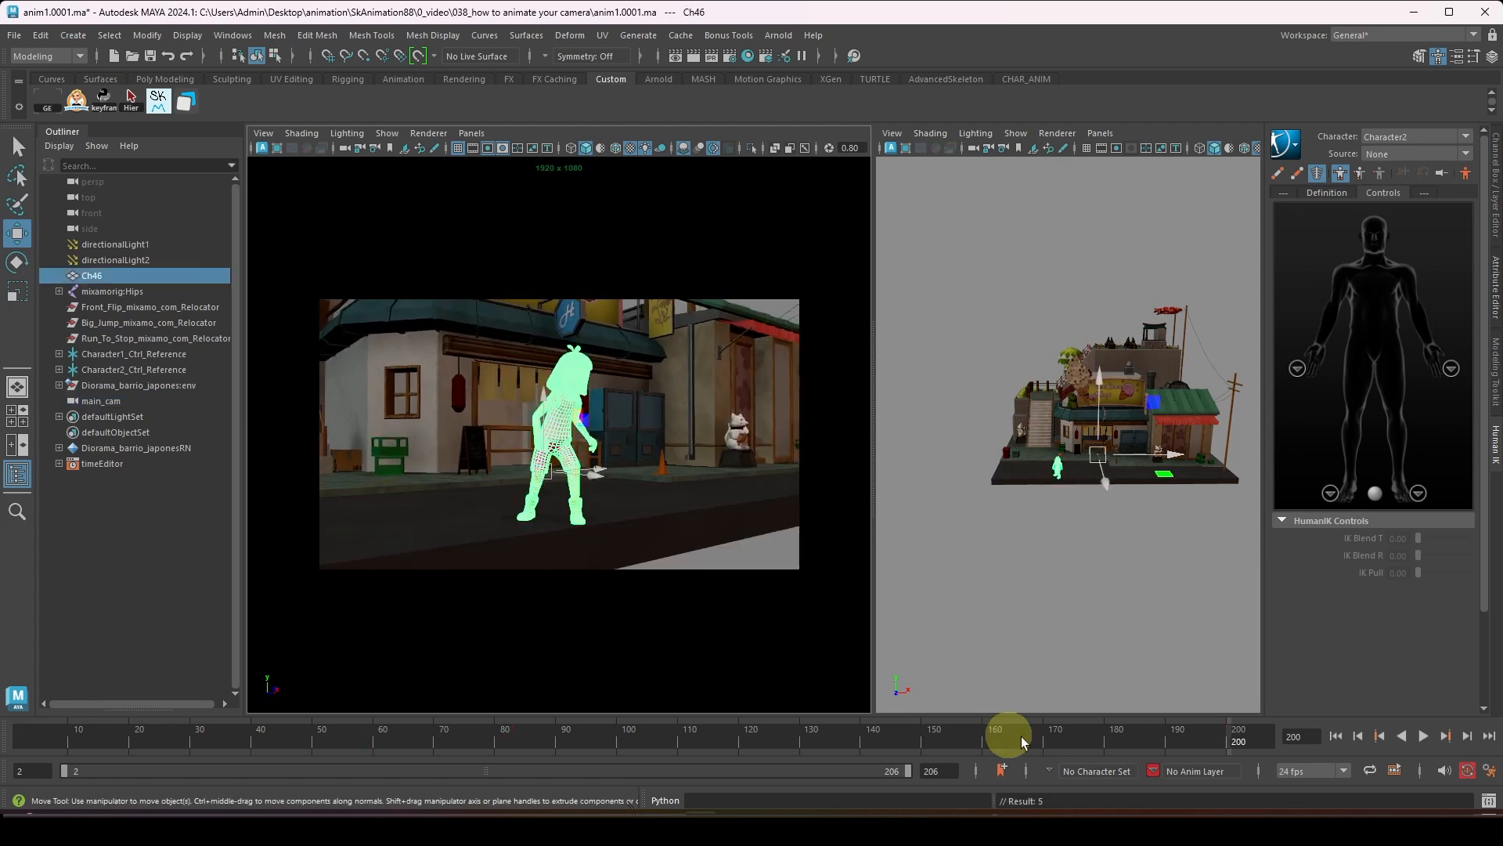
left_click_drag(1022, 740, 1231, 740)
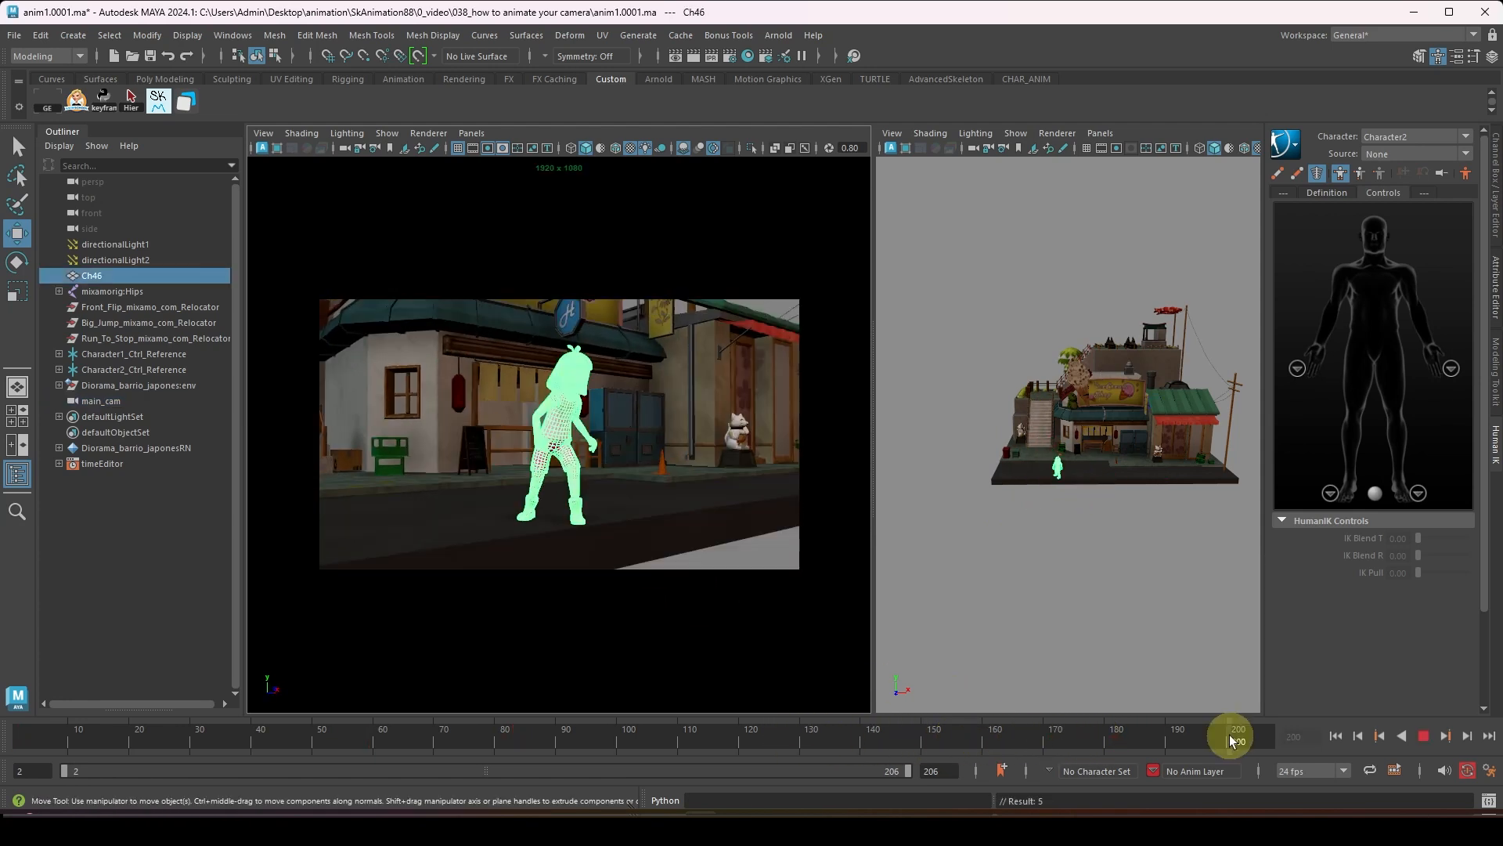
- Select main_cam and lower it at frame 200 to look up at the character, with the Ice Cream Shop sign behind her
left_click(345, 148)
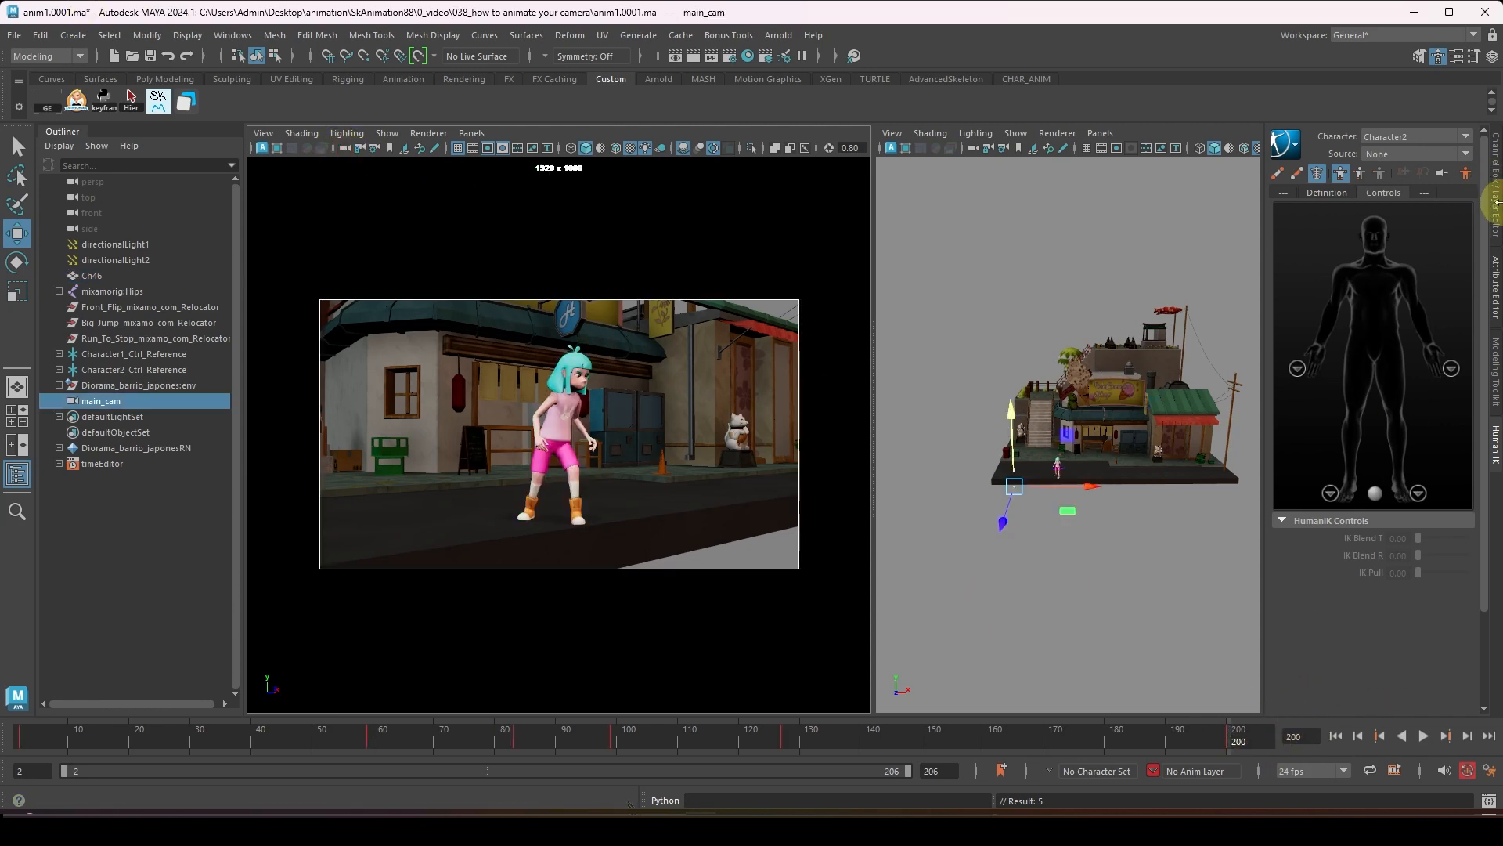
left_click(1496, 185)
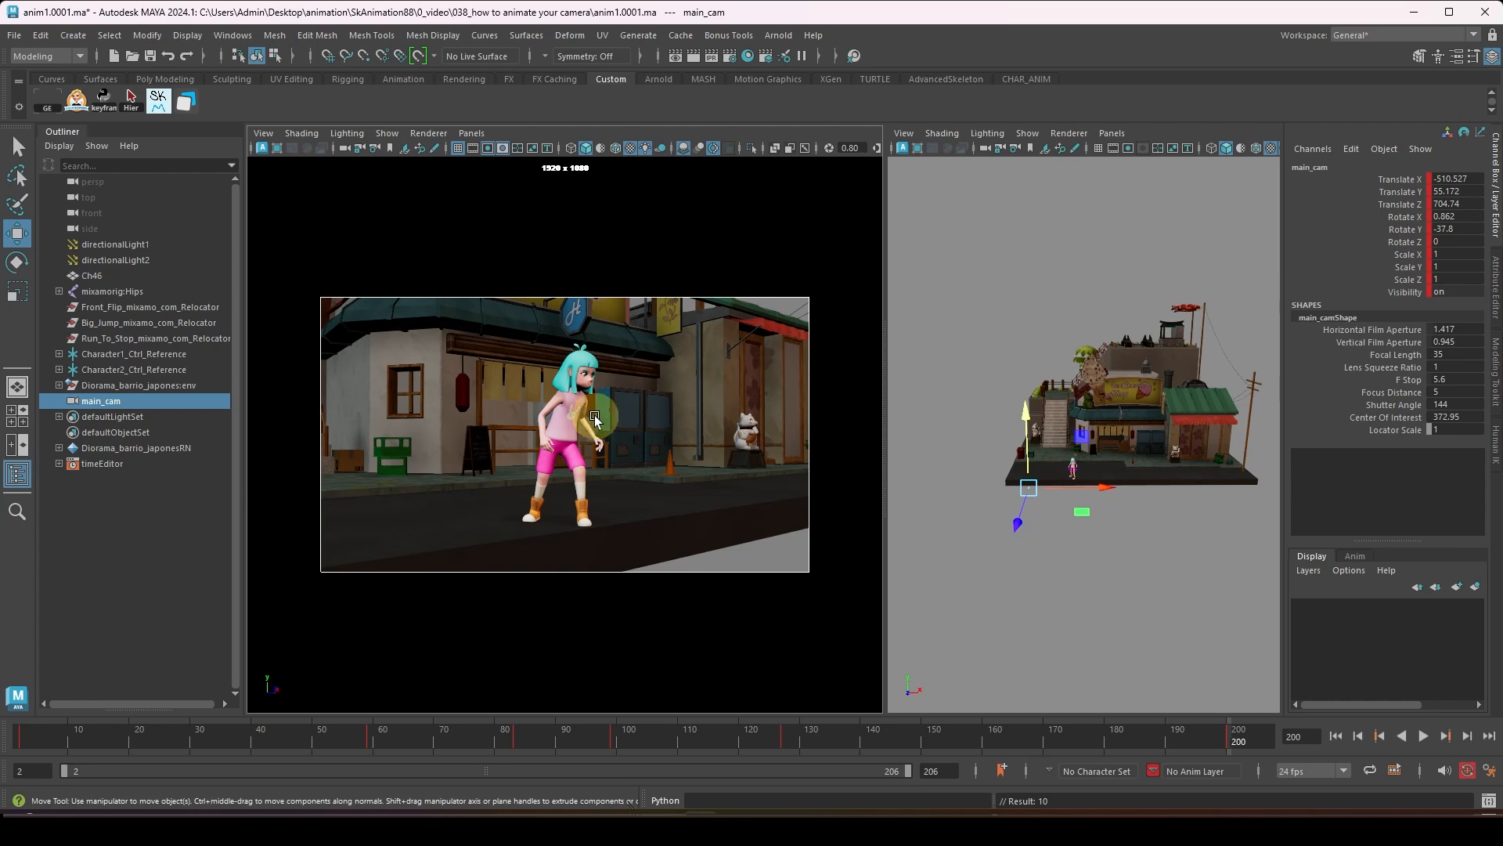
left_click_drag(595, 415, 578, 451, "alt")
middle_click_drag(577, 446, 581, 436, "alt")
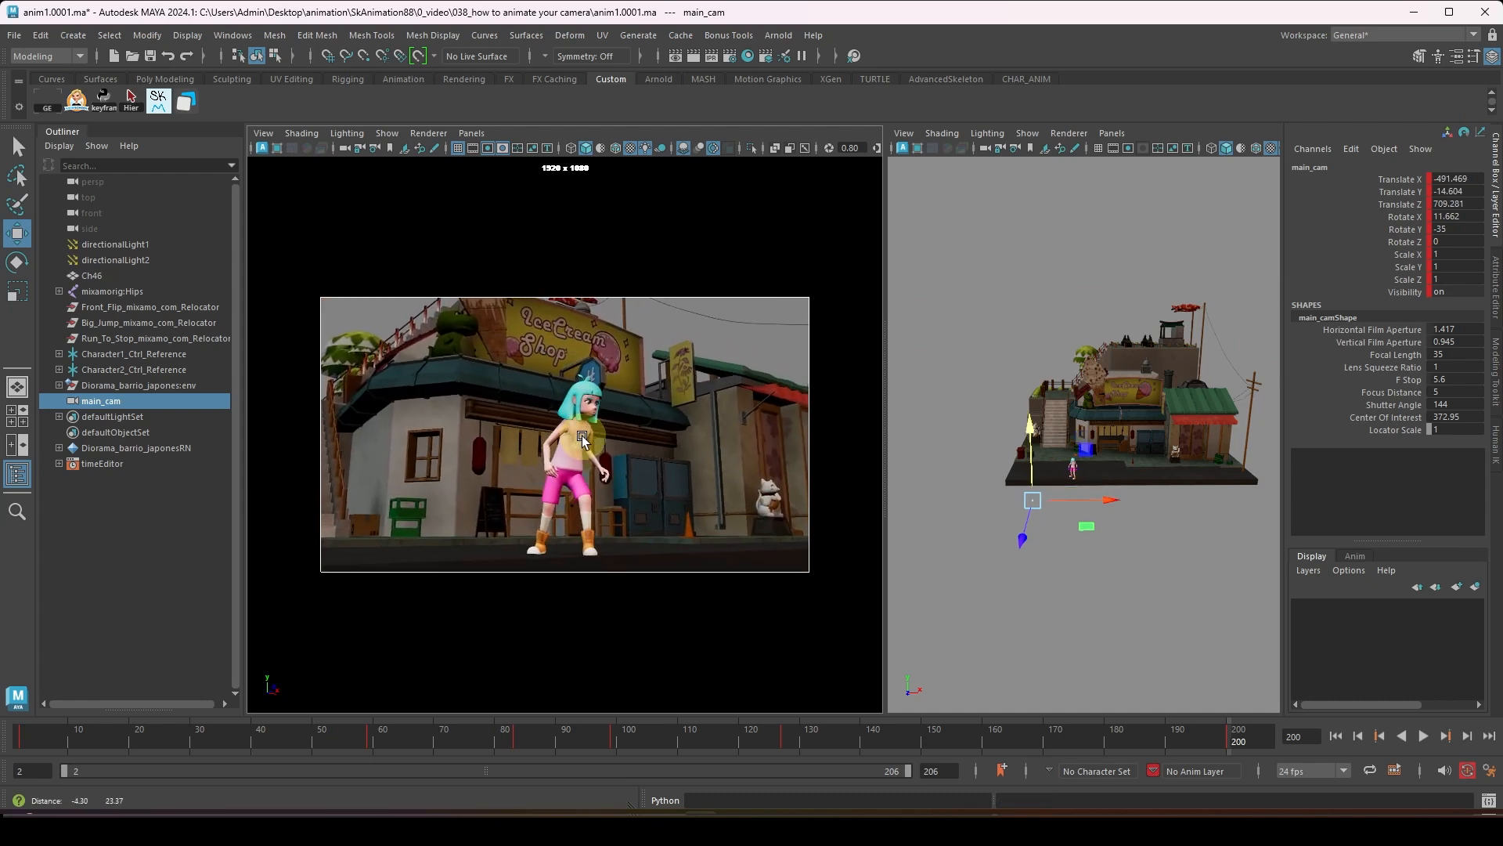
right_click_drag(581, 436, 591, 444, "alt")
left_click_drag(574, 392, 583, 390, "alt")
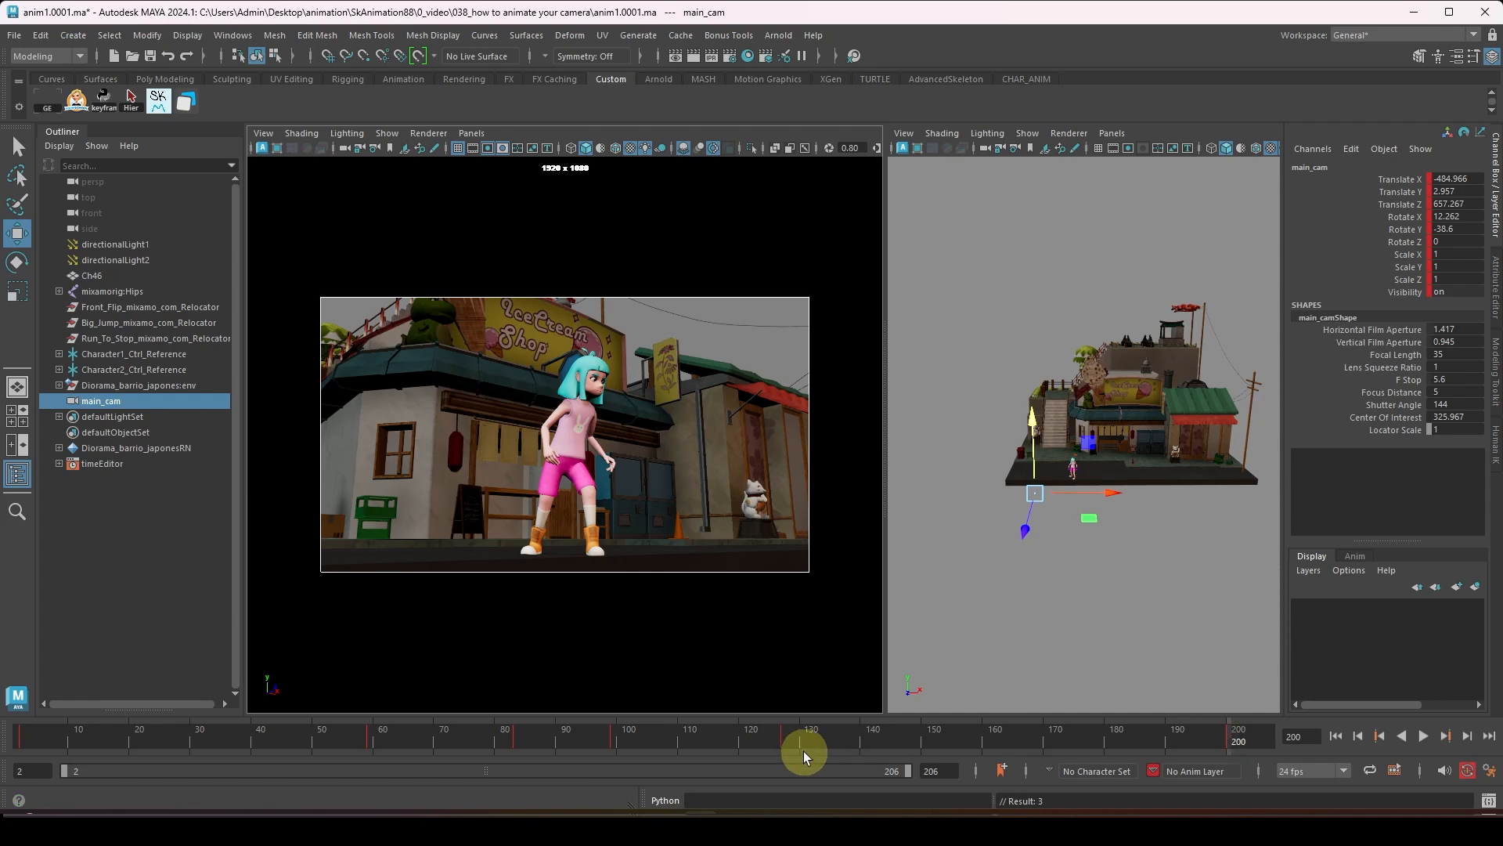
- Review main_cam's keyed framings, including frame 127, and play the animation from its start
key("period")
key("period")
key("period")
key("period")
key("period")
key("period")
left_click(794, 736)
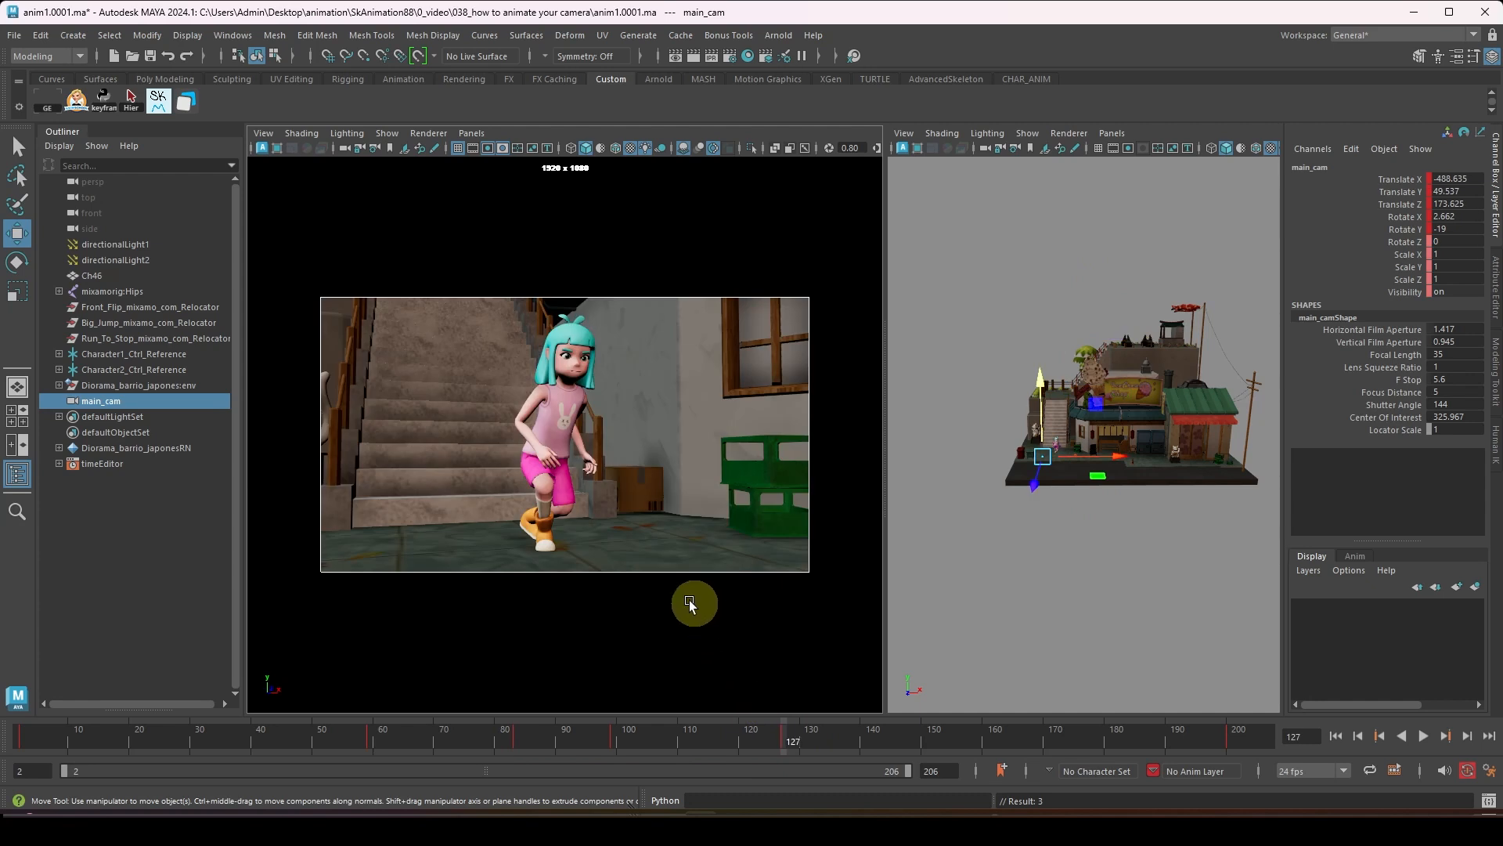
left_click(22, 738)
key("alt+v")
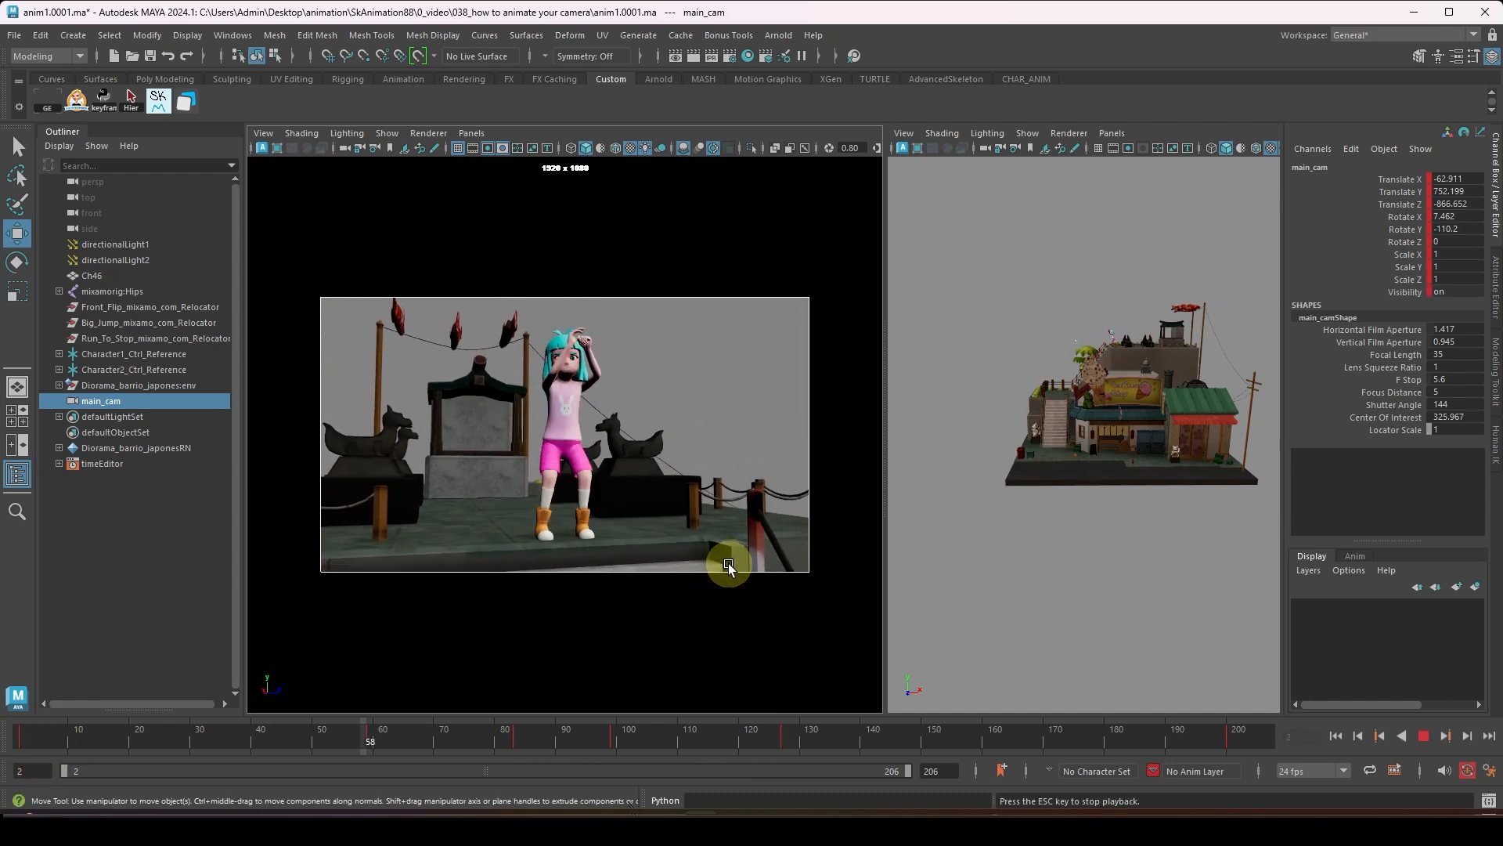
key("alt+v")
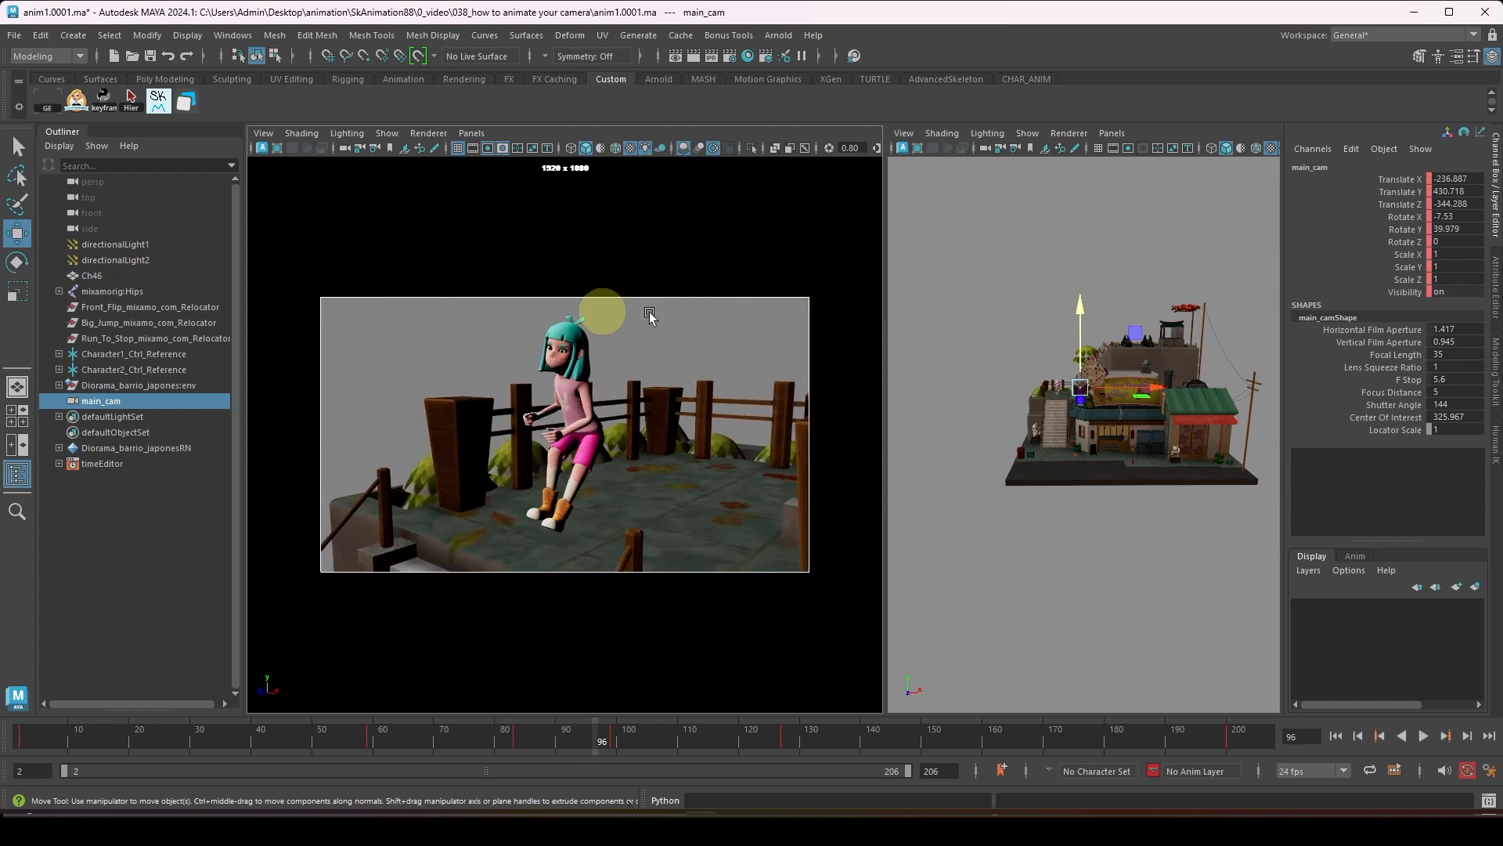
- Return to frame 2 and step forward through main_cam's keys to compare the framing at each key pose
left_click_drag(258, 736, 25, 748)
left_click(982, 480)
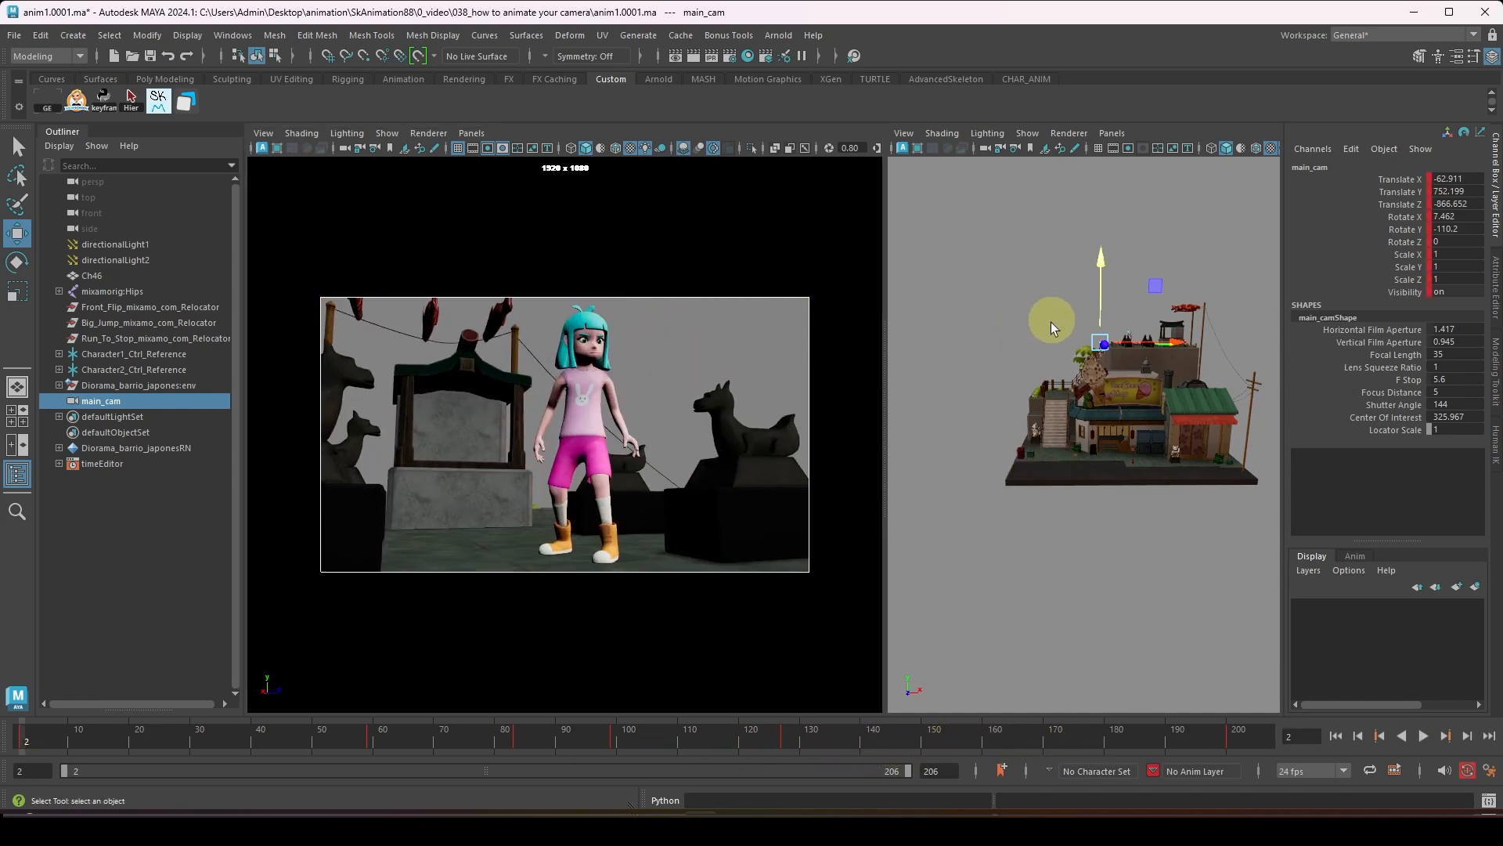
key("q")
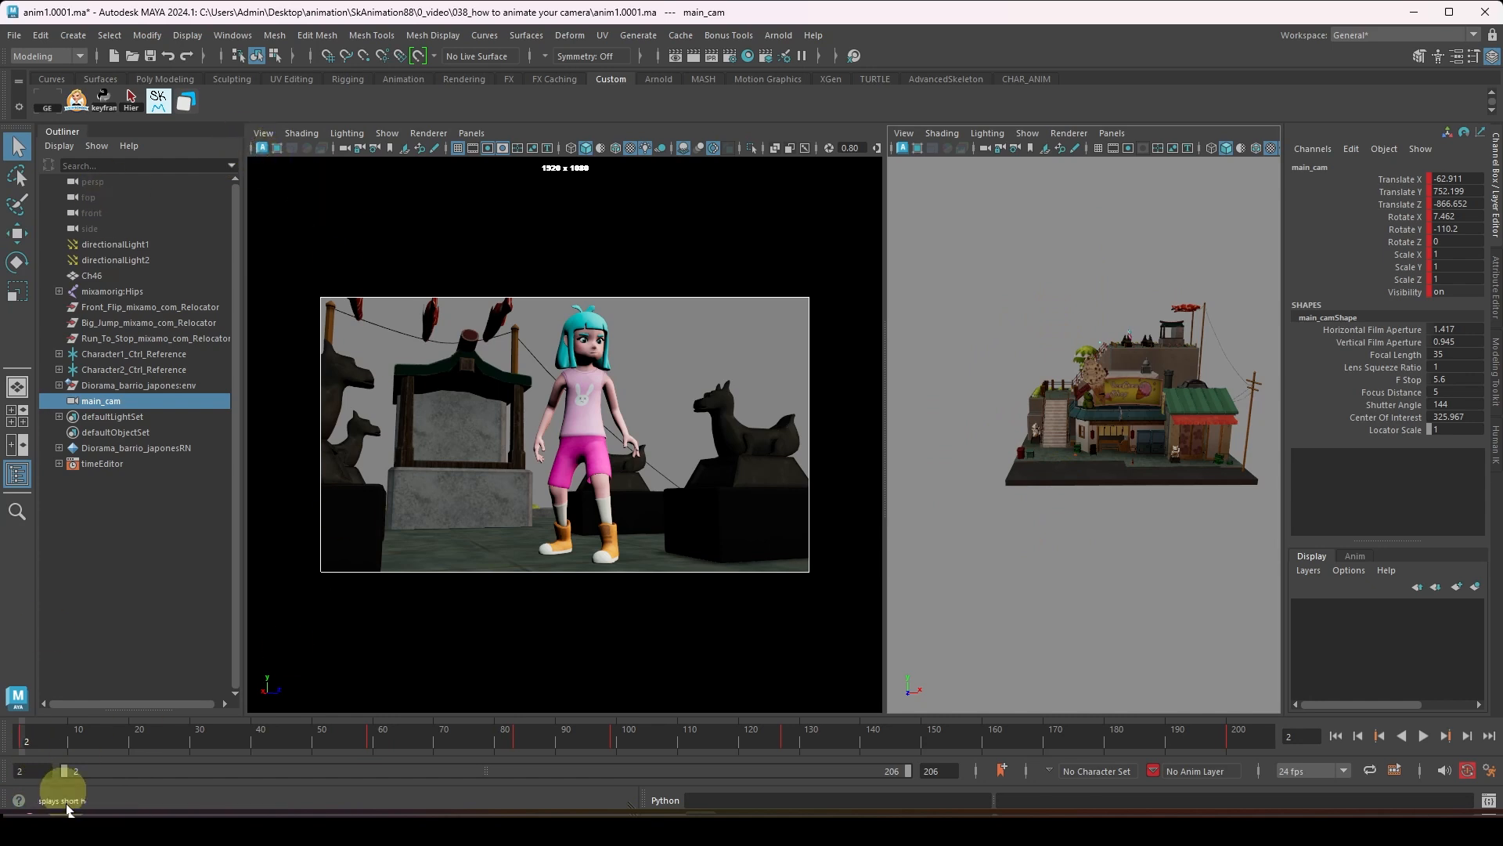
key("period")
key("period")
key("period")
key("period")
key("period")
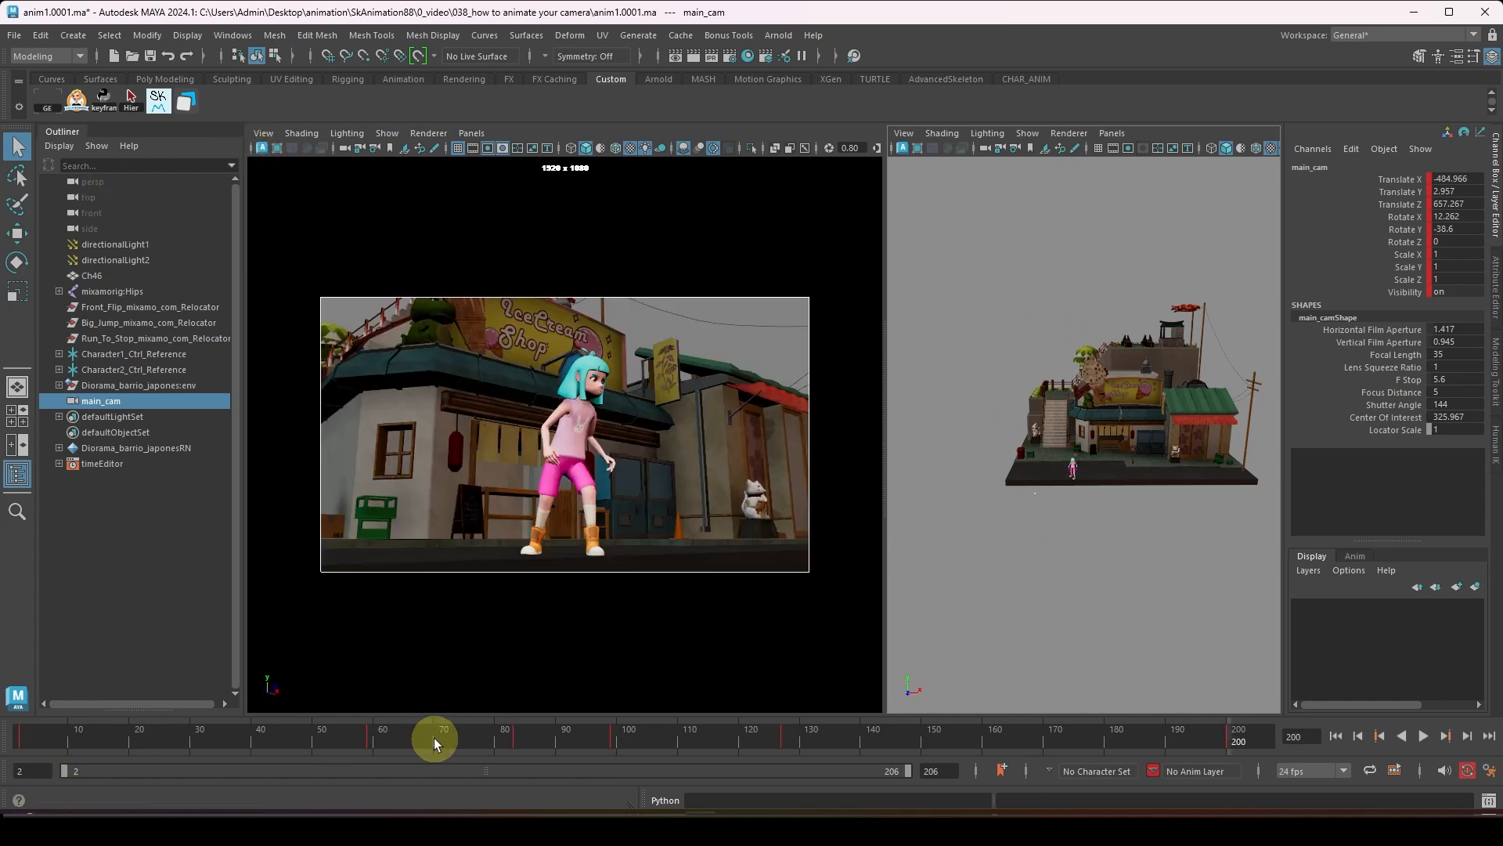
key("period")
key("period")
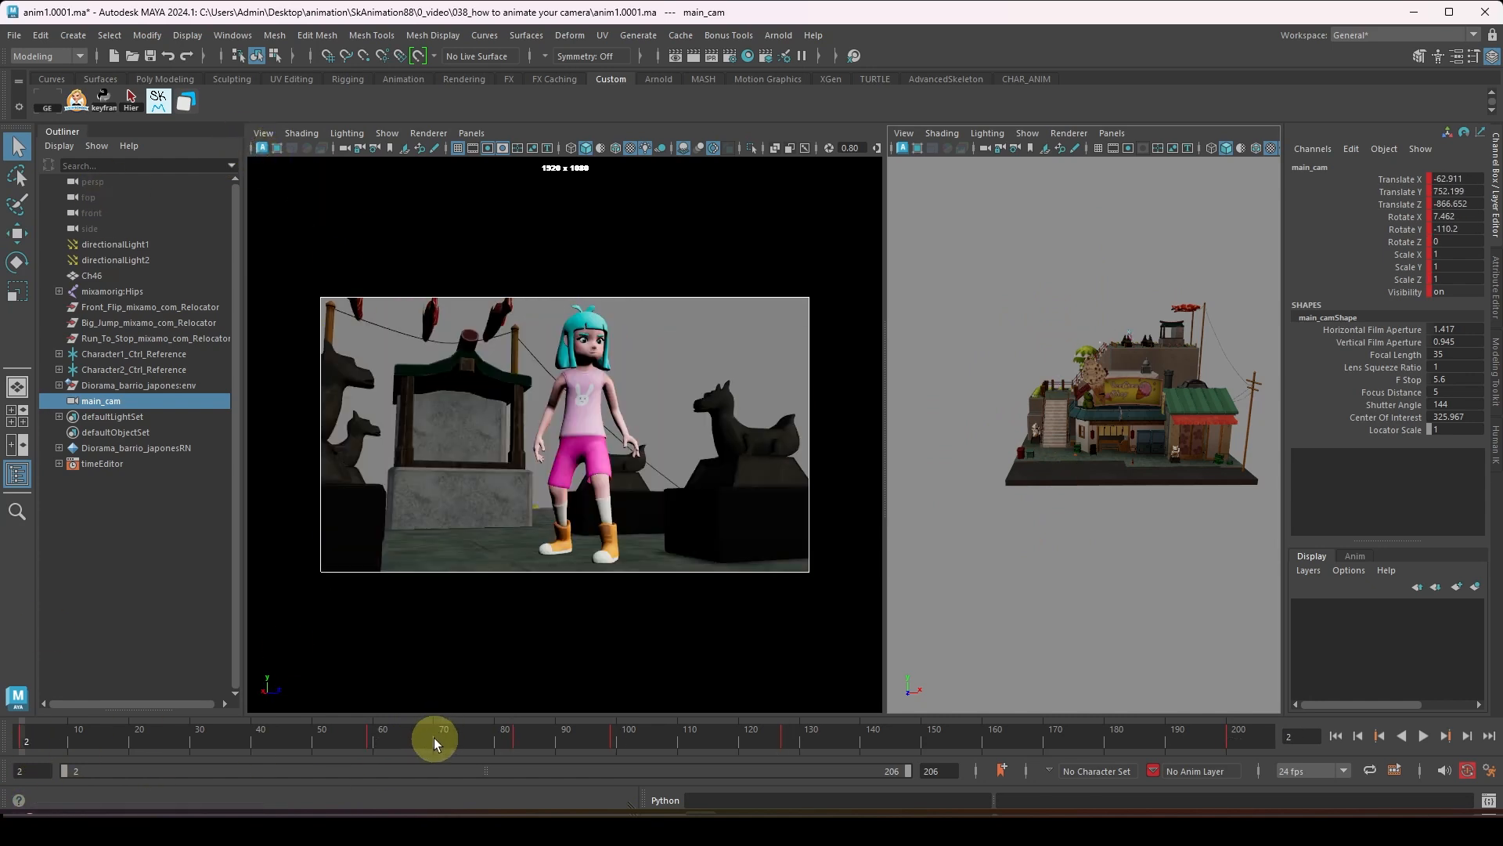
- Step back through main_cam's keys and scrub past frame 59 to check the character's framing between keys
key("comma")
key("comma")
key("comma")
key("comma")
key("comma")
key("comma")
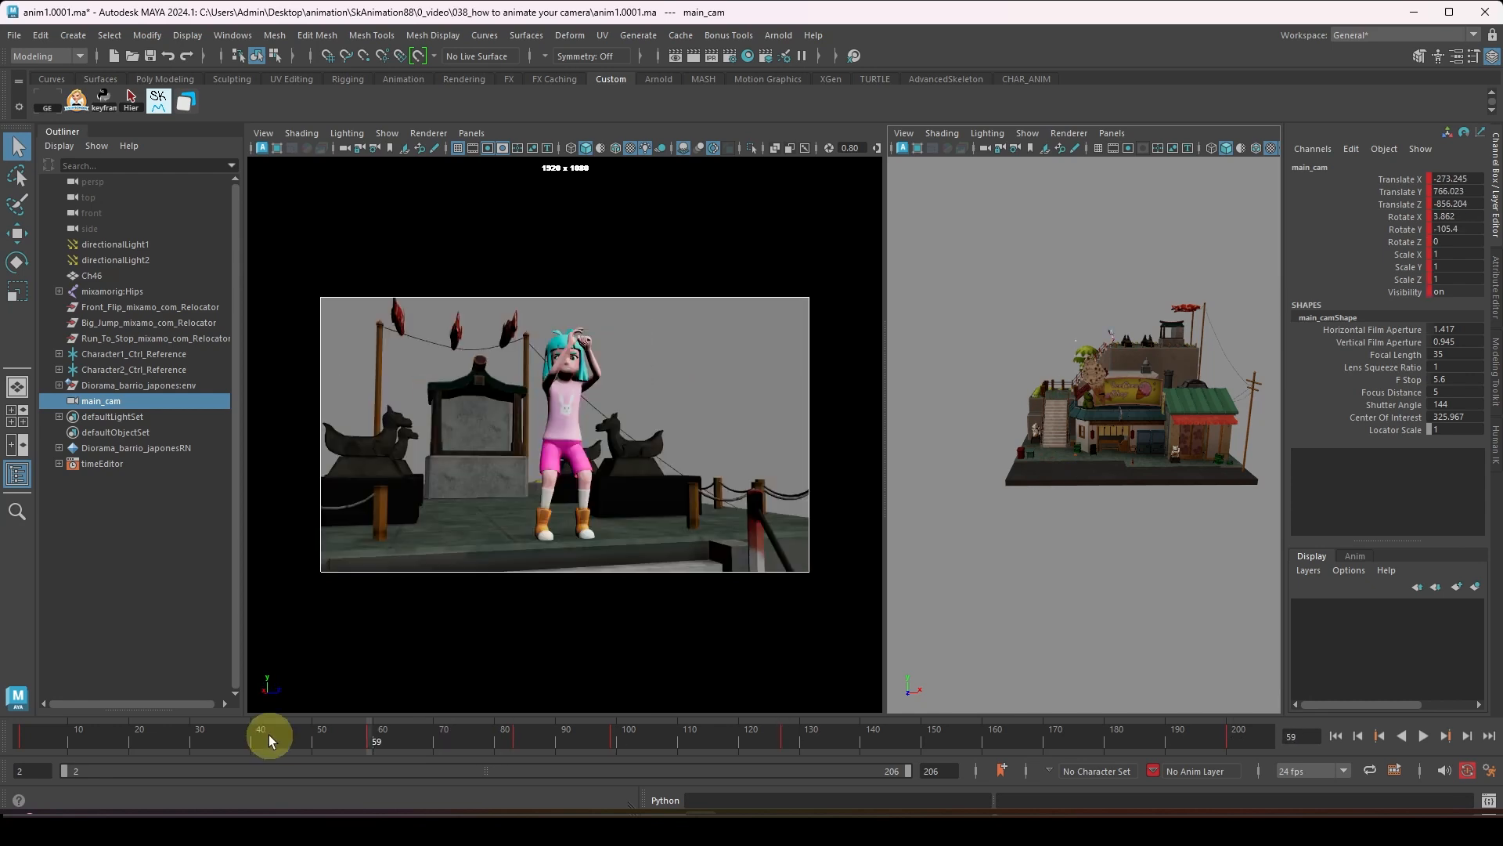
left_click_drag(82, 738, 394, 744)
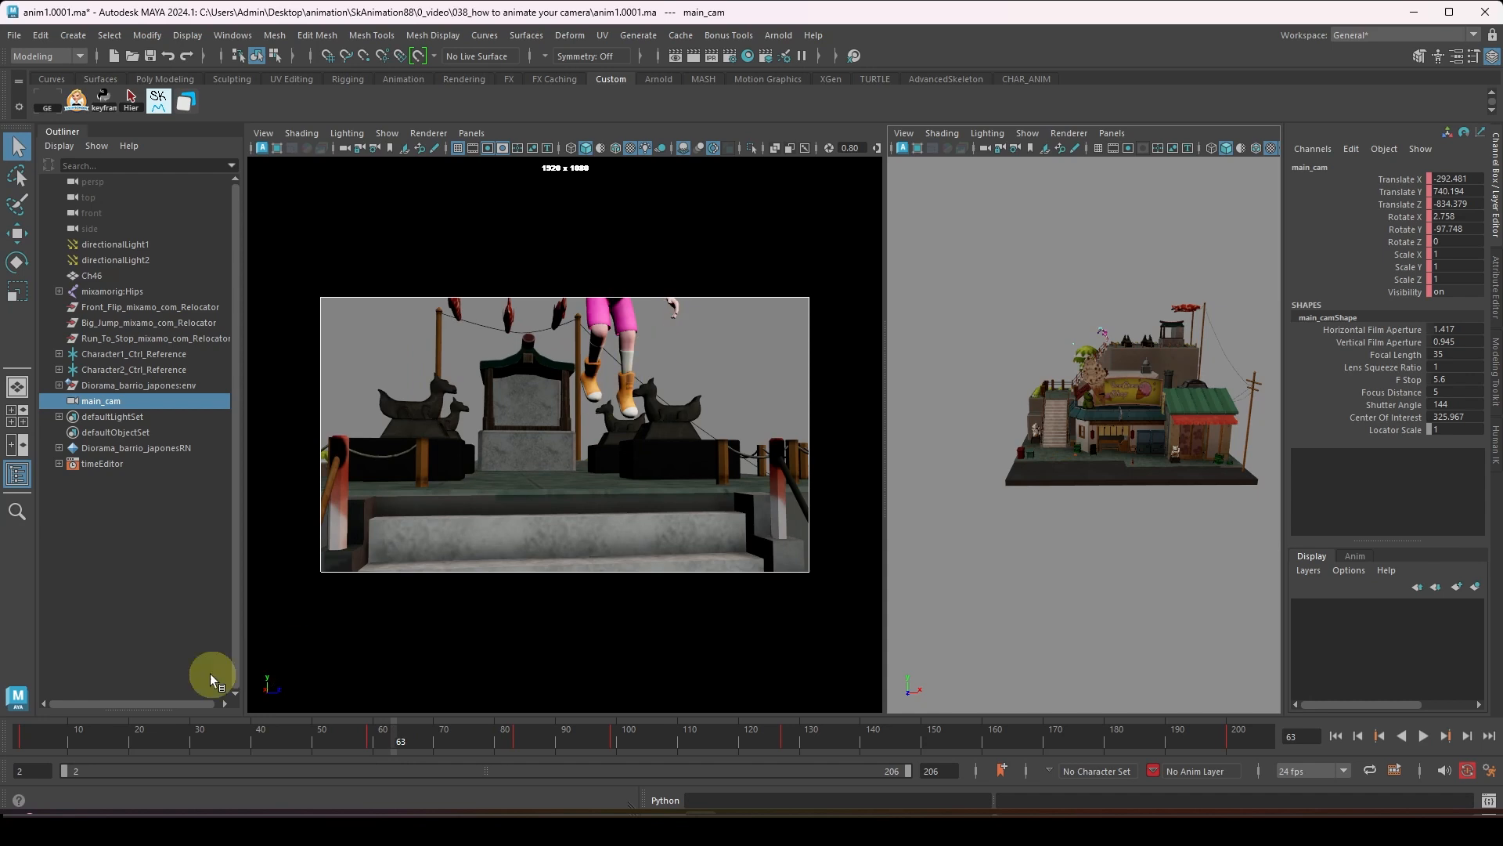
mouse_move(73, 730)
left_mouse_down()
mouse_move(515, 744)
mouse_move(453, 736)
left_mouse_up()
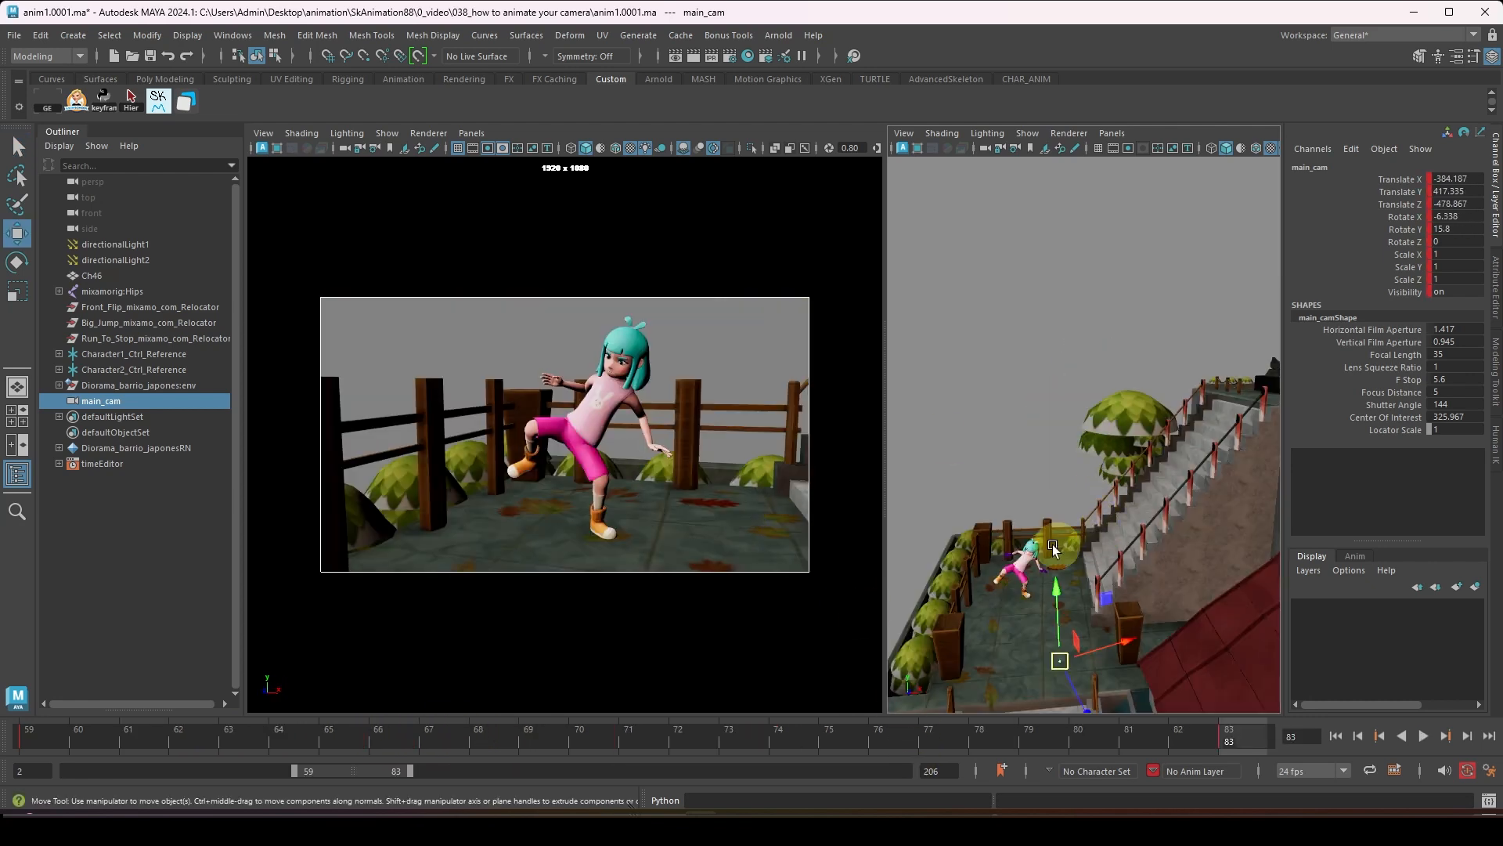
- Select main_cam, focus the perspective view on it, and create a motion trail of its path over frames 59–83
left_click(348, 150)
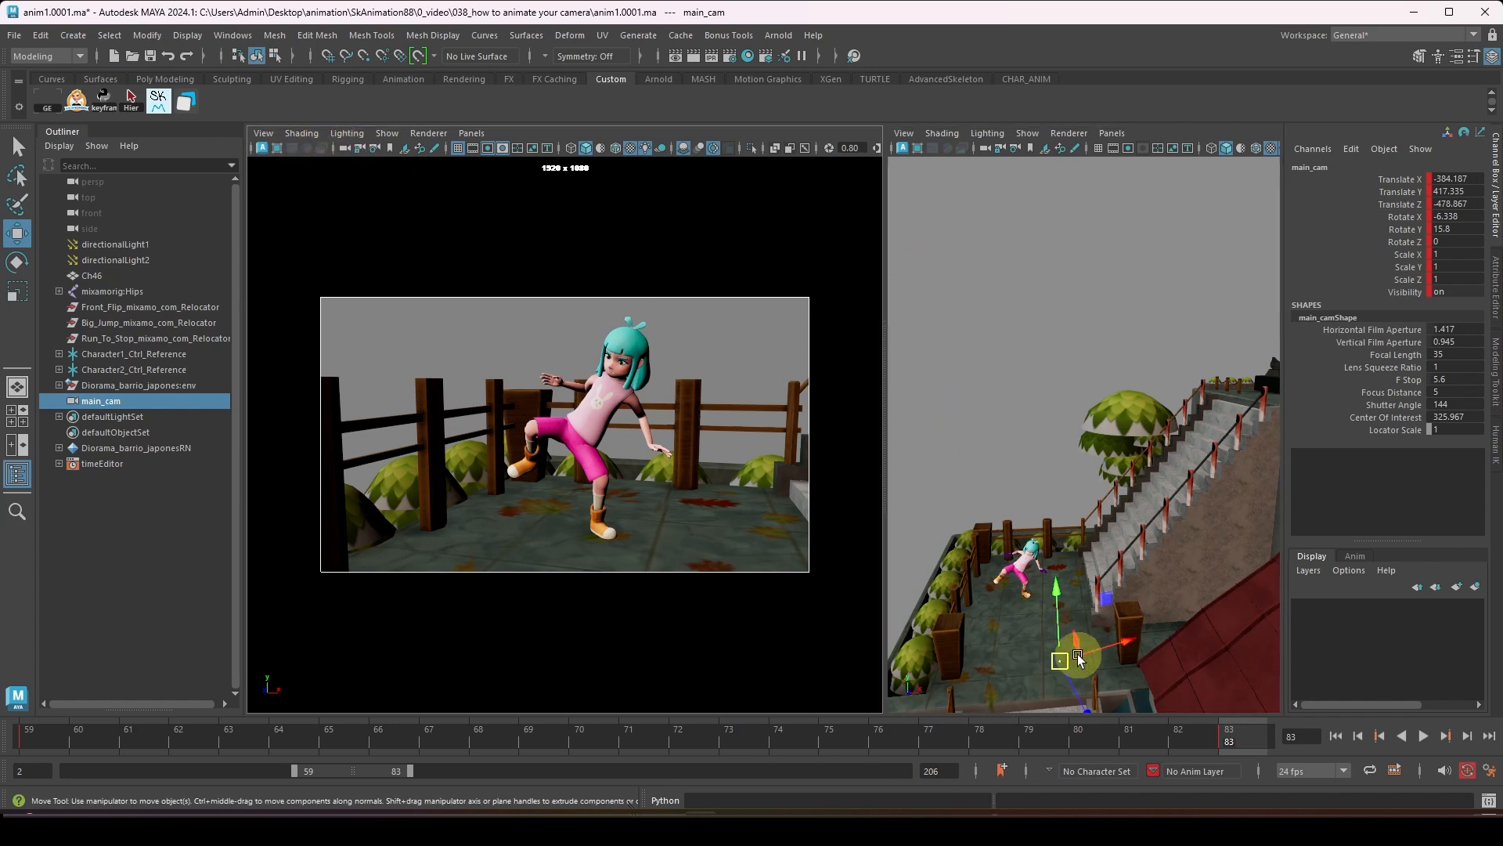
key("f")
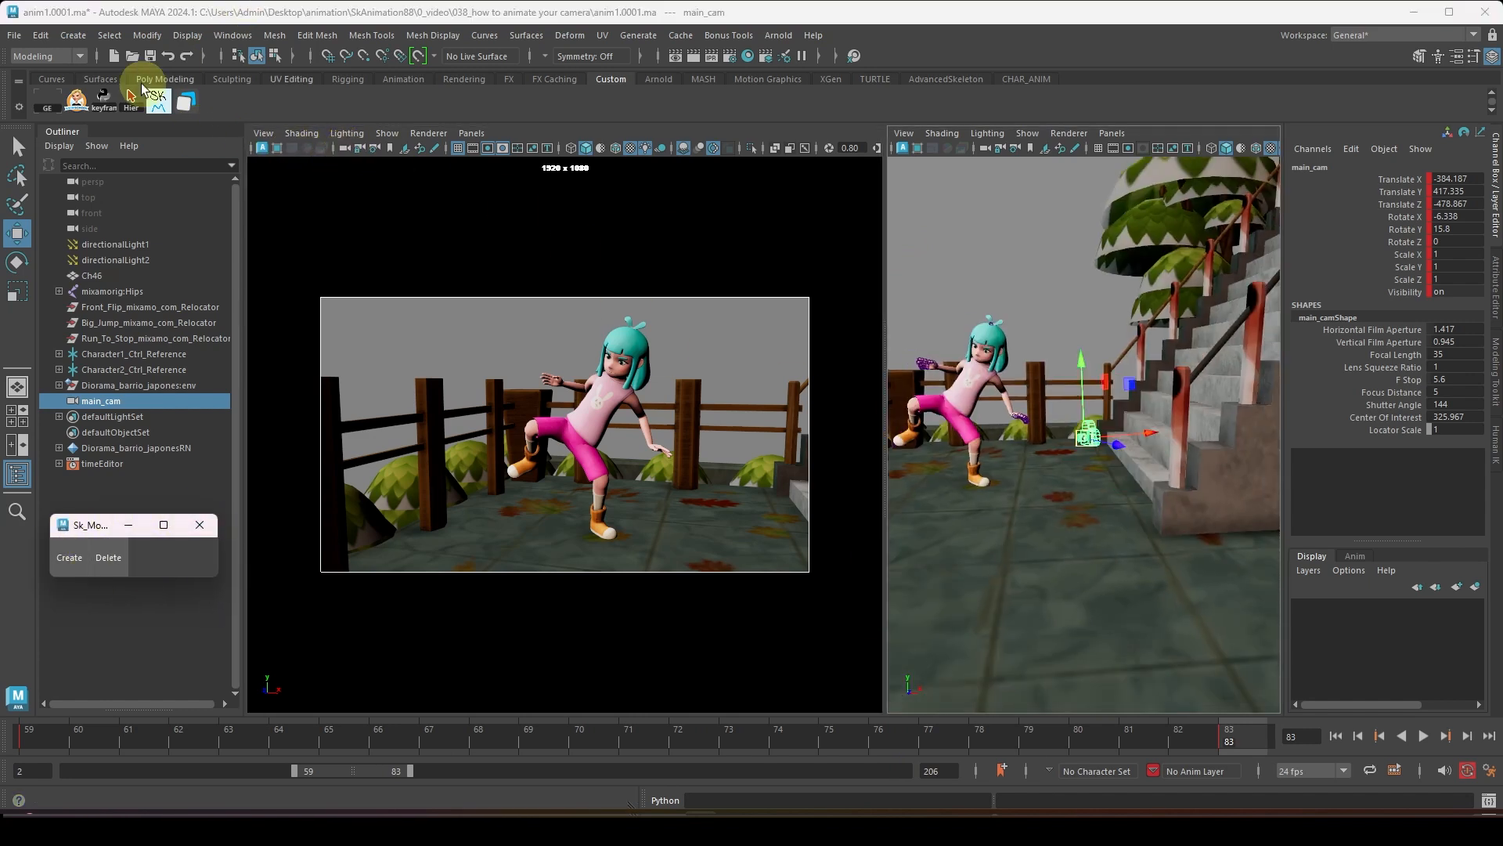
left_click(403, 80)
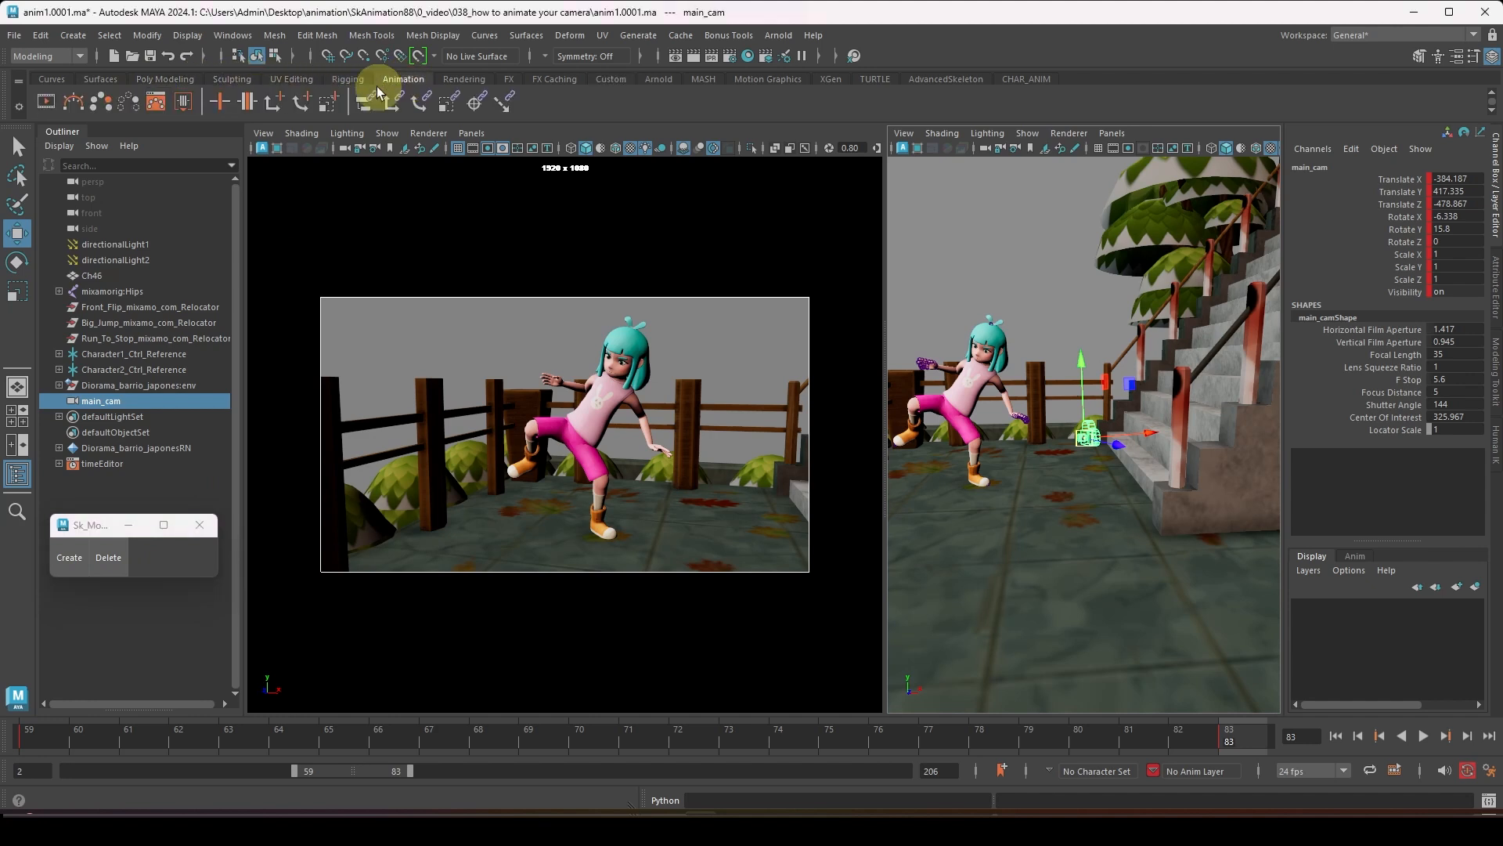
left_click(70, 106)
left_click_drag(1018, 411, 1180, 399, "alt")
right_click_drag(1180, 399, 1018, 423, "alt")
- Scrub to frame 68, then raise main_cam and pull it back to frame the character flipping in mid-air
left_click_drag(196, 756, 394, 754)
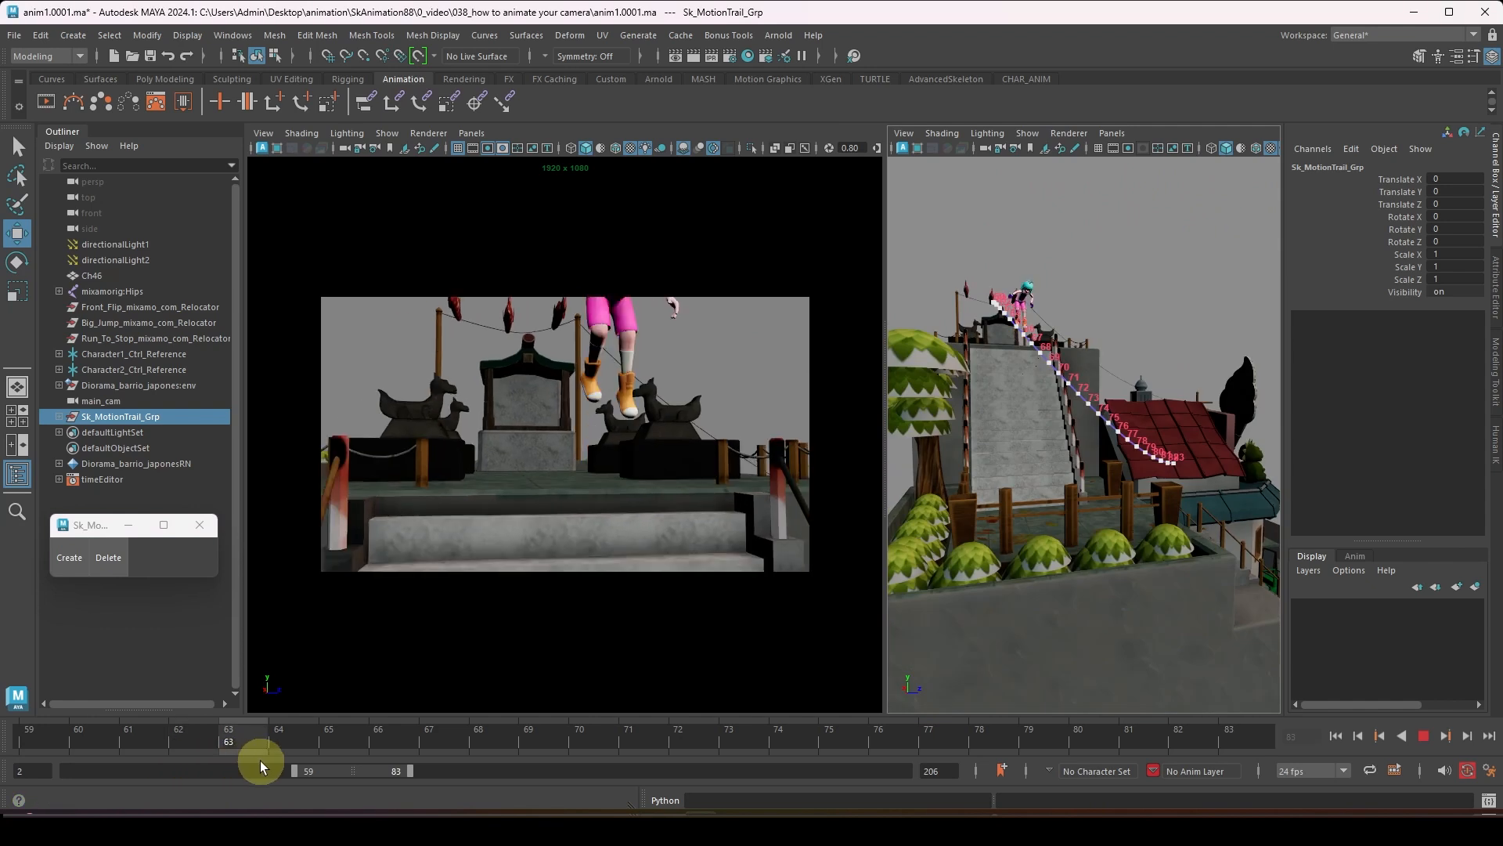
left_click_drag(882, 490, 1063, 466, "alt")
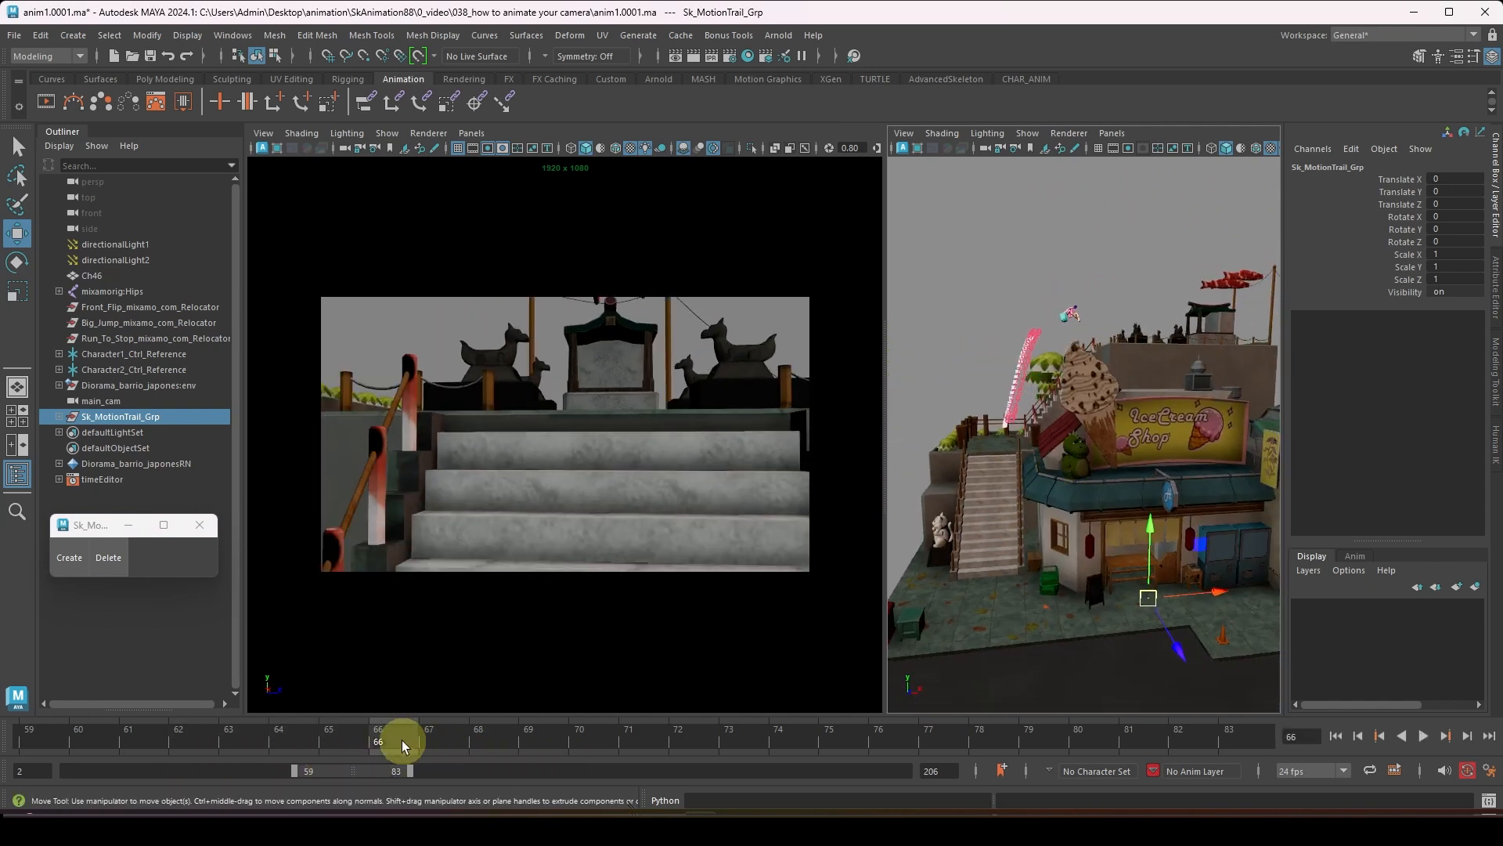
left_click_drag(402, 742, 499, 744)
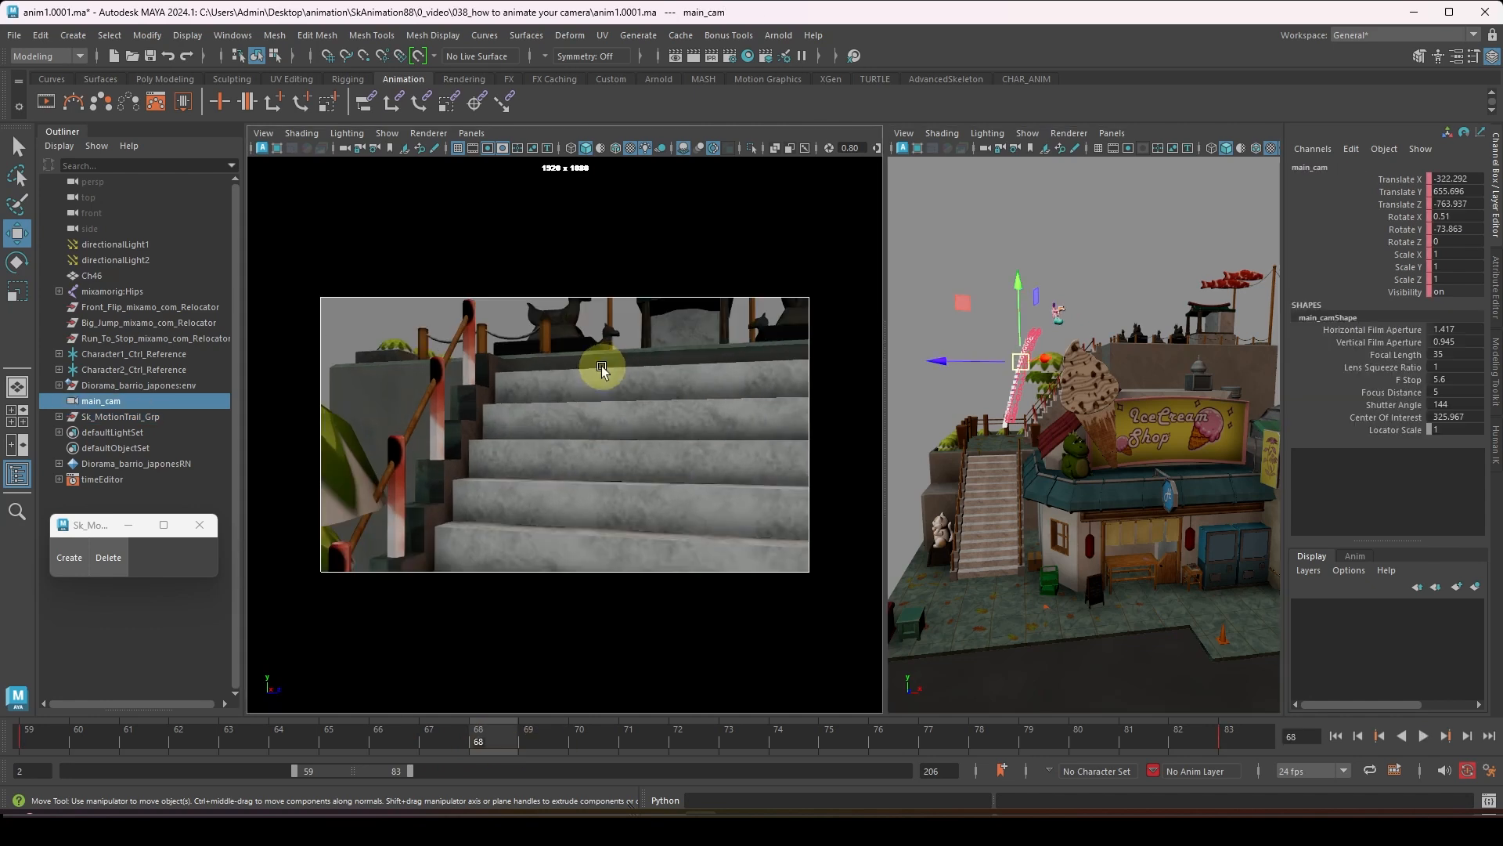
middle_click_drag(602, 368, 604, 444, "alt")
right_click_drag(603, 444, 584, 412, "alt")
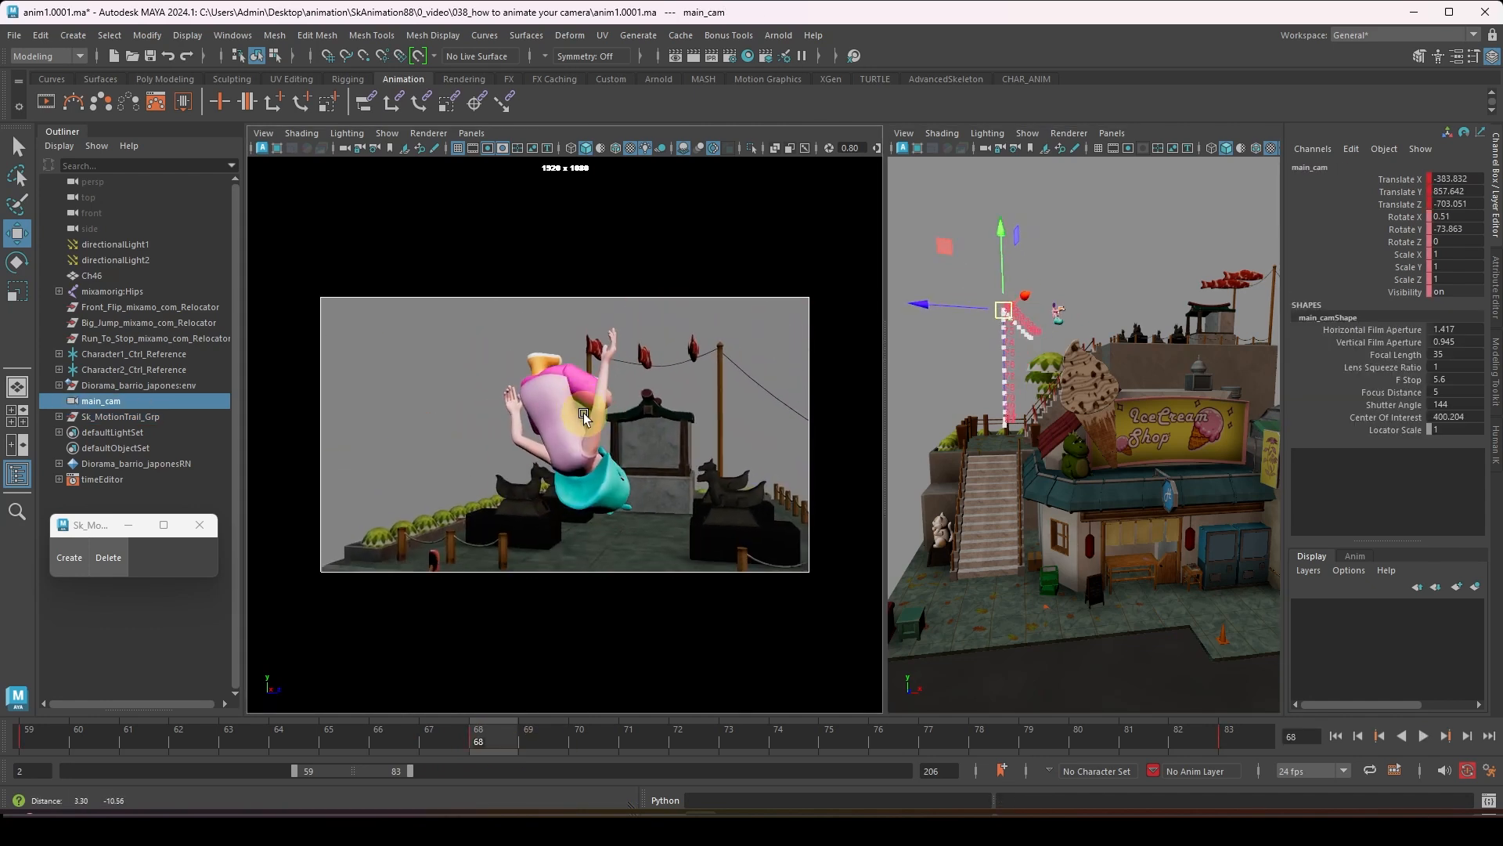
- Enlarge the perspective view and examine main_cam's motion trail around frame 68 from above and from the side
left_click_drag(1259, 354, 1059, 426, "alt")
right_click_drag(1059, 426, 1080, 395, "alt")
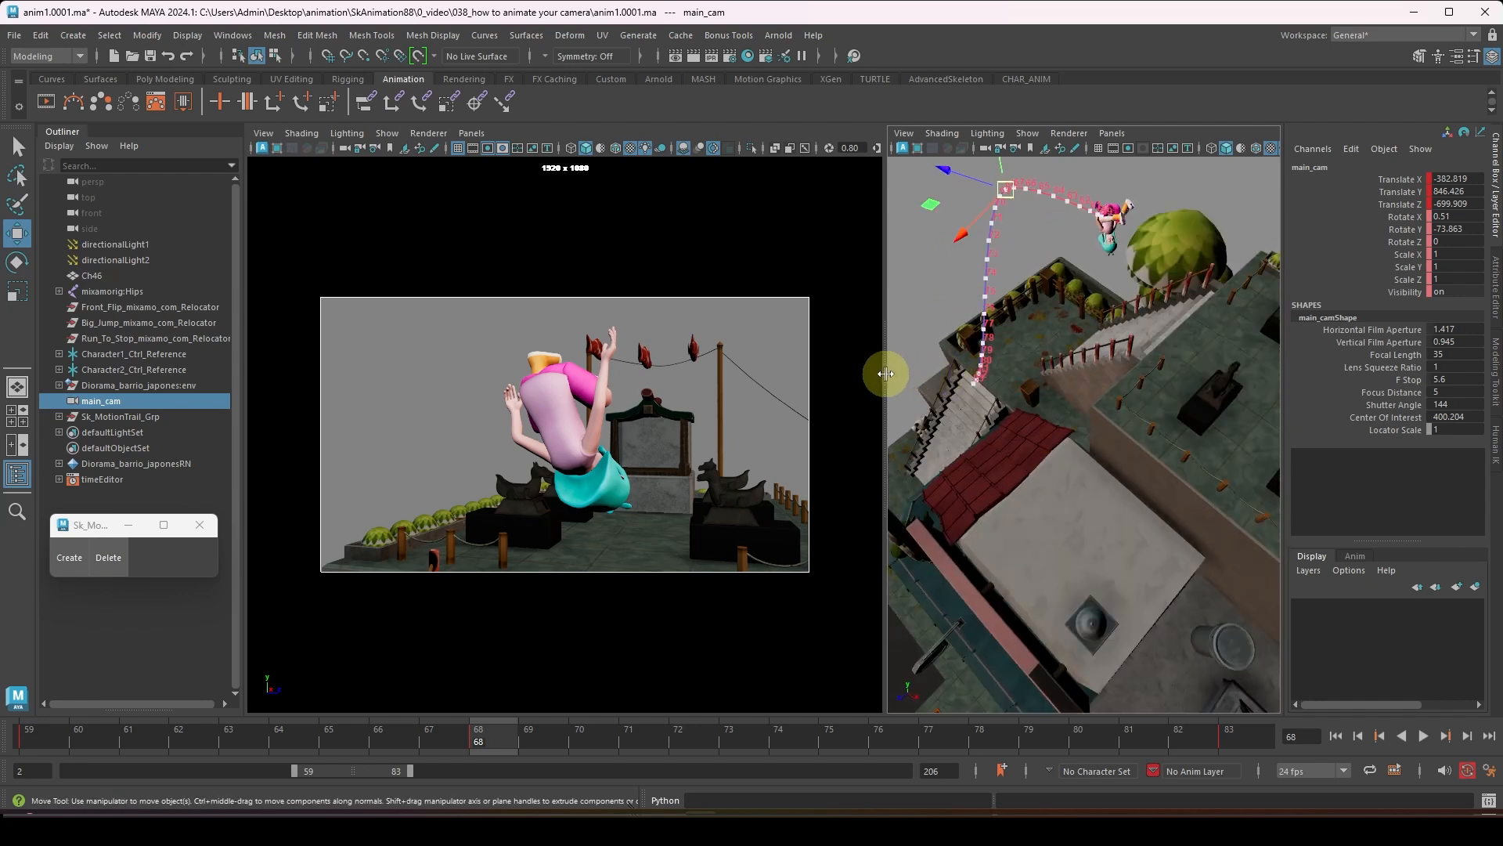
left_click_drag(886, 374, 653, 368)
middle_click_drag(916, 282, 957, 518, "alt")
left_click_drag(957, 518, 1090, 415, "alt")
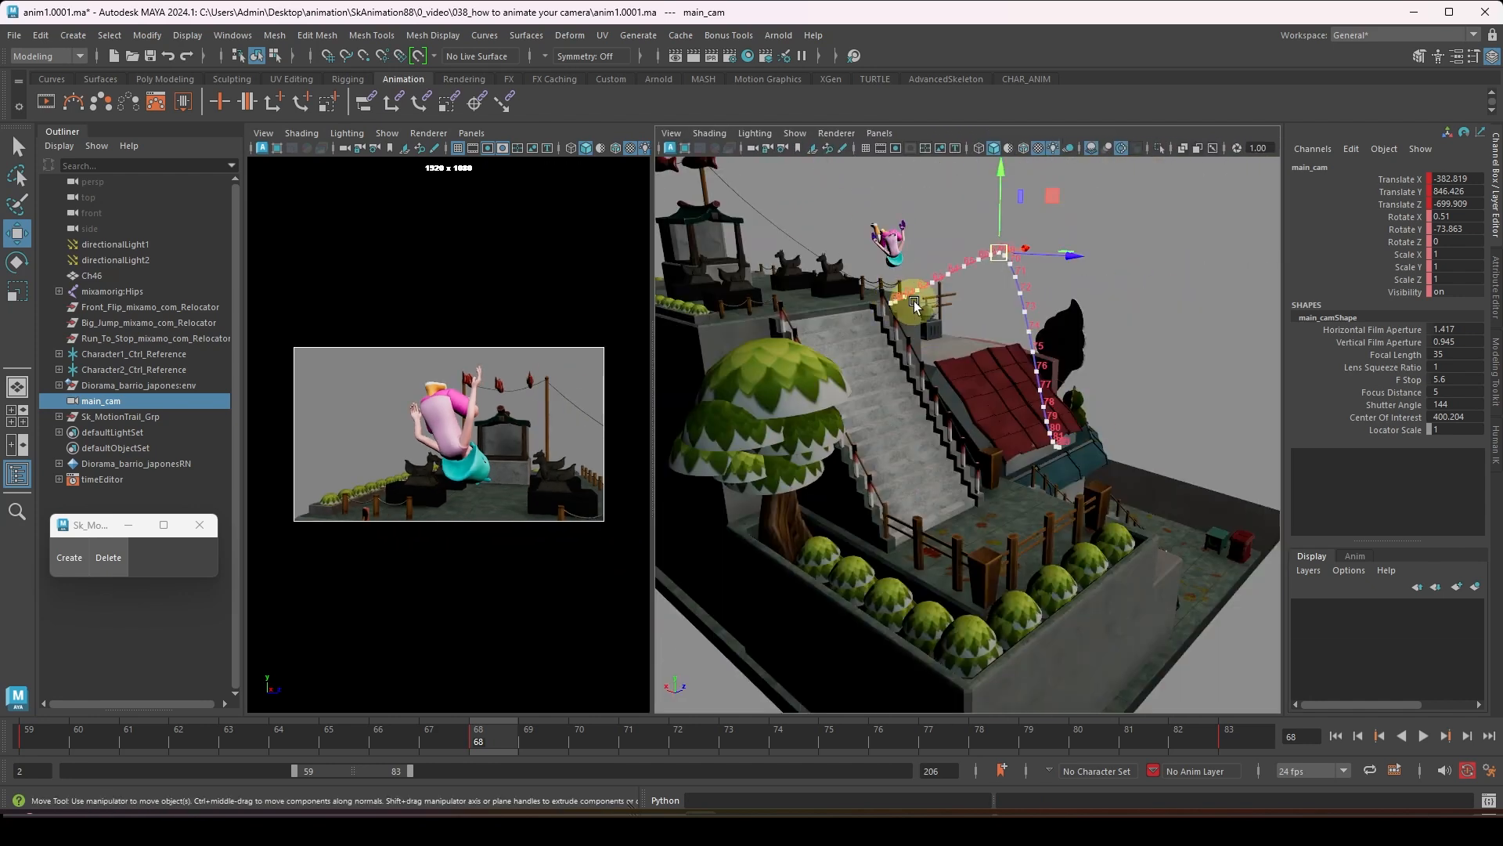
- Enlarge the camera view and reposition main_cam to frame the falling character at frames 78 and 74
left_click_drag(915, 306, 1002, 354, "alt")
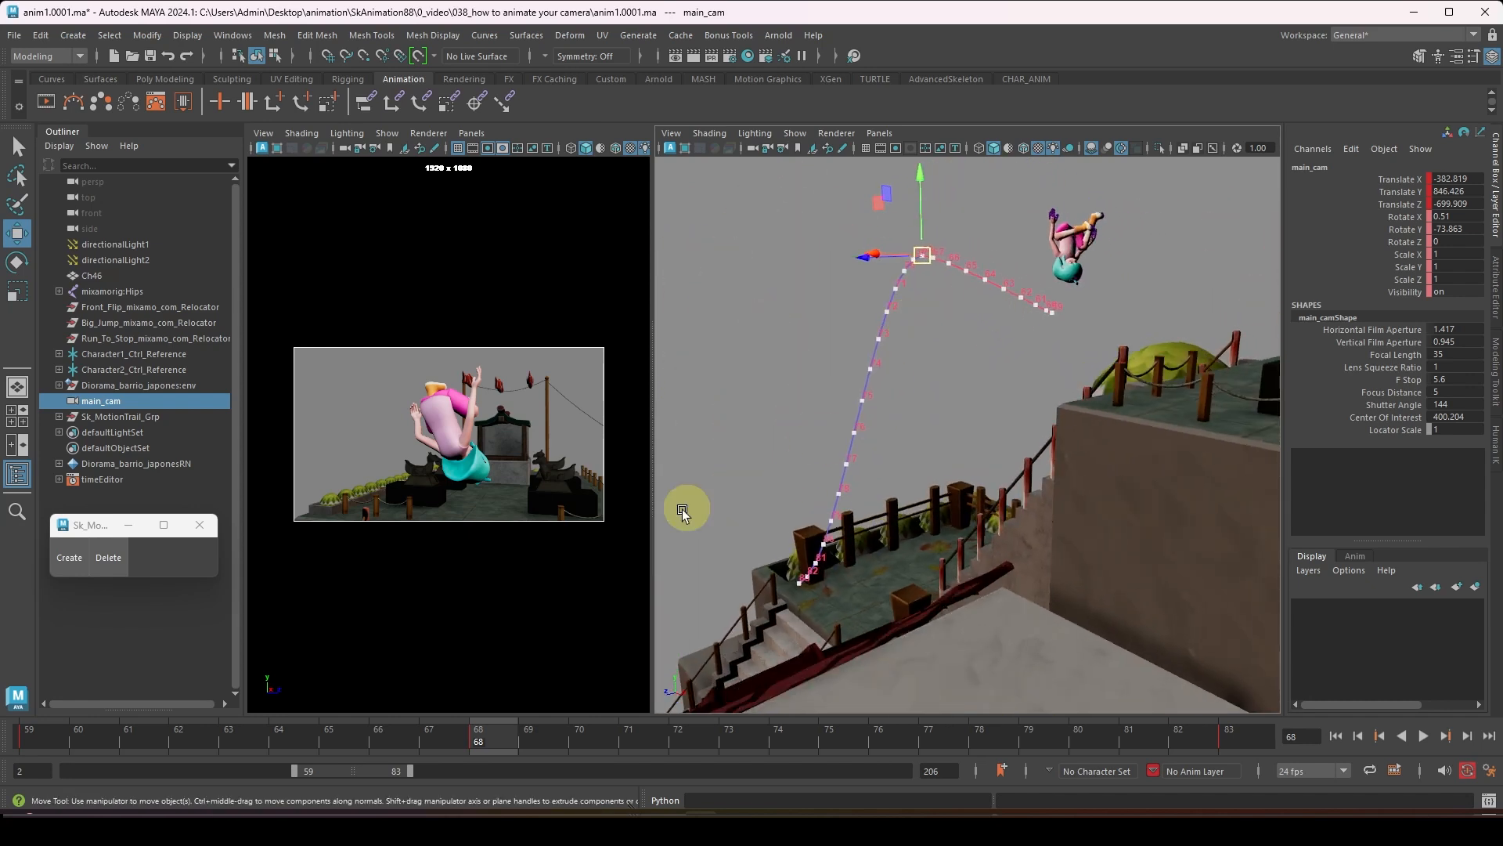
left_click_drag(115, 753, 1007, 739)
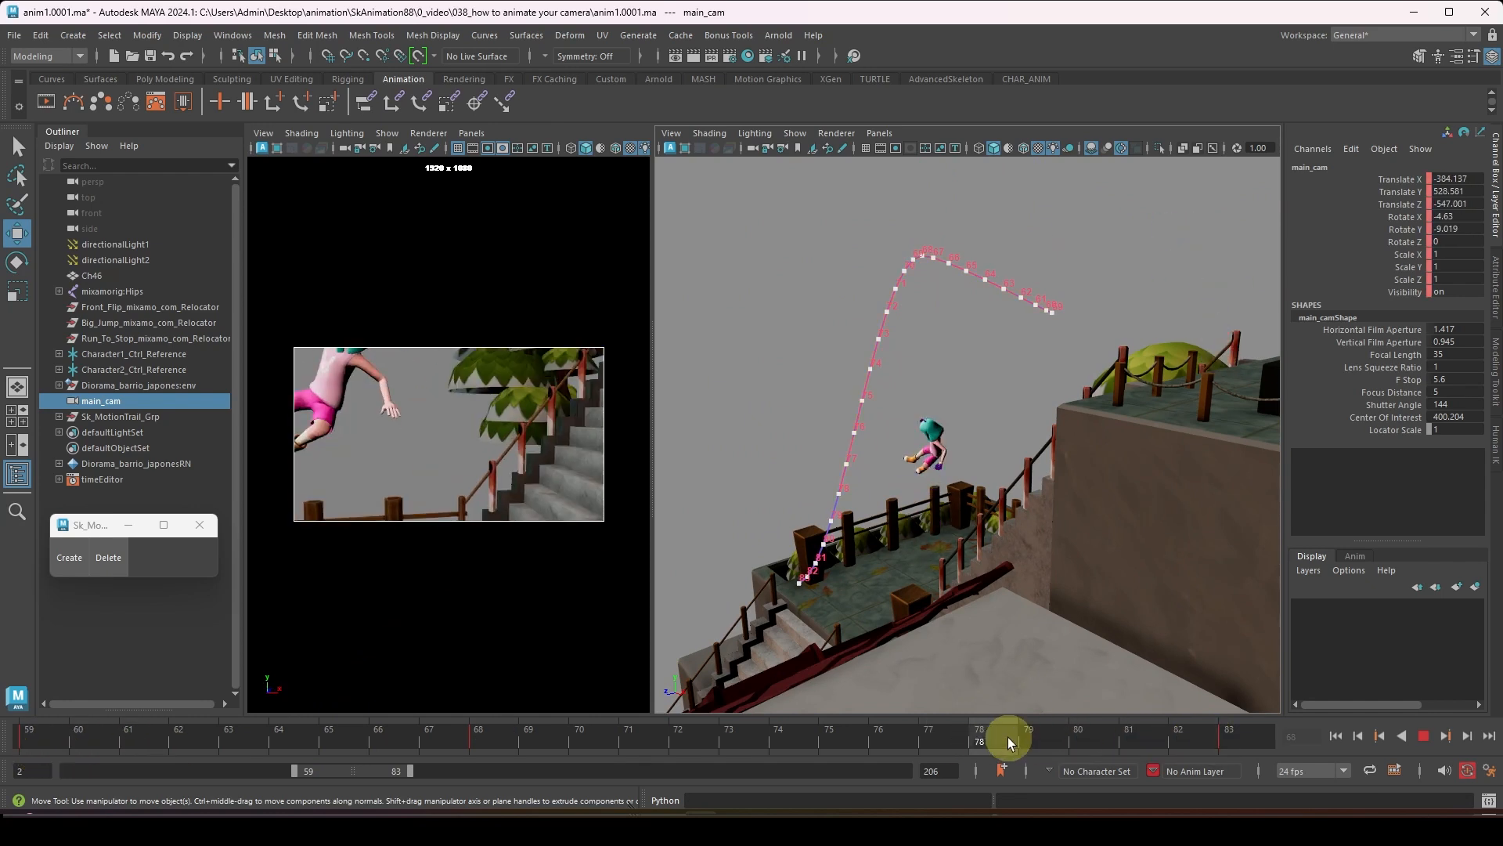
scroll(352, 444, "down", 2)
middle_click_drag(352, 444, 477, 430, "alt")
left_click_drag(652, 435, 934, 447)
left_click_drag(1015, 450, 1061, 488, "alt")
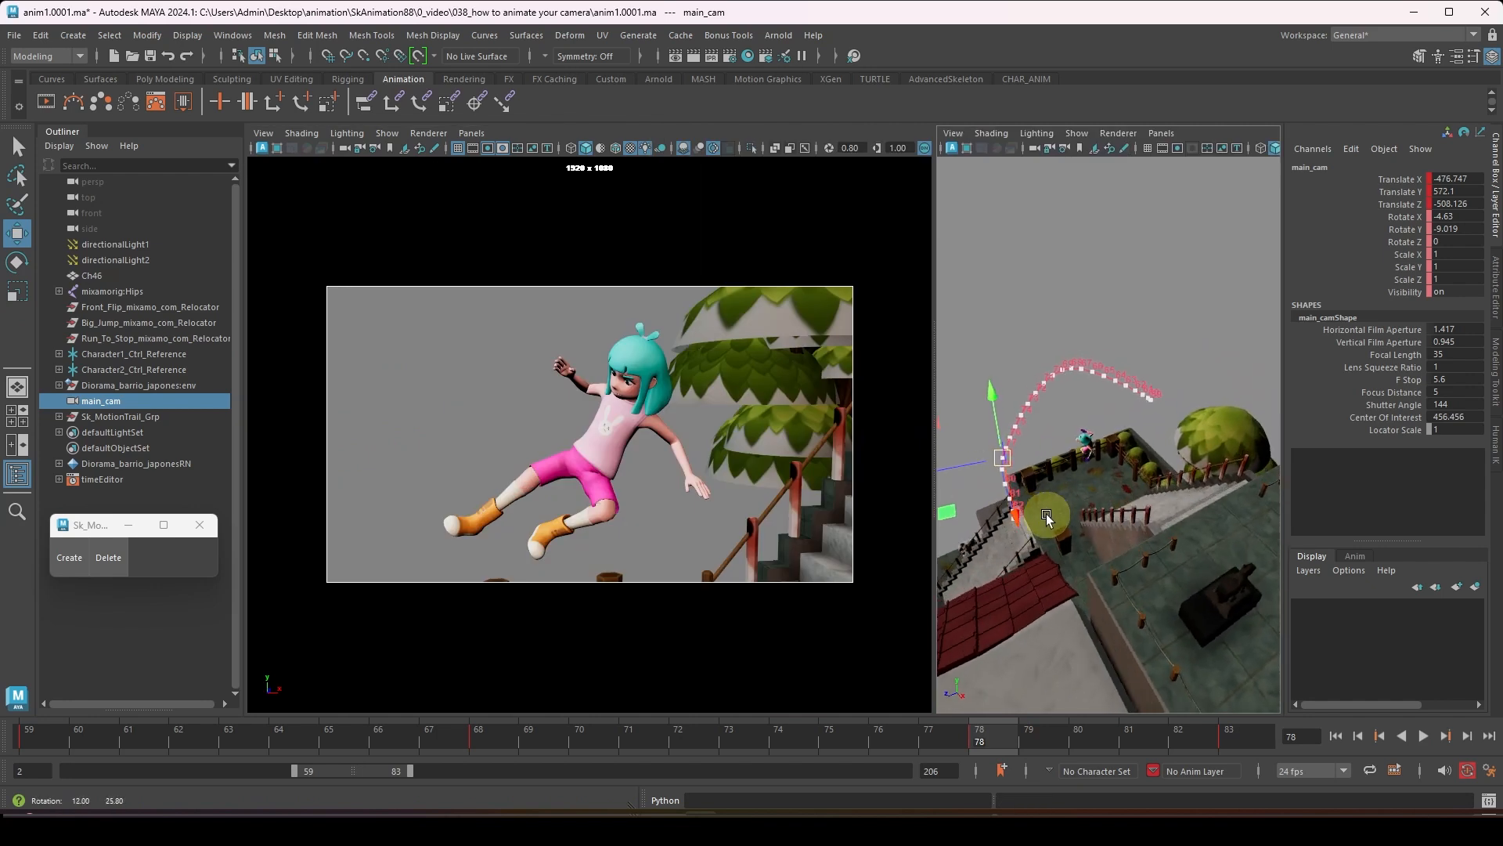
left_click(779, 727)
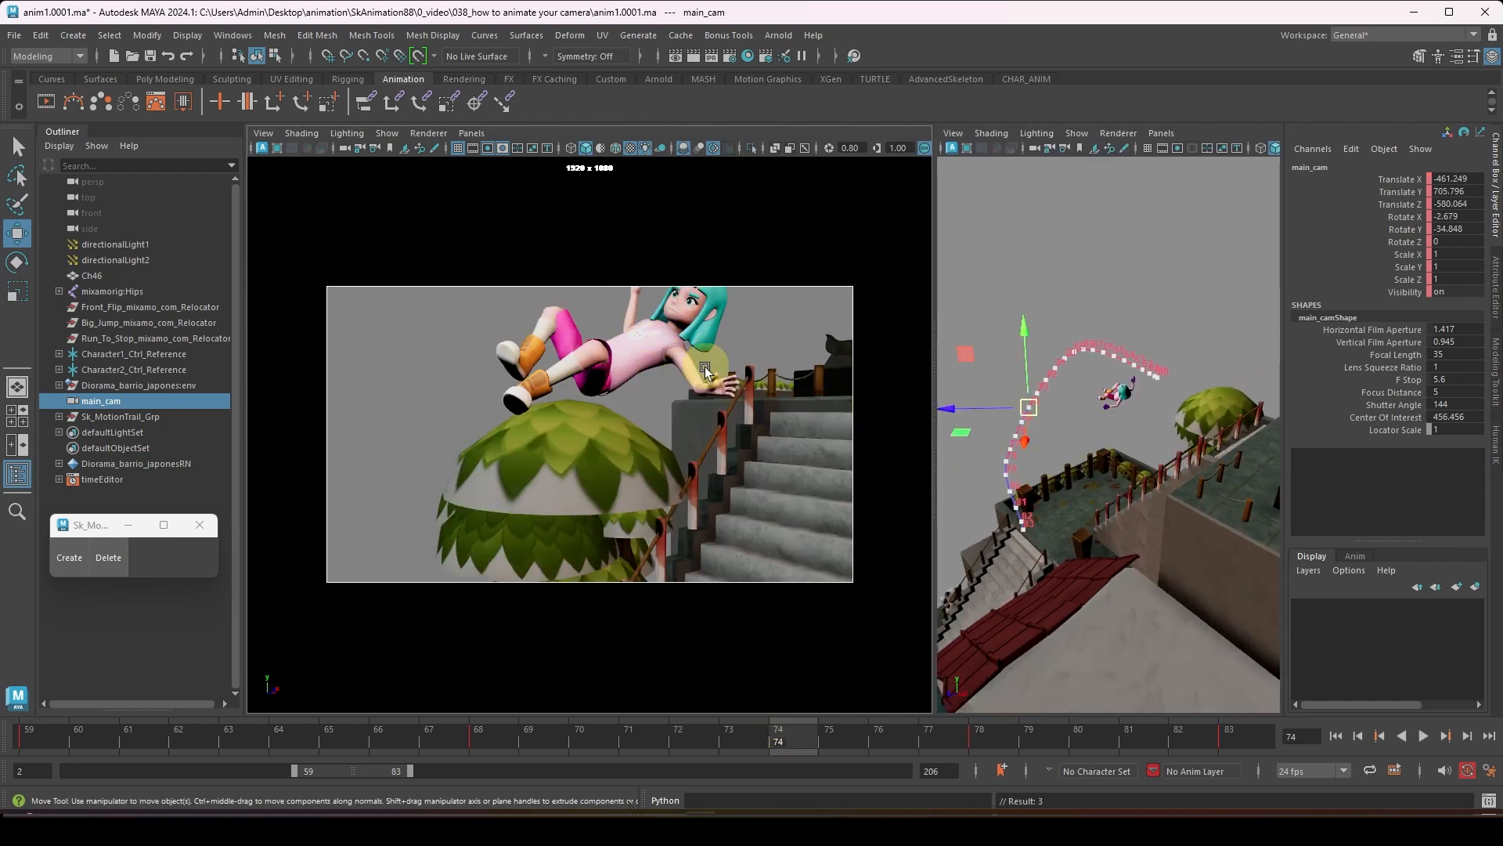
left_click_drag(705, 370, 662, 440, "alt")
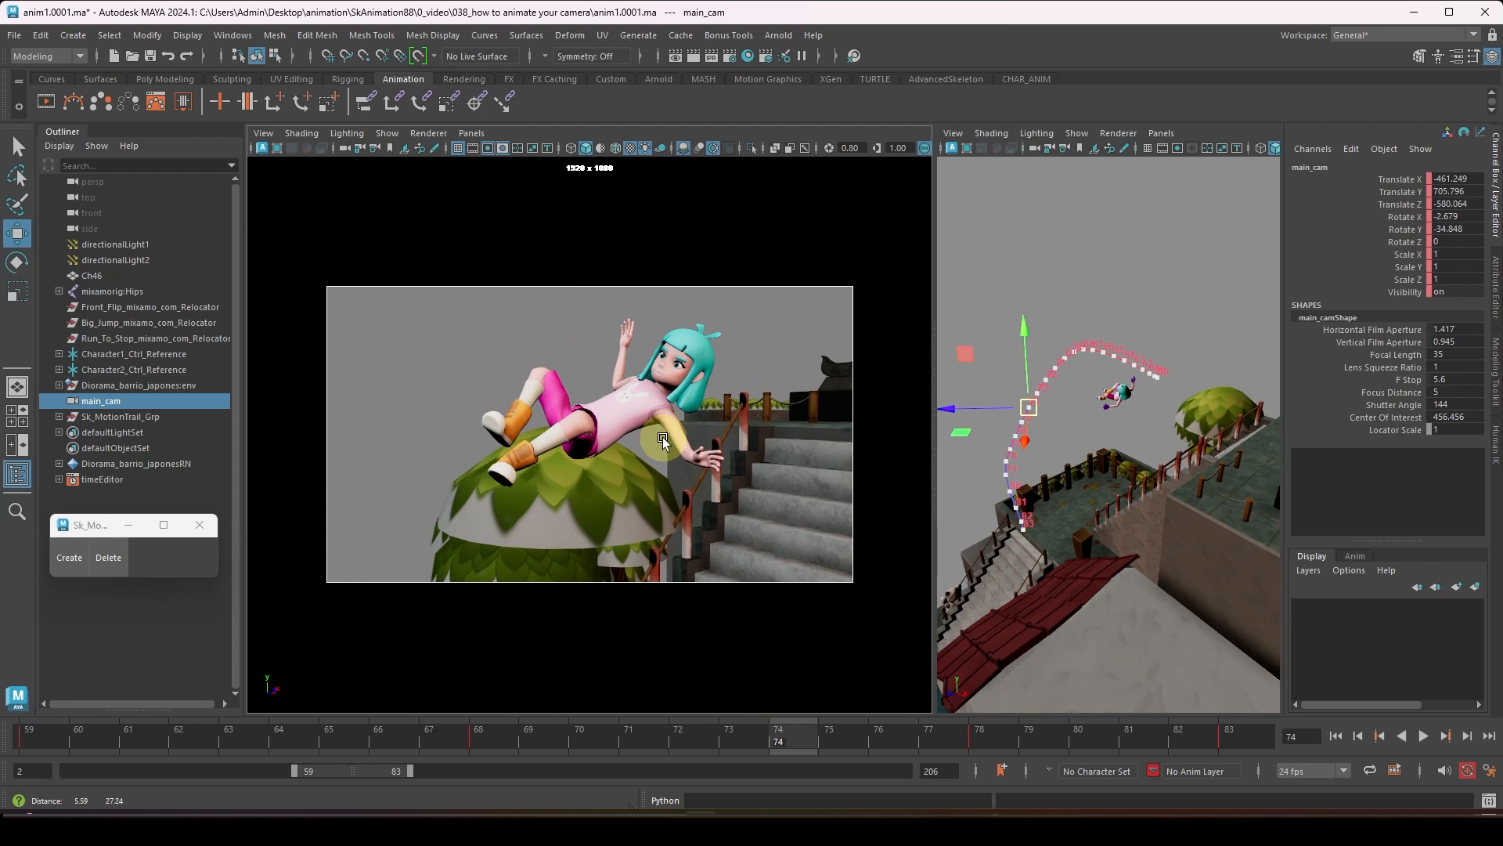
left_click(1096, 739)
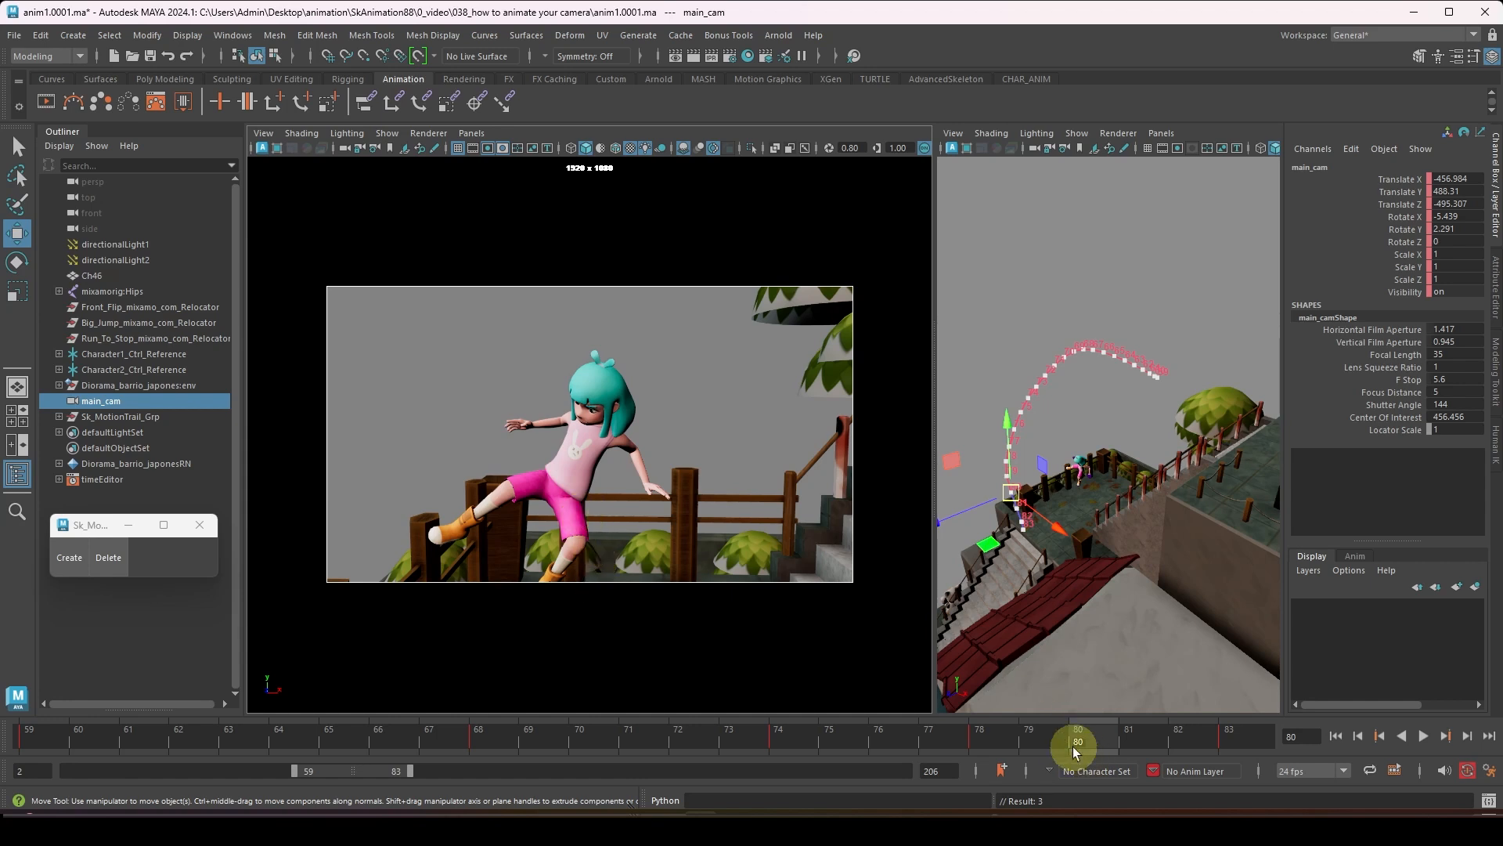
left_click_drag(1004, 746, 1041, 743)
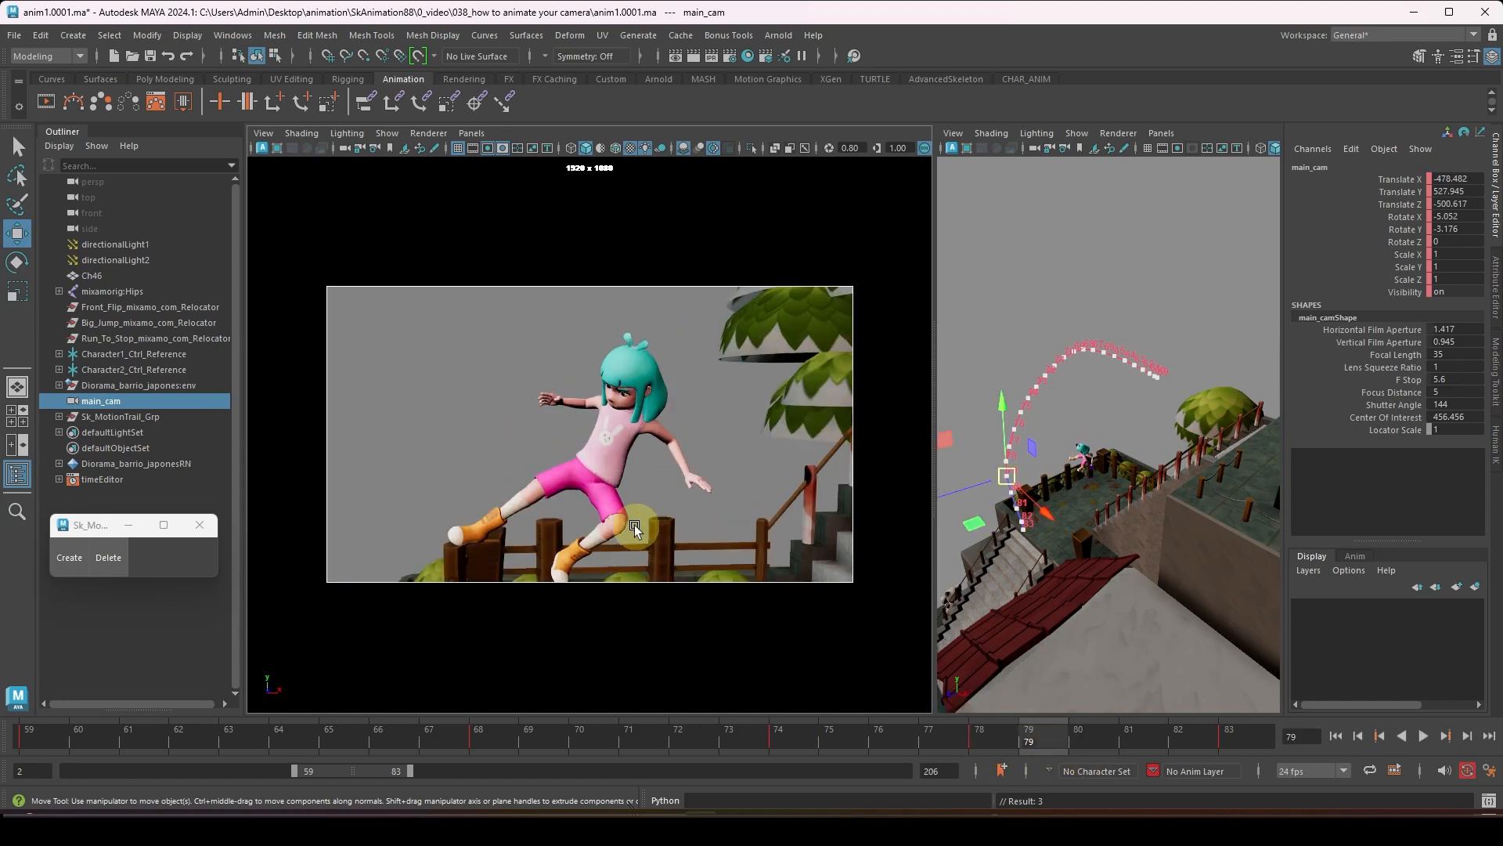
left_click_drag(634, 525, 623, 490, "alt")
middle_click_drag(623, 490, 618, 500, "alt")
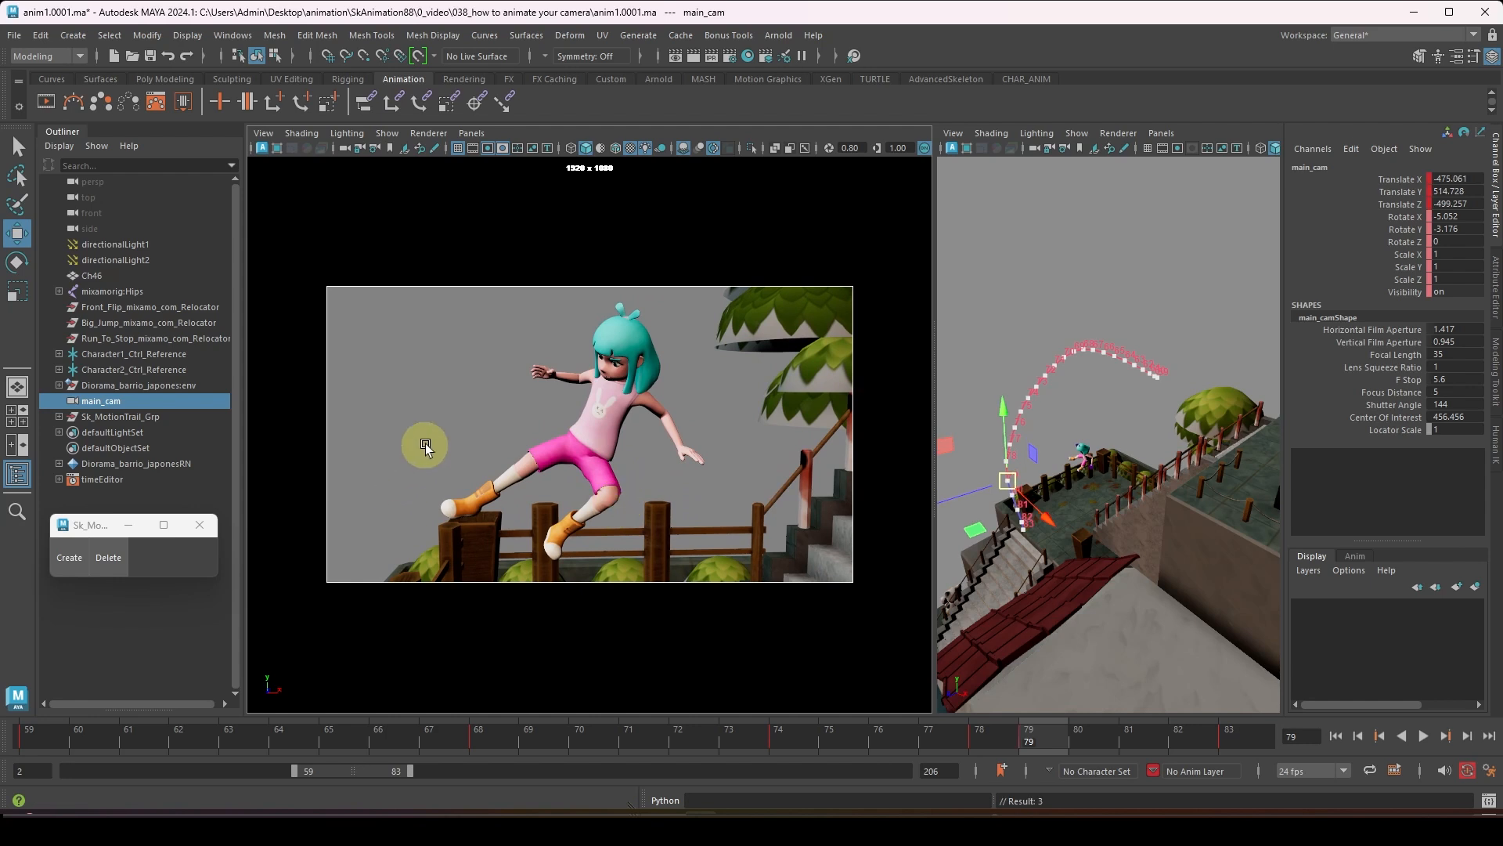
key("ctrl+z")
key("ctrl+z")
- Try keying main_cam's position at frame 80, pull the camera far back, and examine the effect on the motion trail
left_click_drag(997, 740, 1076, 740)
middle_click_drag(605, 469, 614, 449, "alt")
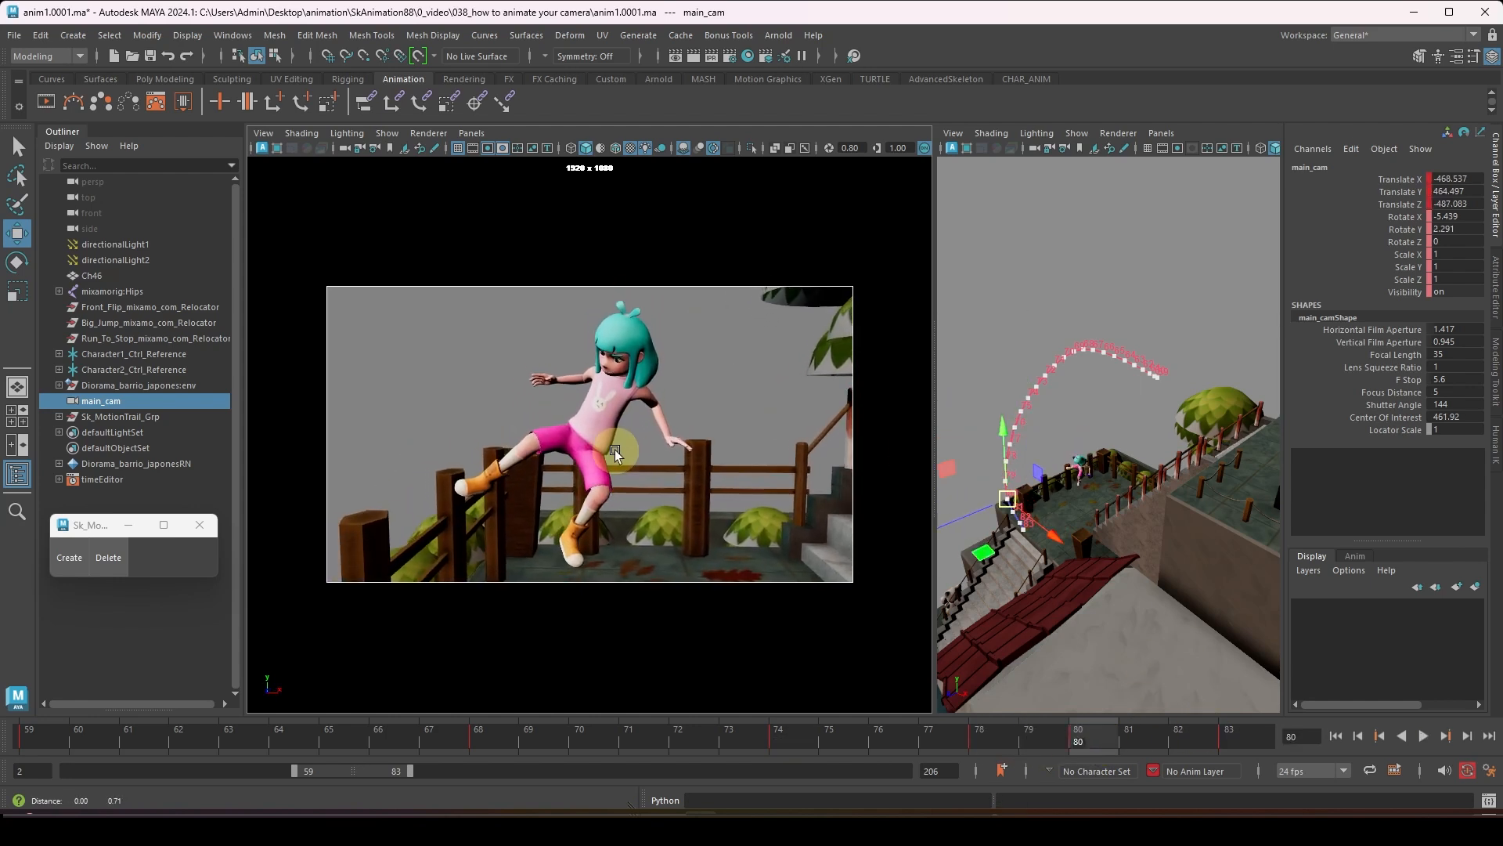
key("shift+w")
right_click_drag(681, 447, 565, 457, "alt")
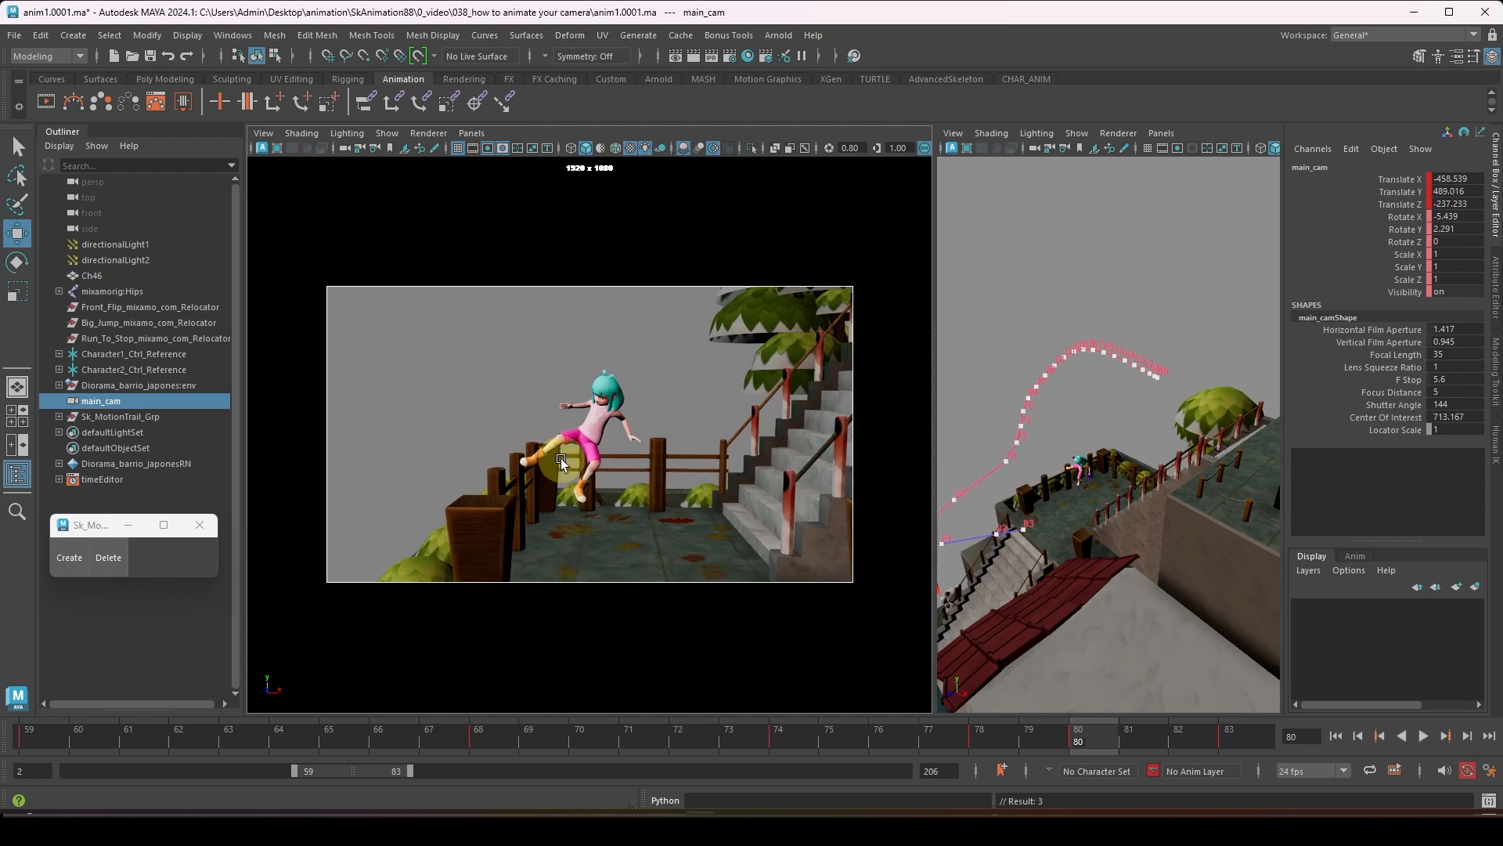
left_click_drag(1182, 525, 1069, 500, "alt")
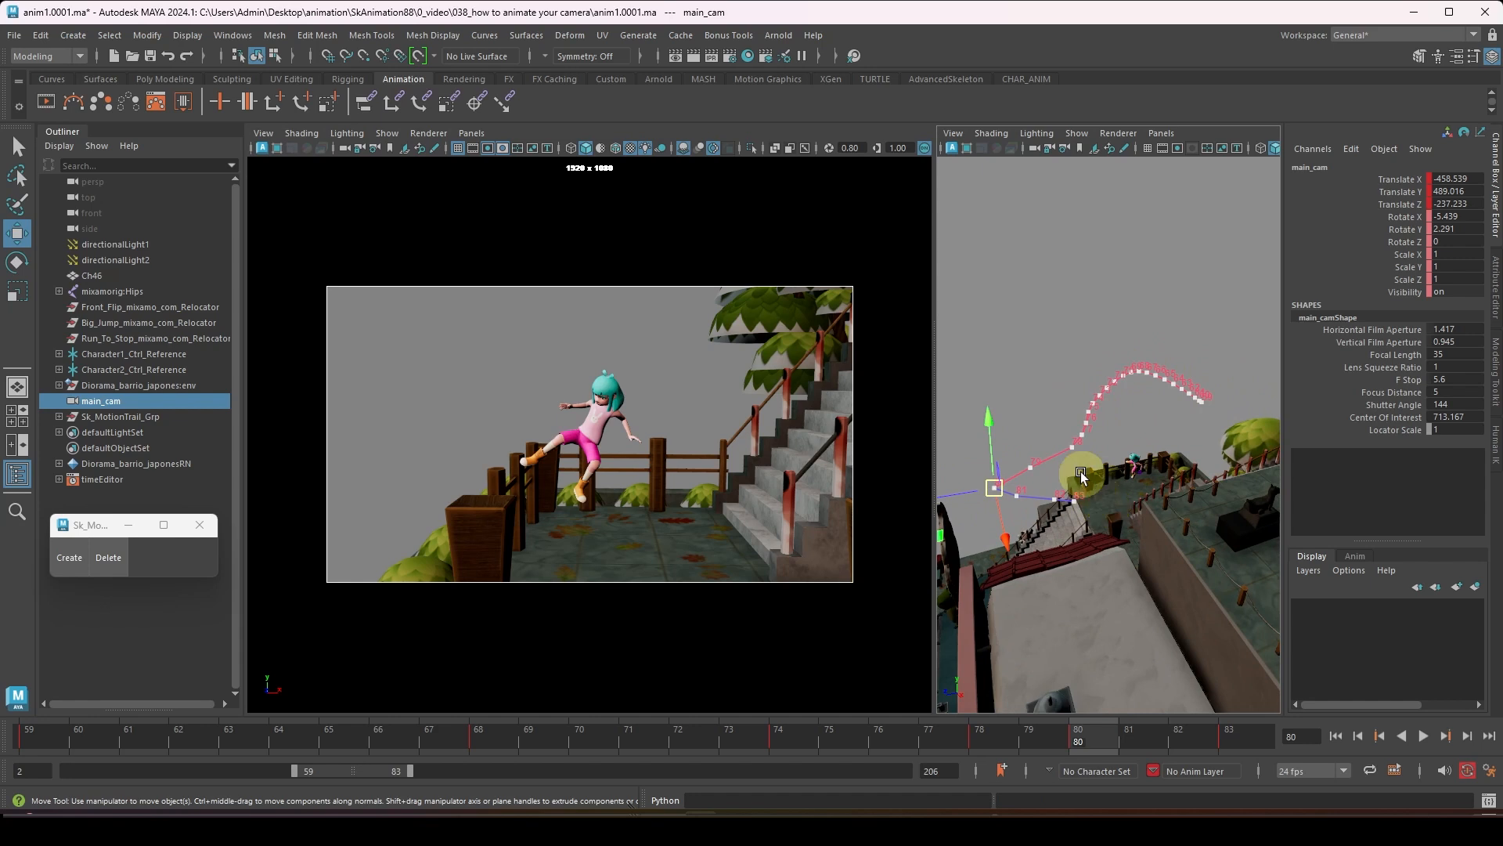
- Delete main_cam's key at frame 80 and reframe the landing character closely at that frame
right_click(1096, 738)
left_click(1138, 497)
right_click(1086, 736)
left_click(1143, 492)
middle_click_drag(563, 461, 567, 476, "alt")
scroll(1111, 496, "up", 5)
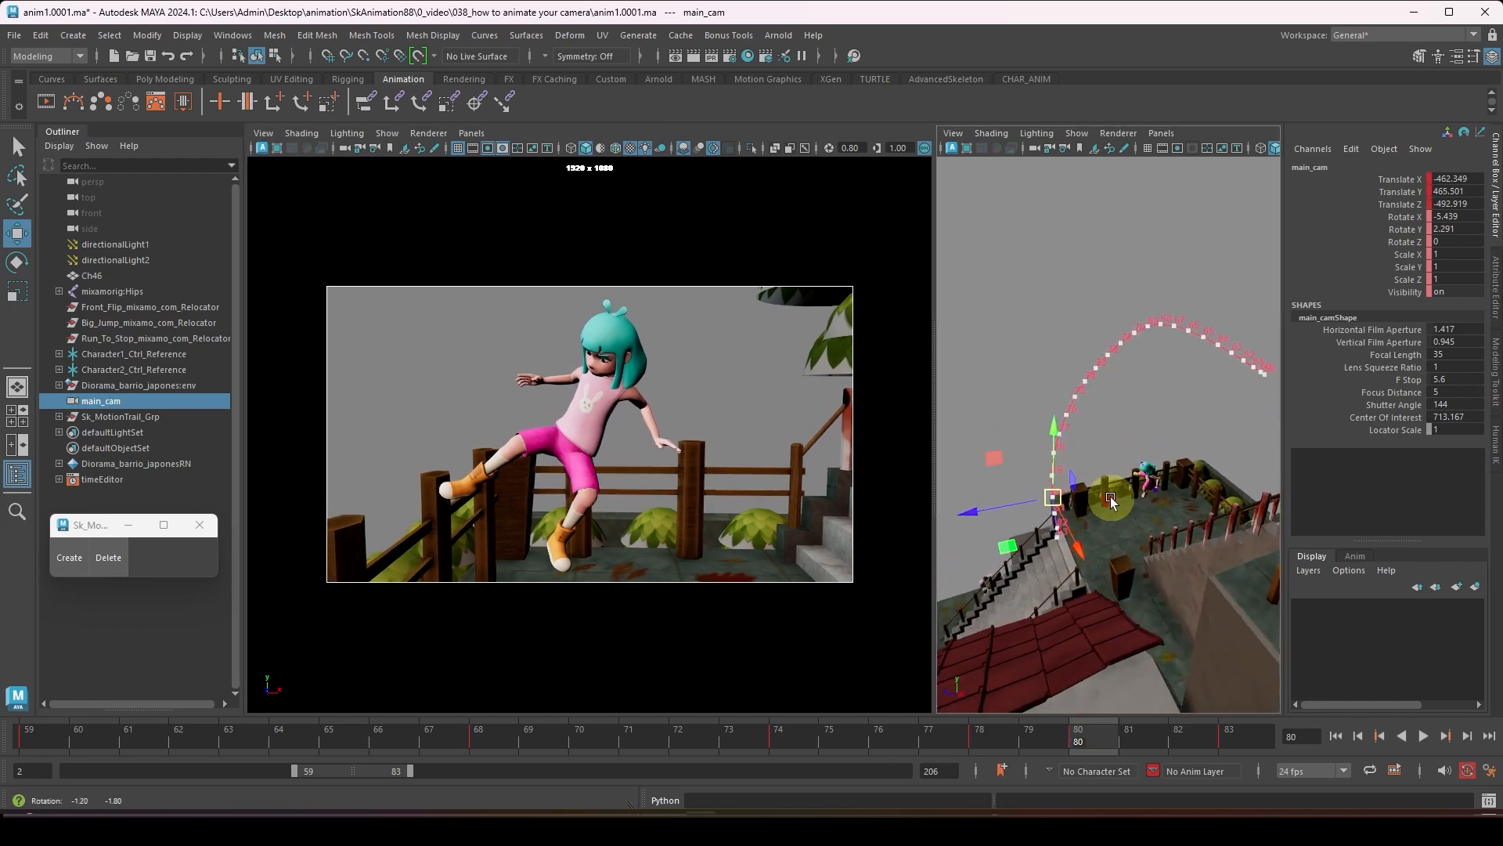
- Try pulling main_cam back at frame 75 and examine the motion trail from the stairs side
left_click_drag(1110, 497, 1176, 440, "alt")
left_click_drag(1096, 510, 1068, 476, "alt")
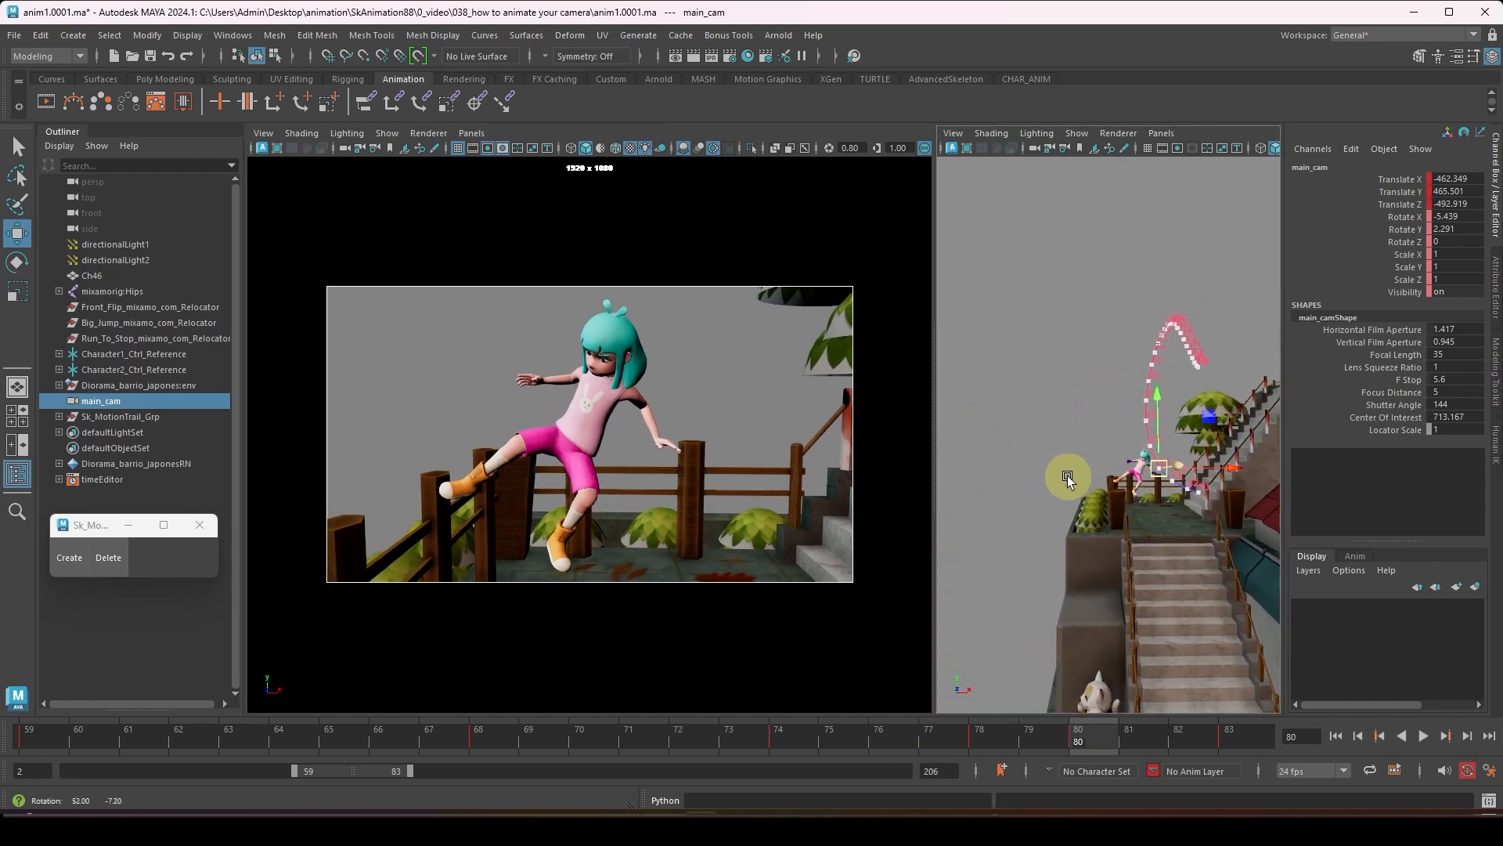
left_click(859, 747)
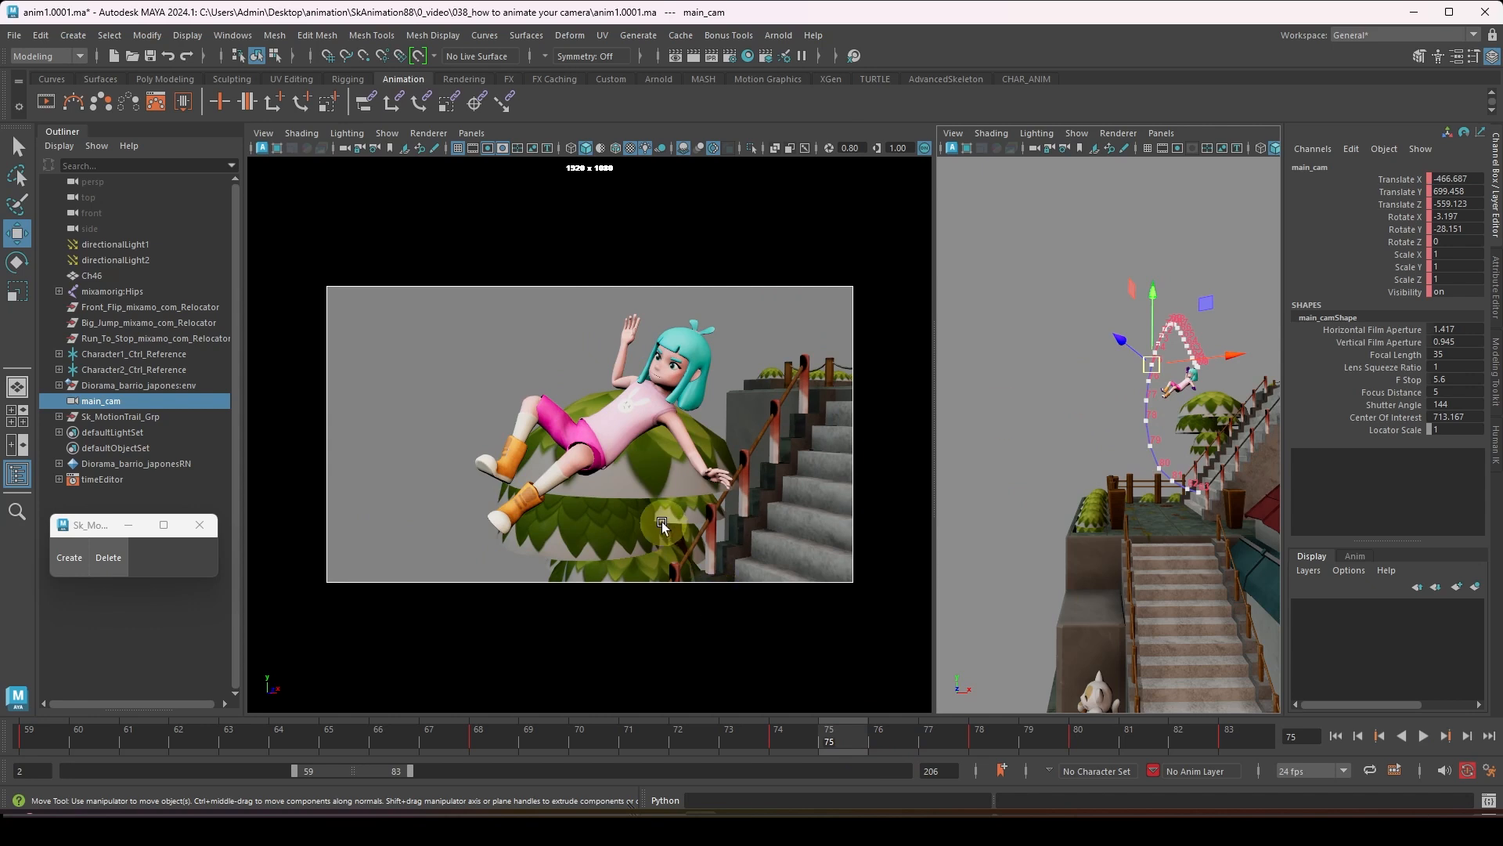
right_click_drag(661, 522, 689, 458, "alt")
left_click_drag(1183, 350, 1071, 350, "alt")
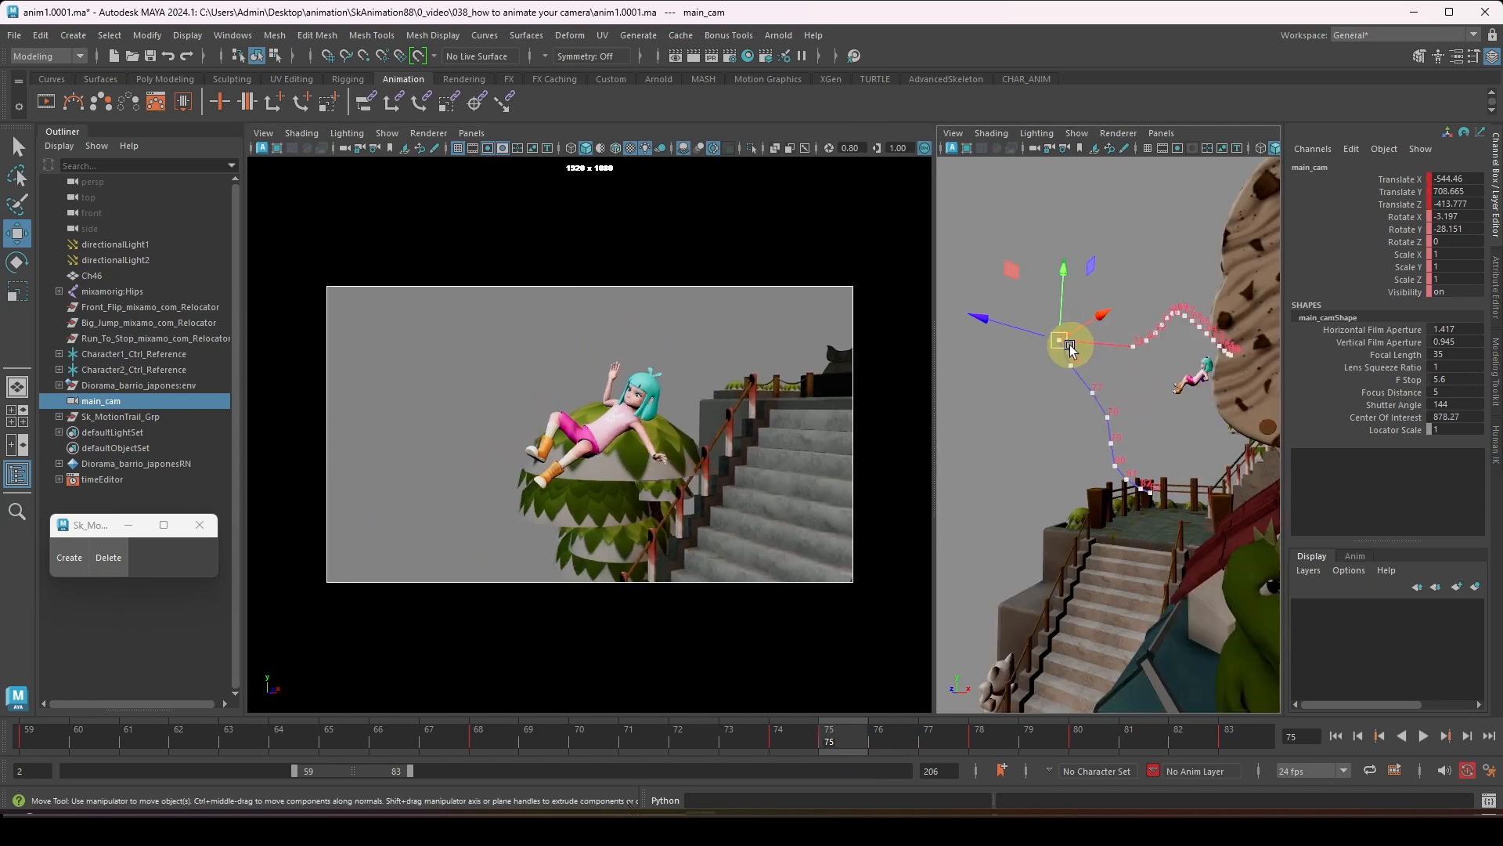
- Scrub to frame 71, reposition main_cam to frame the flipping character, and key it
left_click_drag(586, 739, 649, 762)
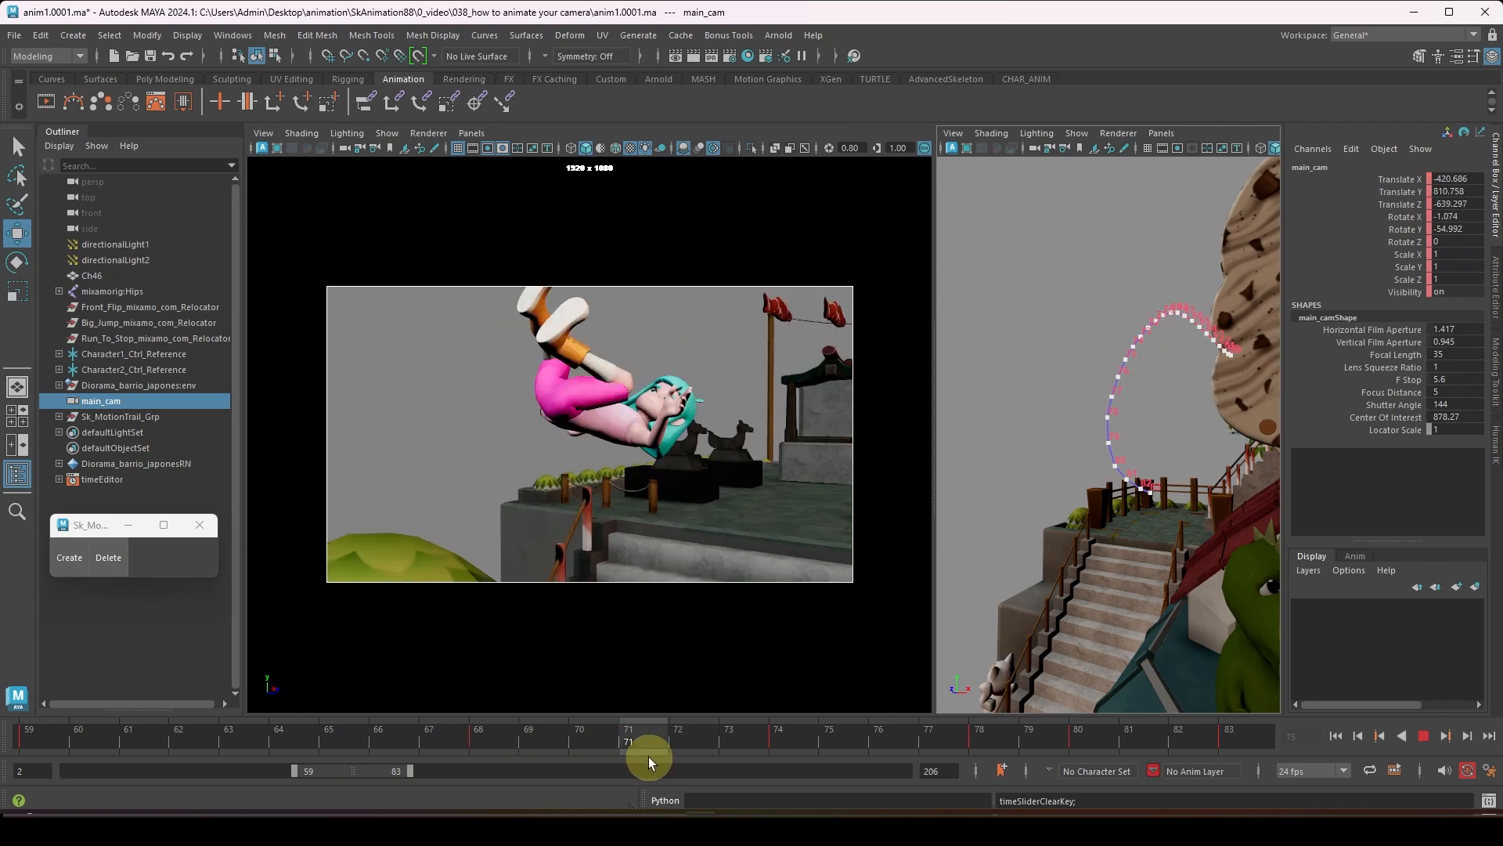
middle_click_drag(607, 409, 619, 424, "alt")
middle_click_drag(619, 425, 636, 428, "alt")
key("s")
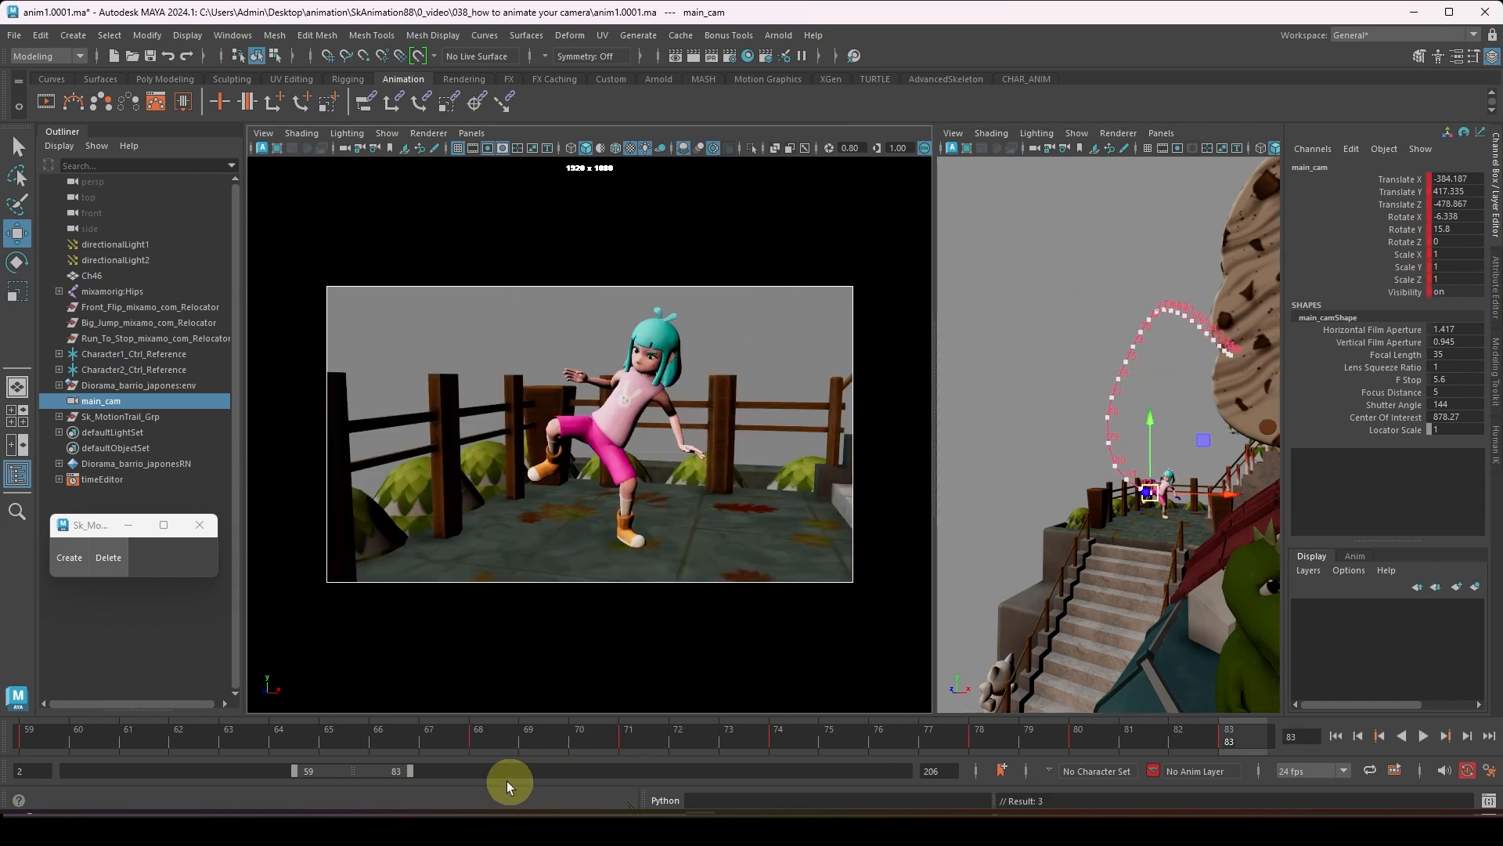
- Expand the playback range to frames 2–206 and delete main_cam's motion trail
double_click(374, 772)
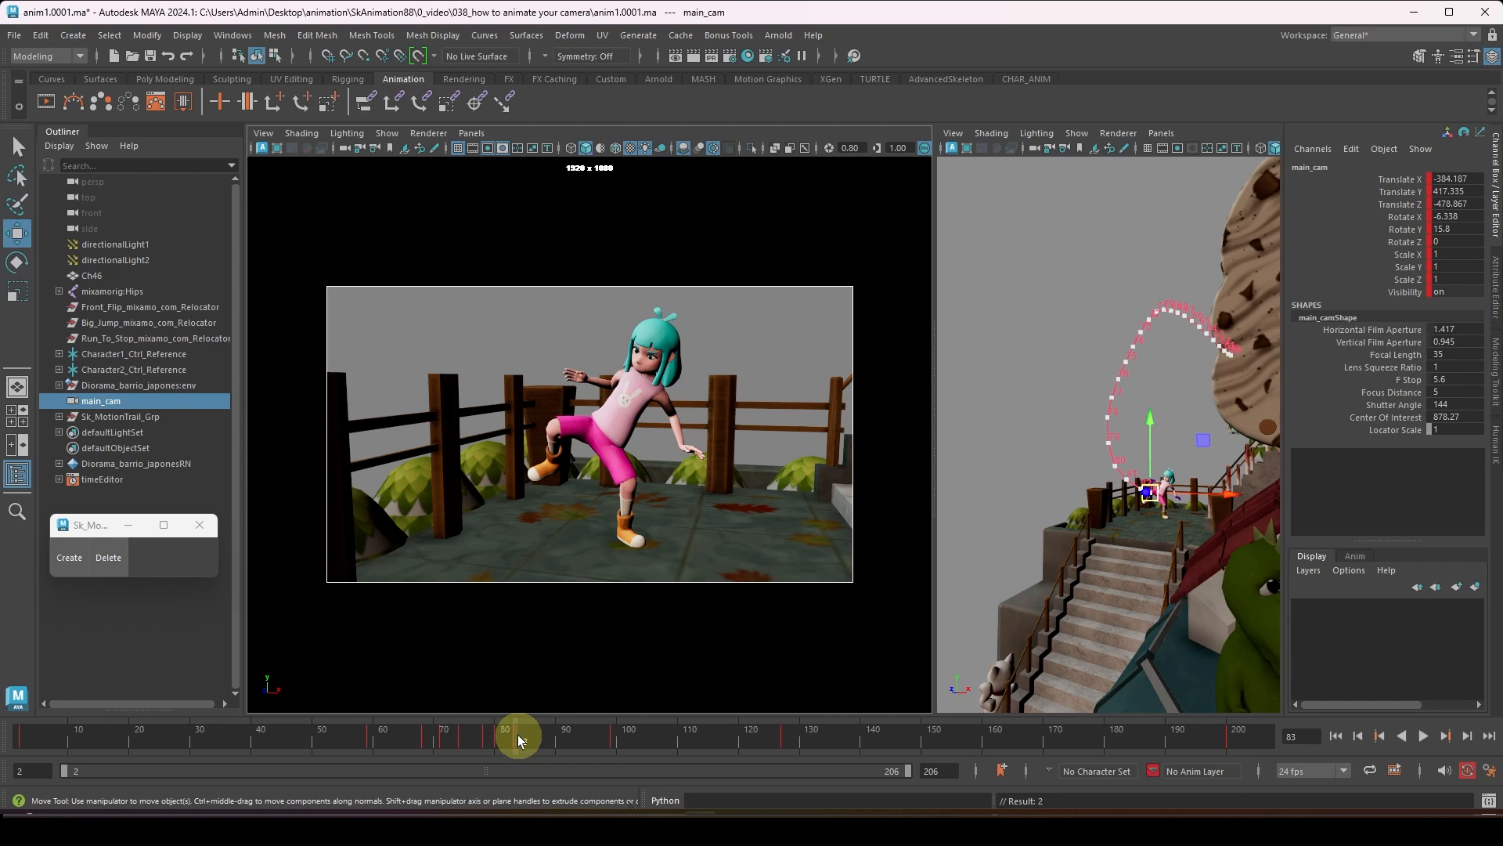
left_click(108, 557)
key("alt+v")
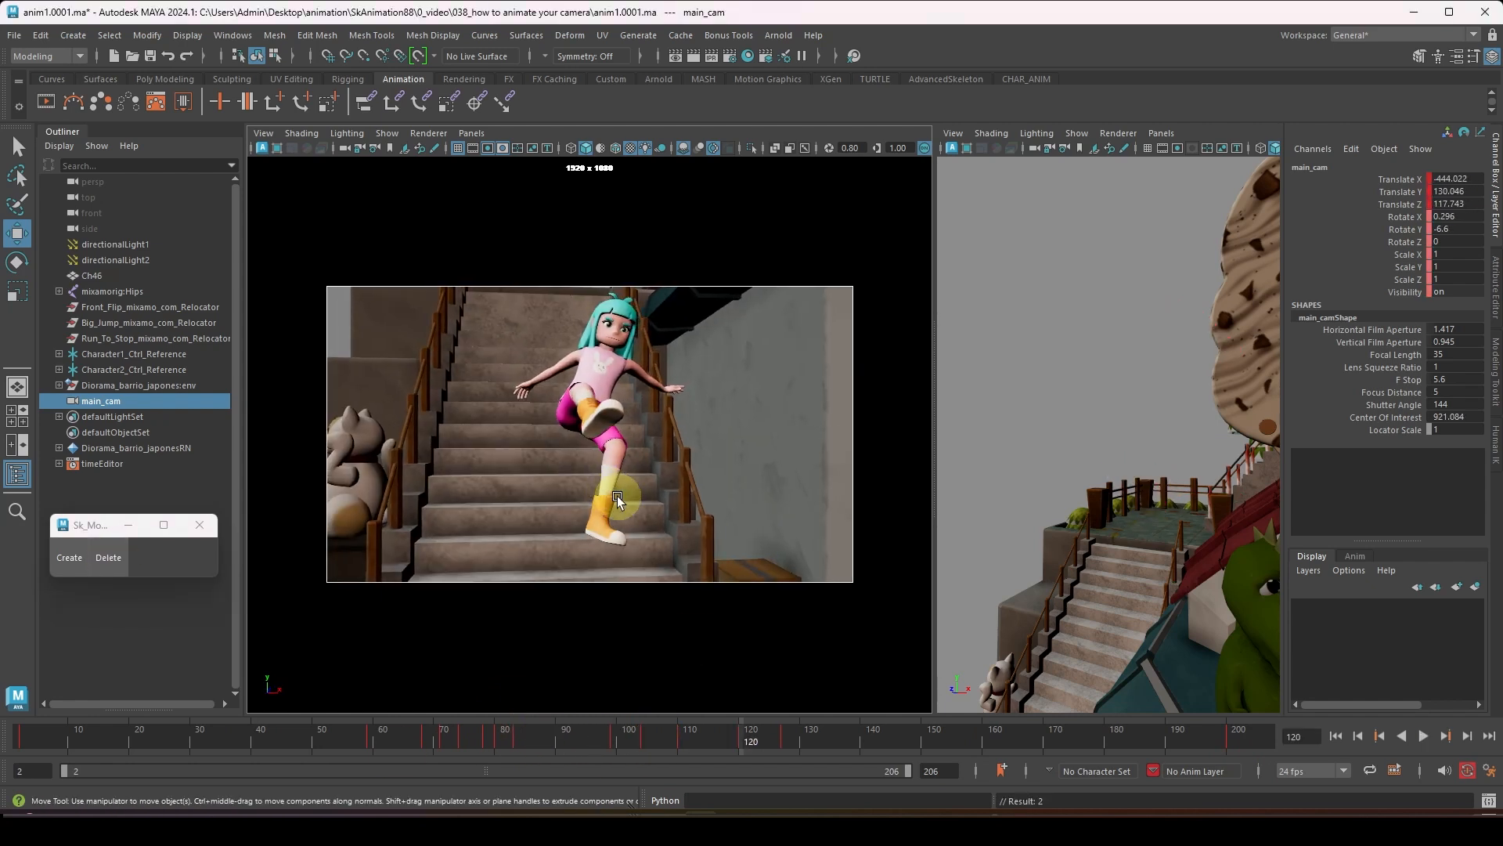
- Pan main_cam to frame the character's handstand at frame 157, and scrub onward to check the following frames
left_click_drag(763, 739, 966, 736)
middle_click_drag(586, 575, 645, 520, "alt")
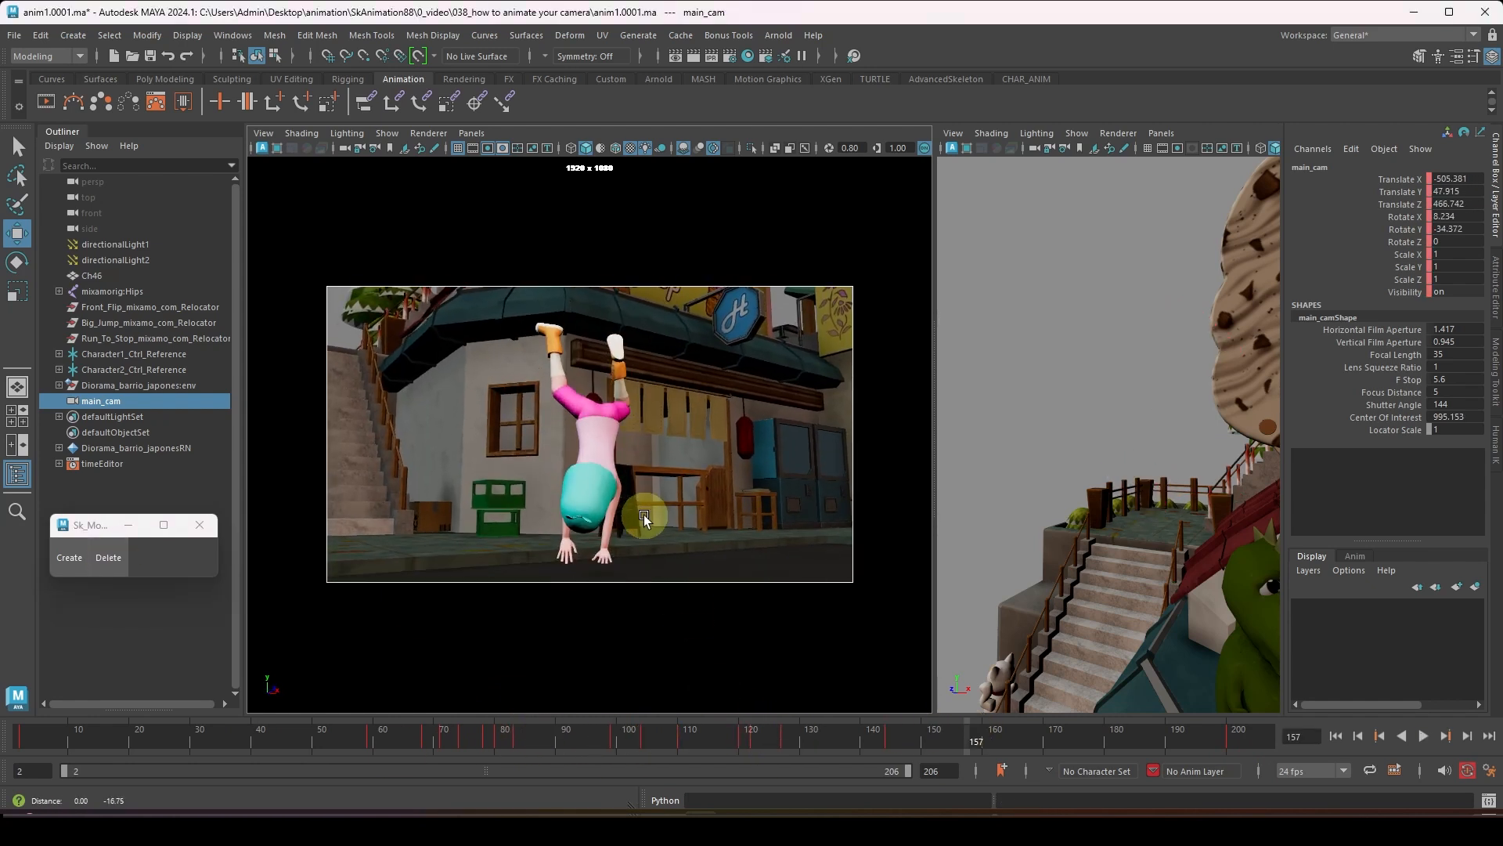
left_click_drag(971, 736, 1035, 742)
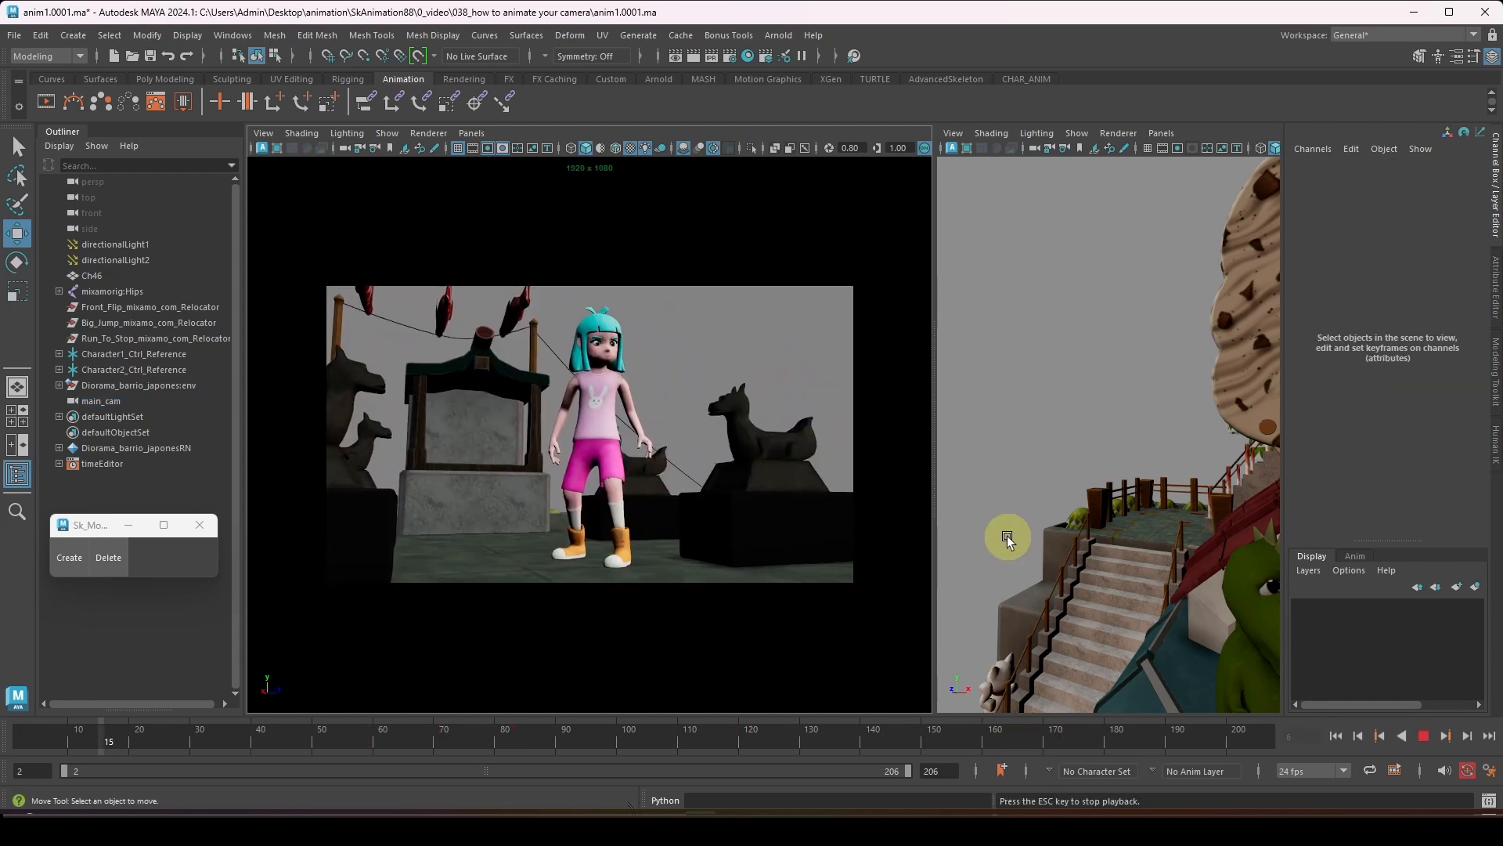
- Clear the selection and play back the full camera animation
left_click(1002, 536)
key("alt+v")
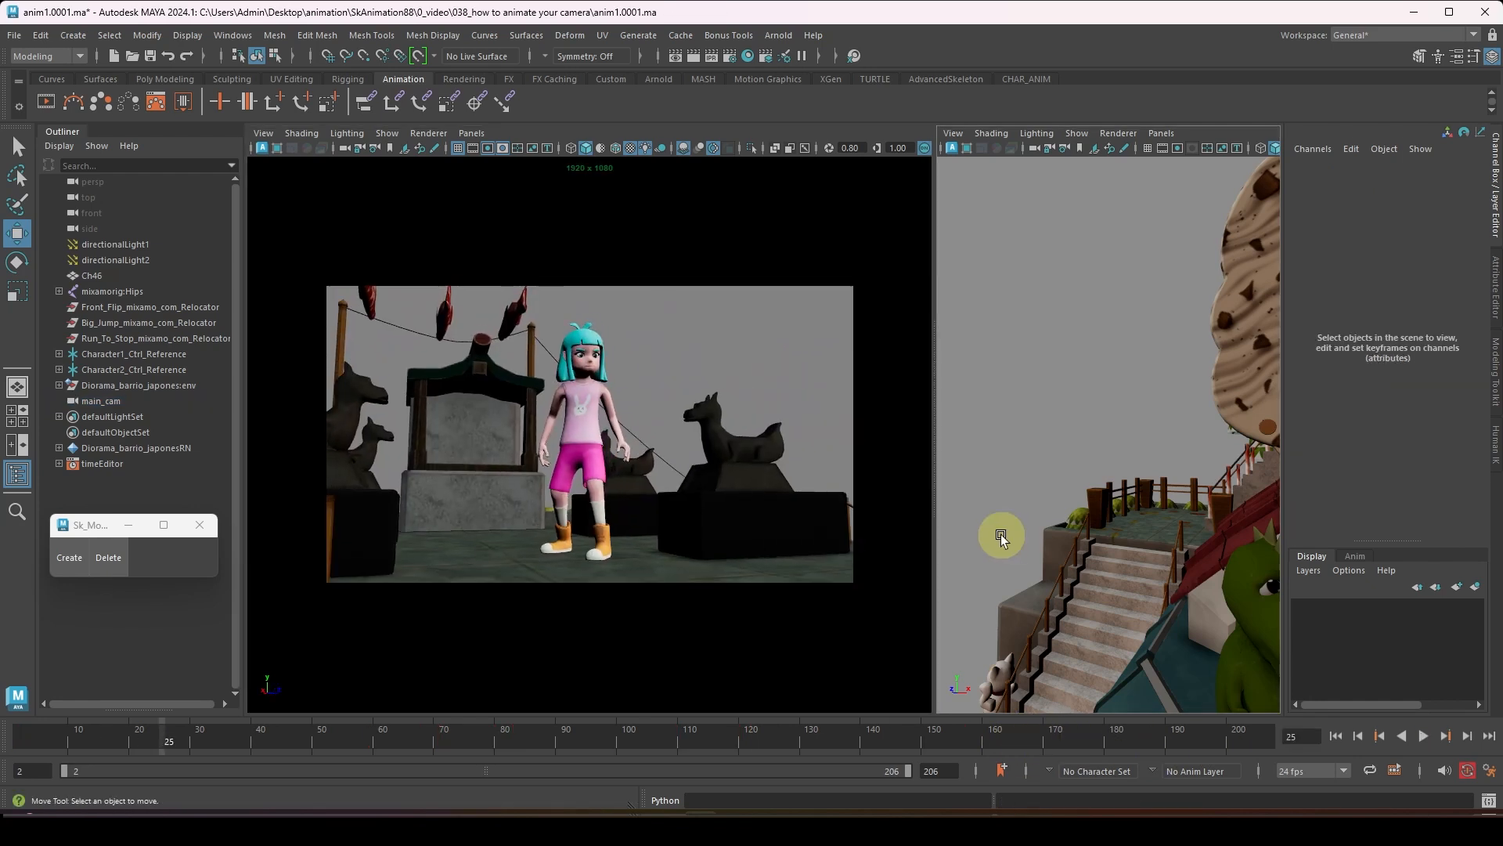
key("alt+v")
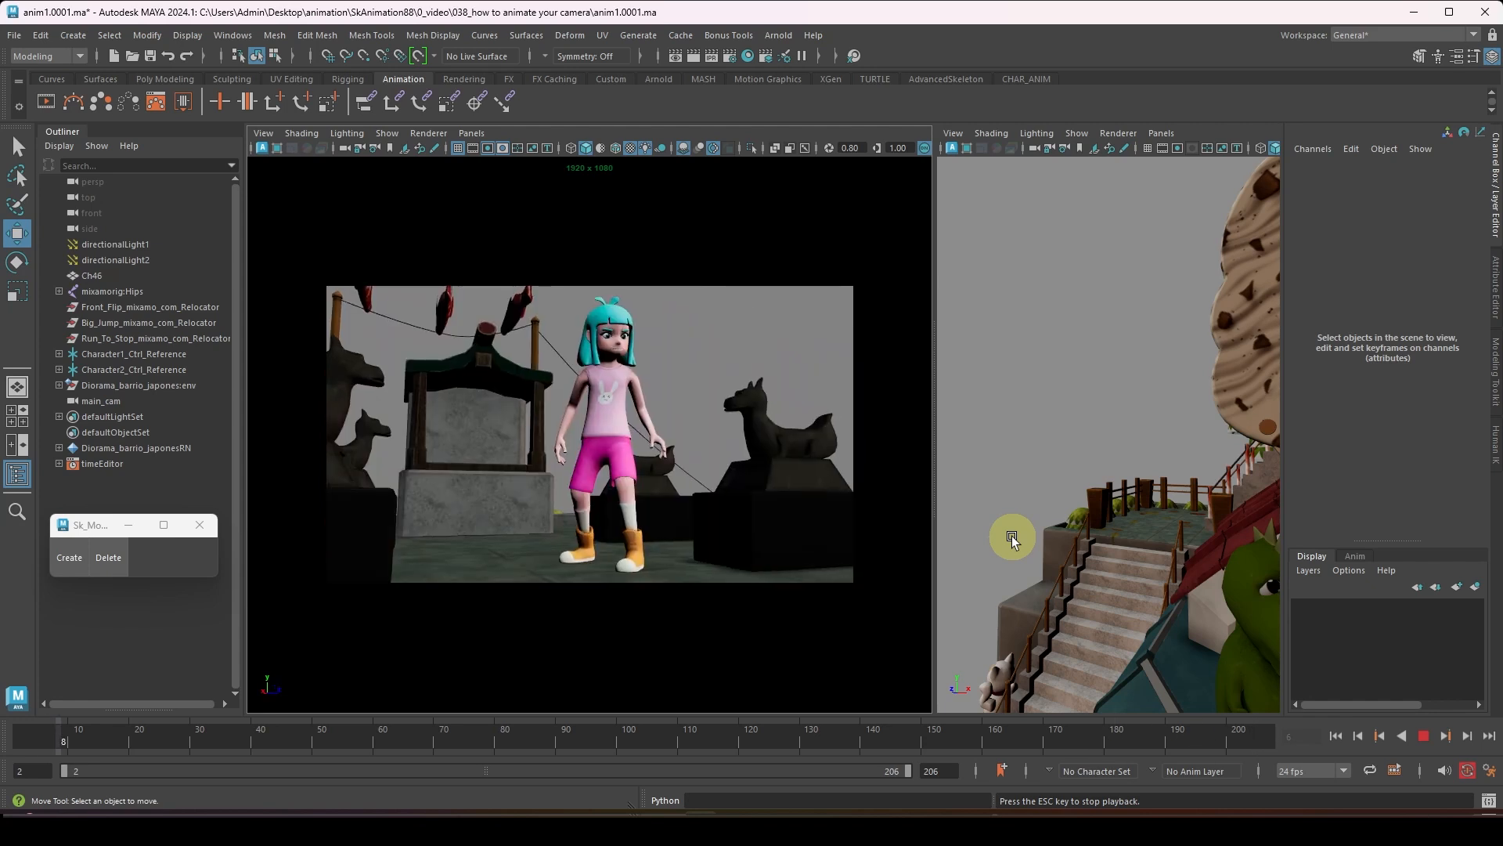
key("Escape")
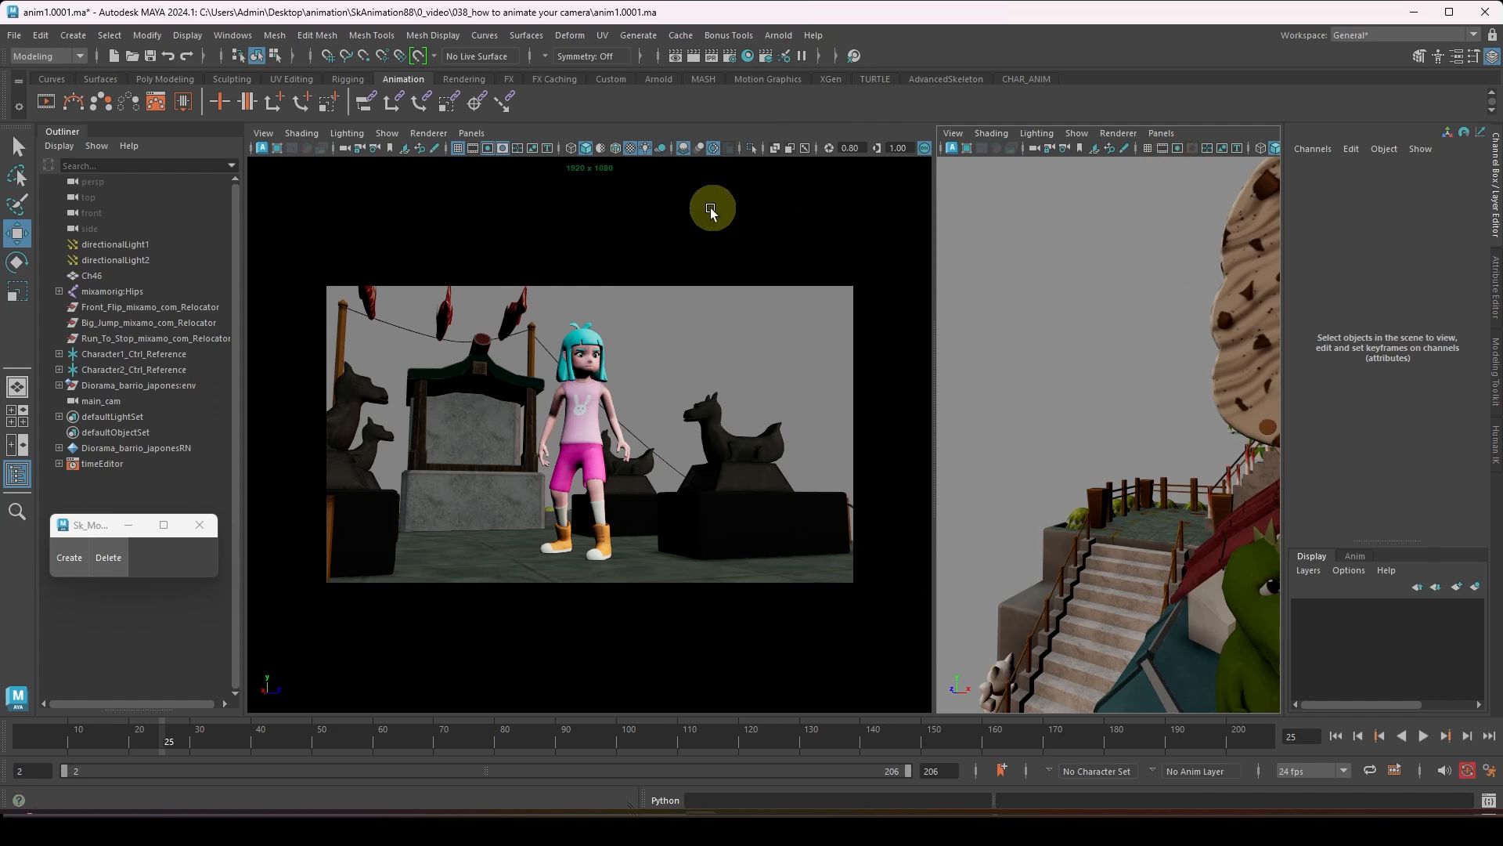
- Select main_cam, open the Graph Editor, and extend the tangent of the first key on its Translate X curve
left_click(345, 151)
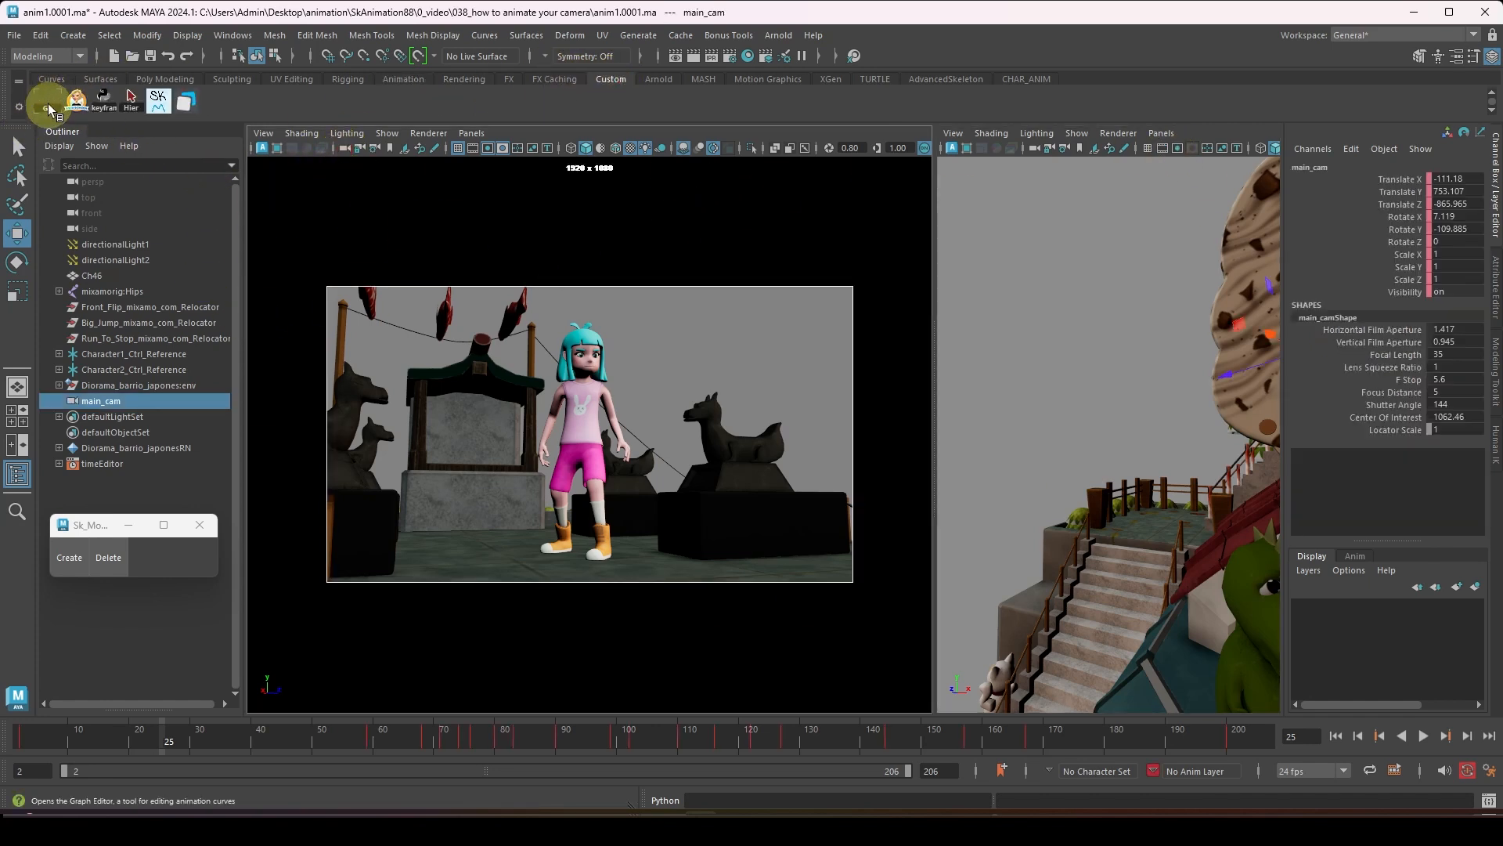
left_click(59, 106)
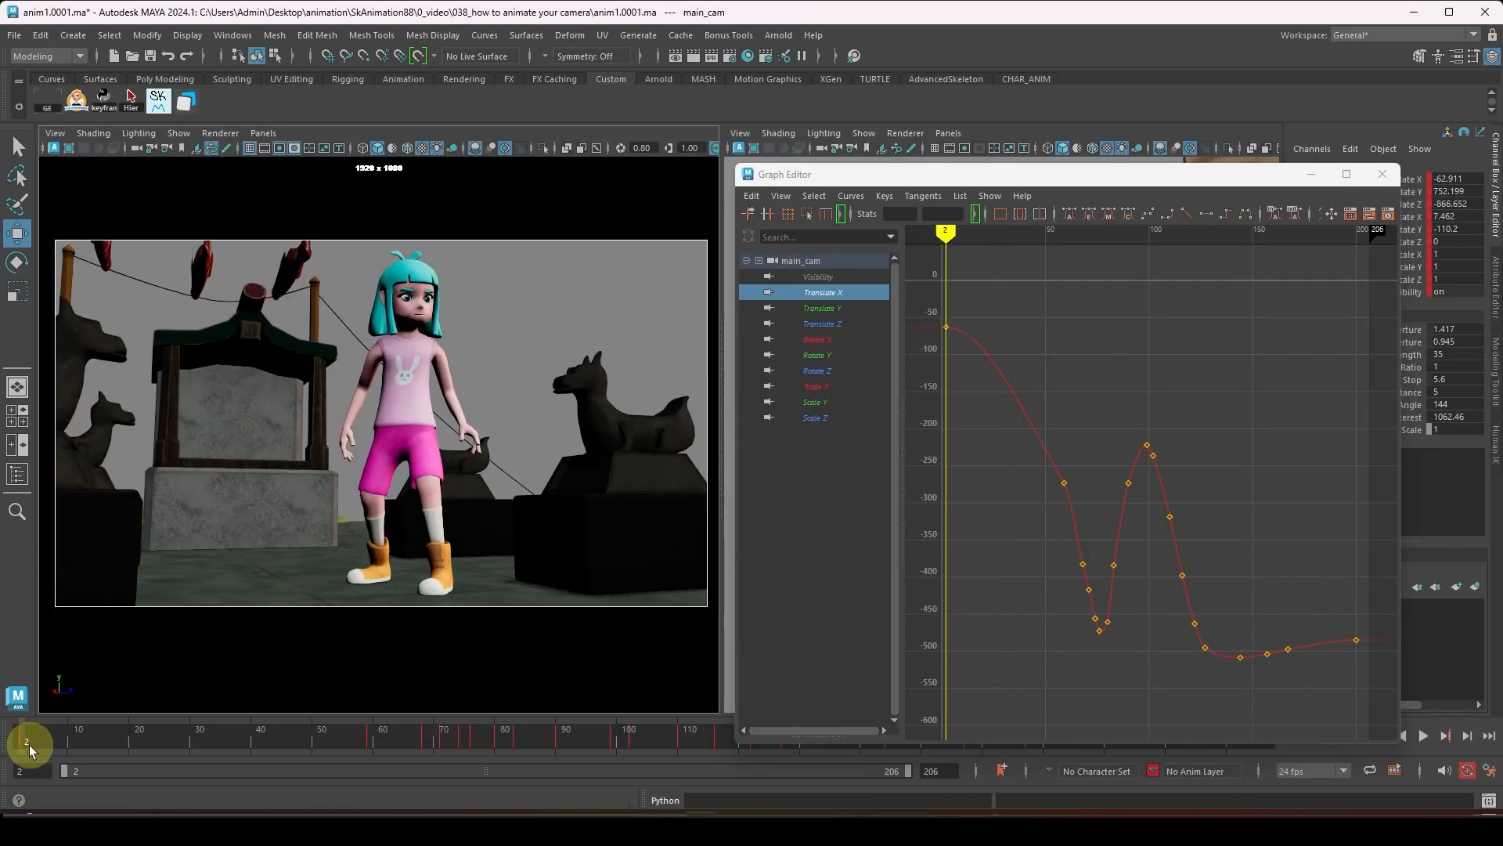
left_click_drag(26, 740, 359, 736)
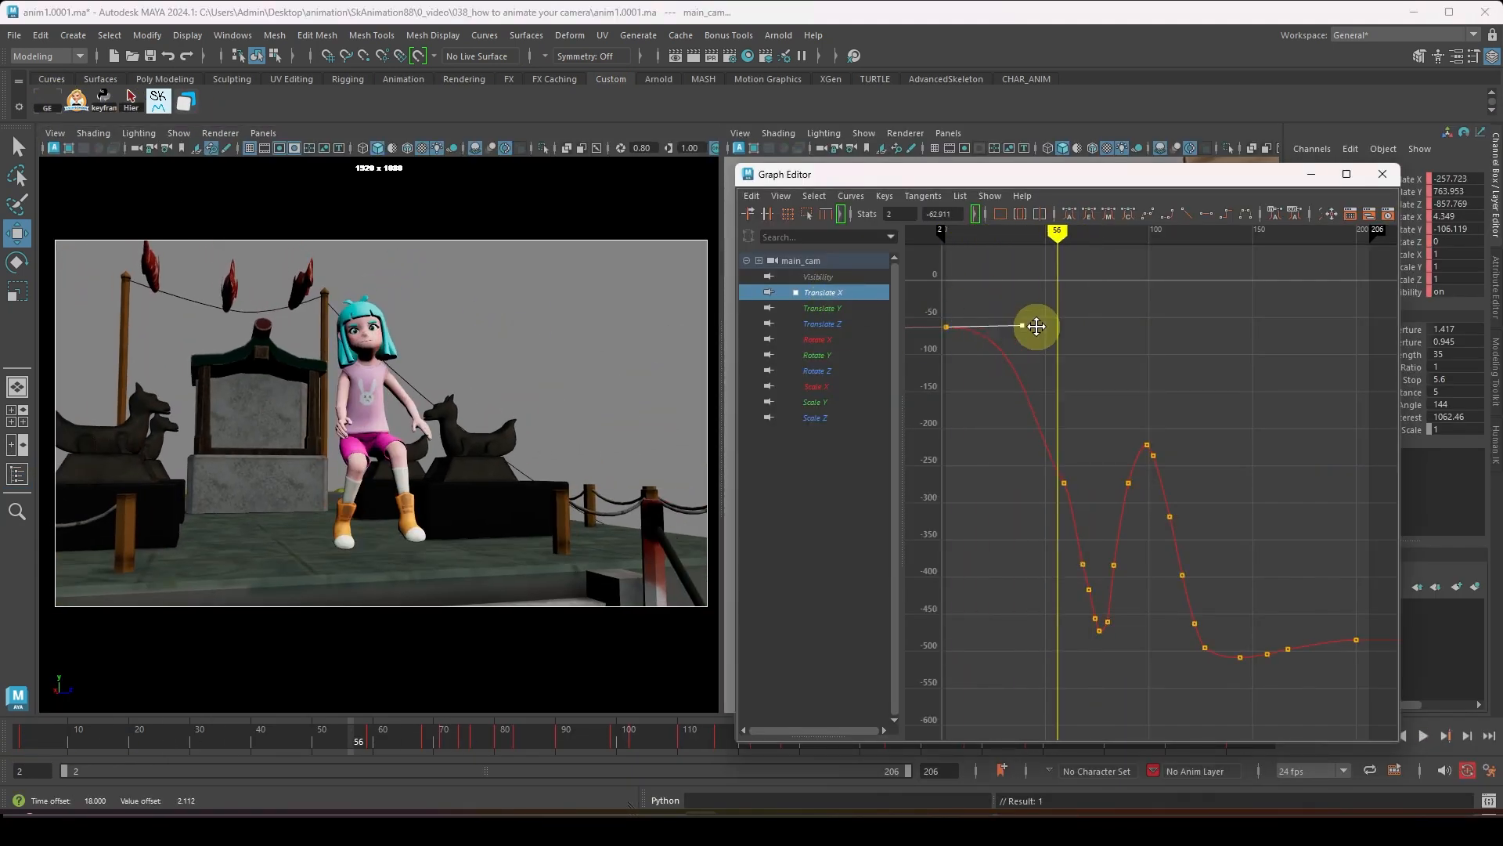
middle_click_drag(1007, 398, 1044, 405)
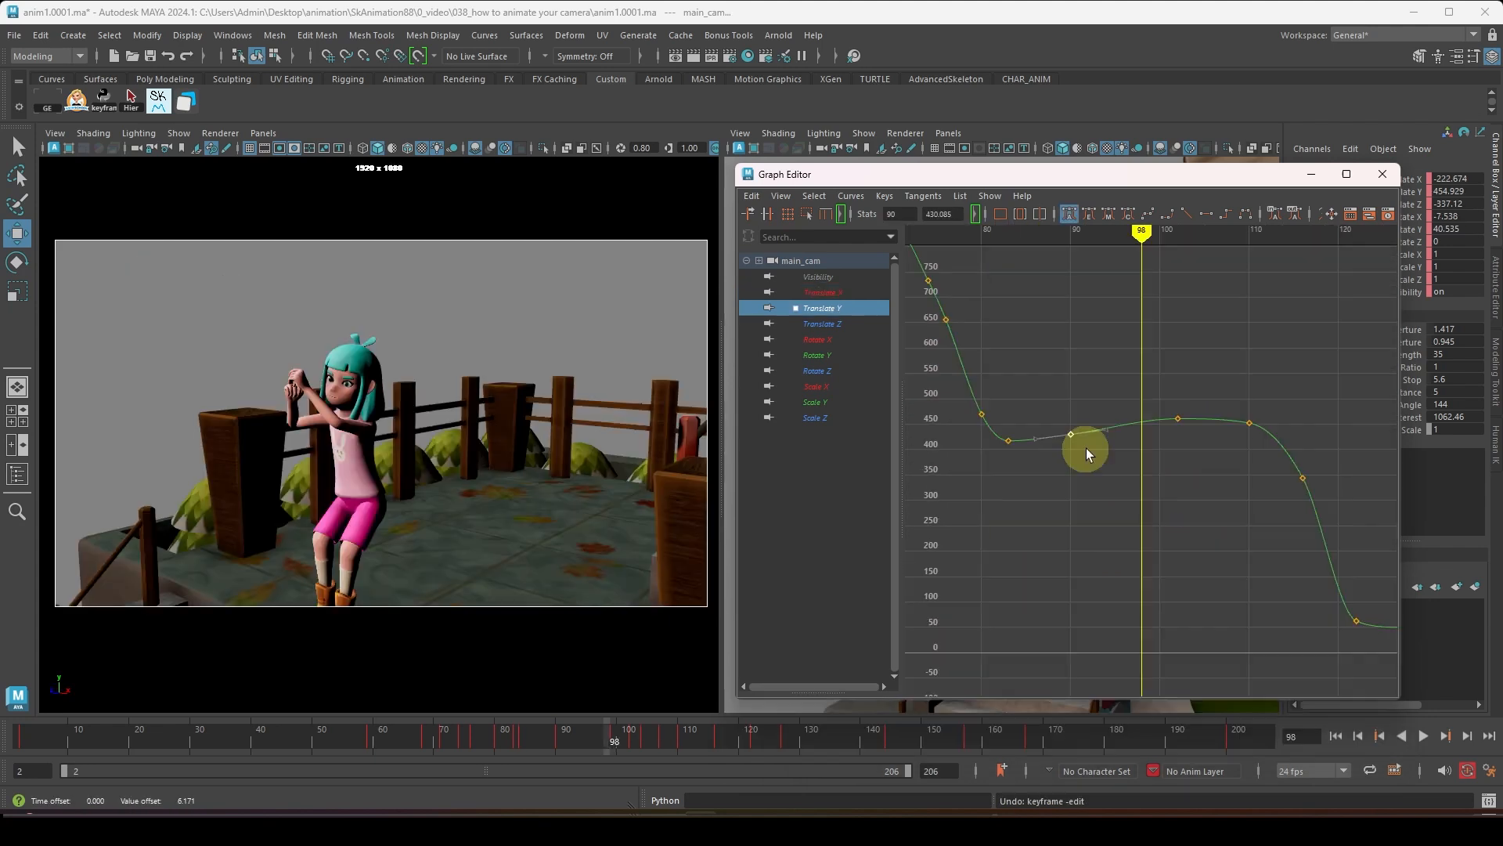
- Adjust main_cam's Translate X curve around the key at frame 84 in the Graph Editor
left_click(631, 738)
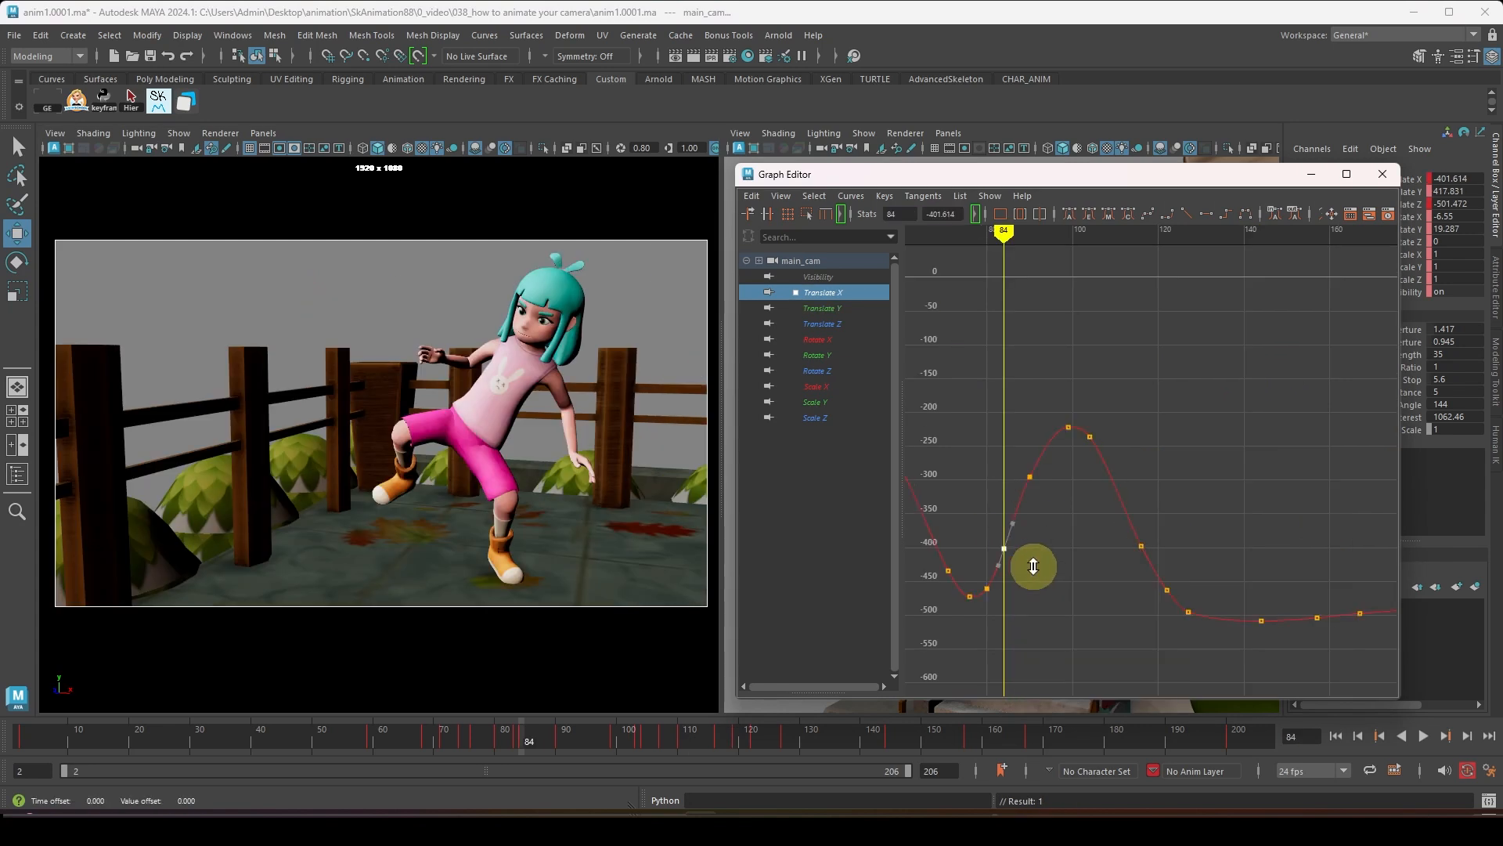
middle_click_drag(1034, 564, 1033, 546)
mouse_move(1002, 451)
left_mouse_down()
mouse_move(1050, 495)
mouse_move(1084, 419)
left_mouse_up()
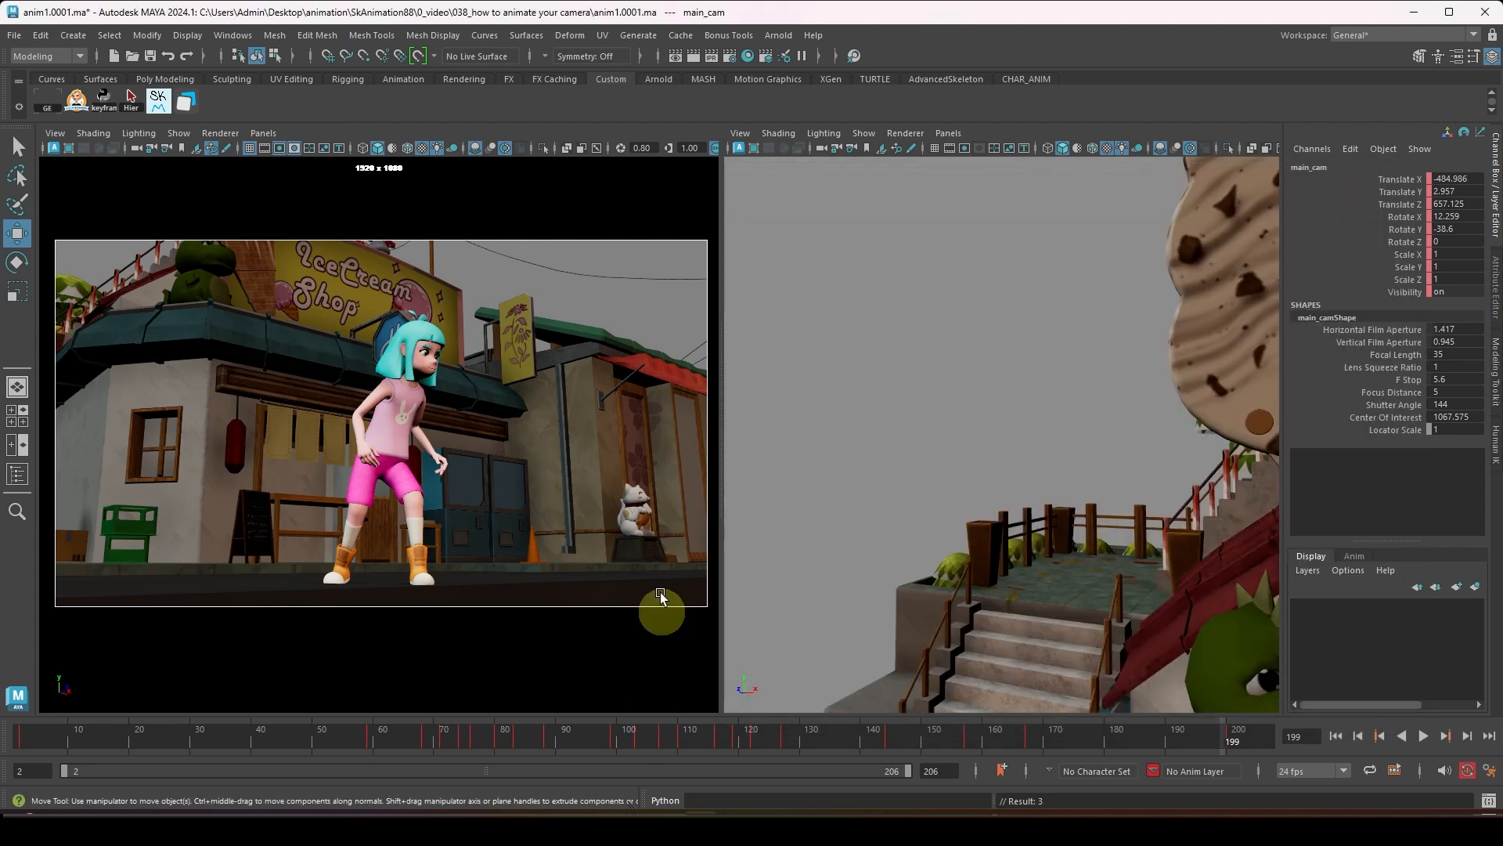
- Enlarge the main_cam view to fill the workspace and review the full animation in playback
left_click_drag(725, 423, 995, 464)
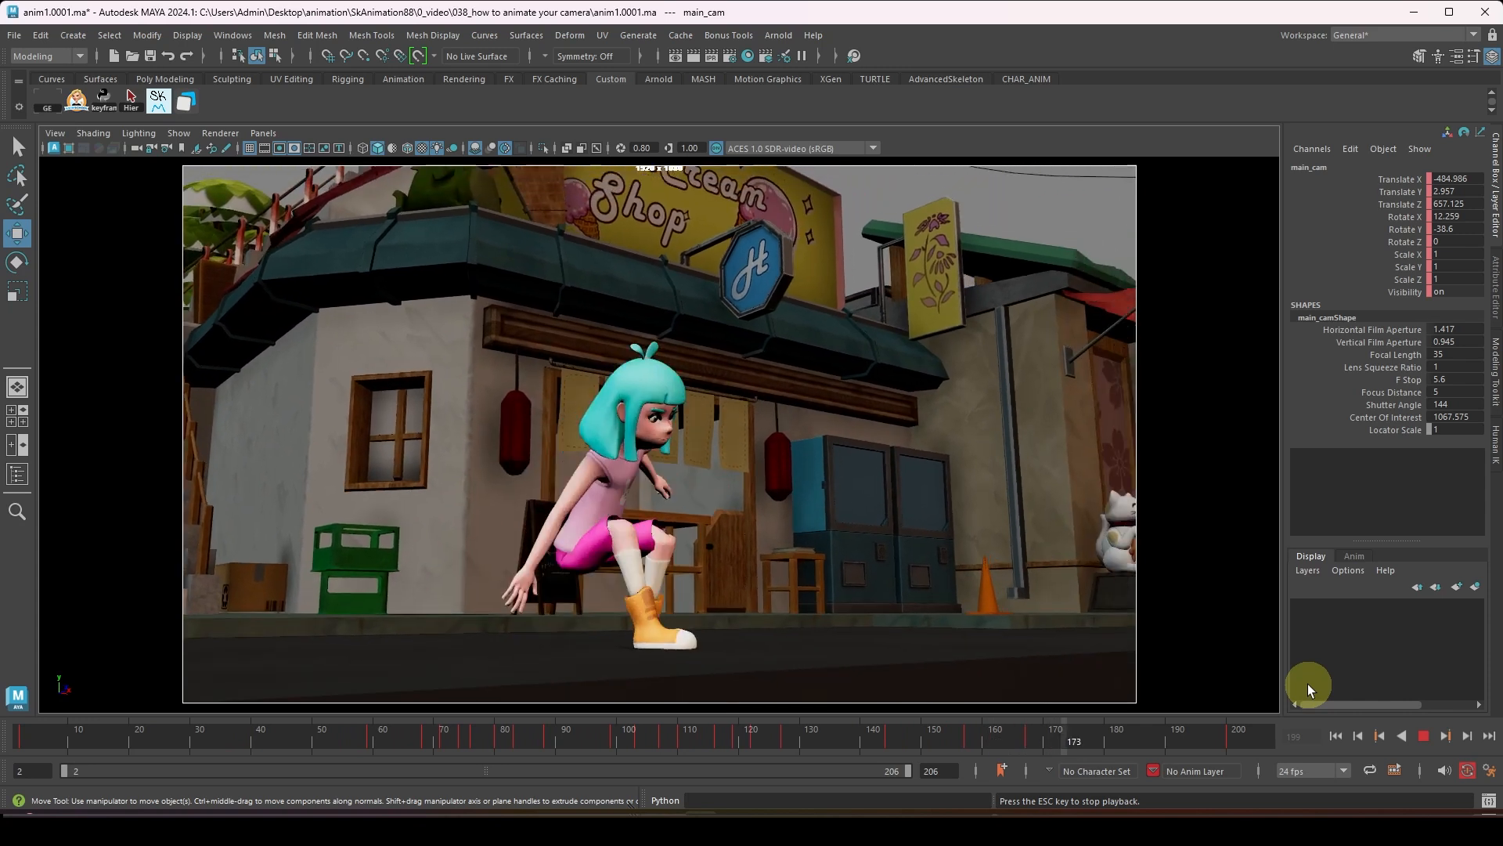
key("Escape")
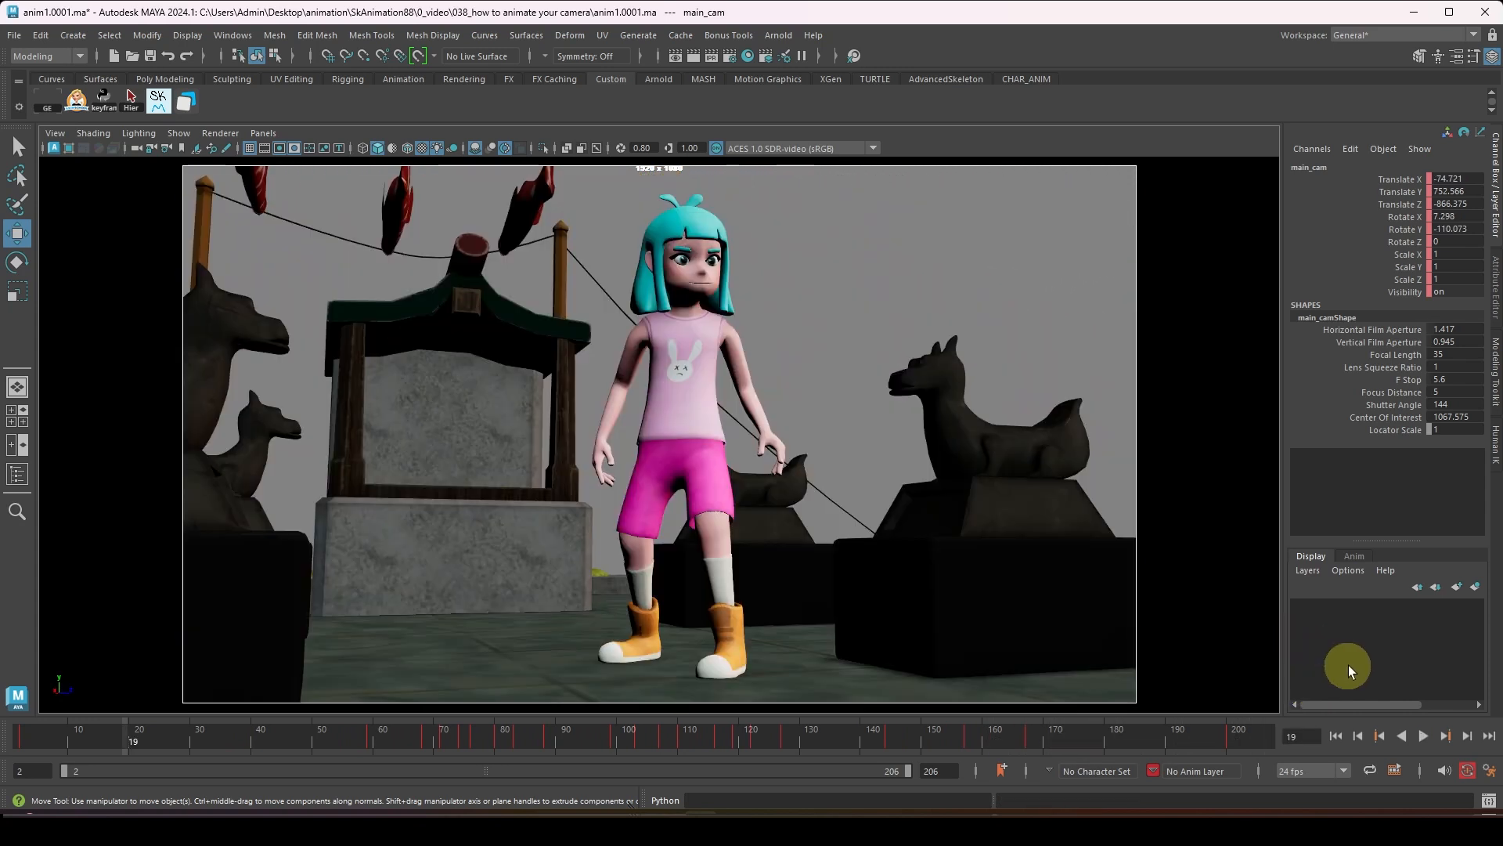